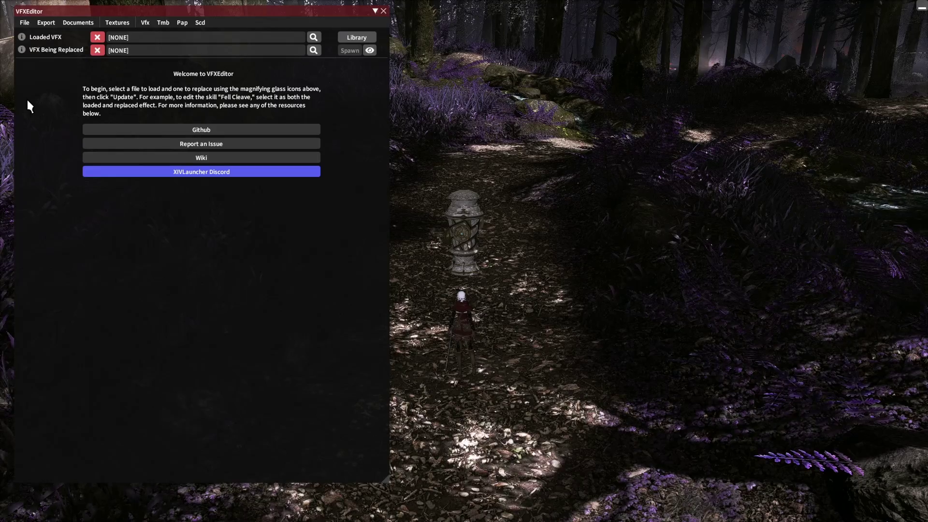
click(25, 23)
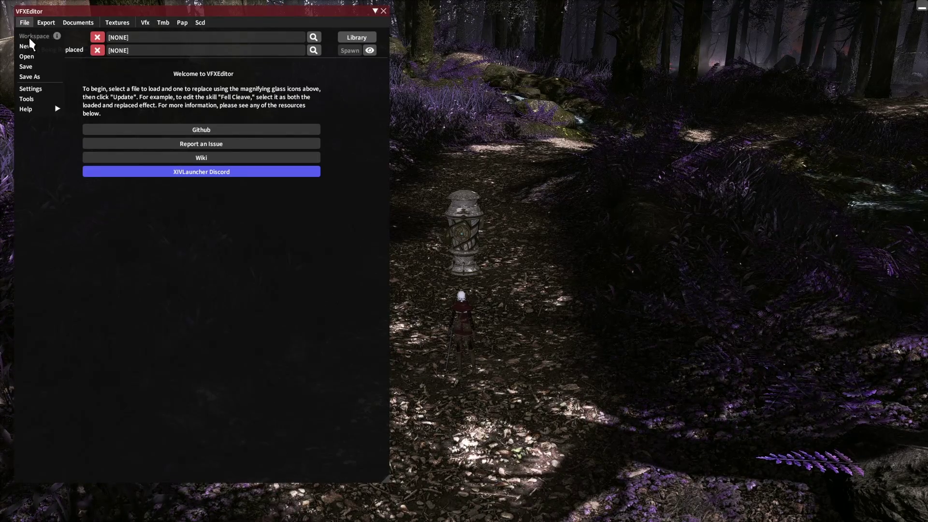
click(34, 76)
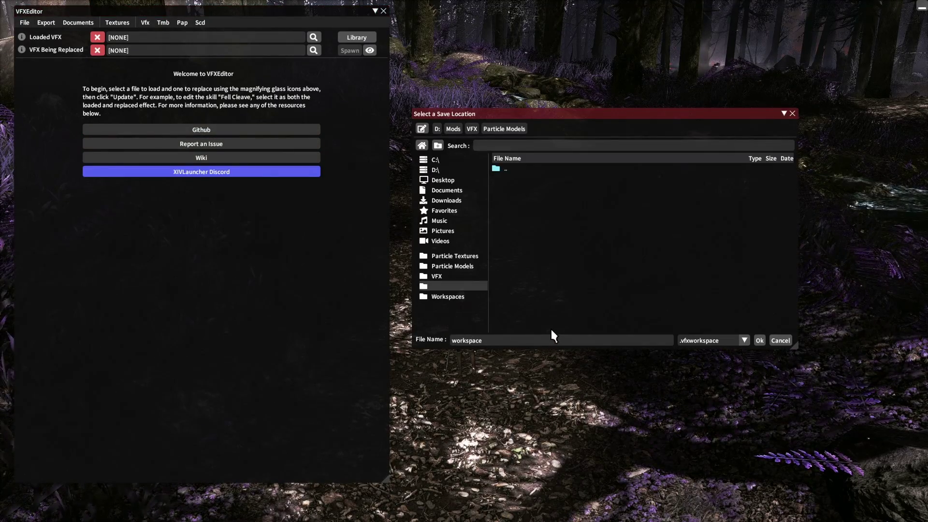
click(792, 113)
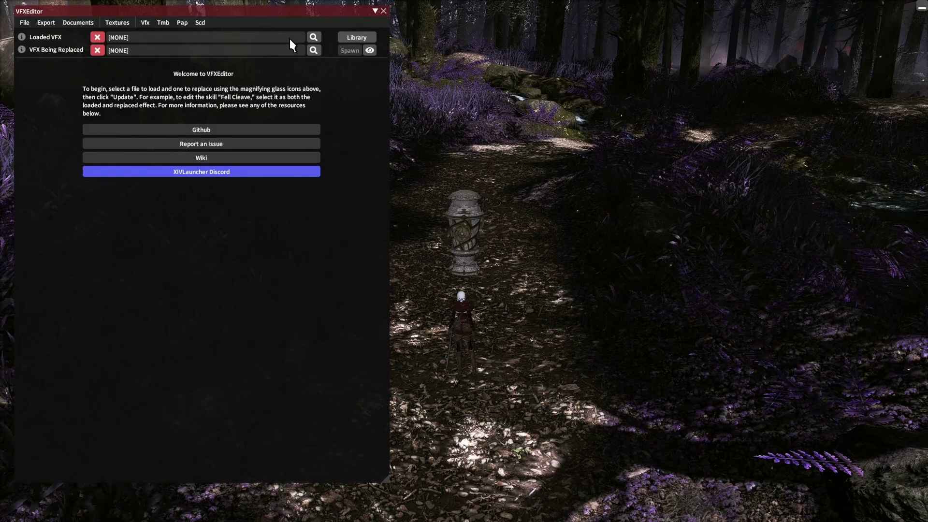
Step: Find the Fast Blade action by searching for "fast" and load its VFX #1 as the source effect
click(313, 38)
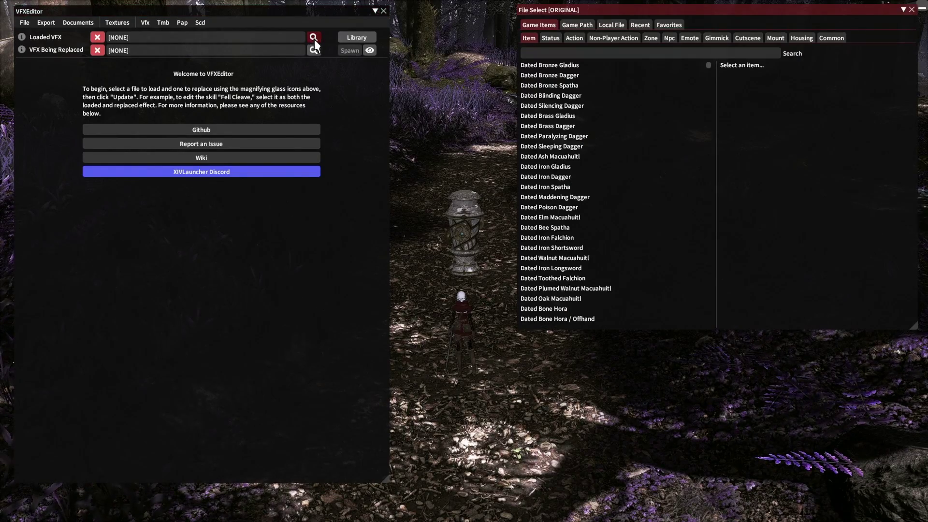
click(575, 39)
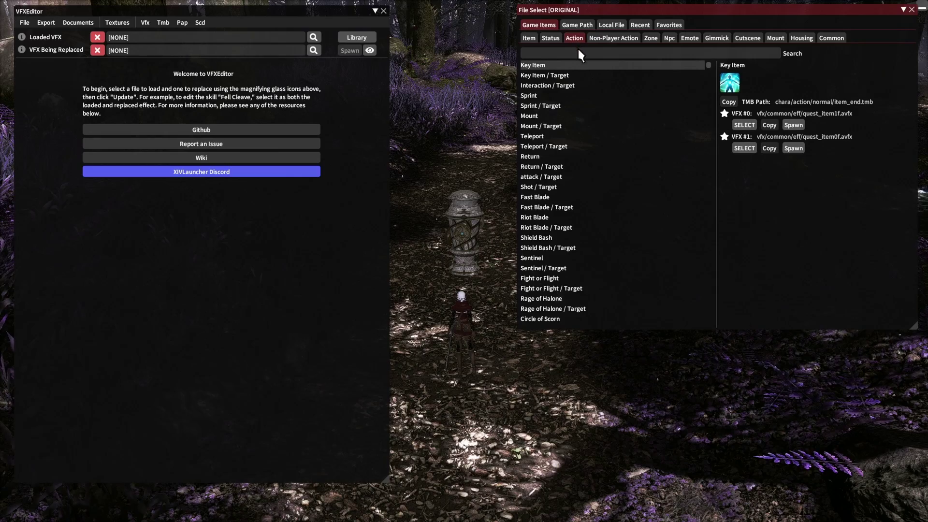
click(589, 53)
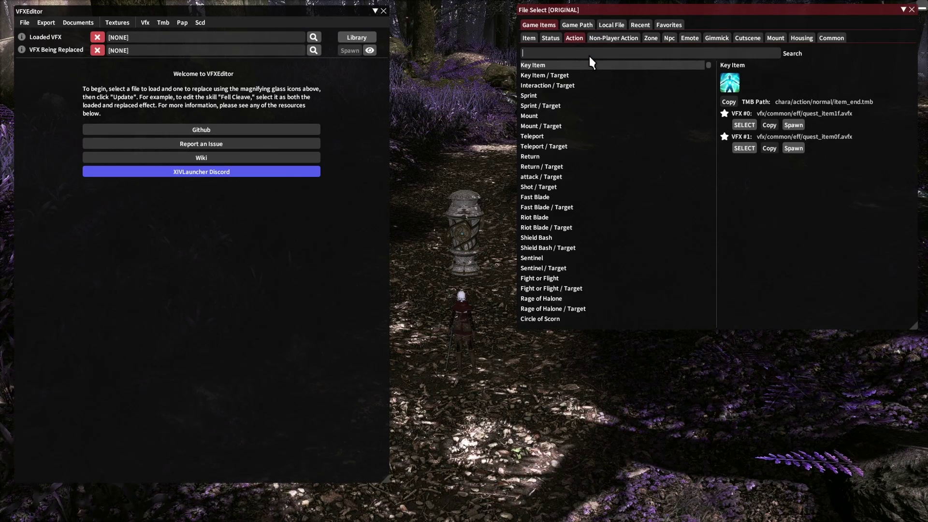
text(fast)
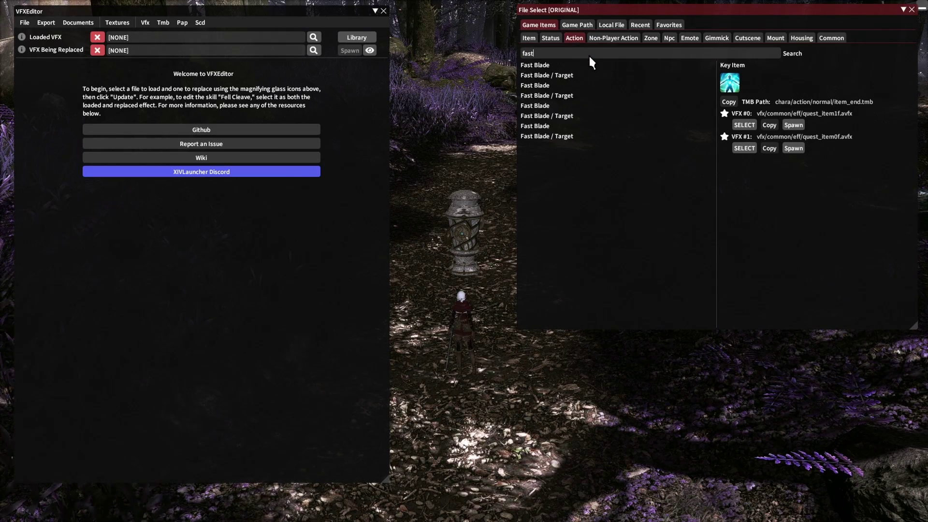
click(558, 65)
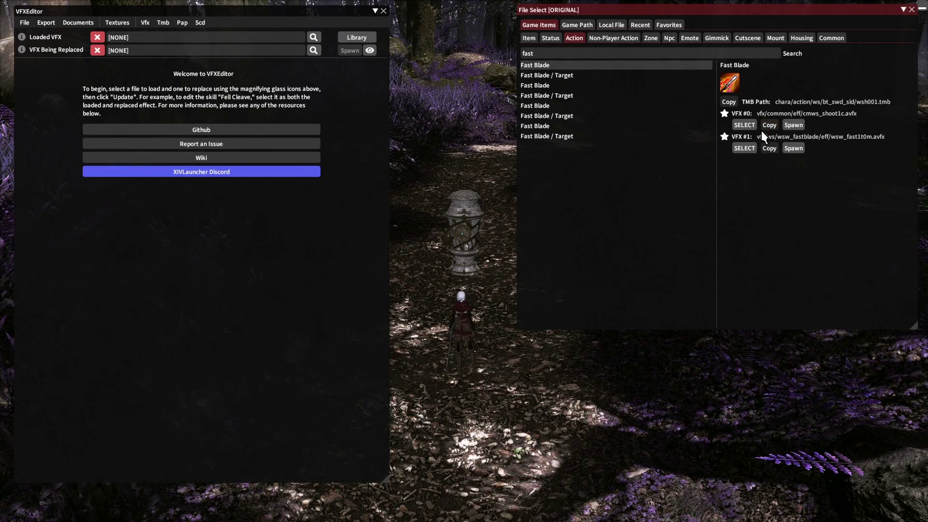
click(746, 147)
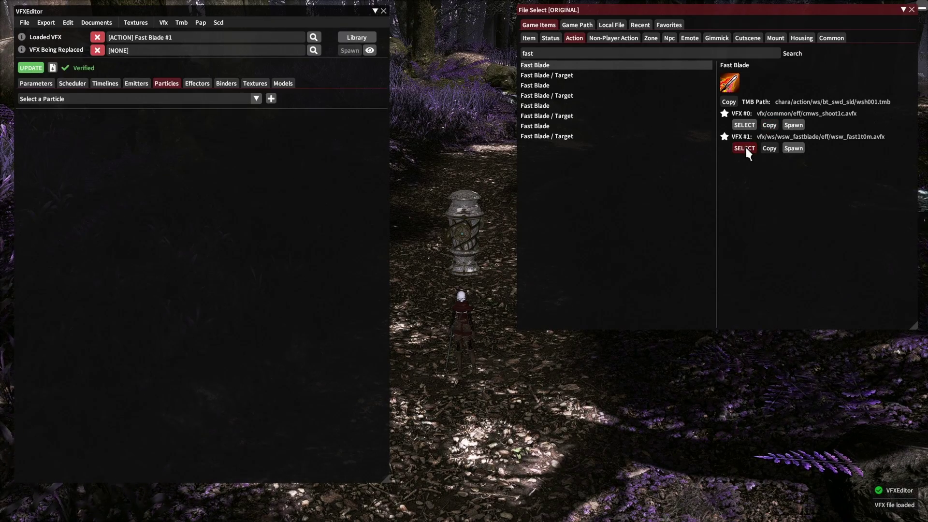
Step: Set VFX #1 of the Fast Blade action as the effect being replaced, and close both file selection windows
click(314, 51)
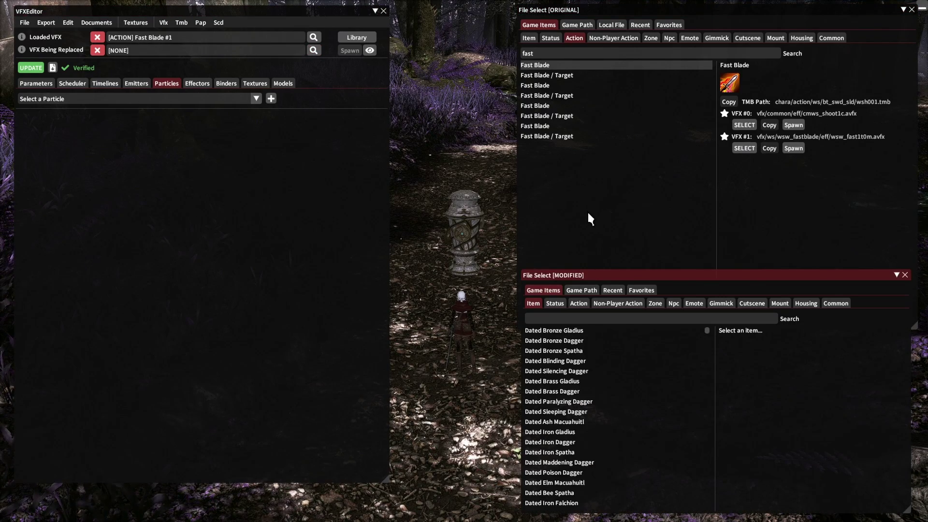
click(584, 303)
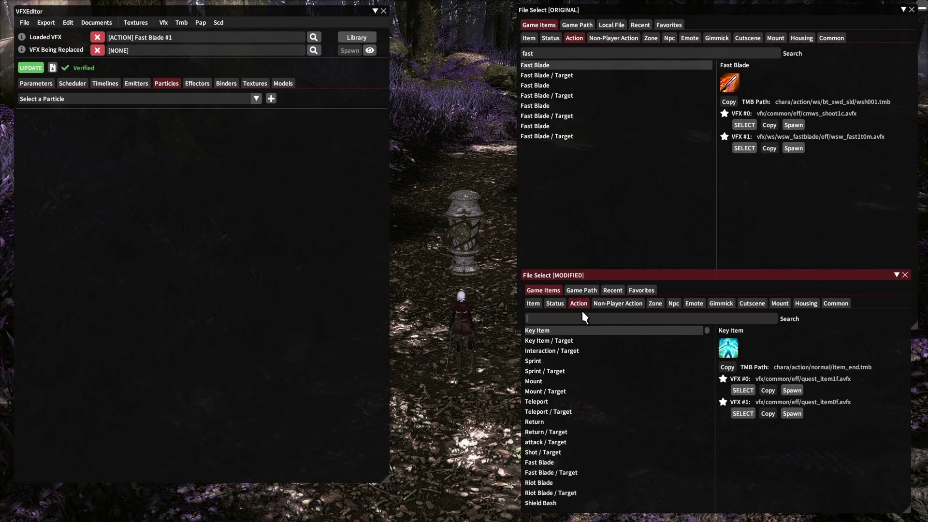
click(582, 318)
text(fast)
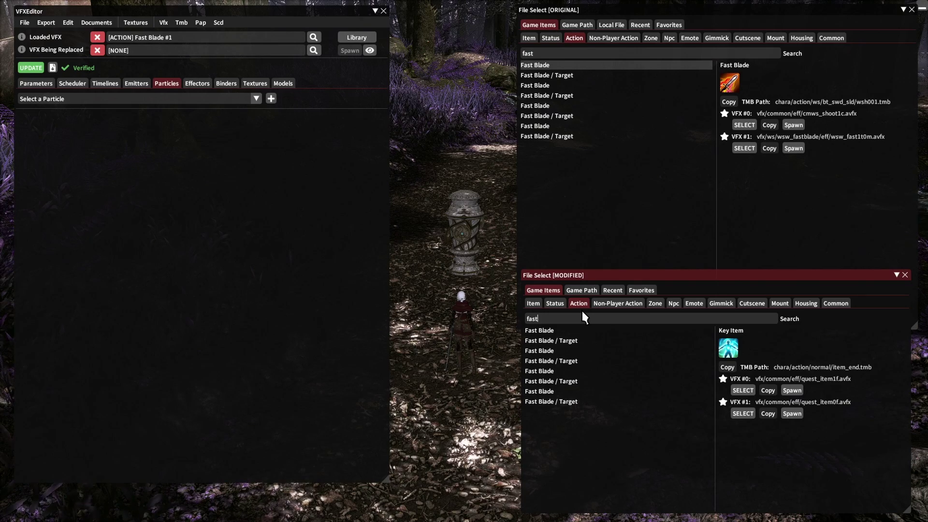
click(556, 332)
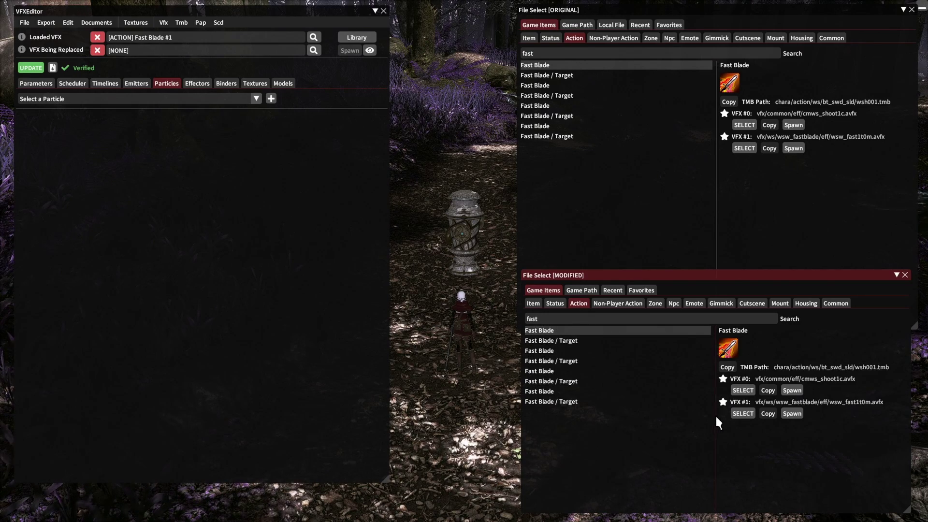
click(740, 414)
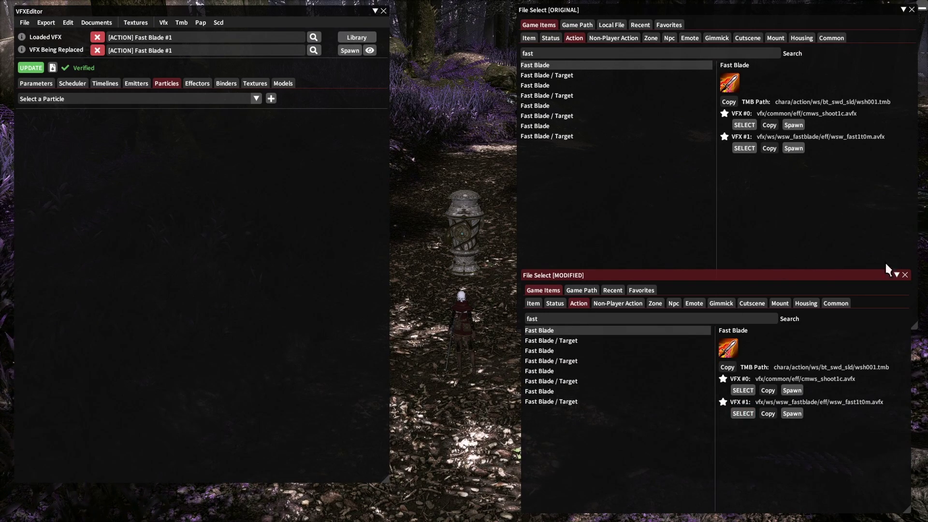
click(904, 274)
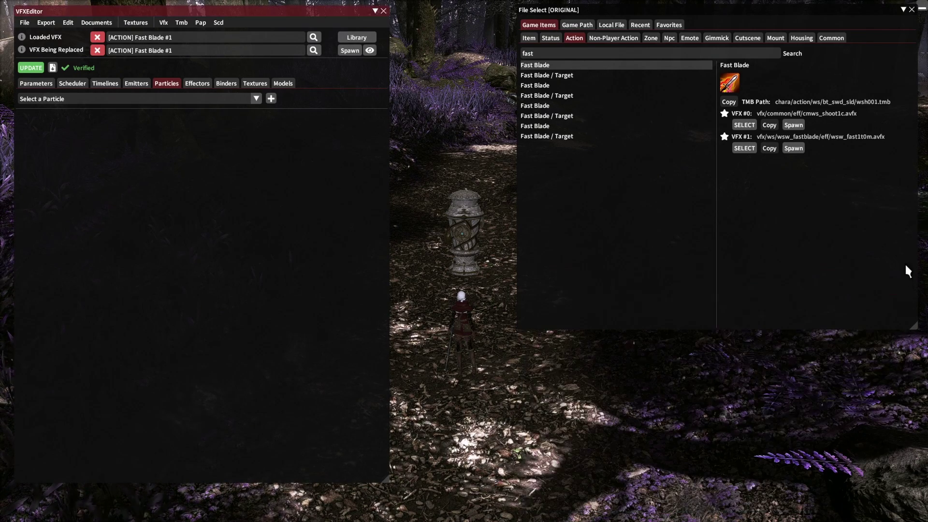
click(911, 9)
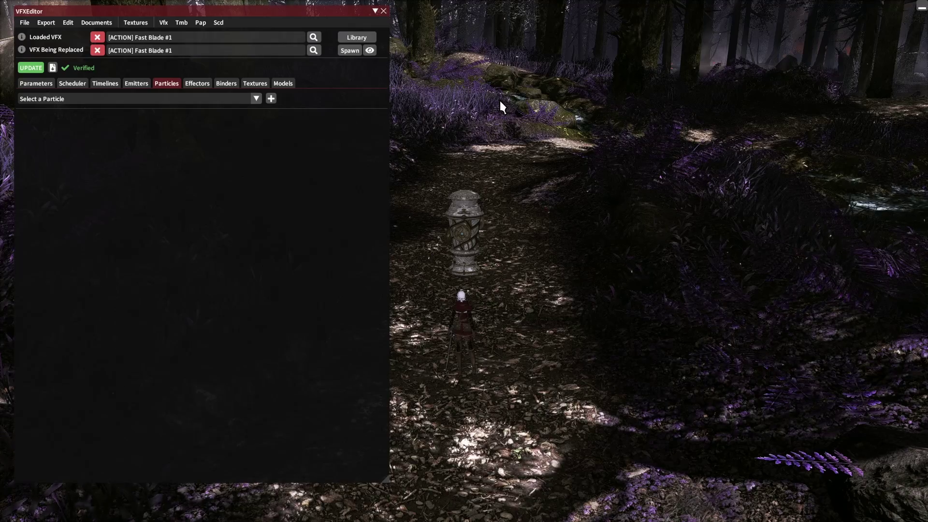
Step: Change the frame 8 colour keyframe of Particle 2(Quad) to pure red (R 1.000, G 0.000, B 0.000) and update the effect
click(188, 103)
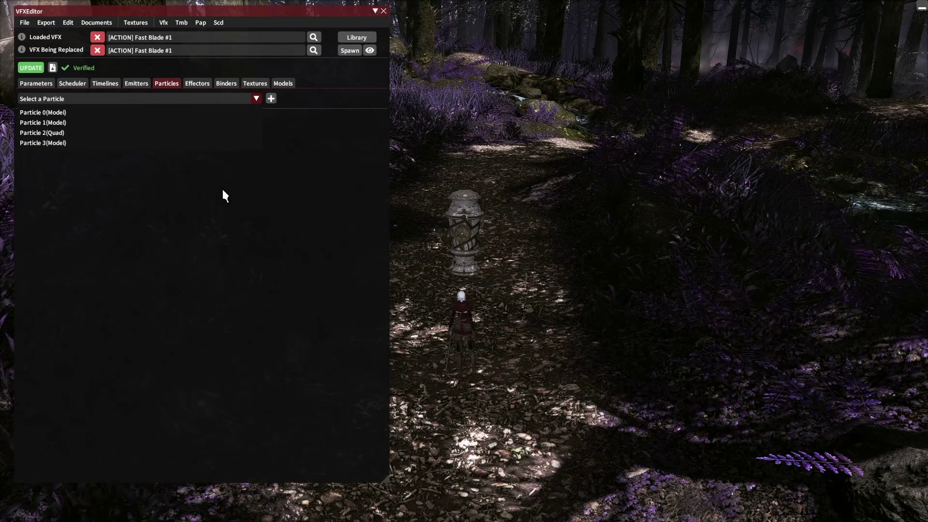
click(65, 133)
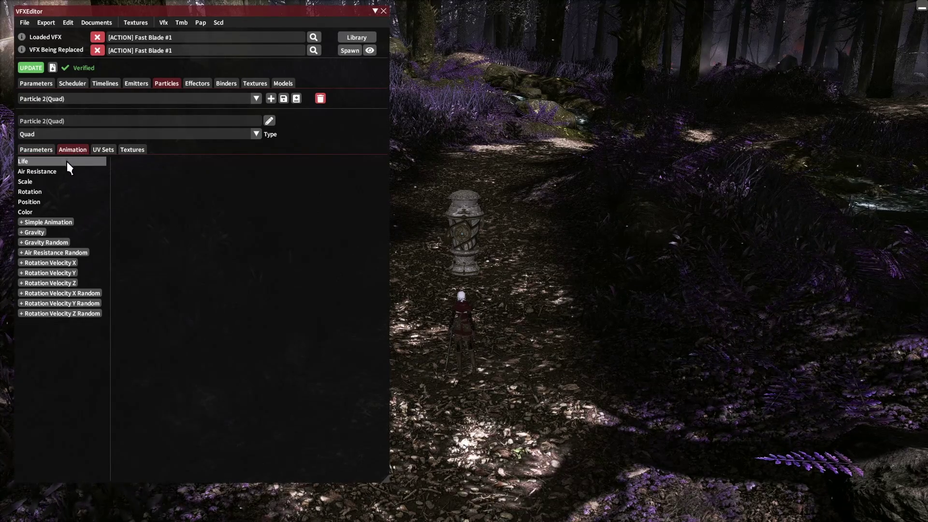
click(27, 210)
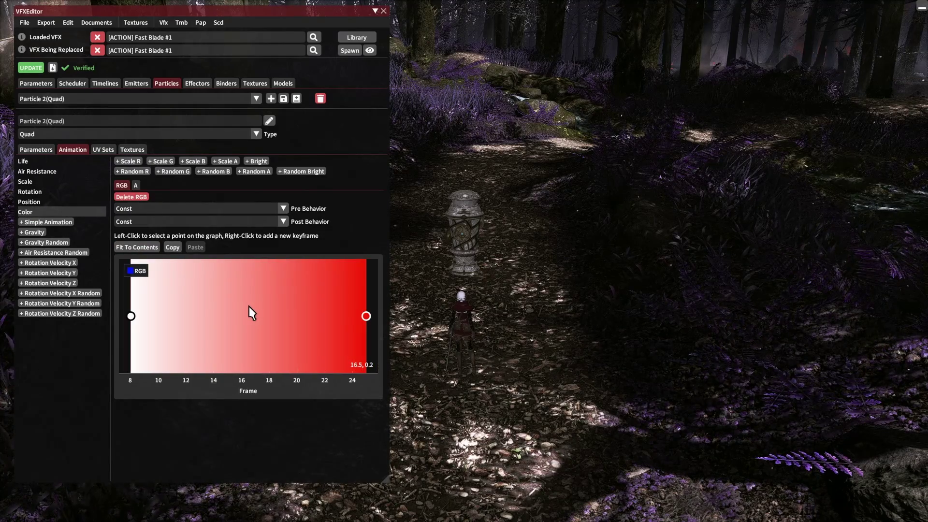
scroll(248, 307, down, 1)
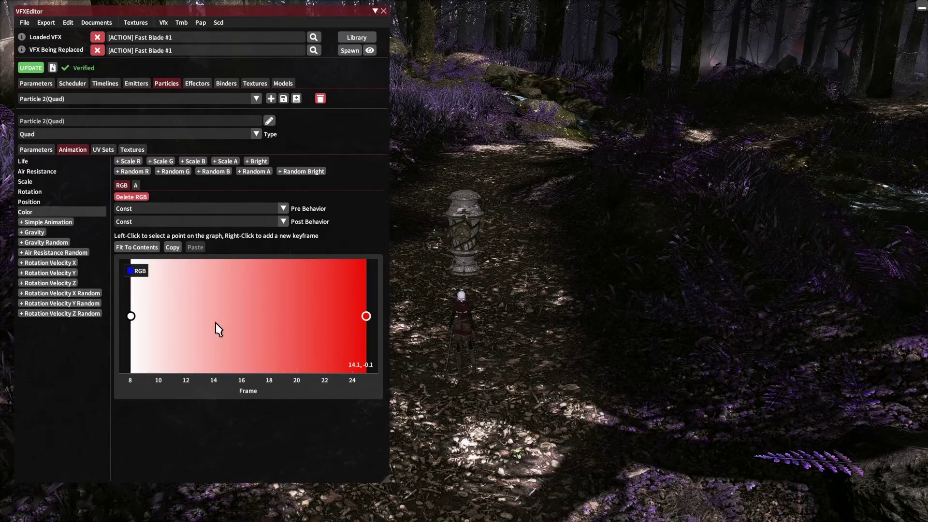
click(131, 316)
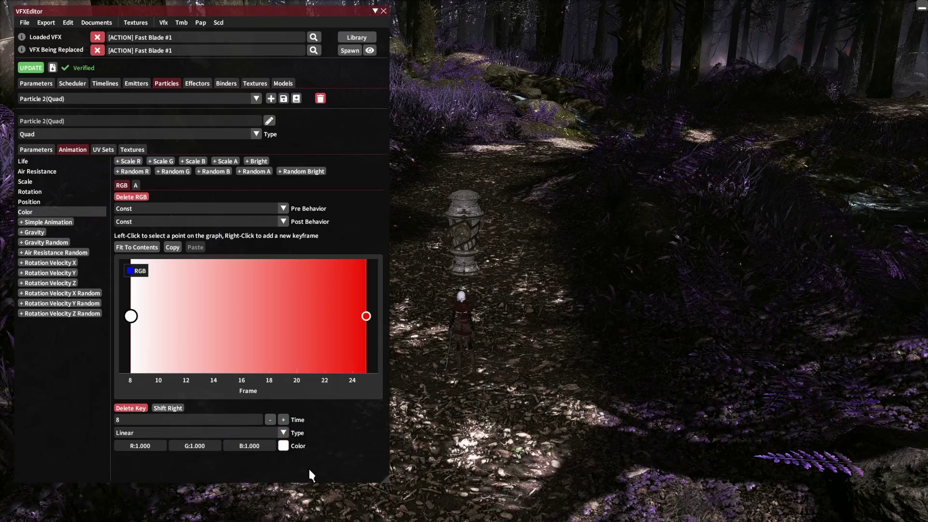
click(283, 445)
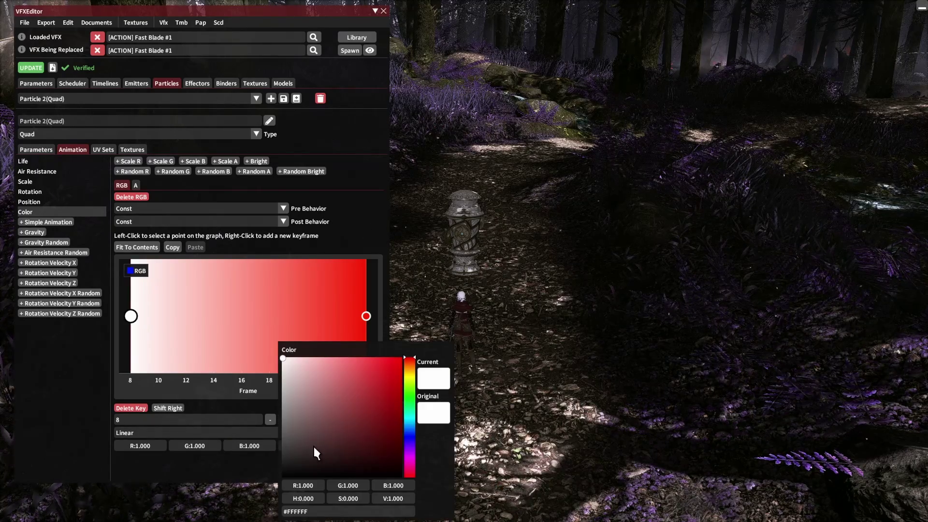
click(400, 360)
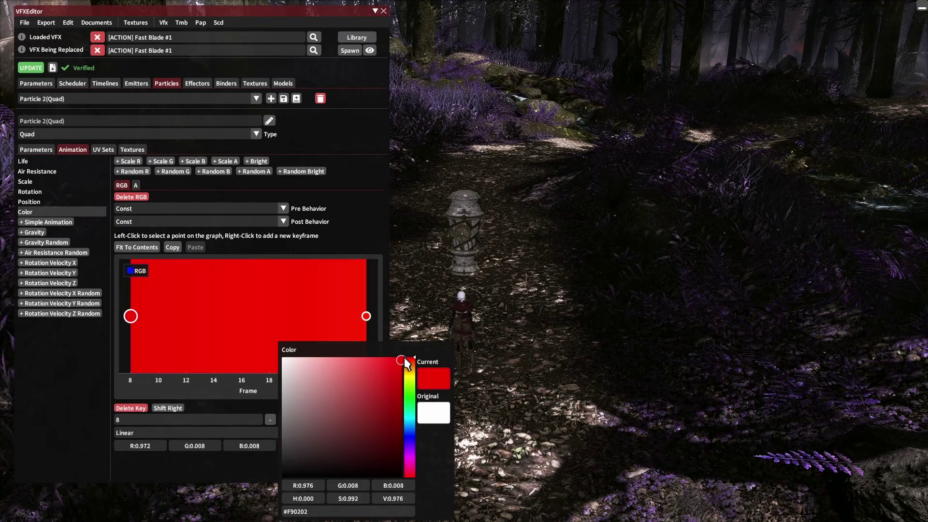
click(513, 305)
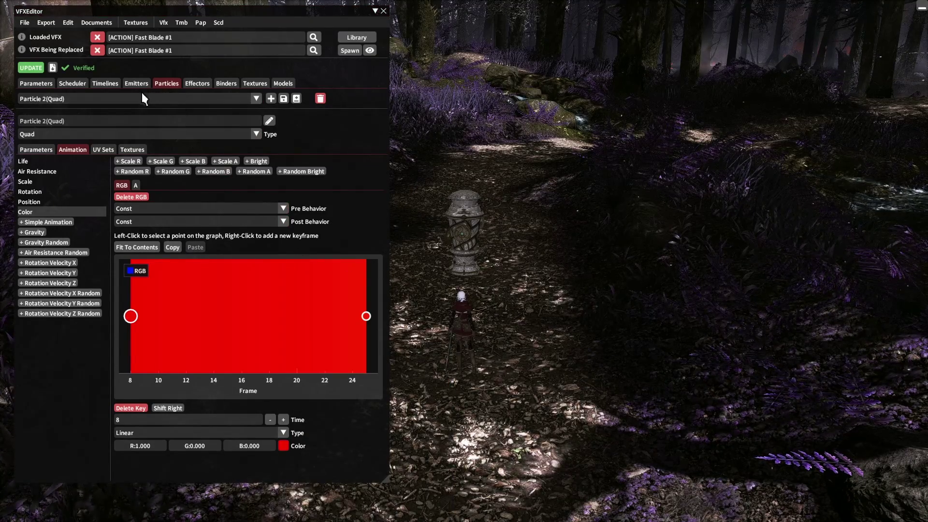
click(37, 68)
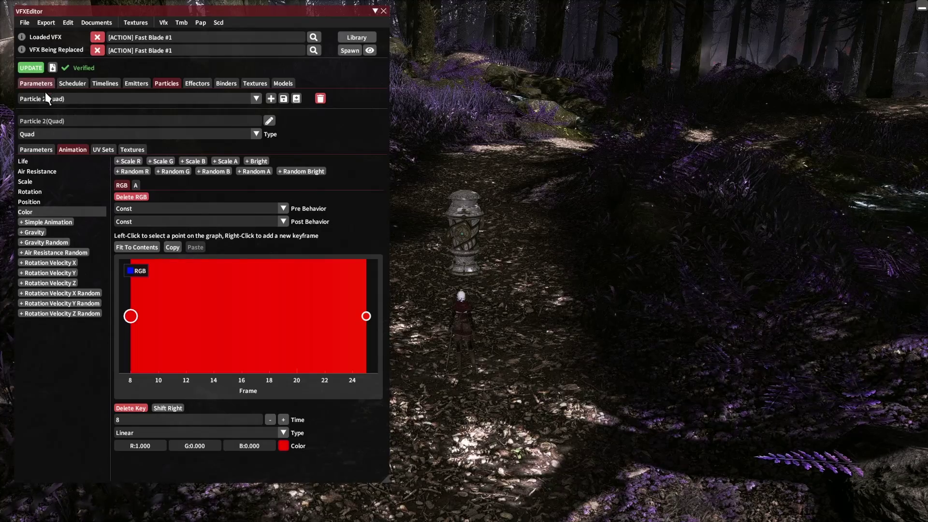
Step: Set the effect's Revised Scale (Combined) to 5 and update the effect
click(42, 84)
click(46, 115)
text(5)
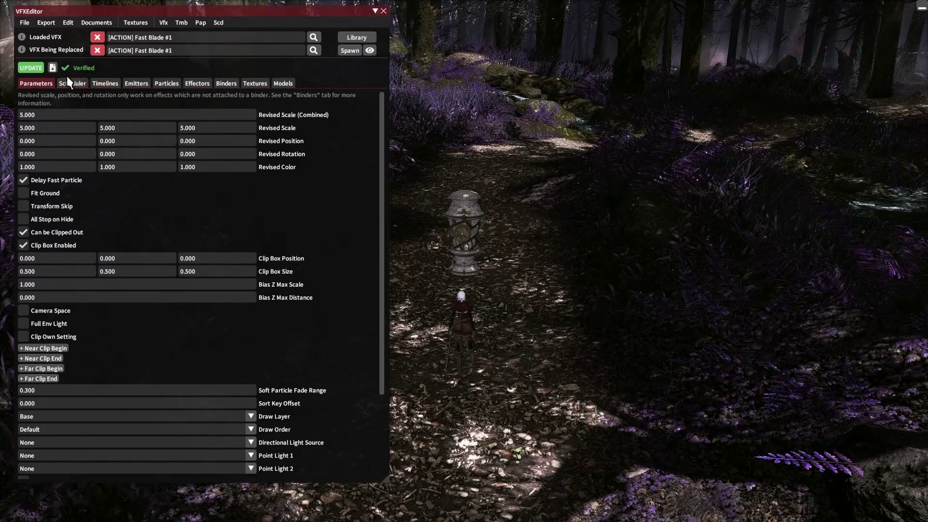
click(37, 67)
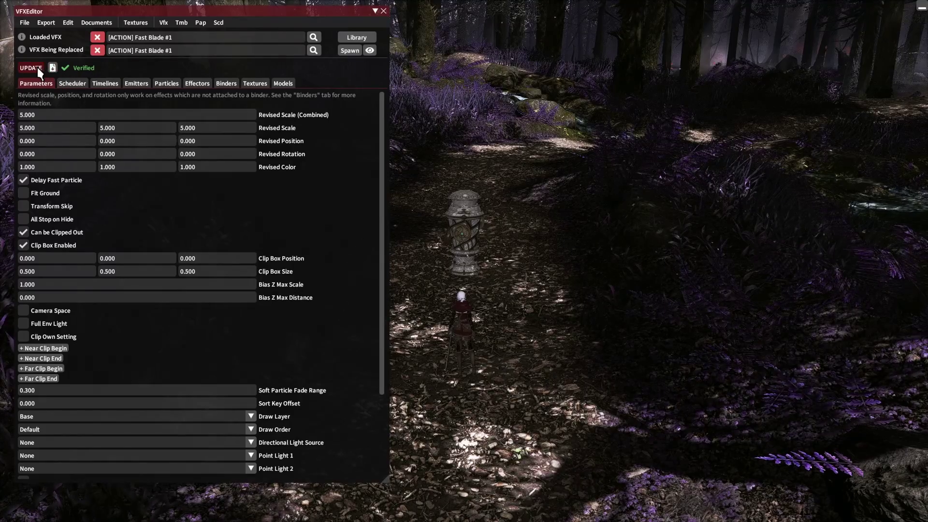
Step: Spawn the modified Fast Blade effect in the game scene several times, updating it in between, to examine its new colour and size
click(171, 84)
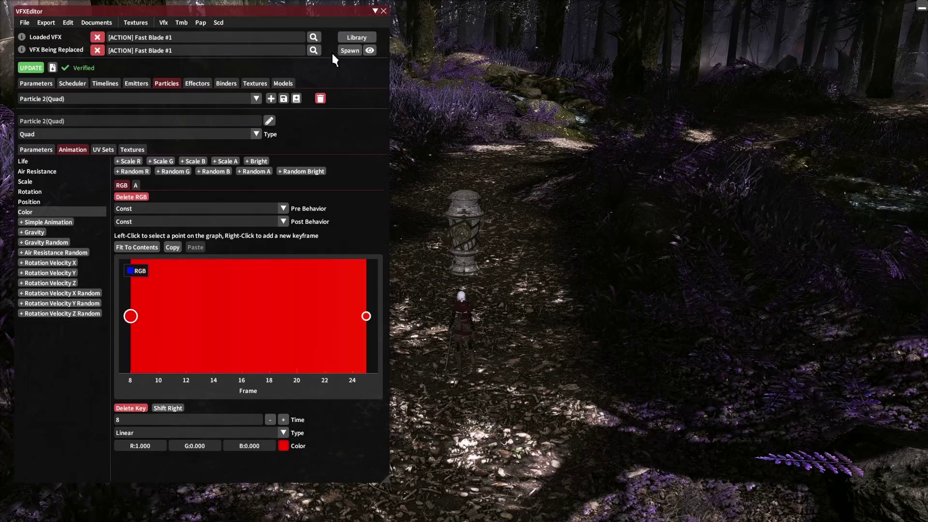
click(349, 51)
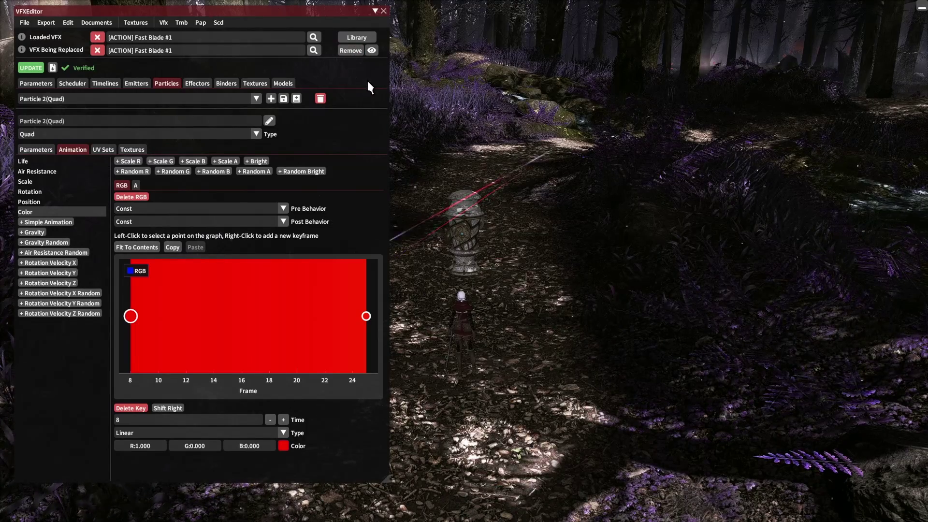
click(36, 68)
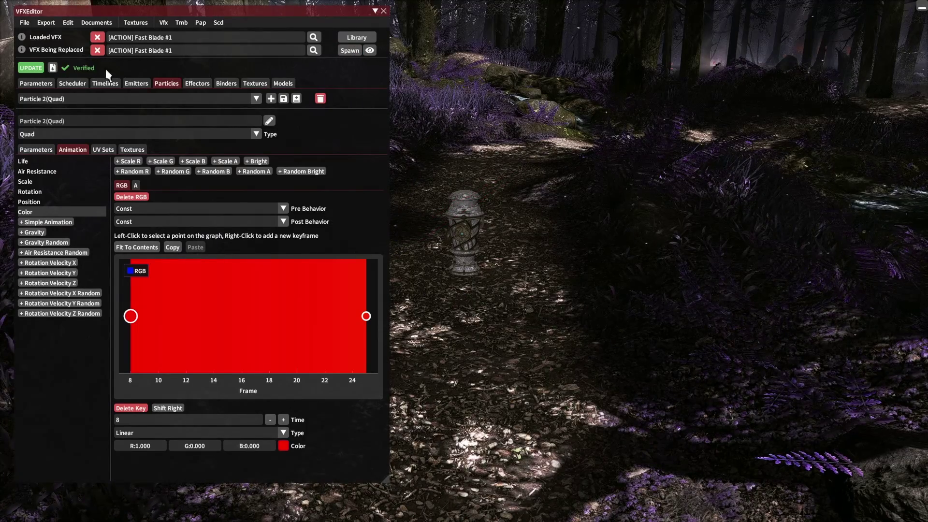
click(352, 51)
click(366, 72)
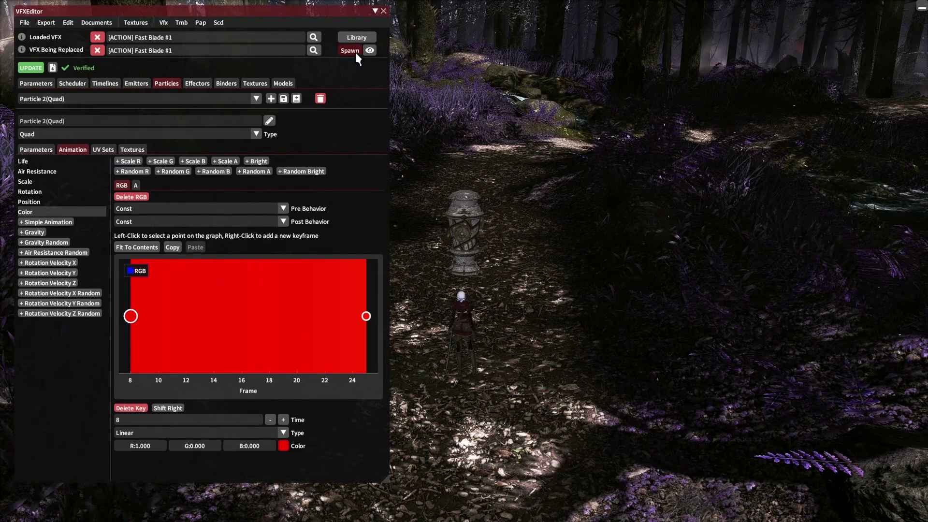
click(356, 53)
click(378, 83)
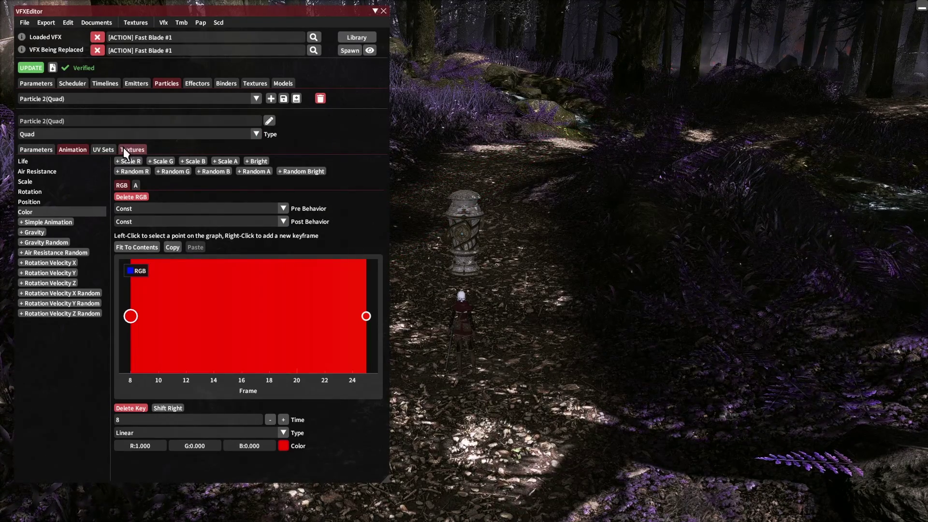
Step: Set the frame 0 colour keyframe of Particle 3(Model) to saturated blue #0002FF (R 0.000, G 0.008, B 1.000)
click(123, 99)
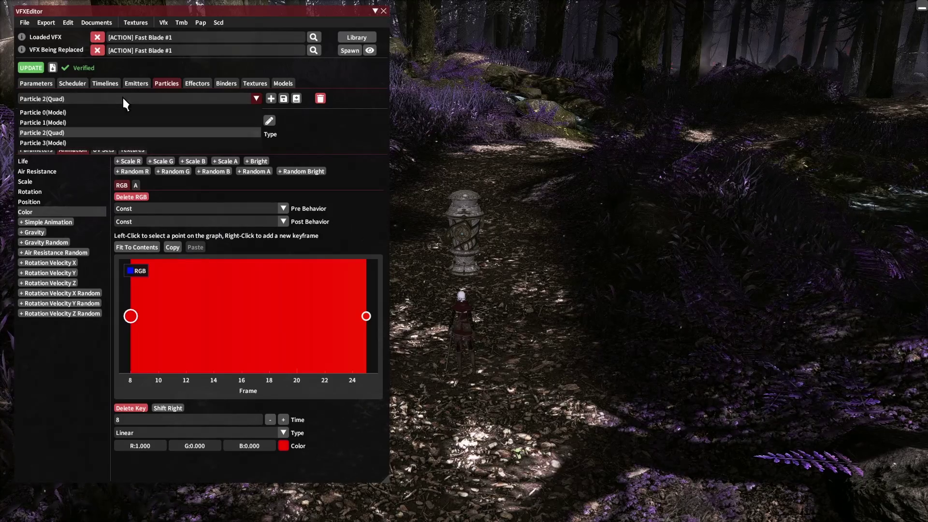
click(74, 141)
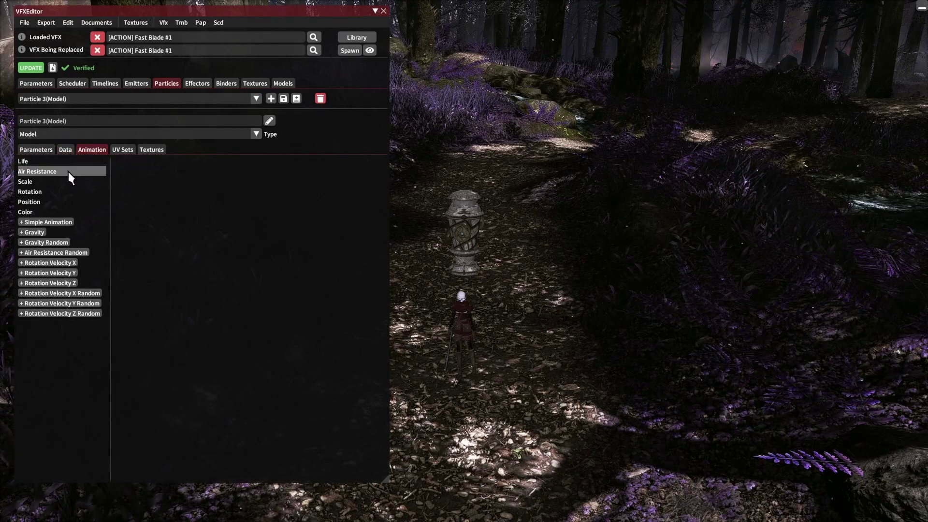
click(53, 213)
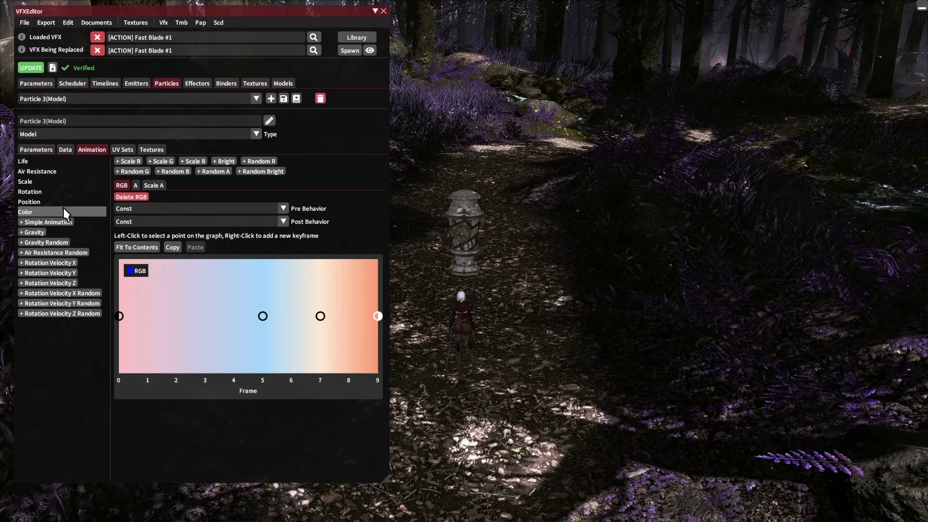
click(120, 316)
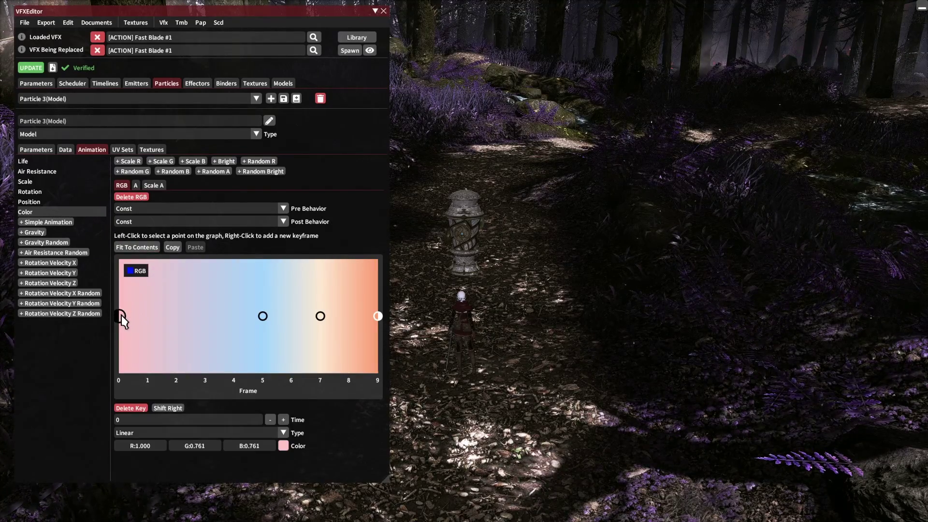
click(283, 445)
click(409, 436)
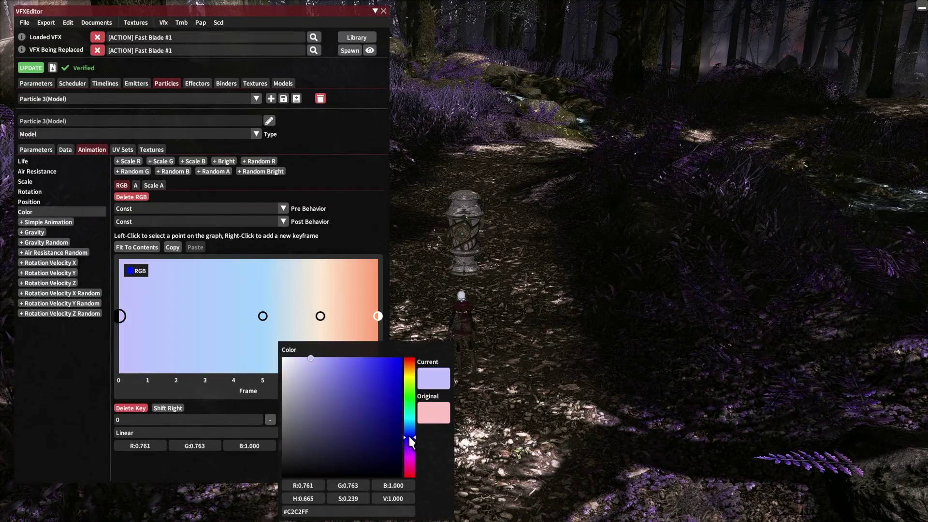
drag(392, 373, 416, 332)
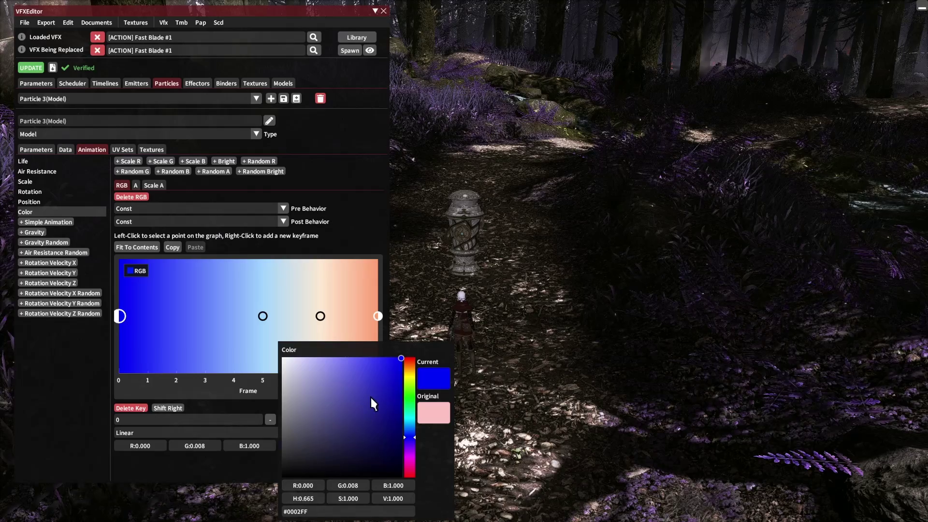
drag(382, 341, 558, 264)
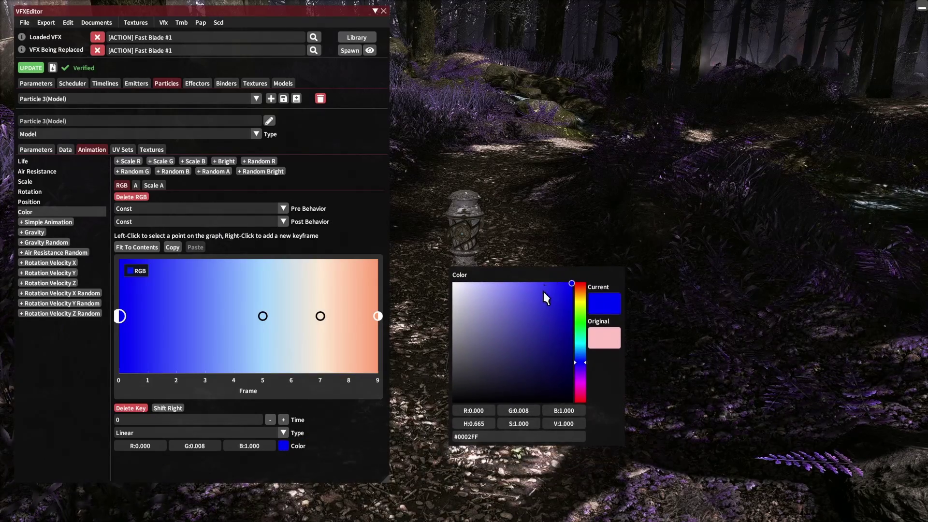
Step: Copy the frame 0 keyframe's hex colour #0002FF and apply it to the frame 5 keyframe
double_click(487, 407)
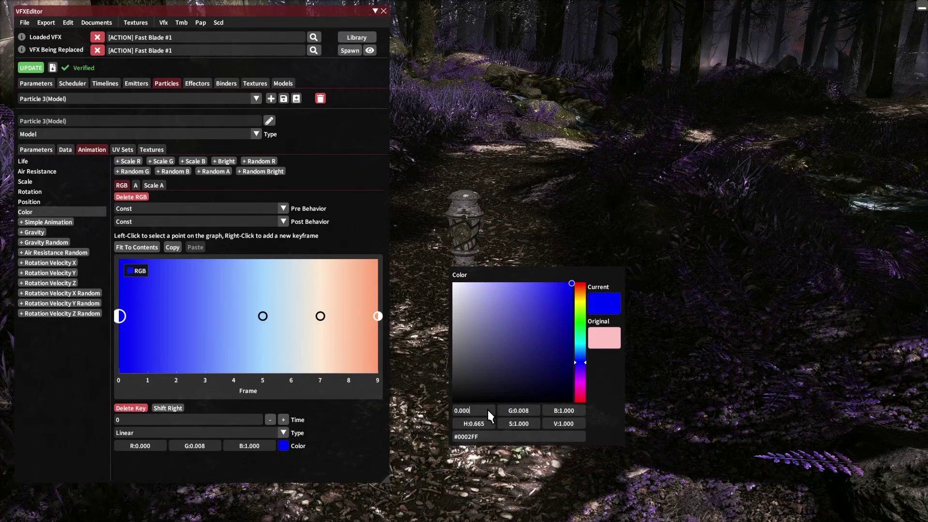
click(490, 414)
double_click(535, 411)
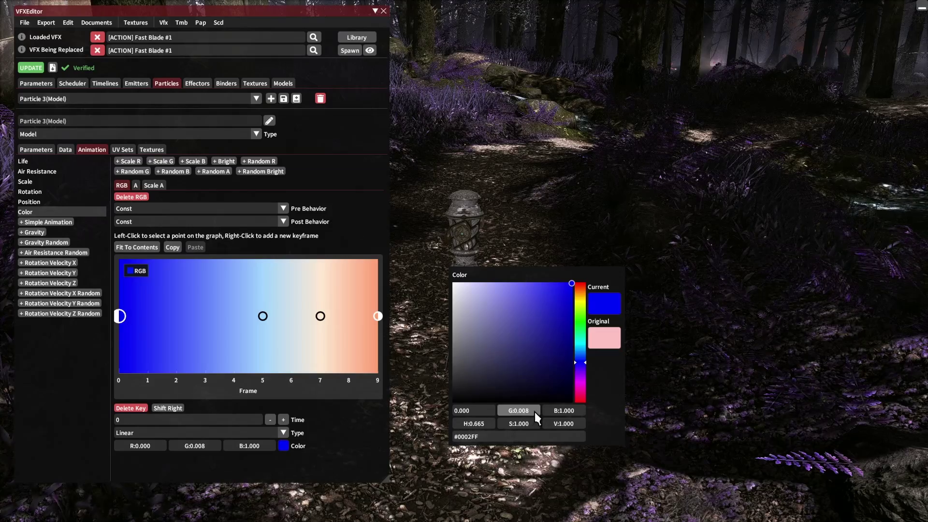
click(534, 411)
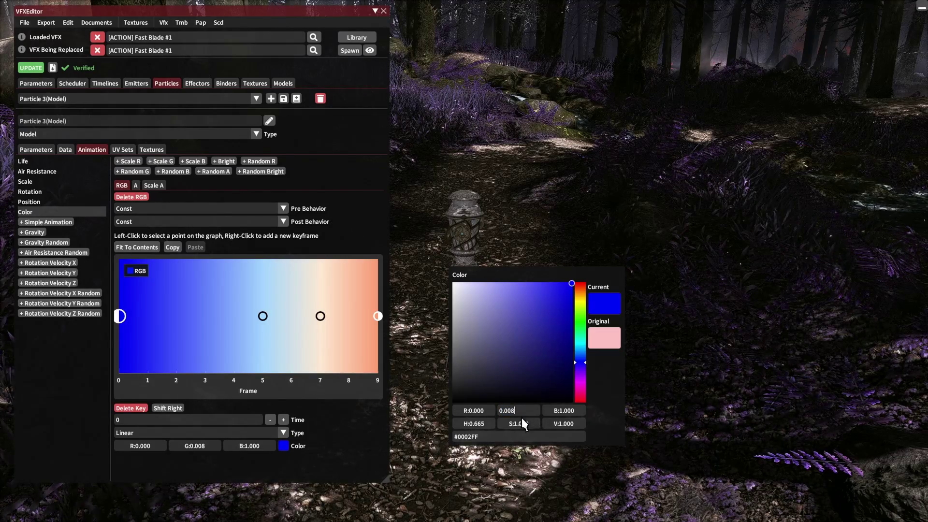
double_click(486, 423)
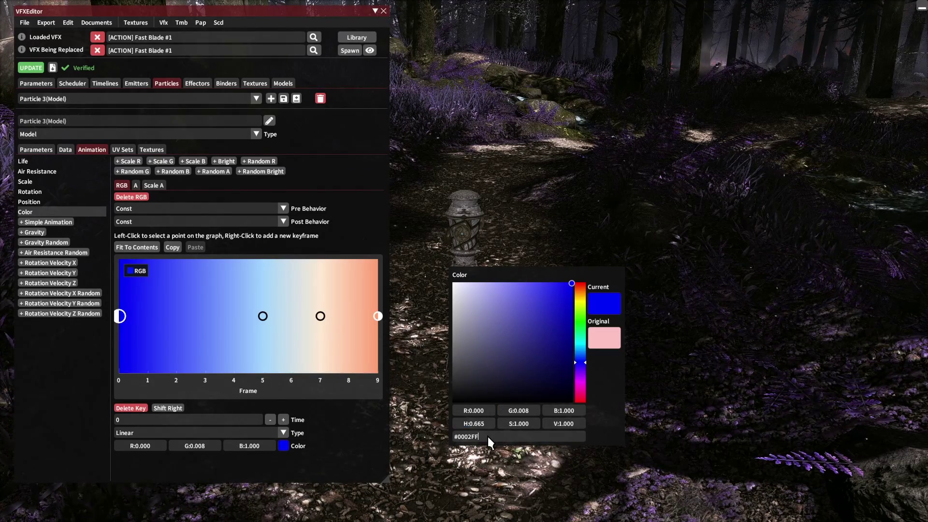
double_click(488, 436)
click(489, 436)
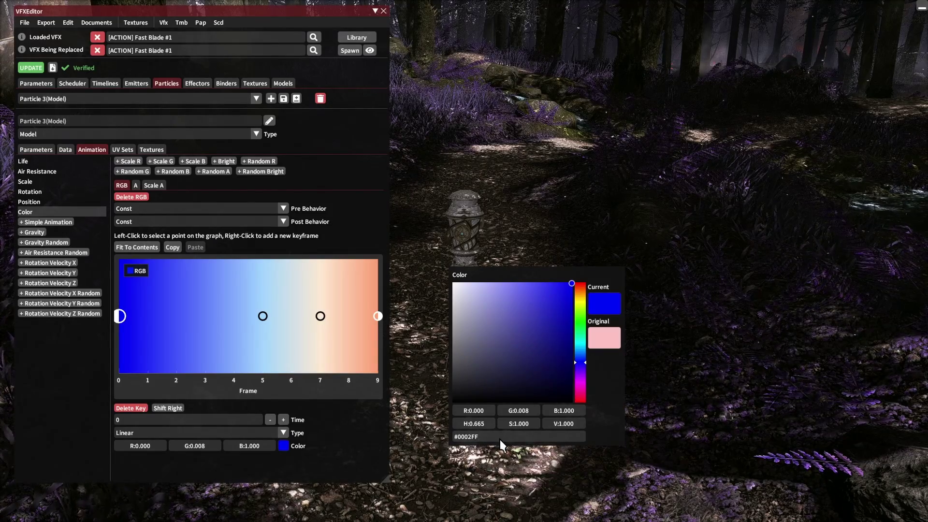
click(265, 316)
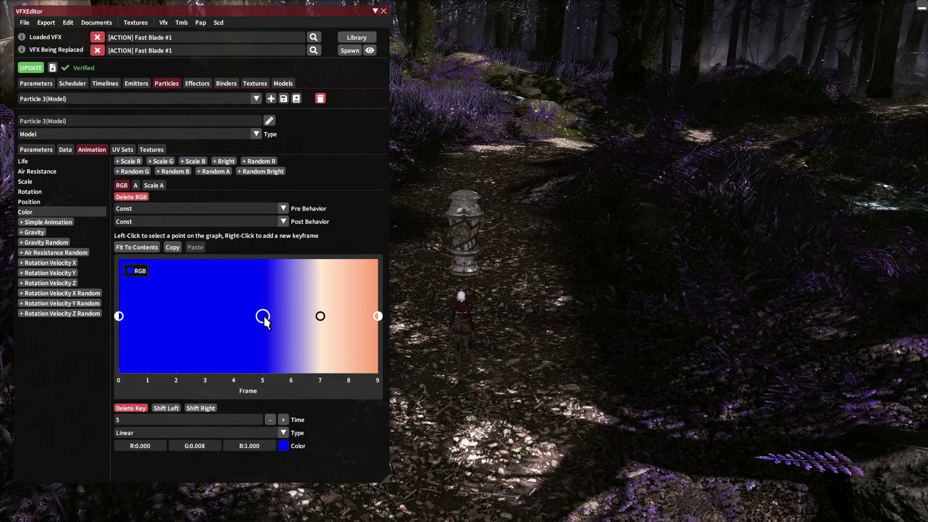
Step: Copy the frame 5 keyframe's hue value 0.665 and apply it to the frame 7 keyframe
click(284, 444)
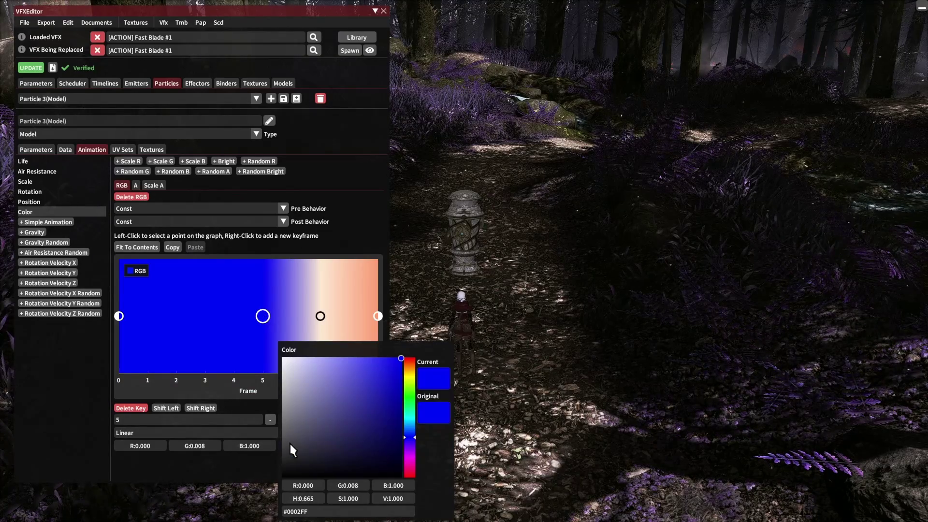
double_click(317, 498)
click(317, 499)
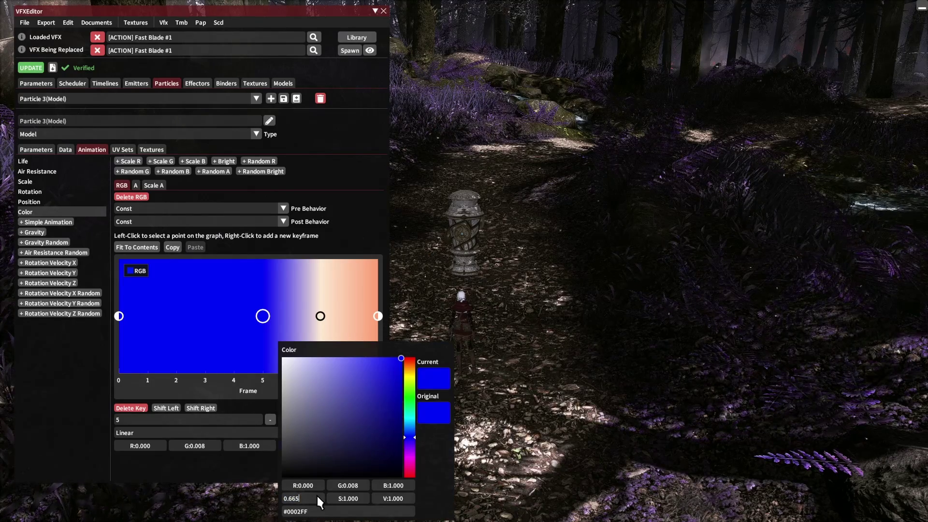
click(320, 317)
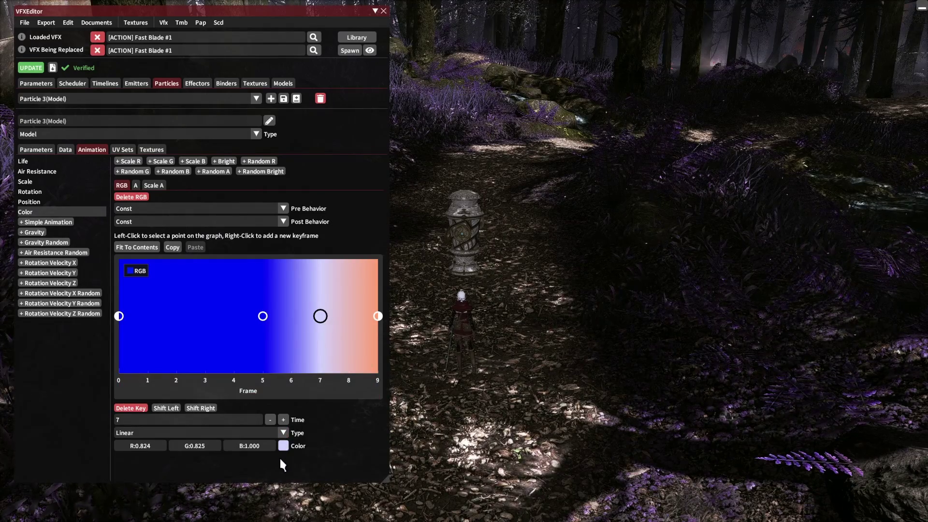
Step: Copy the frame 7 keyframe's hue value 0.665 and apply it to the frame 9 keyframe
click(286, 445)
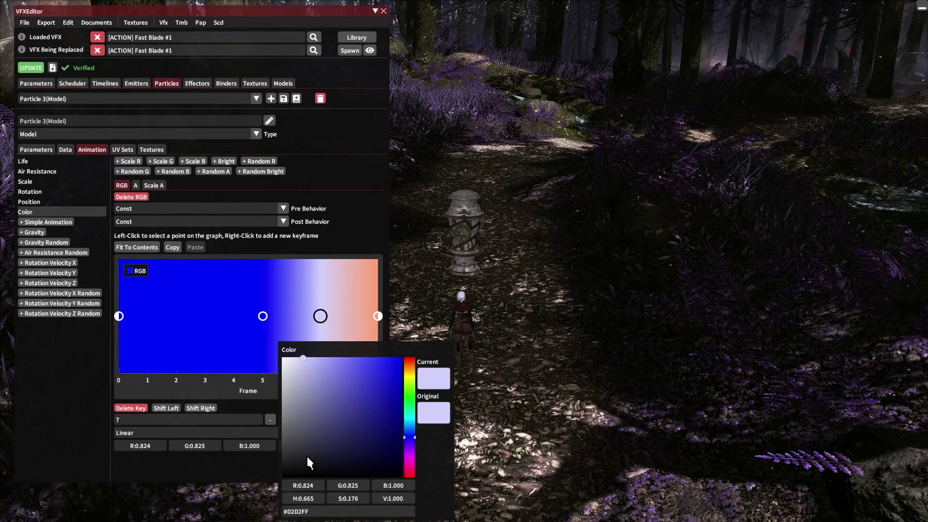
double_click(315, 494)
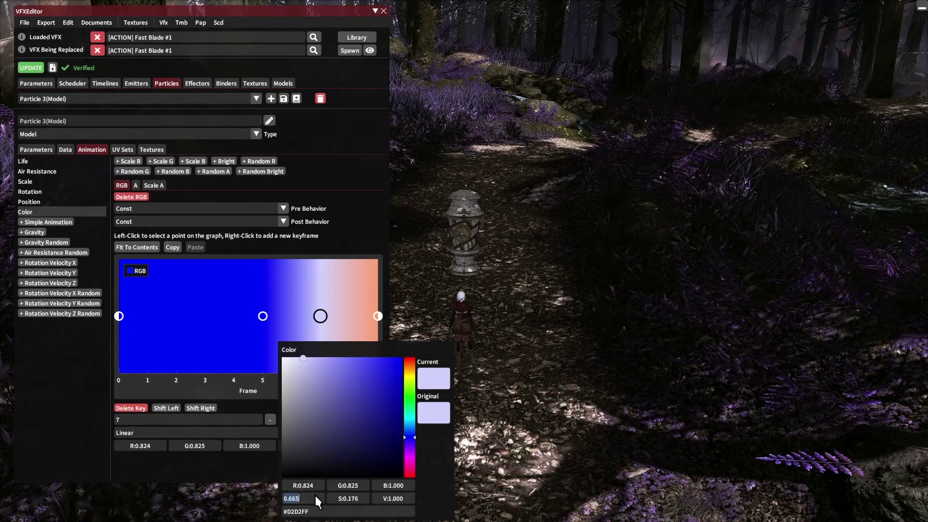
click(378, 317)
click(378, 317)
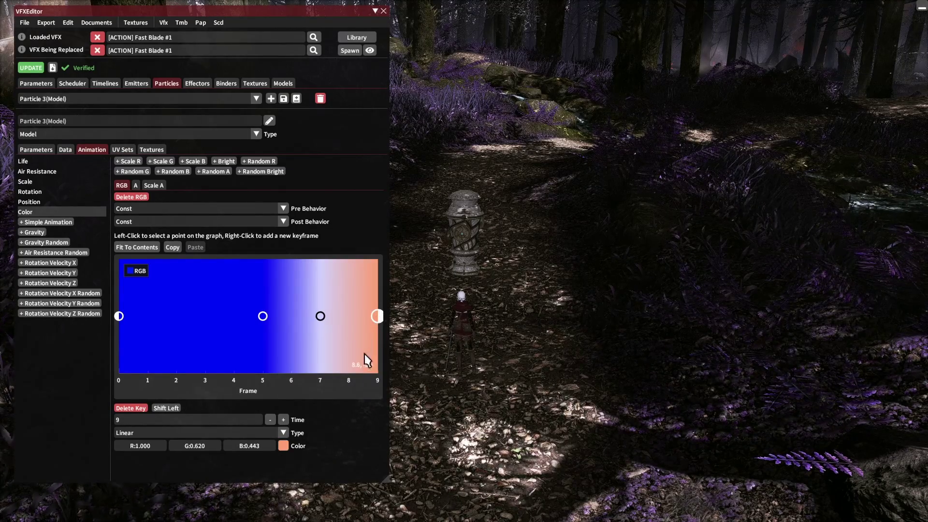
click(284, 445)
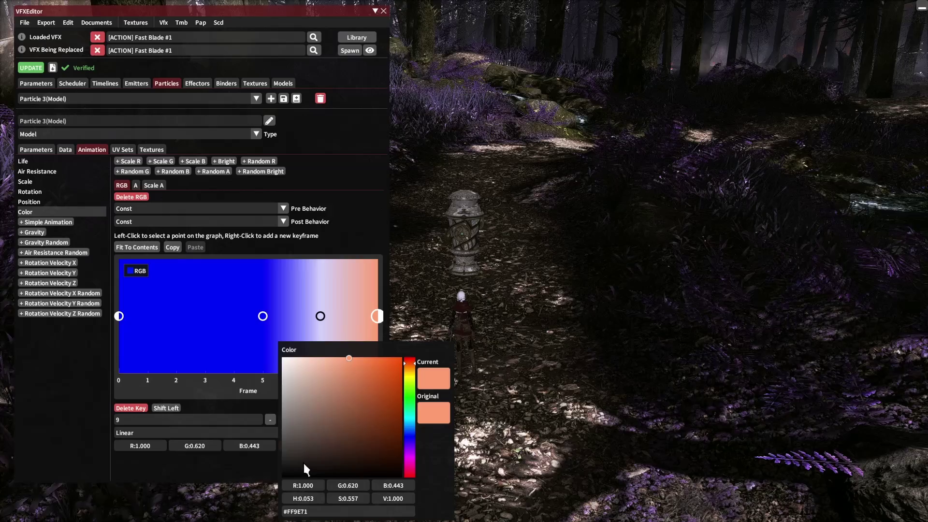
click(321, 316)
click(321, 316)
click(283, 446)
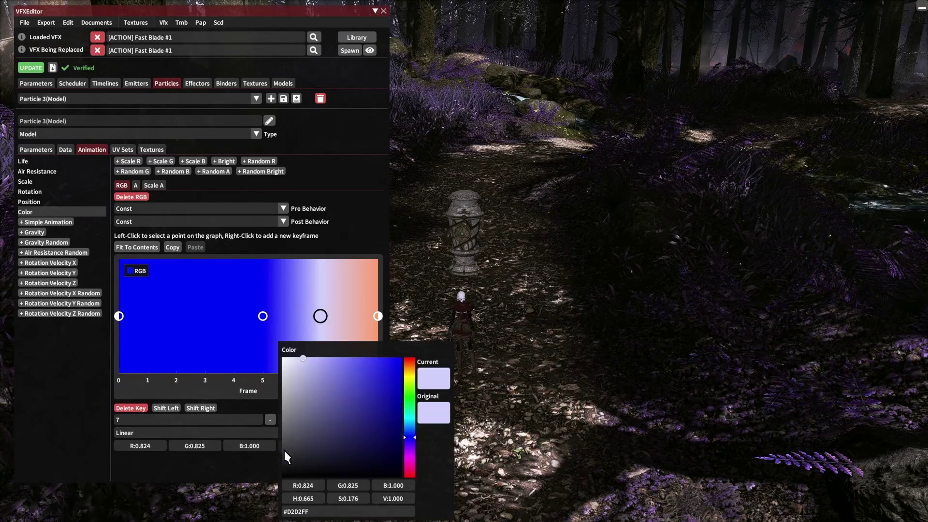
double_click(317, 495)
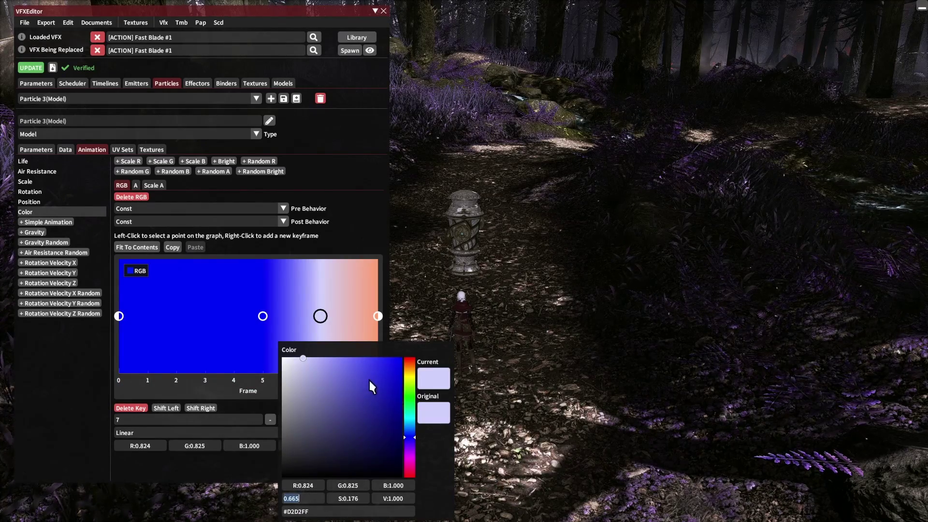
click(377, 316)
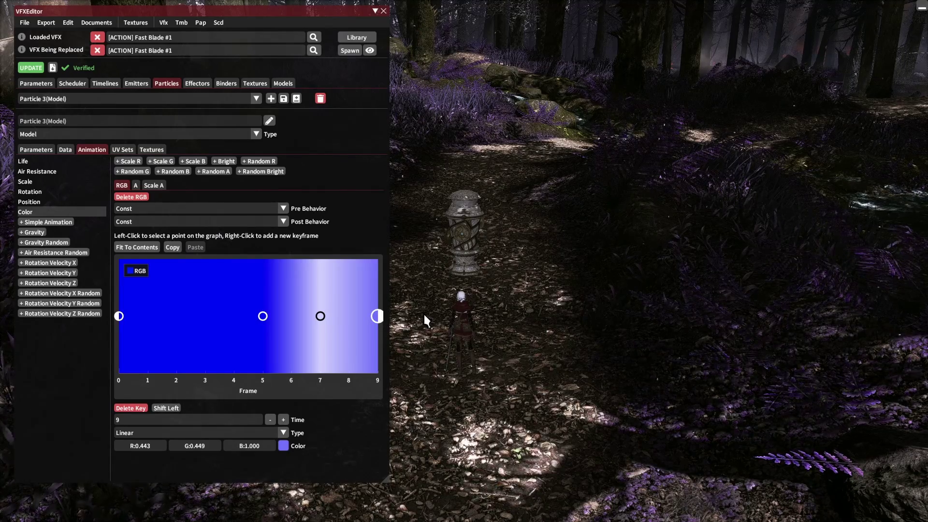
Step: Raise the frame 7 keyframe's saturation to full blue #0003FF (R 0.000, G 0.010, B 1.000) and close the colour picker
click(320, 316)
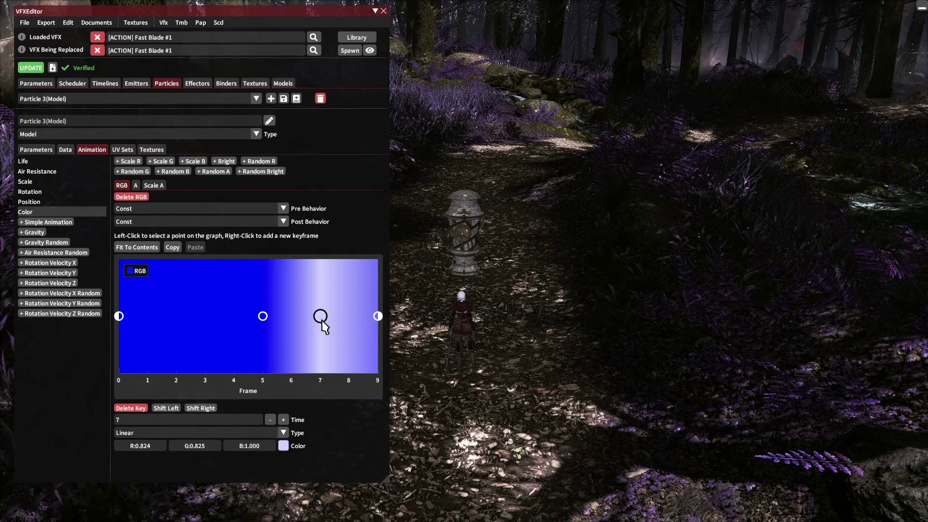
click(283, 445)
drag(390, 370, 431, 343)
click(434, 317)
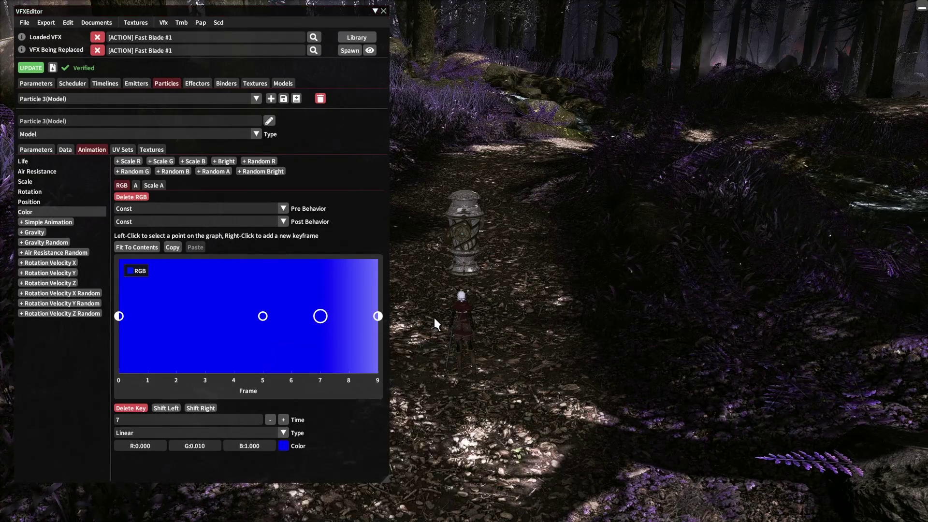
Step: Copy the frame 7 keyframe's hex colour #0003FF to the frame 9 keyframe and update the effect
click(320, 316)
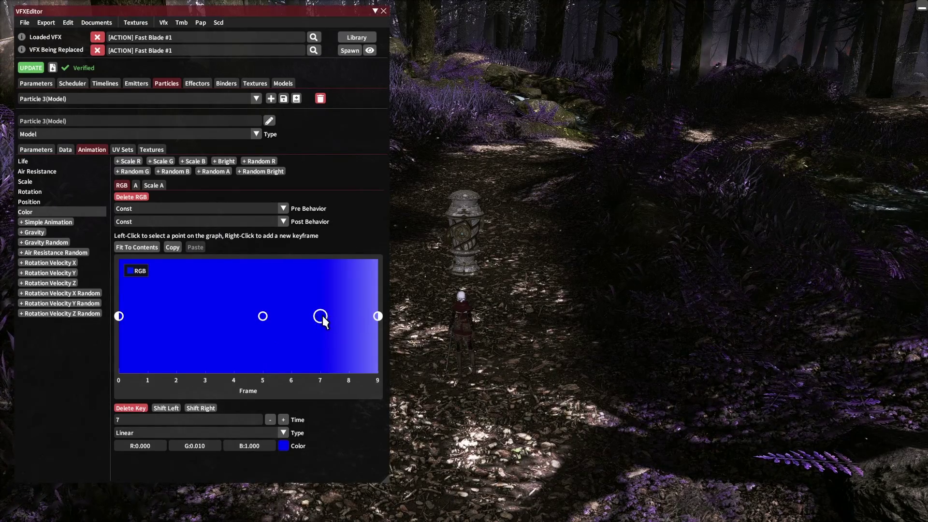
click(283, 445)
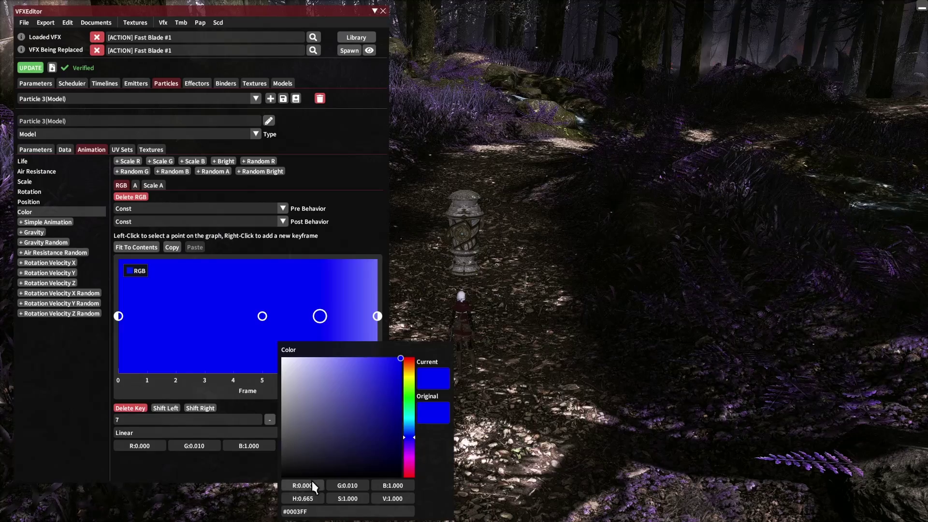
click(313, 511)
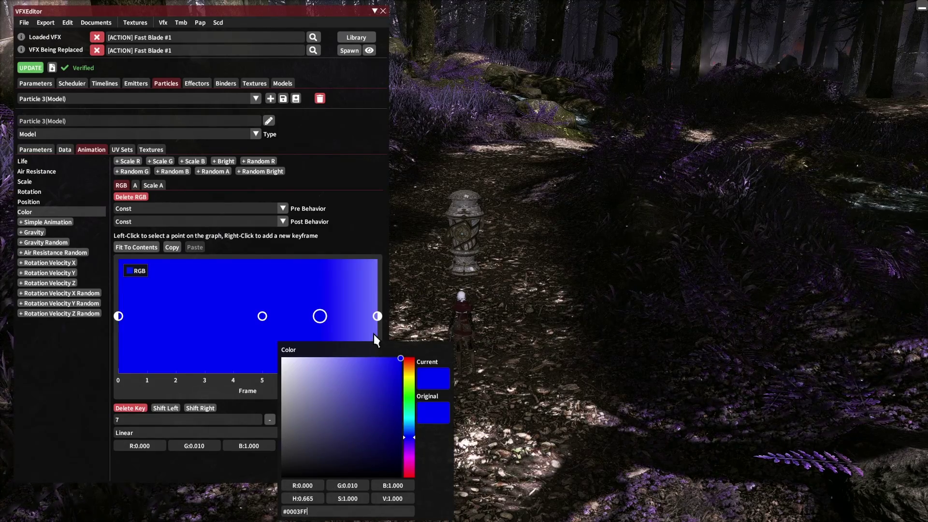
click(376, 316)
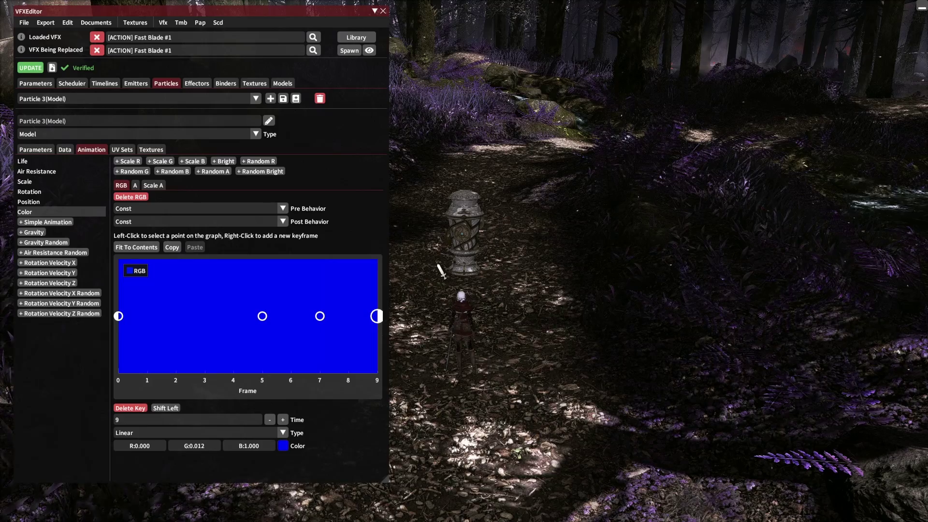
click(40, 68)
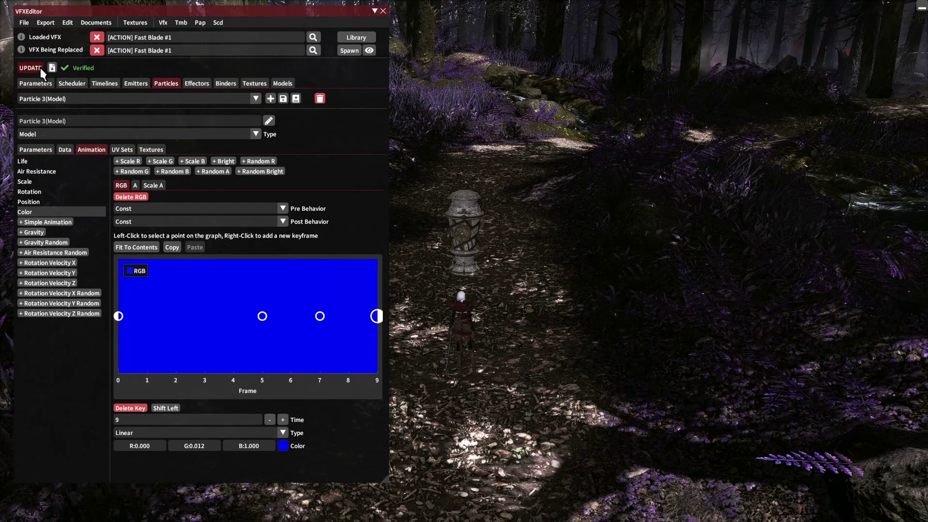
Step: Spawn the updated Fast Blade effect twice in the game scene to examine its red and blue particles
click(355, 50)
click(367, 78)
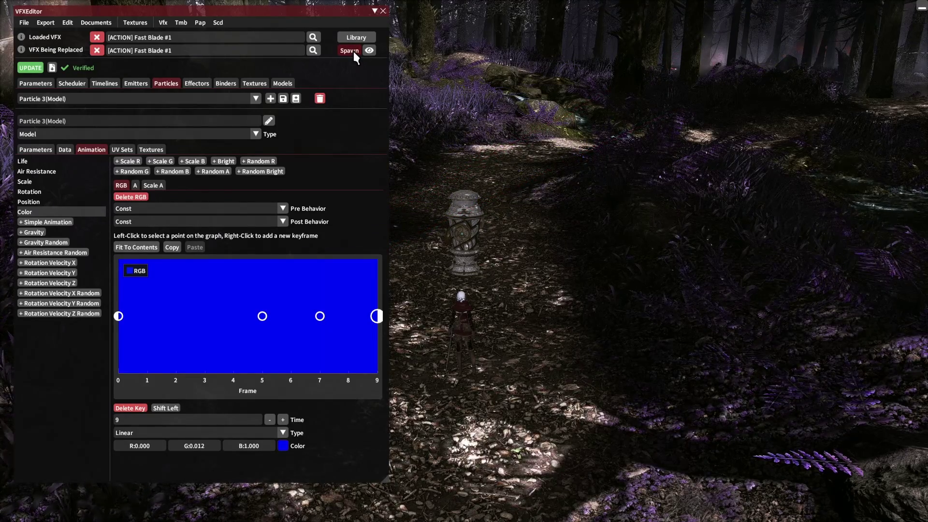
click(353, 51)
click(372, 80)
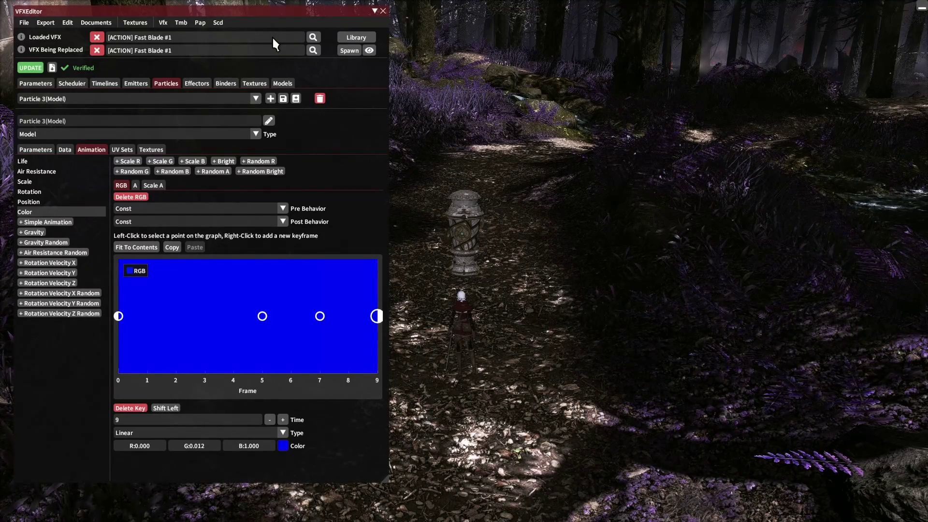
Step: Search the original action effects for "valor" and load Blade of Valor VFX #2 as the source effect
click(312, 39)
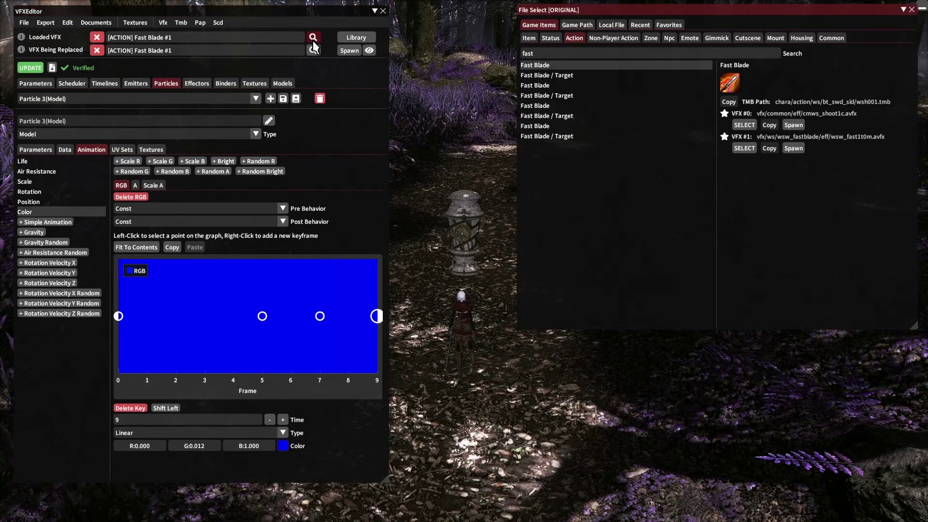
click(547, 53)
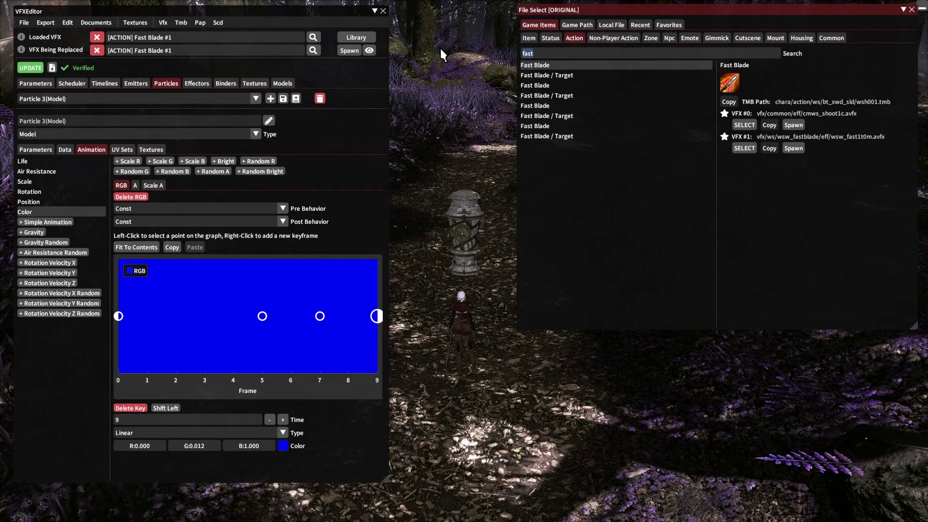
text(valor)
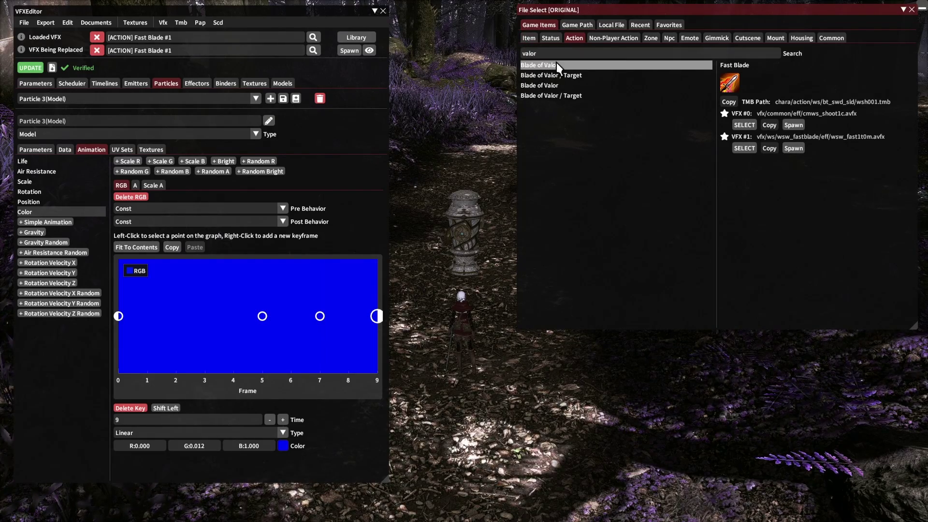
click(556, 63)
click(735, 198)
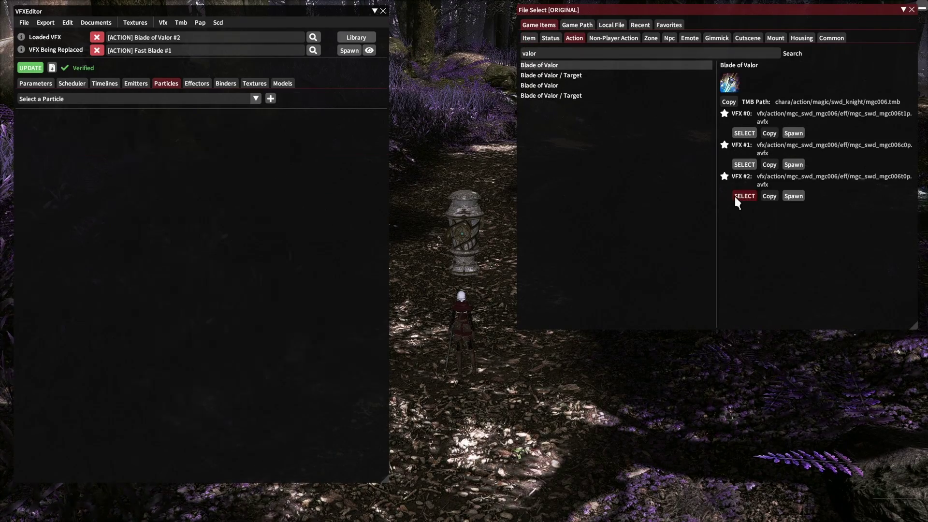
Step: Choose Blade of Valor VFX #2 from the "valor" action results as the effect being replaced and close both file selection windows
click(314, 51)
click(558, 317)
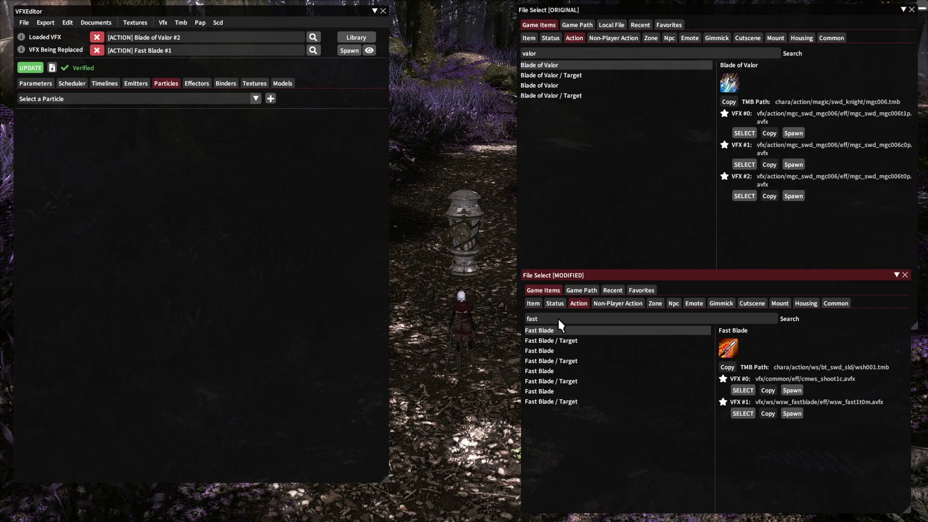
key(ctrl+a)
text(valor)
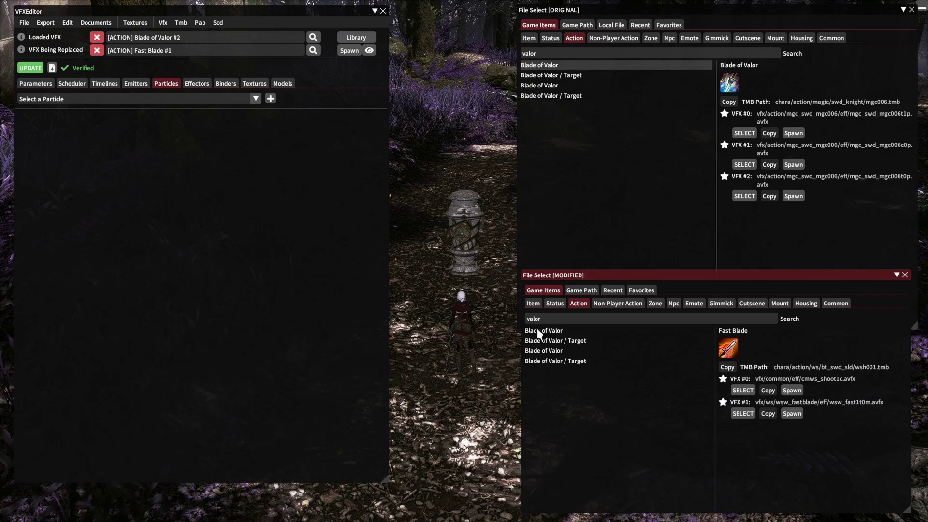
click(537, 330)
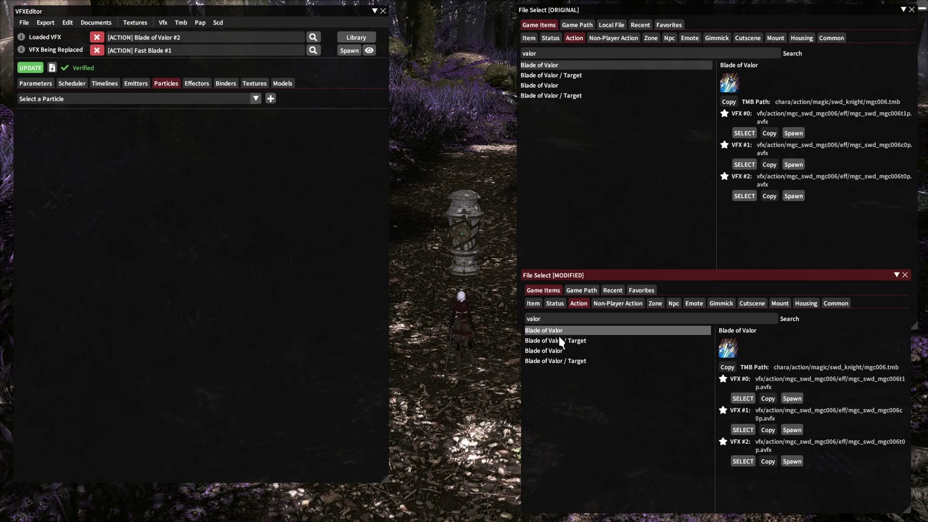
click(741, 462)
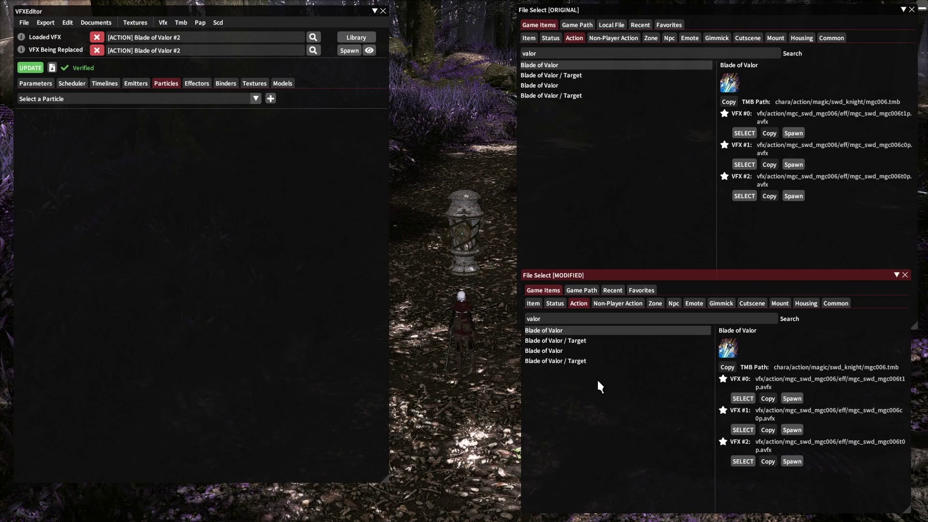
click(904, 275)
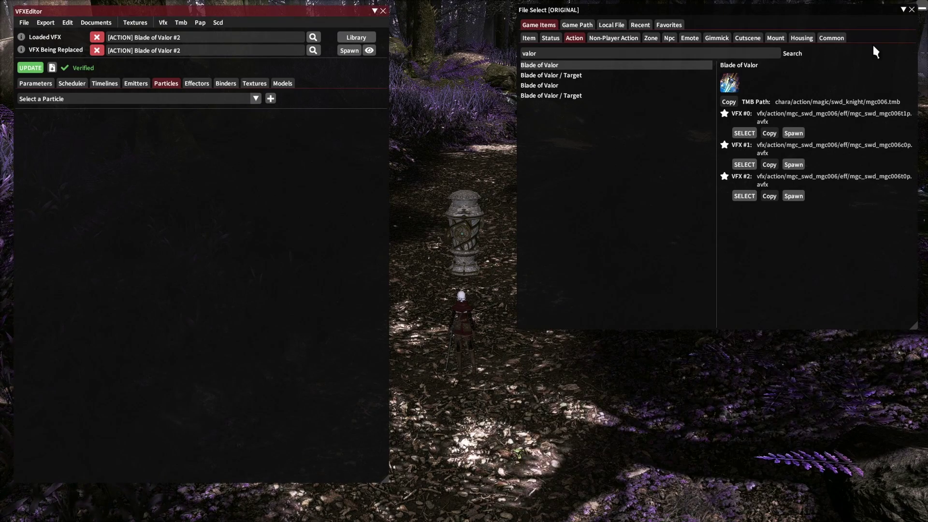
click(911, 10)
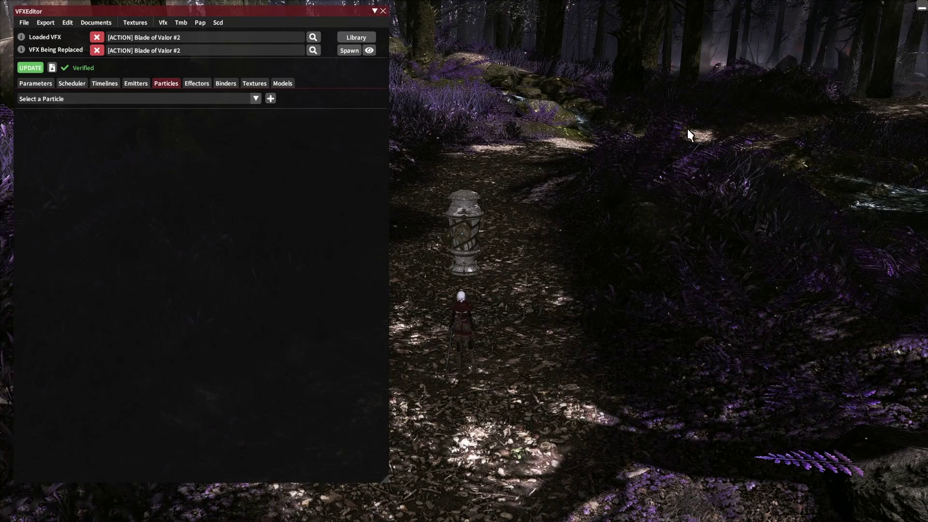
Step: Spawn the original Blade of Valor effect on the target to examine its look
click(354, 50)
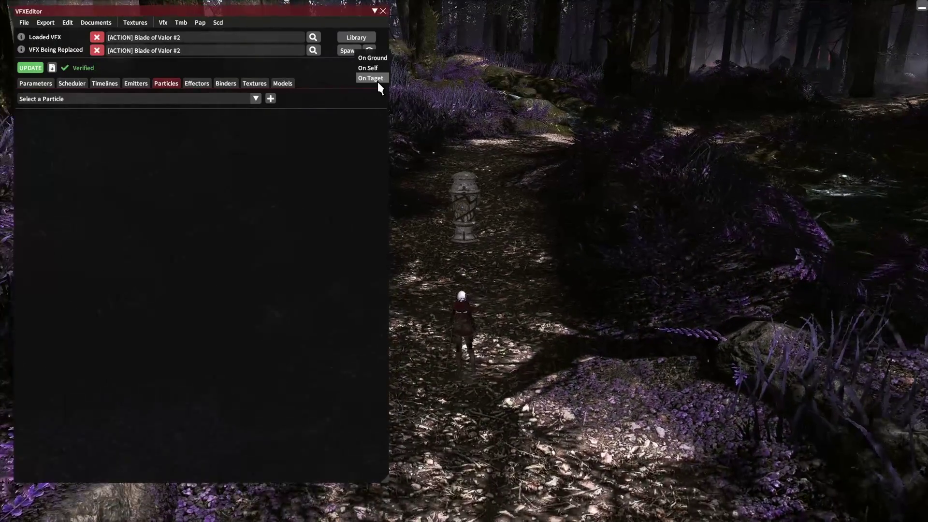
click(377, 80)
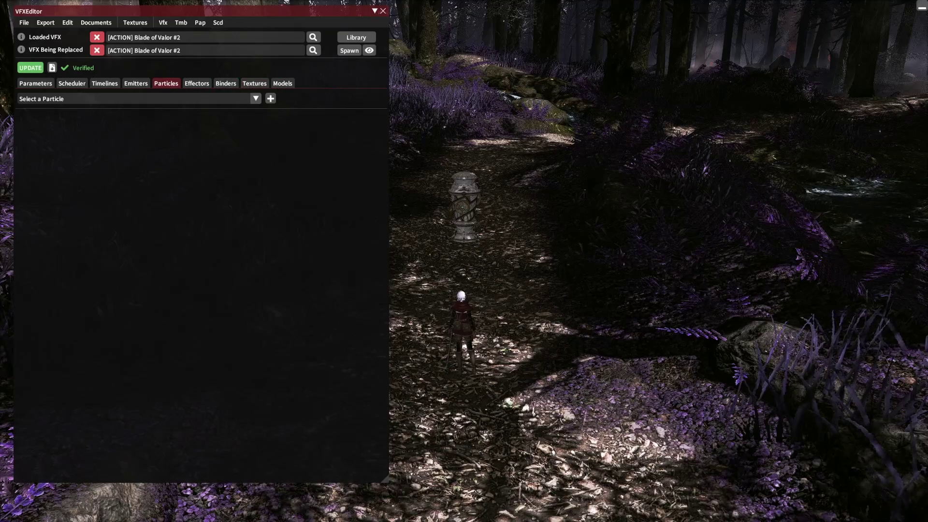
Step: Set the effect's Revised Color green and blue components to 0.5 each and update the effect
click(35, 82)
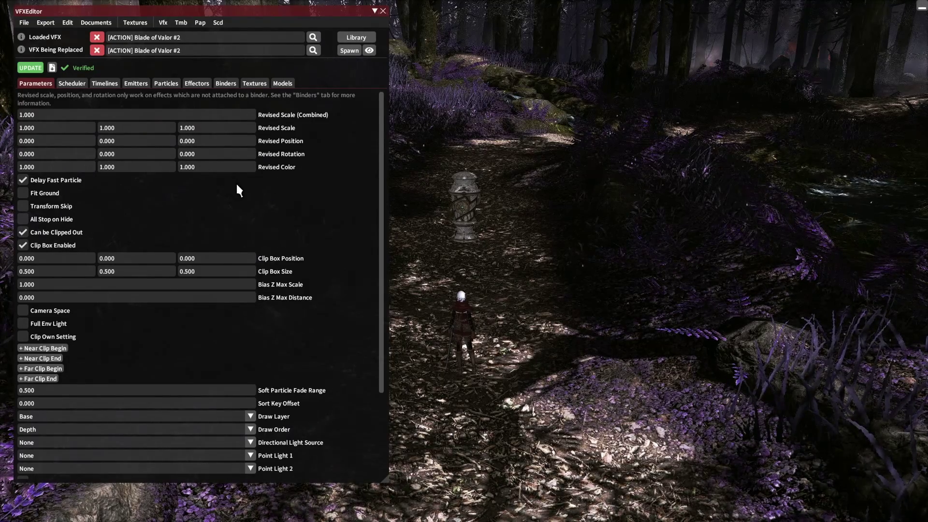
drag(236, 182, 237, 184)
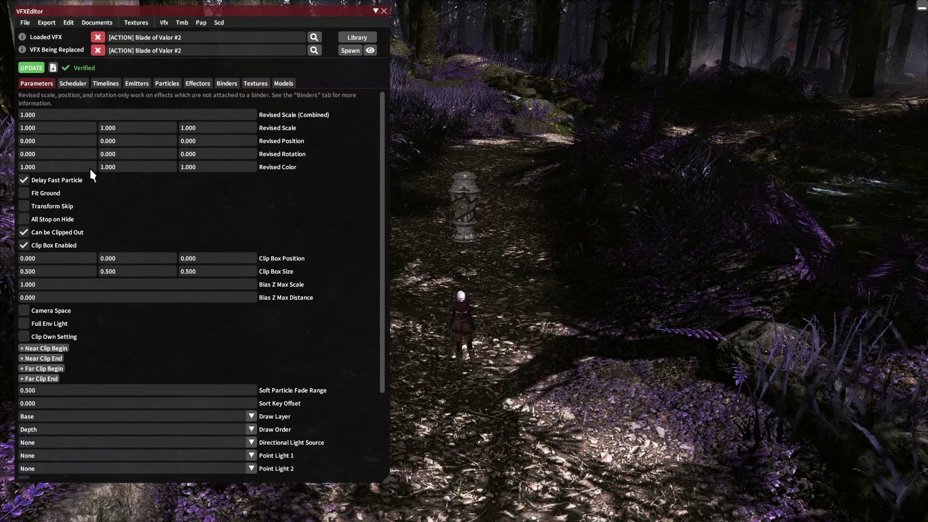
double_click(141, 166)
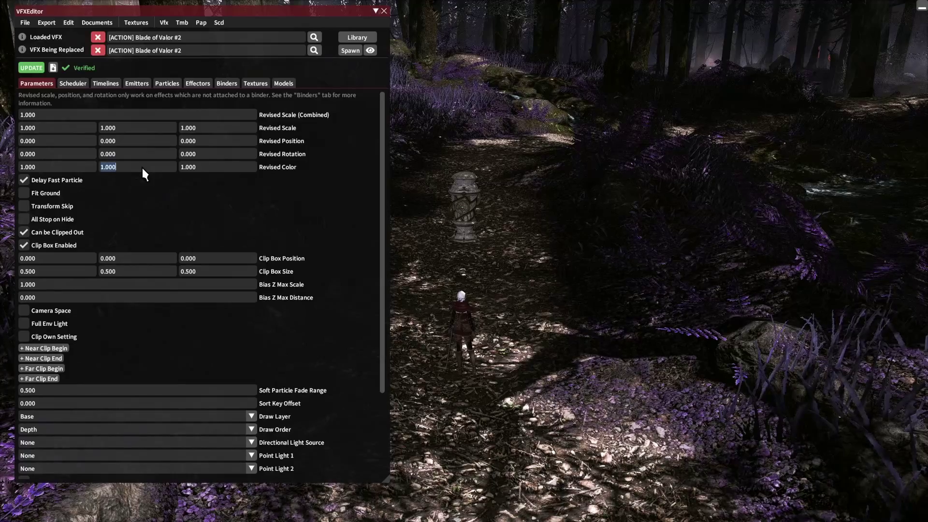
text(.5)
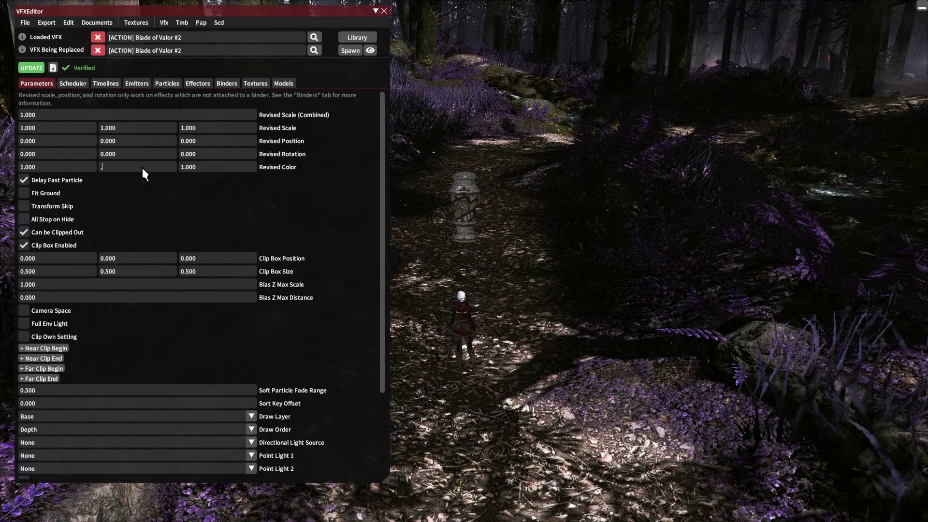
key(Tab)
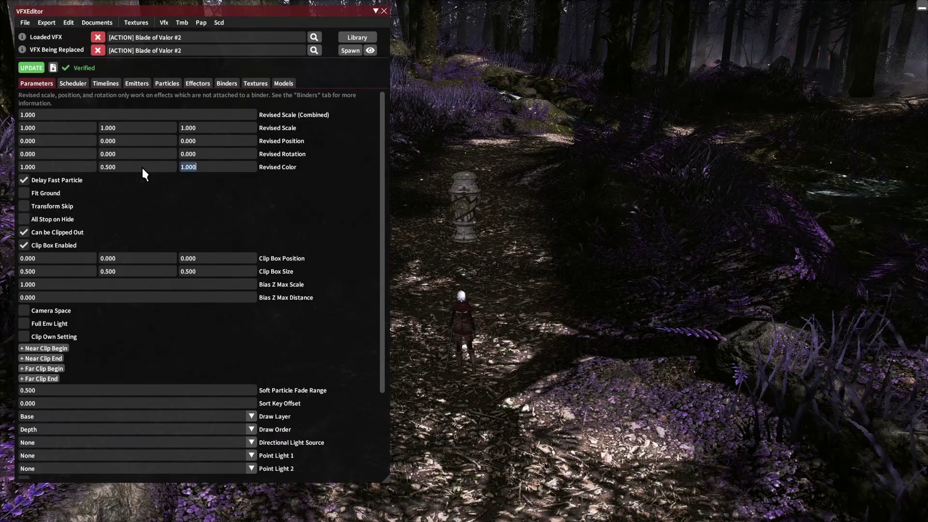
text(.5)
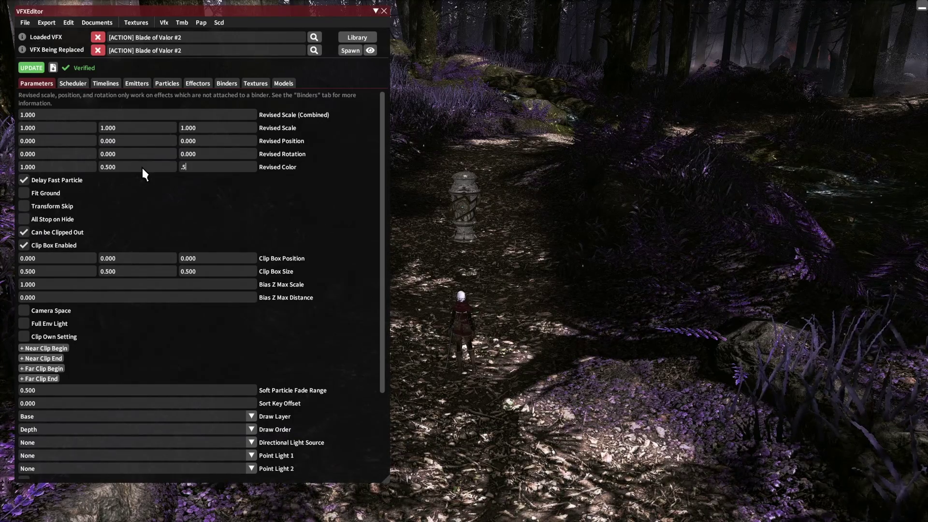
key(Return)
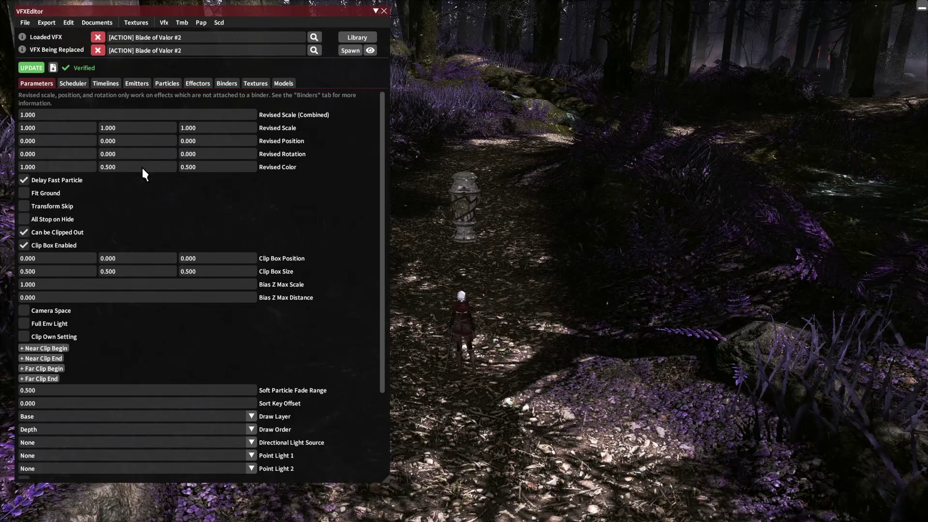
click(32, 67)
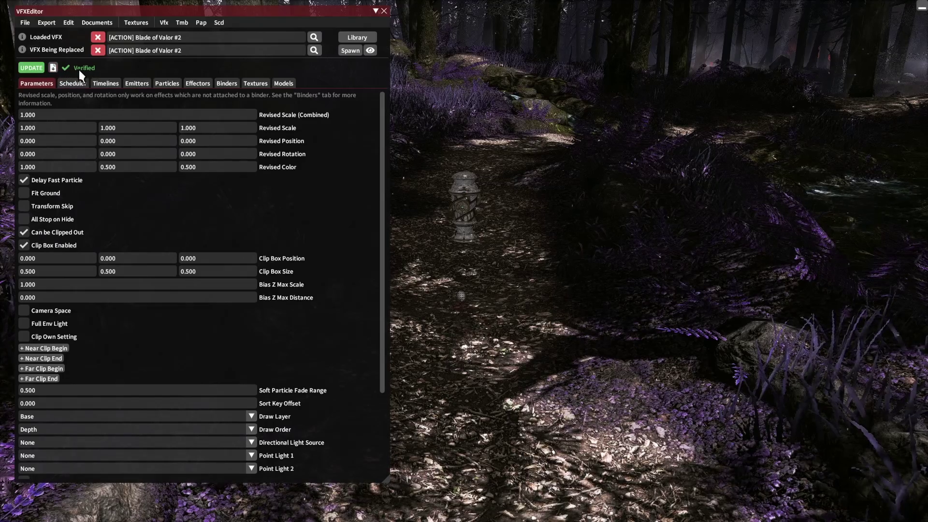
Step: Update the effect again and repeatedly spawn it on the target to examine the tint from the revised colour
click(348, 52)
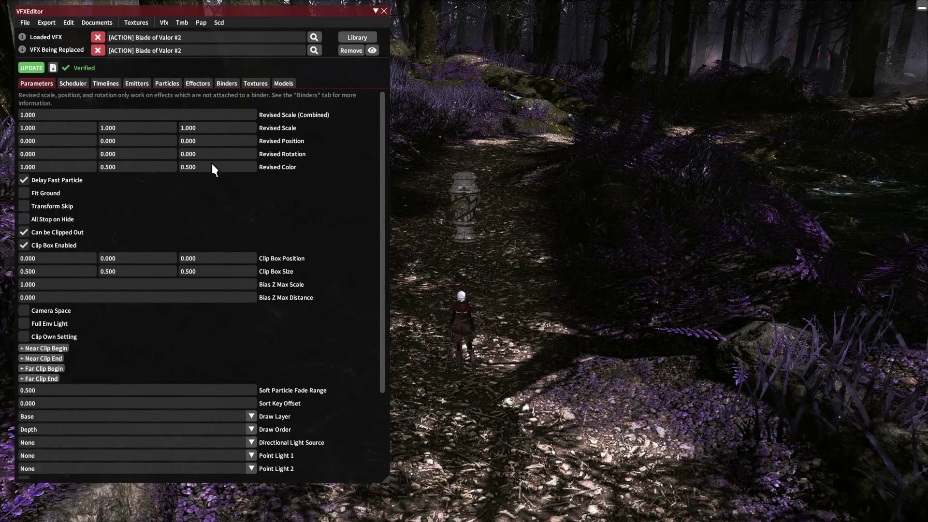
click(39, 68)
click(350, 51)
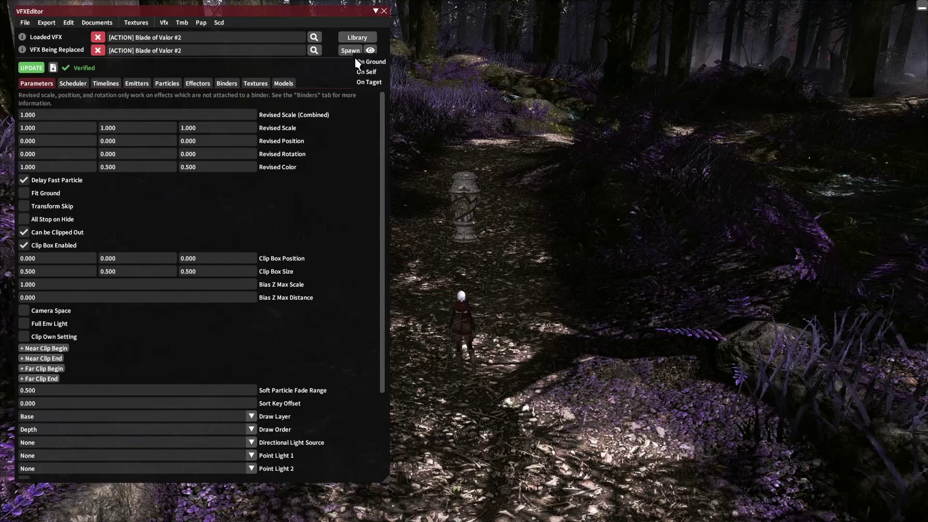
click(369, 82)
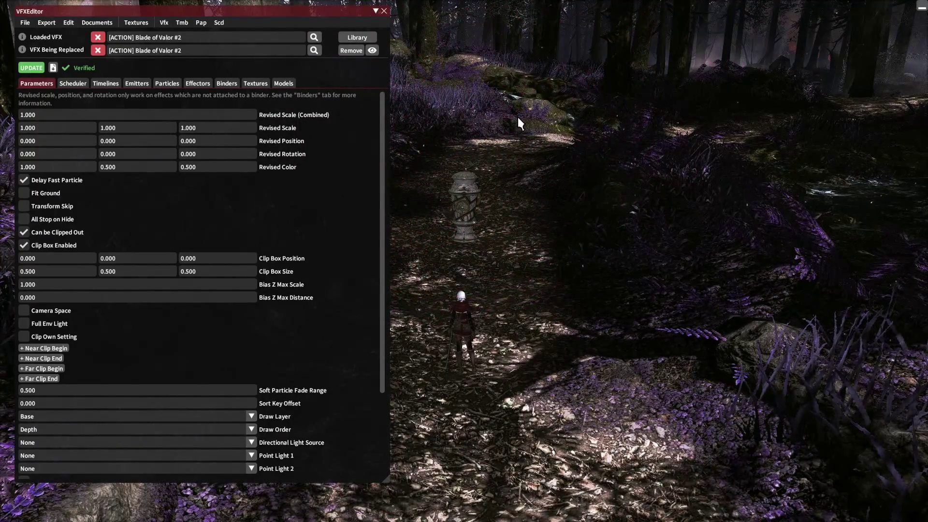
click(353, 51)
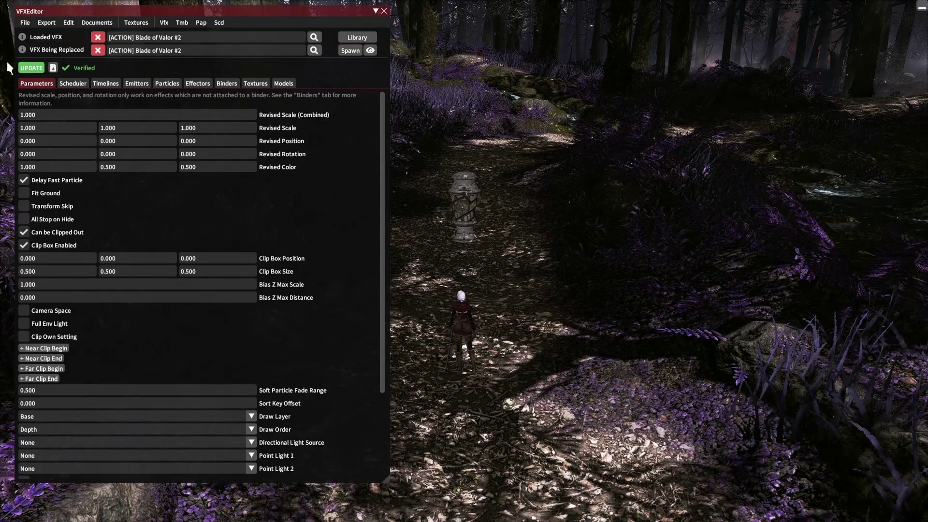
click(358, 50)
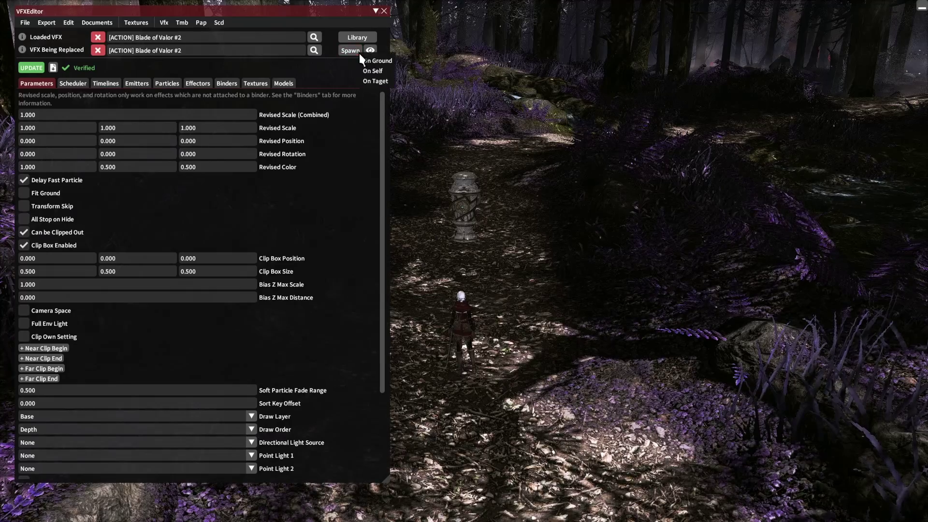
click(380, 83)
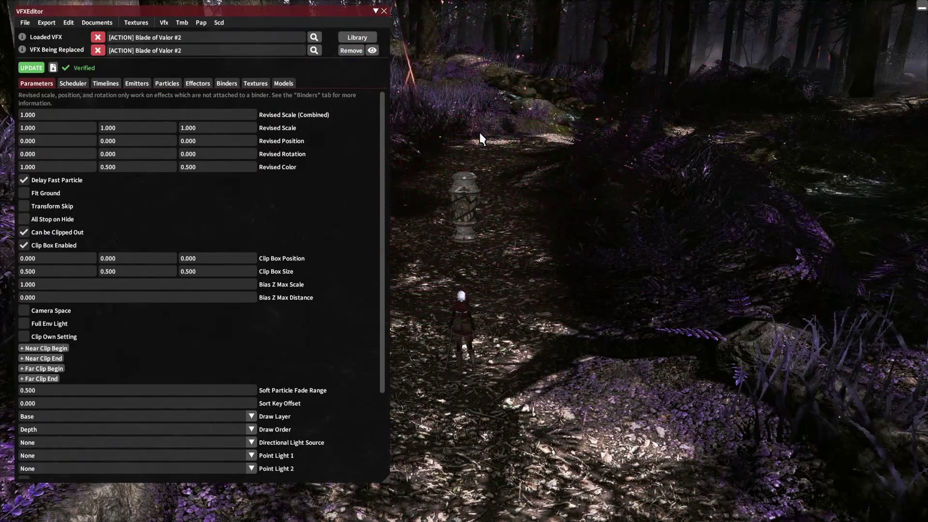
Step: Set the Revised Color blue component to 0 and spawn the effect on the target
click(219, 167)
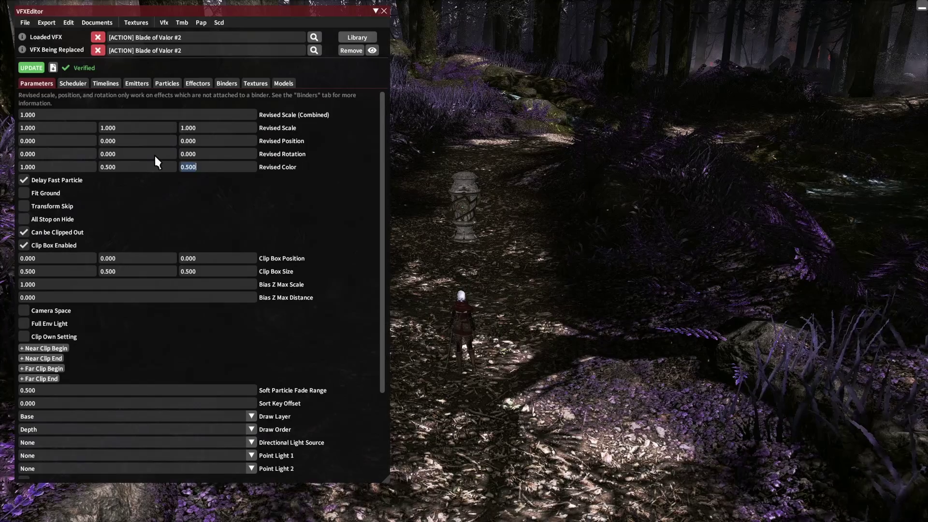
text(0)
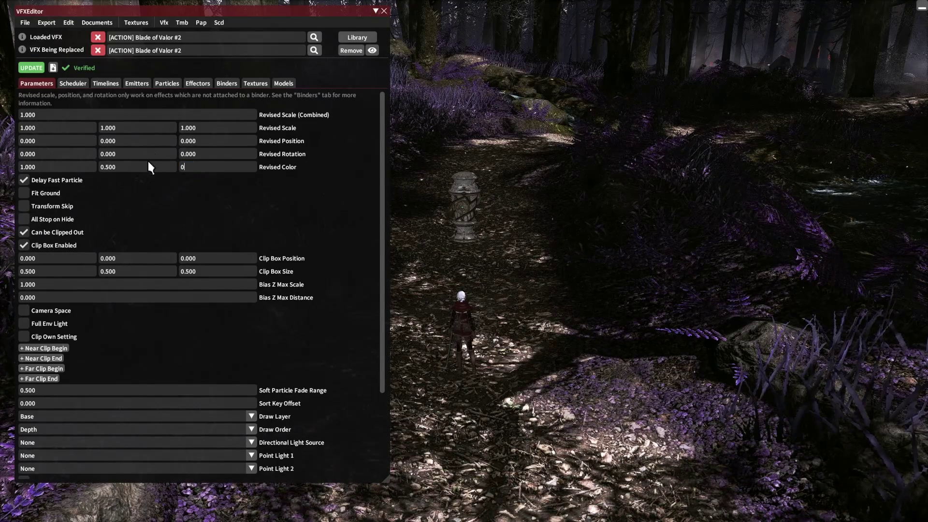
key(Return)
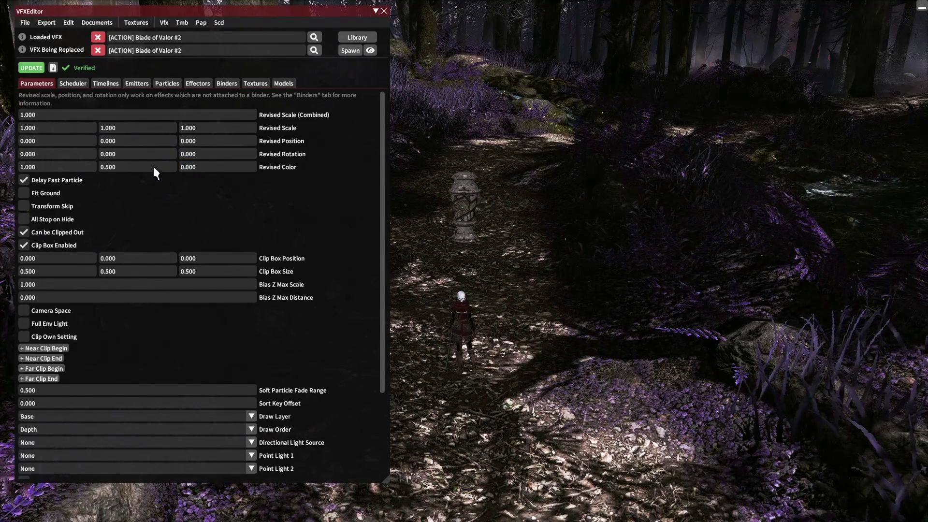
click(344, 49)
click(360, 78)
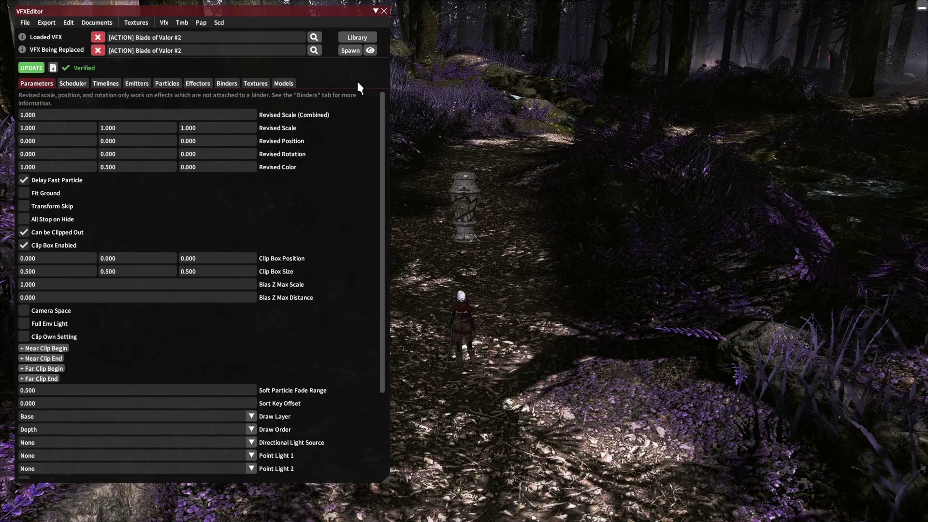
Step: Reset the Revised Color green and blue components to 1
double_click(136, 168)
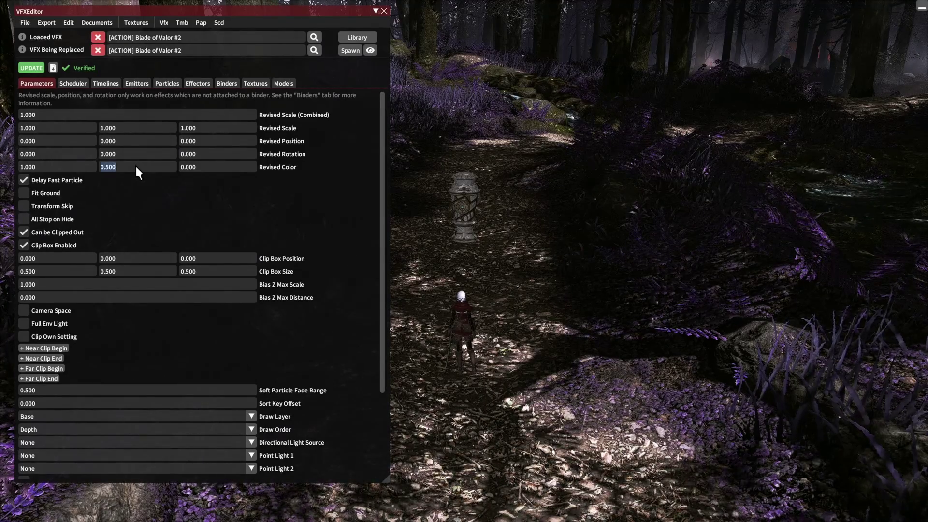
text(1)
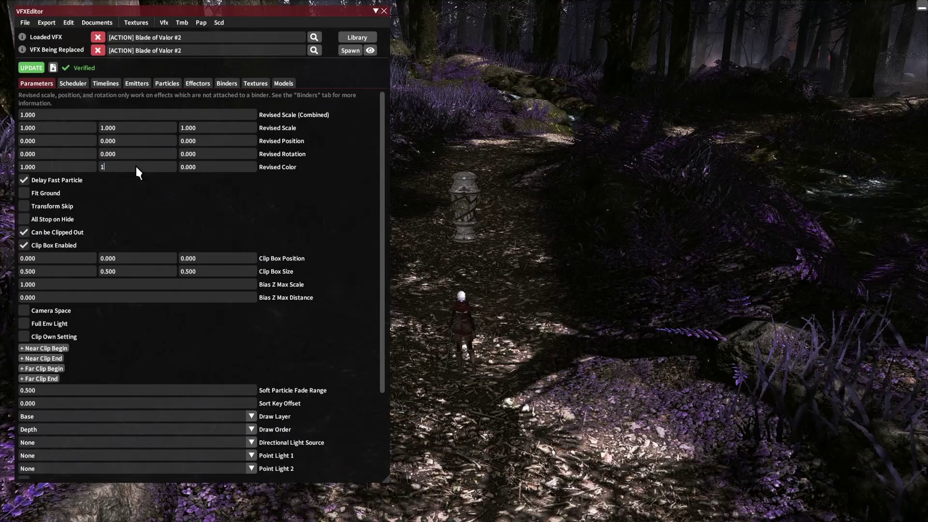
key(Tab)
text(1)
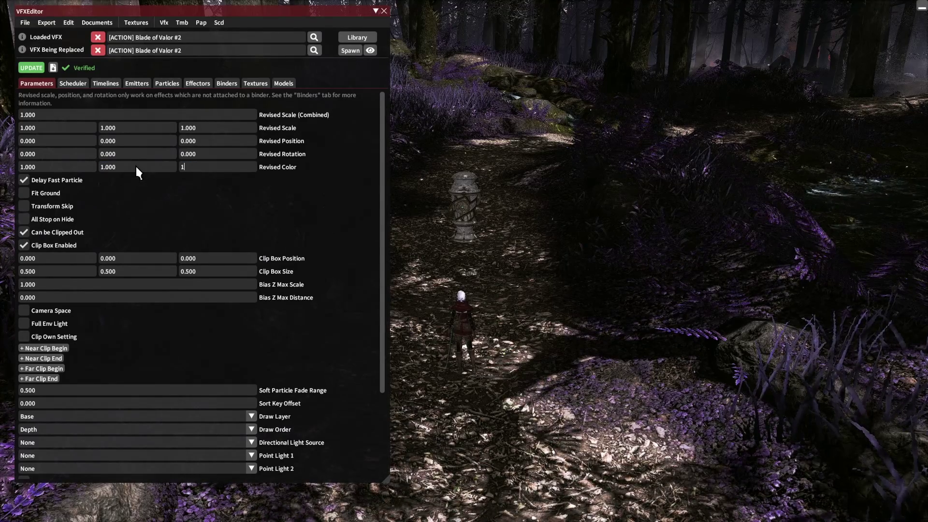
key(Return)
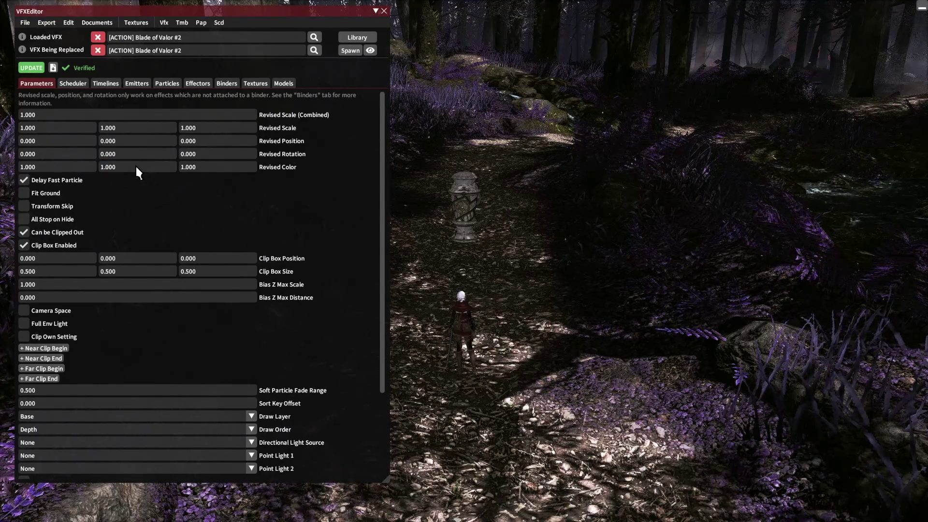
Step: Open Emitter 0 and view the list of particles it creates
click(144, 85)
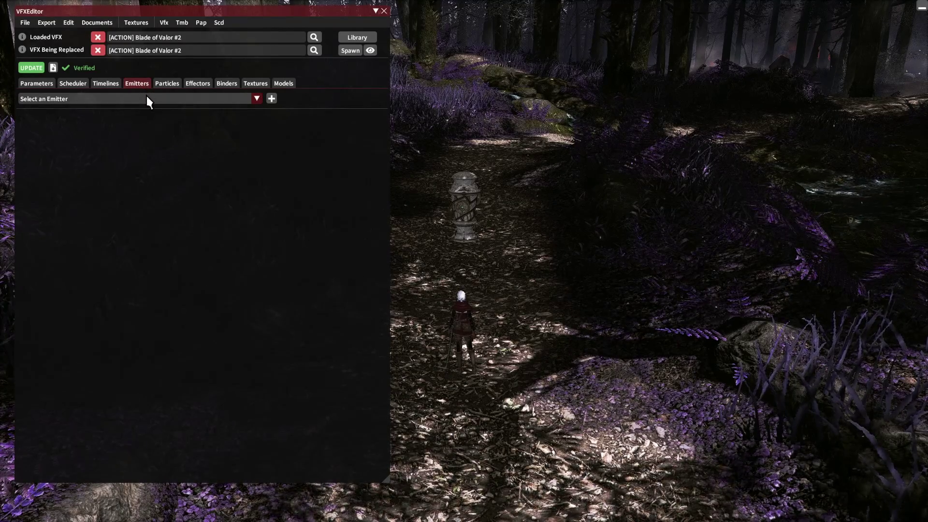
click(147, 99)
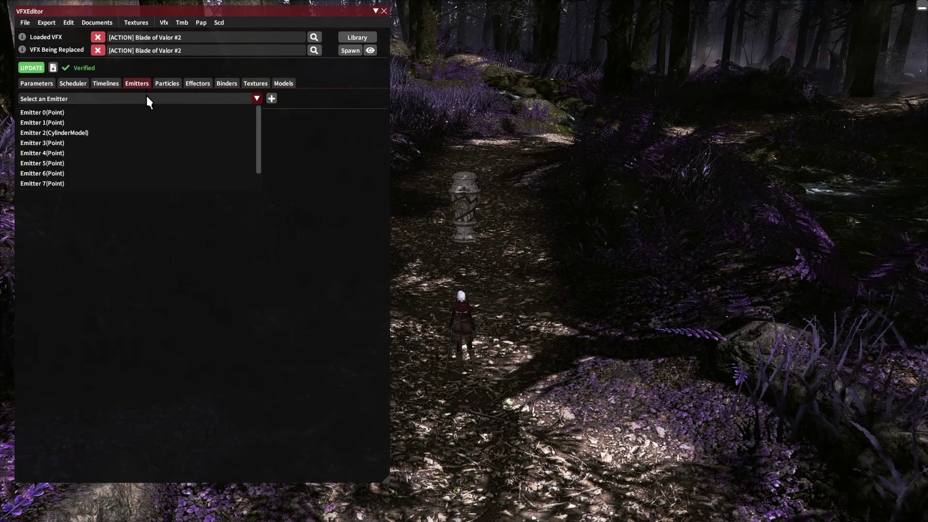
click(90, 114)
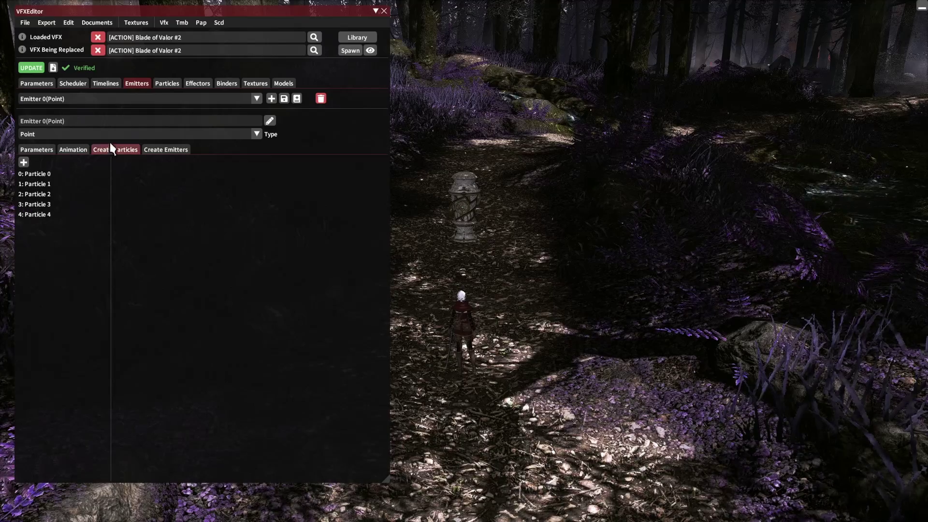
Step: For Emitter 3, set Influence on Child Color to Always on created Particles 11 and 12
click(111, 98)
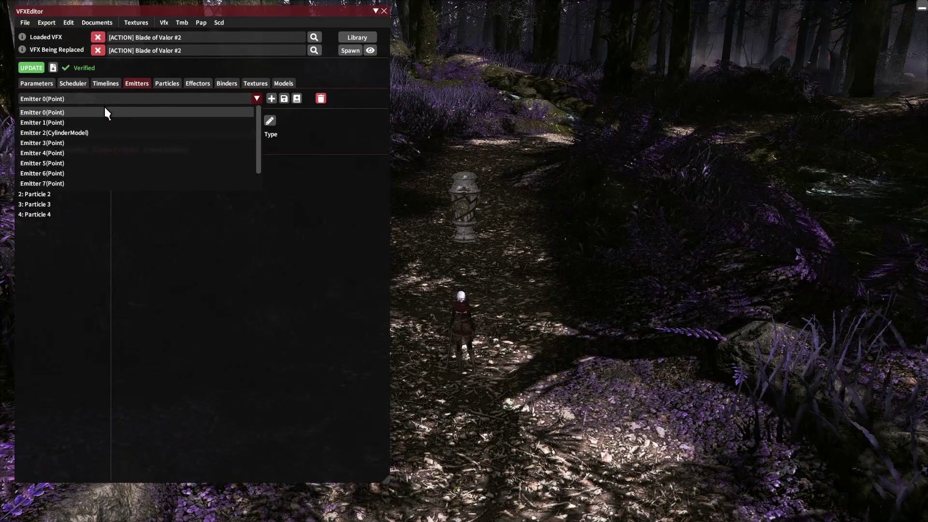
click(74, 142)
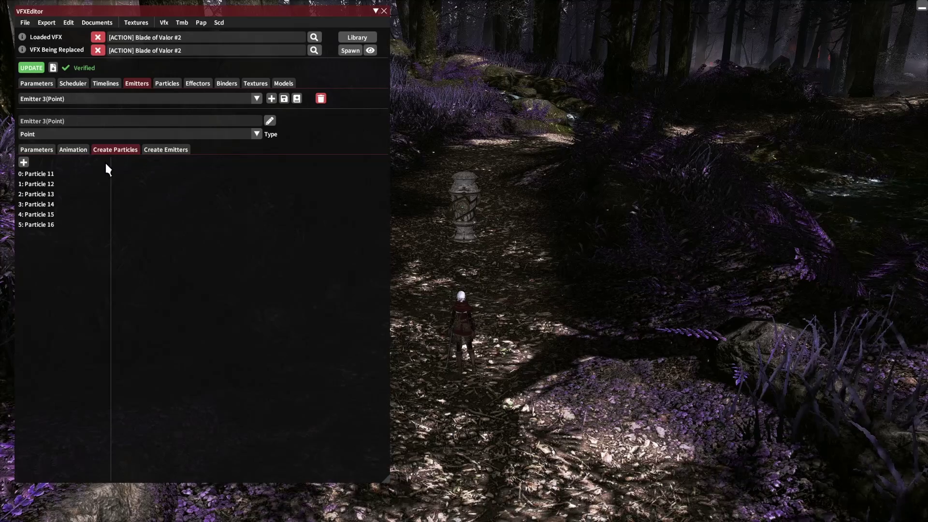
click(73, 174)
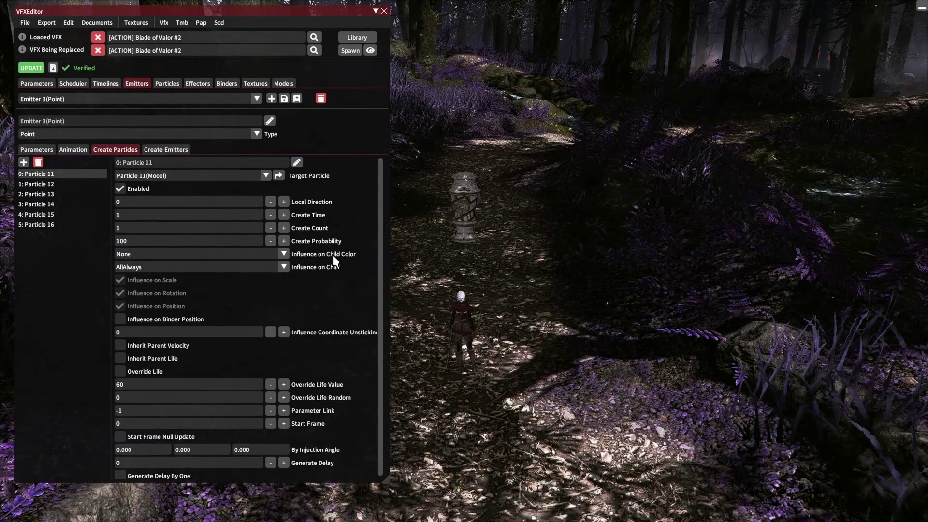
click(284, 254)
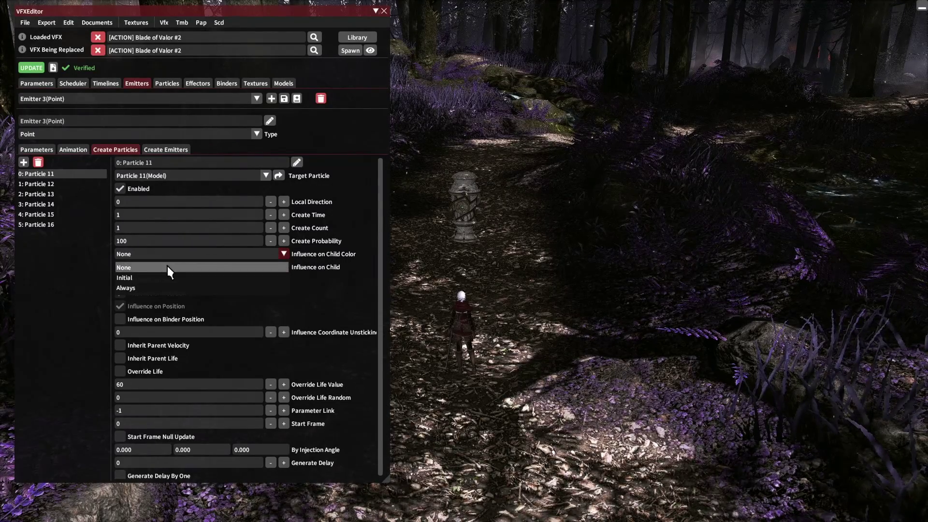
click(141, 287)
click(66, 184)
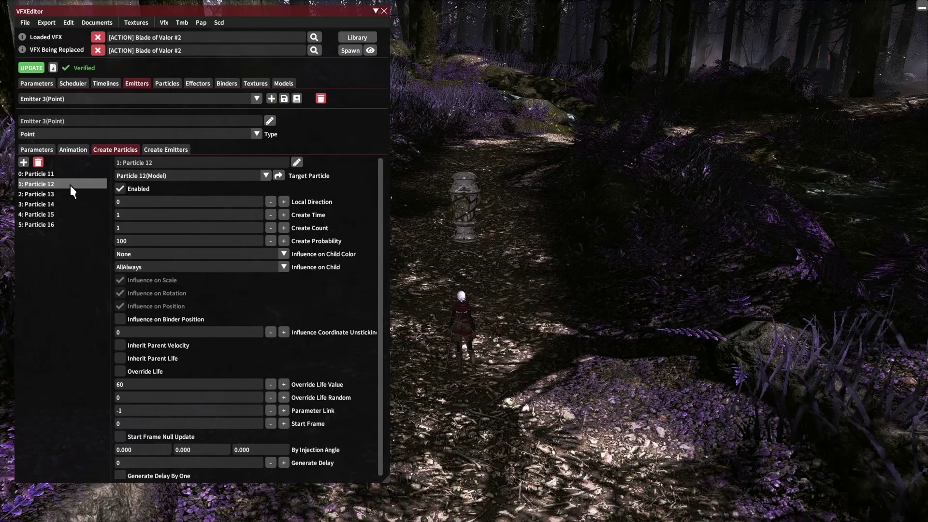
click(283, 254)
click(163, 286)
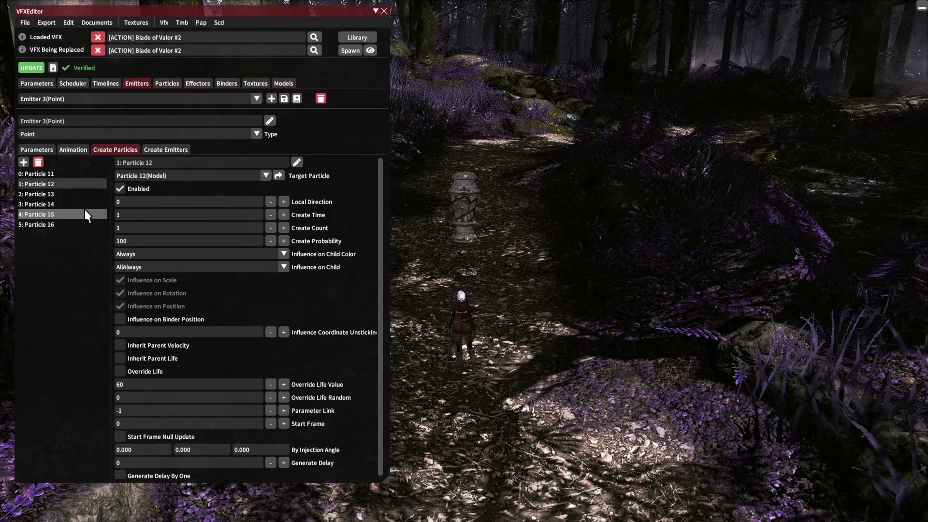
Step: Set Influence on Child Color to Always for Emitter 3's created Particles 13 and 14
click(57, 197)
click(283, 254)
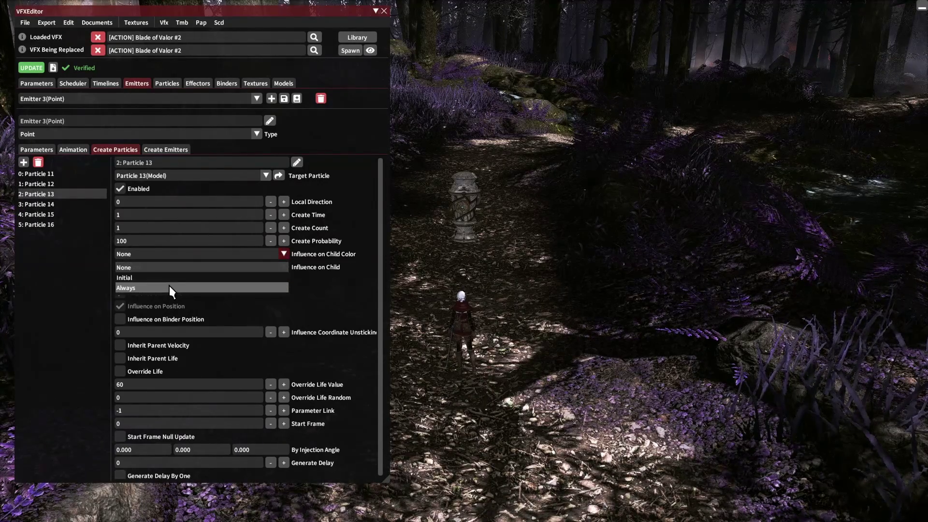
click(167, 283)
click(58, 204)
click(283, 254)
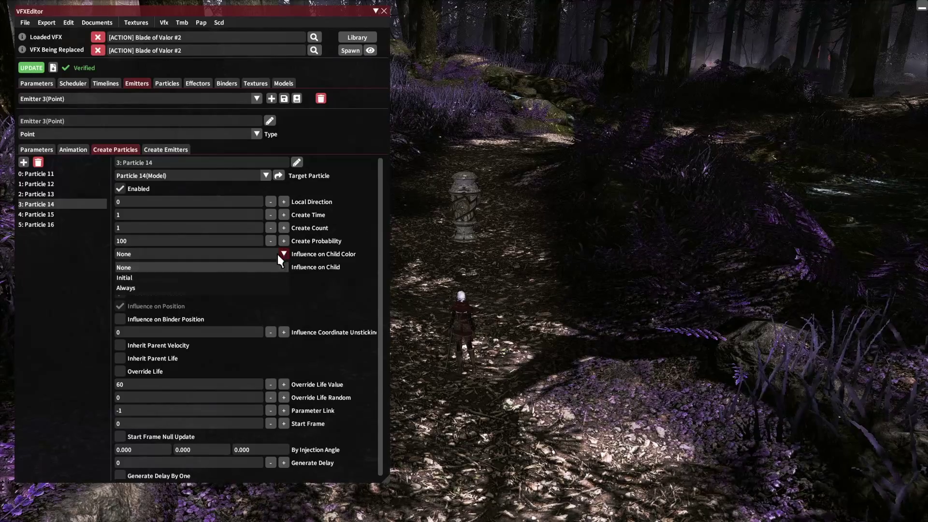
click(155, 287)
Step: Set Influence on Child Color to Always for Emitter 3's created Particles 15 and 16, and update the effect
click(60, 215)
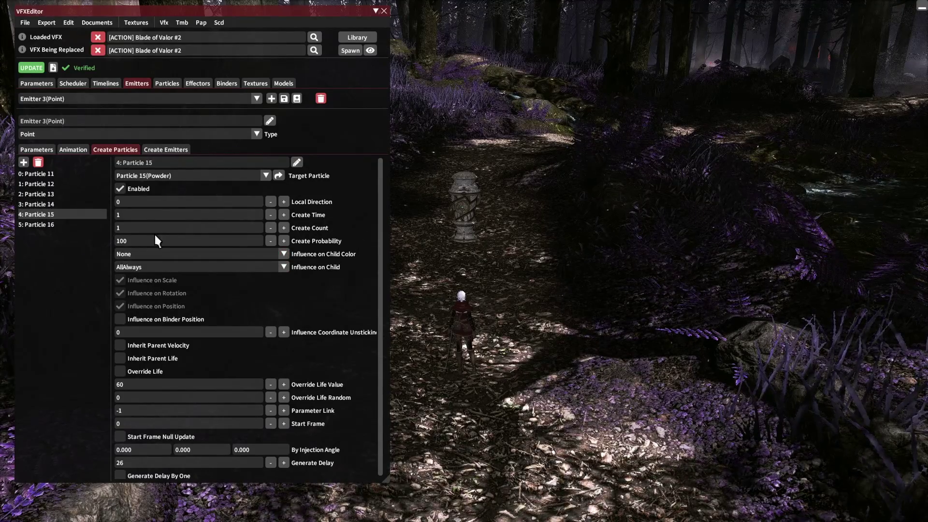
click(285, 254)
click(161, 279)
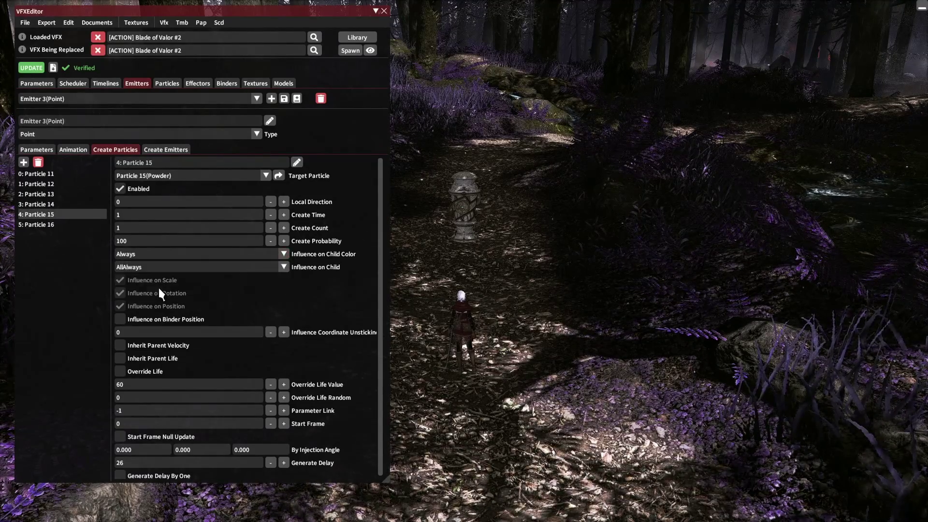
click(55, 223)
click(283, 254)
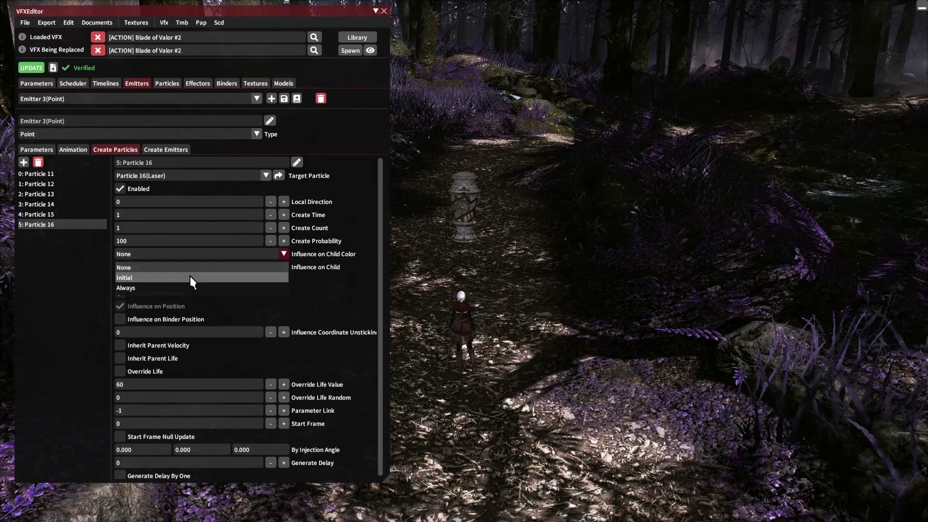
click(167, 288)
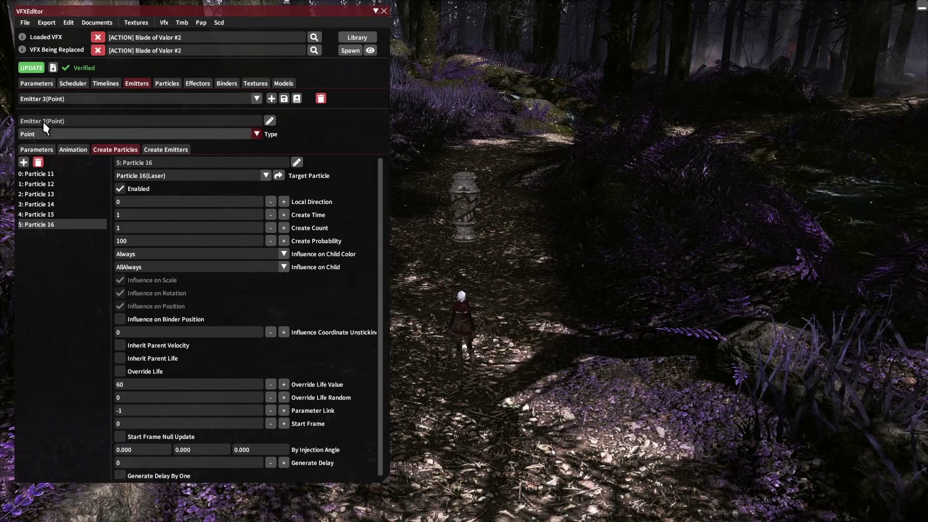
click(34, 71)
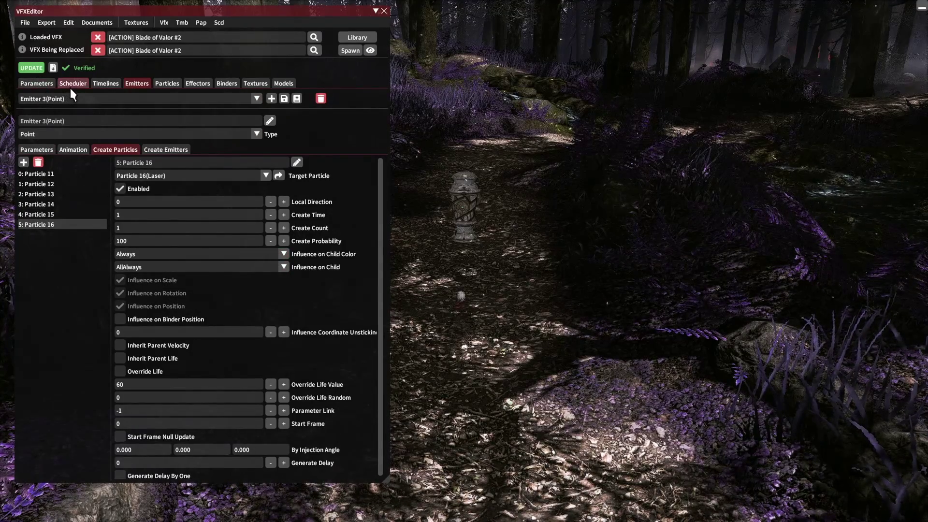
Step: Set the frame 0 key of Emitter 3's RGB color animation to pure red (#FF0000)
click(82, 148)
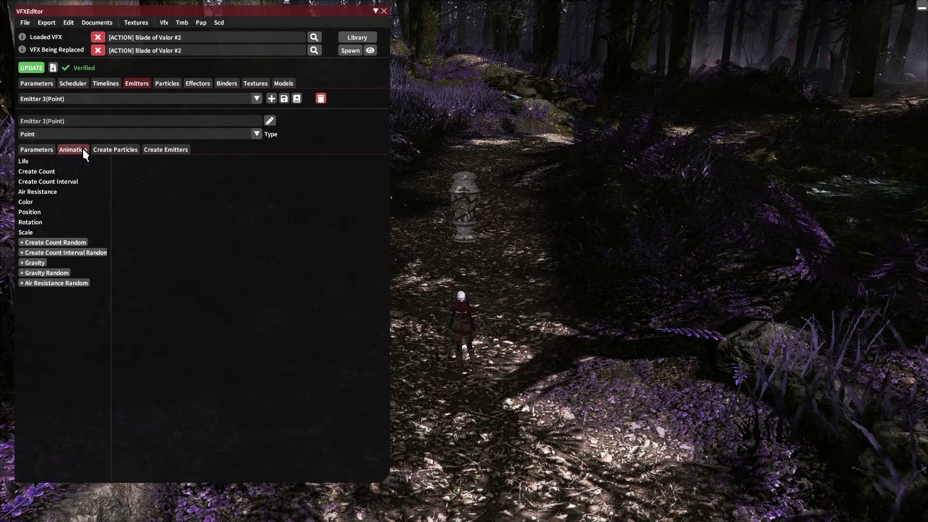
click(50, 202)
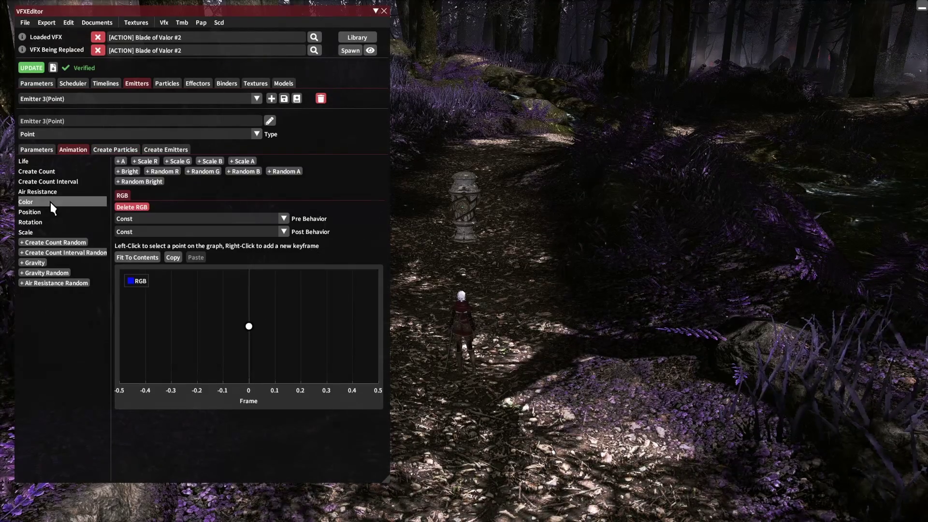
click(248, 326)
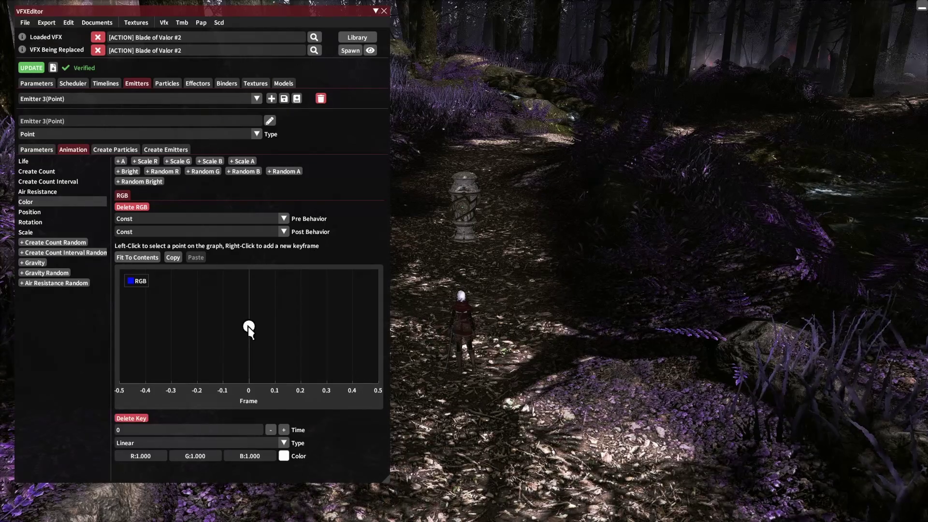
click(285, 455)
drag(385, 369, 458, 323)
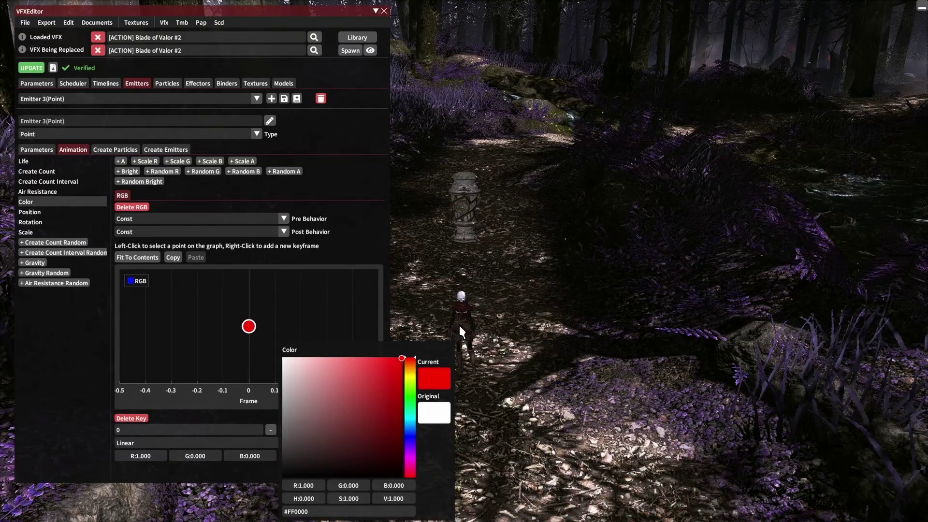
click(482, 273)
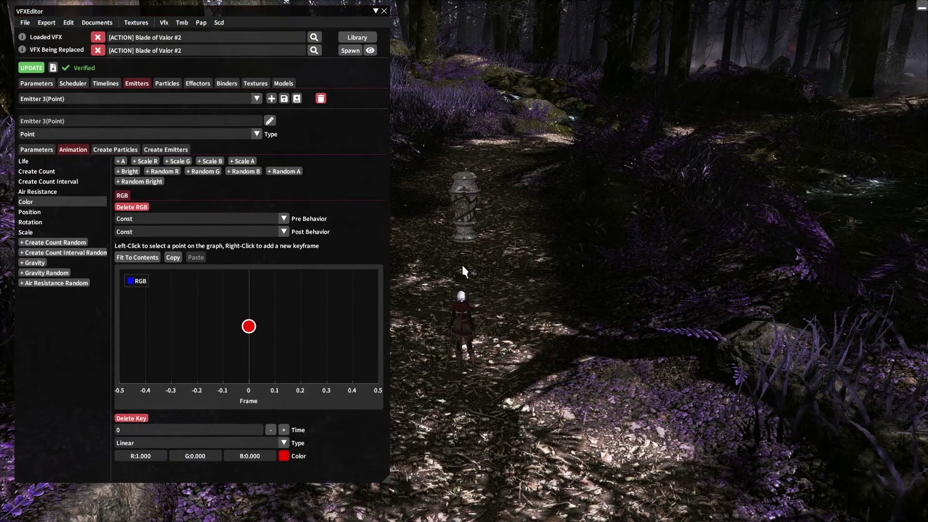
Step: Update the effect and spawn it on the target to check the emitter's red color
click(41, 71)
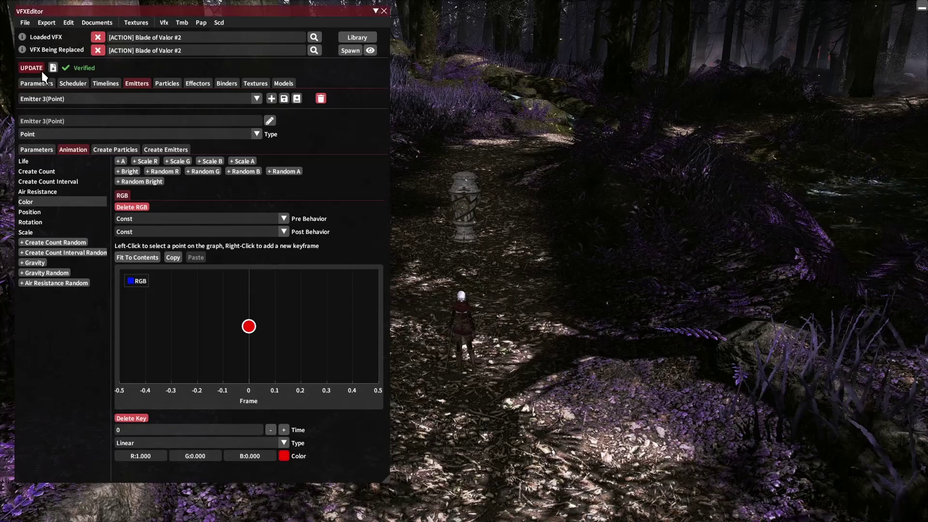
click(350, 53)
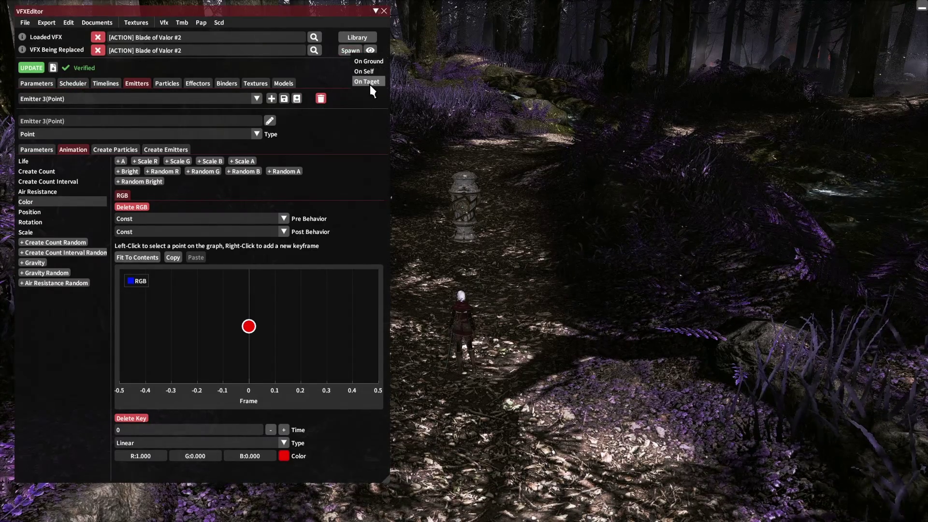
click(369, 84)
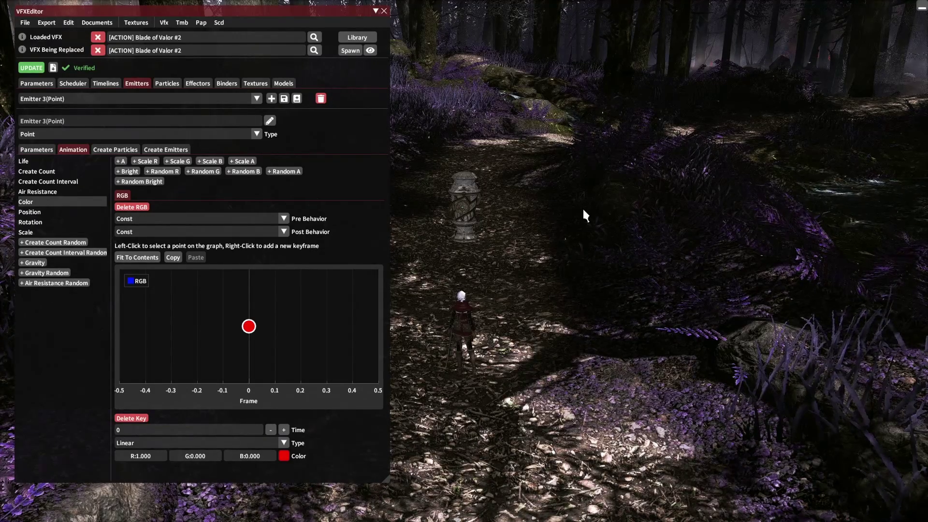
click(348, 51)
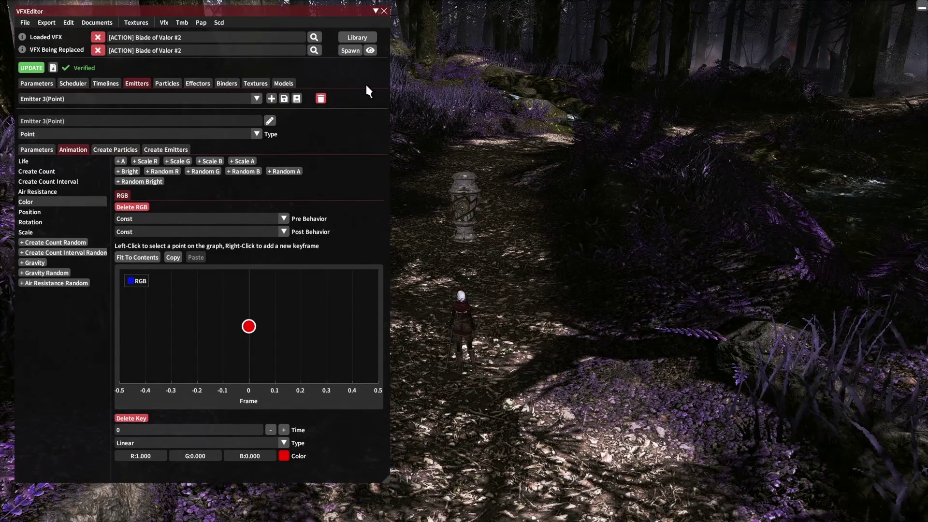
Step: Open Particle 4 (Disc) and view its animation properties
click(172, 83)
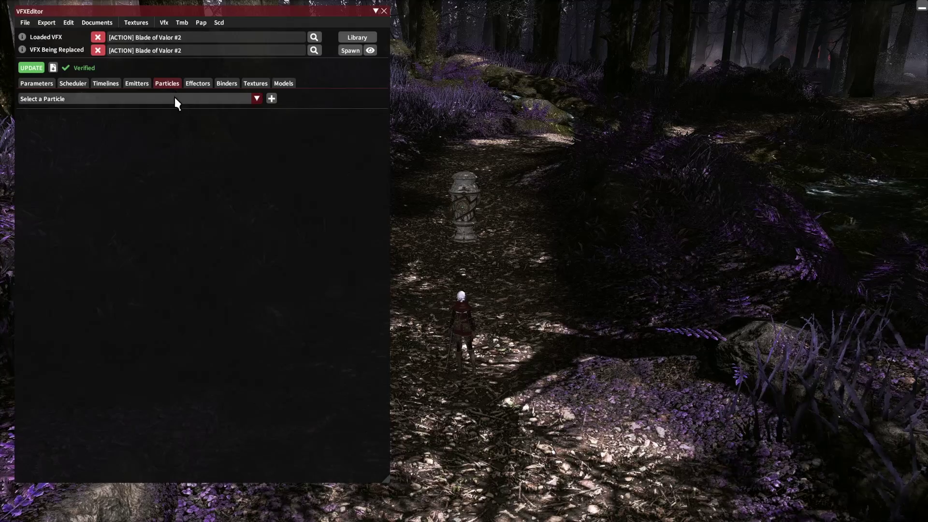
click(174, 97)
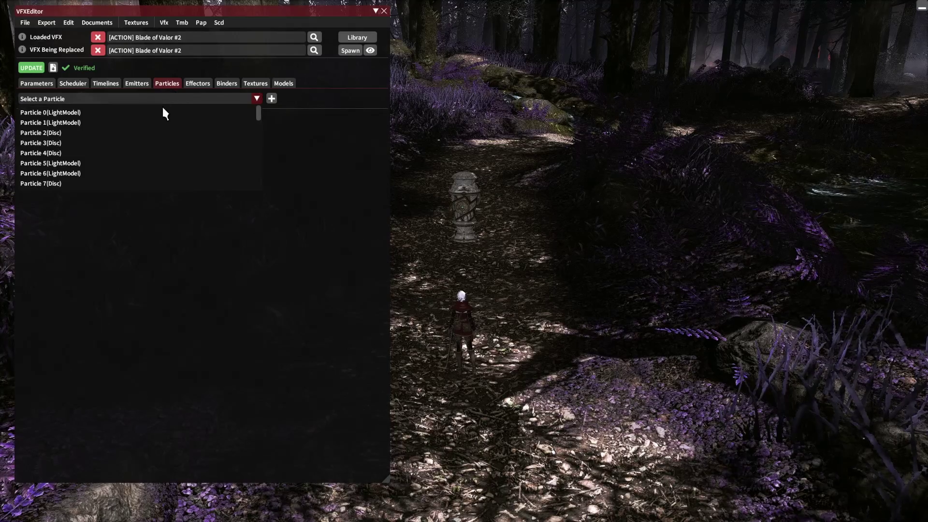
click(71, 154)
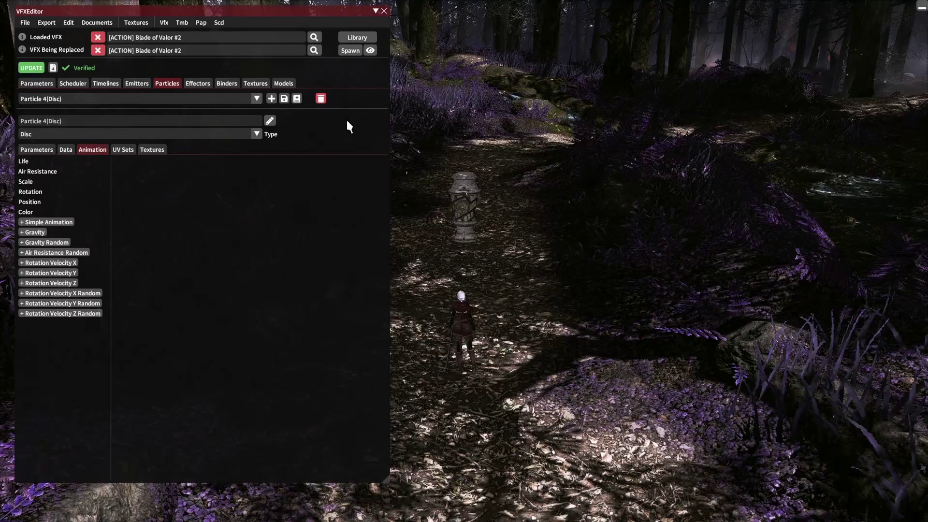
Step: Enable Override Life with a value of 1000 for Emitter 3's created Particle 16 and spawn the effect on the target
click(143, 83)
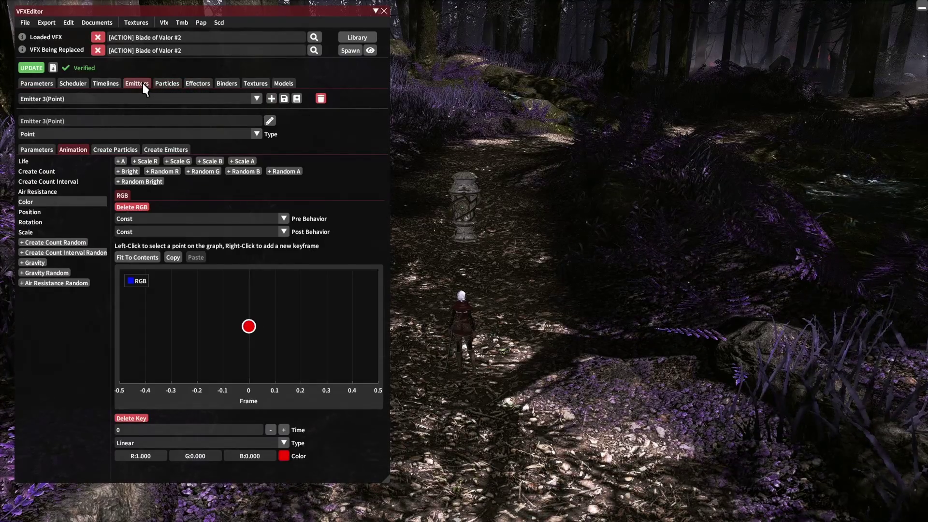
click(107, 150)
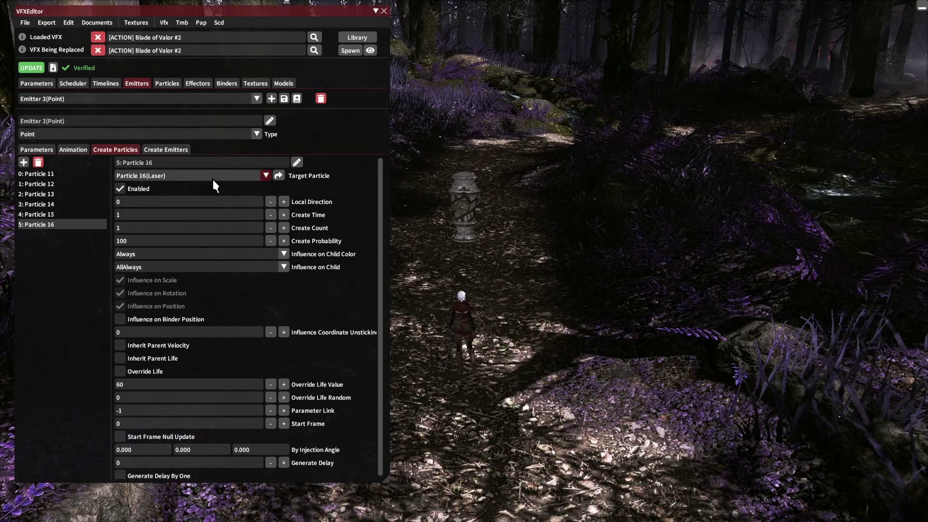
click(120, 371)
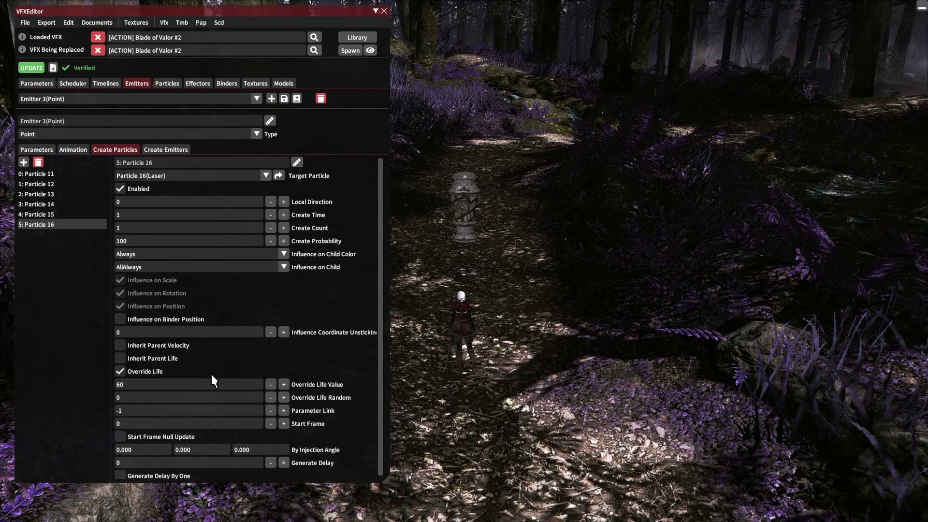
click(200, 384)
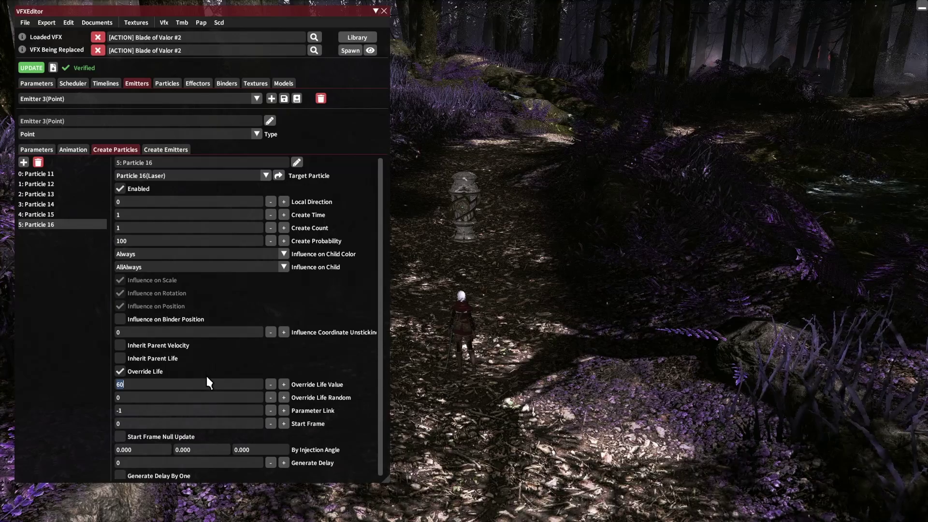
text(1000)
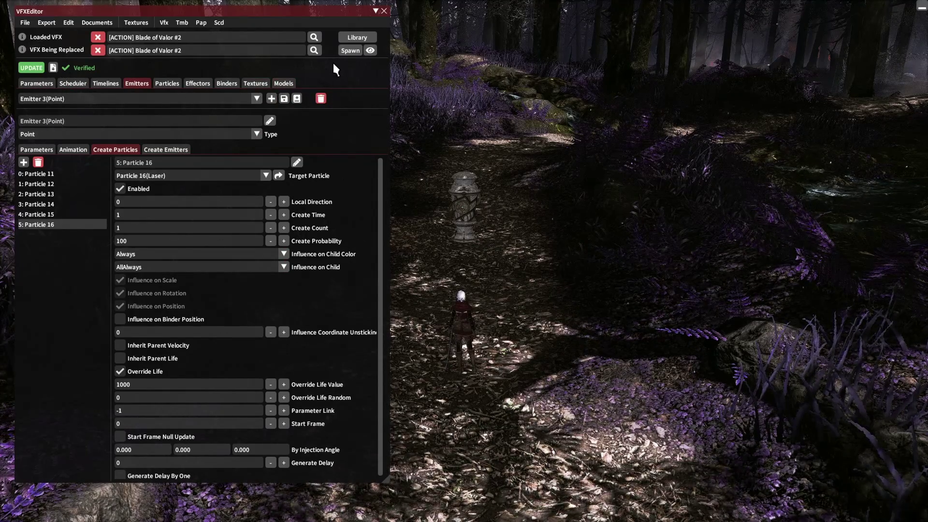
click(348, 52)
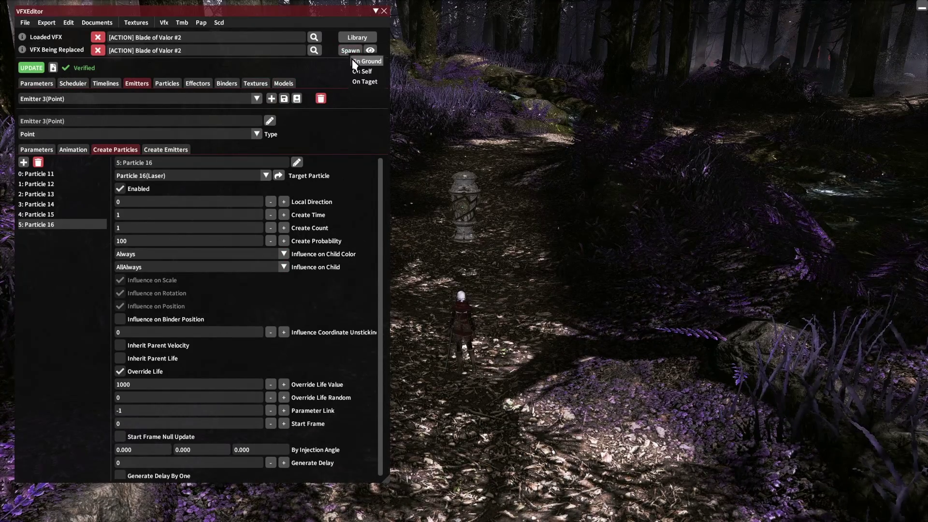
click(363, 81)
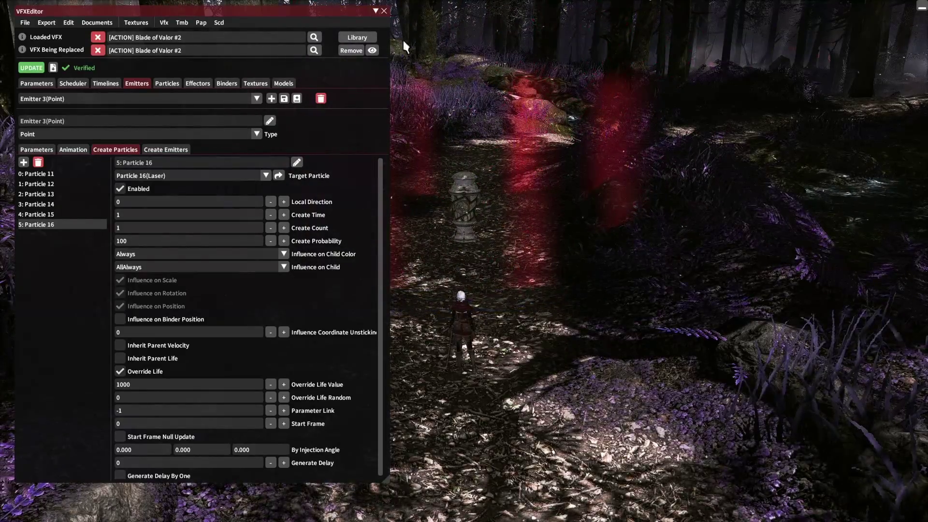
Step: Examine the long-lasting red particles around the target from different angles
drag(578, 73, 585, 85)
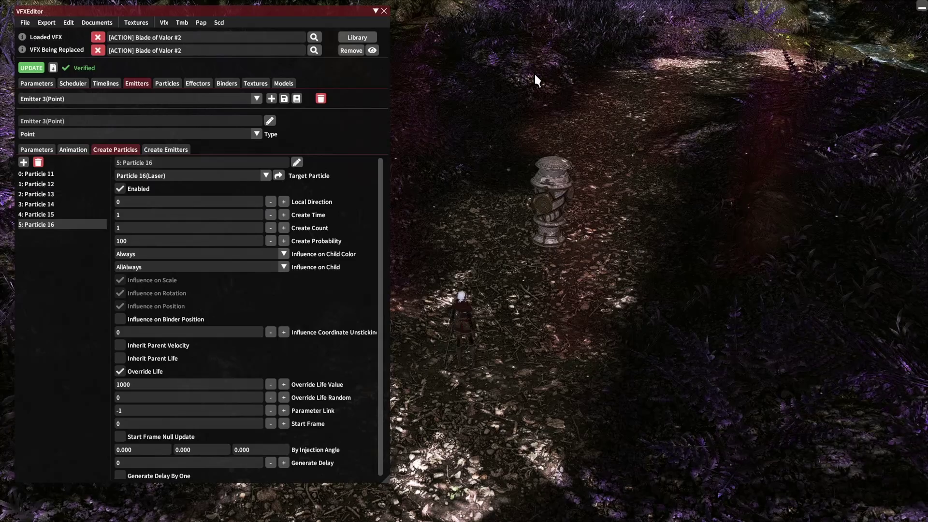
mouse_move(534, 72)
right_down()
mouse_move(580, 72)
mouse_move(535, 73)
right_up()
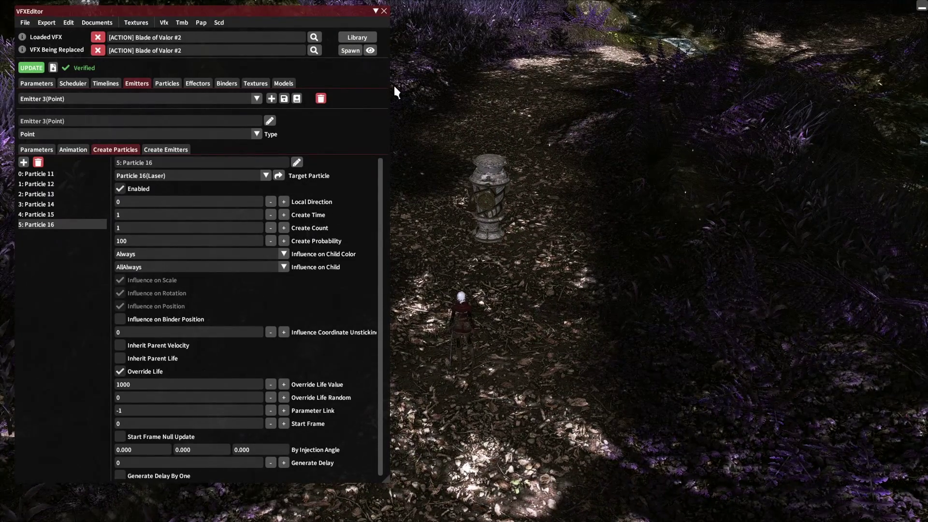
Step: Look through the full list of particles in the Blade of Valor effect
click(162, 82)
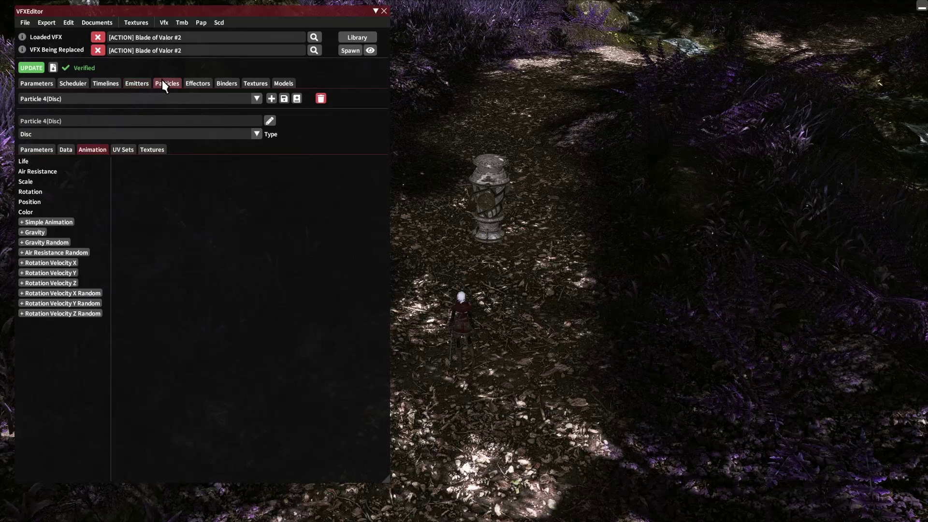
click(256, 99)
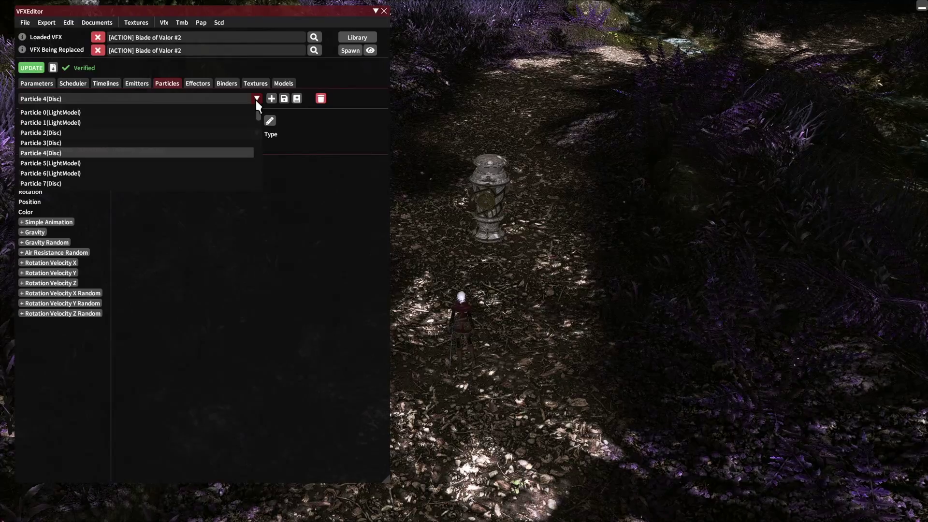
drag(259, 112, 265, 189)
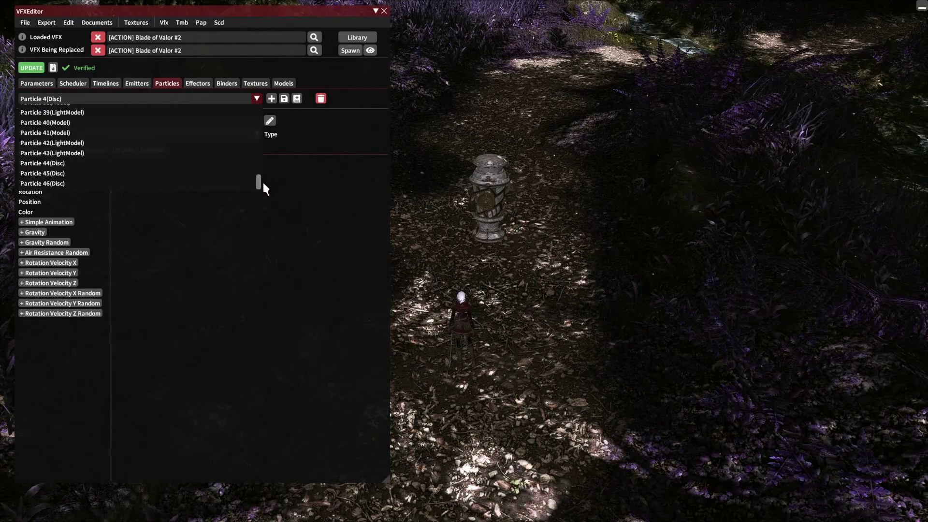
click(304, 190)
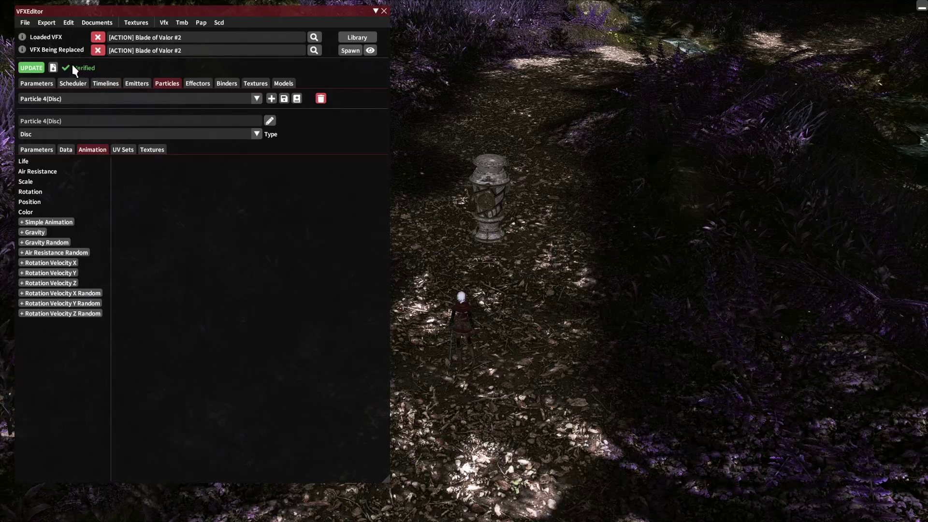
Step: Start a new workspace and load Blade of Valor VFX #2 as both the loaded effect and the one being replaced
click(24, 22)
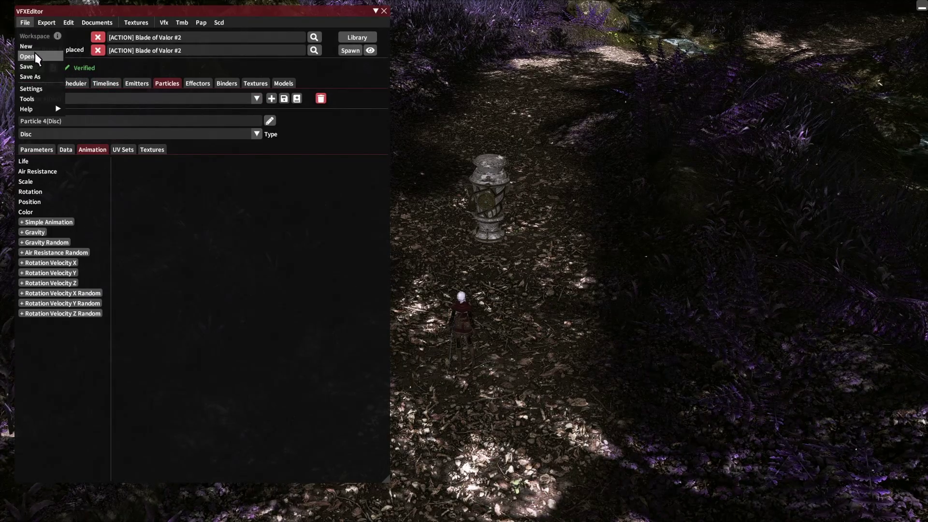
click(39, 45)
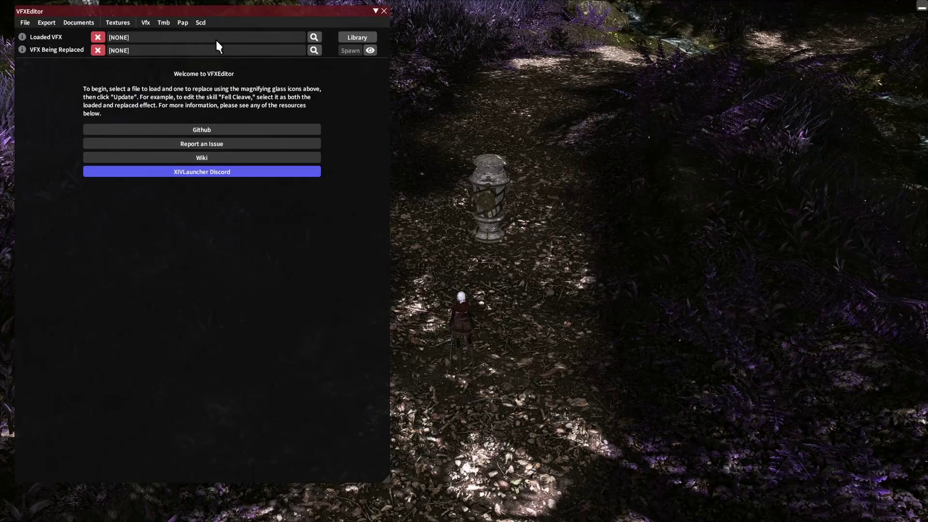
click(313, 37)
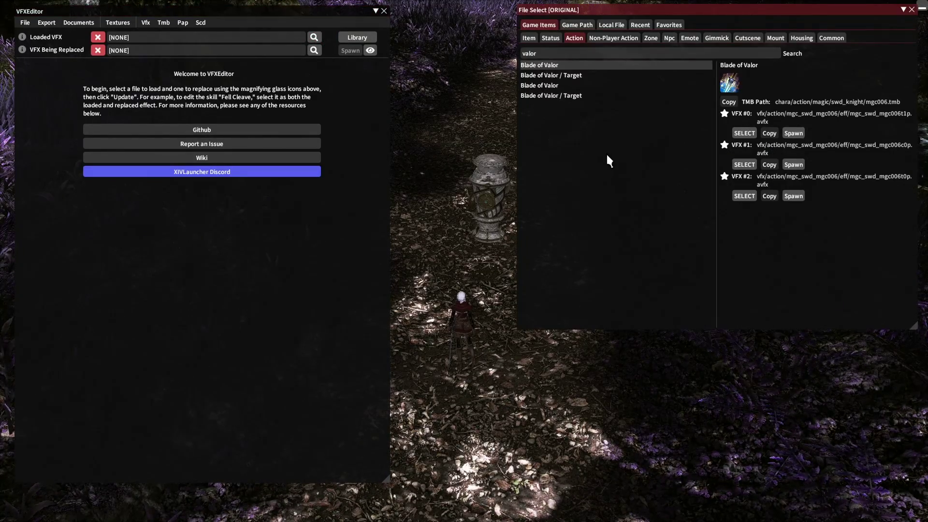
click(745, 195)
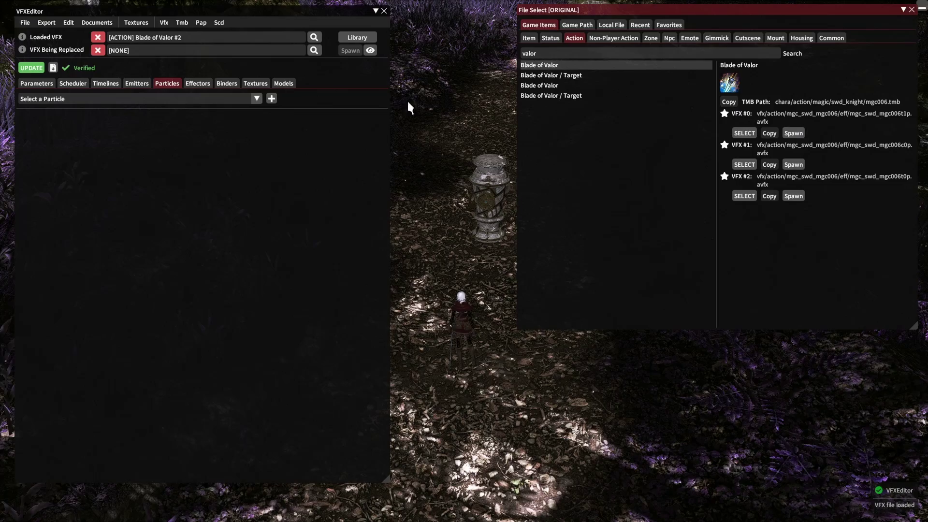
click(314, 51)
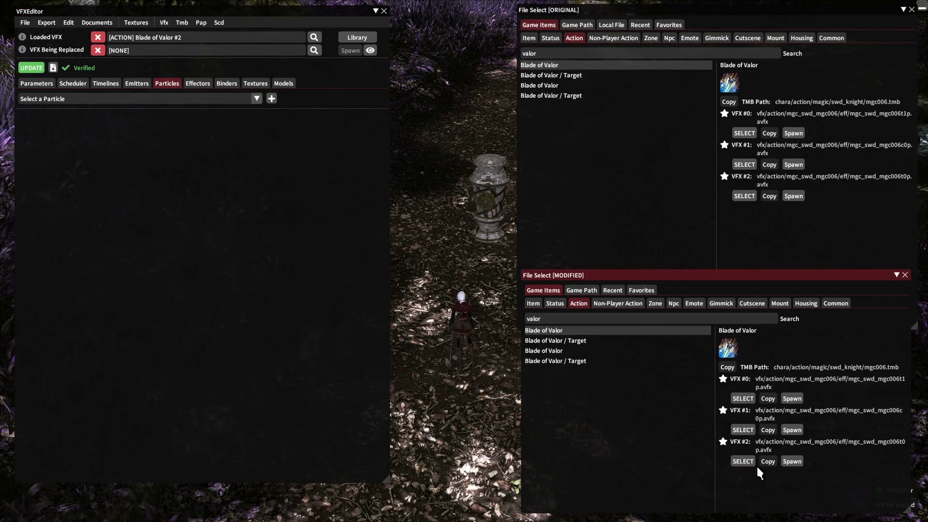
click(744, 460)
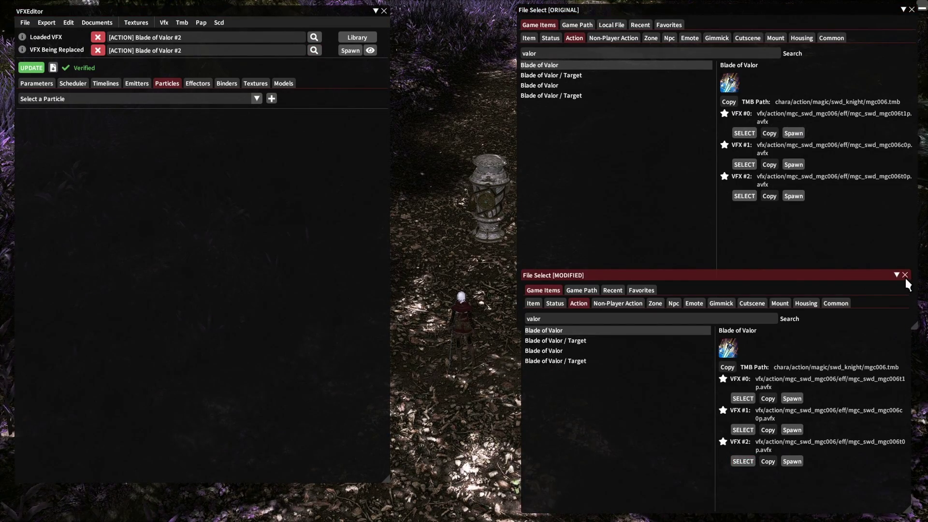
click(905, 274)
click(911, 10)
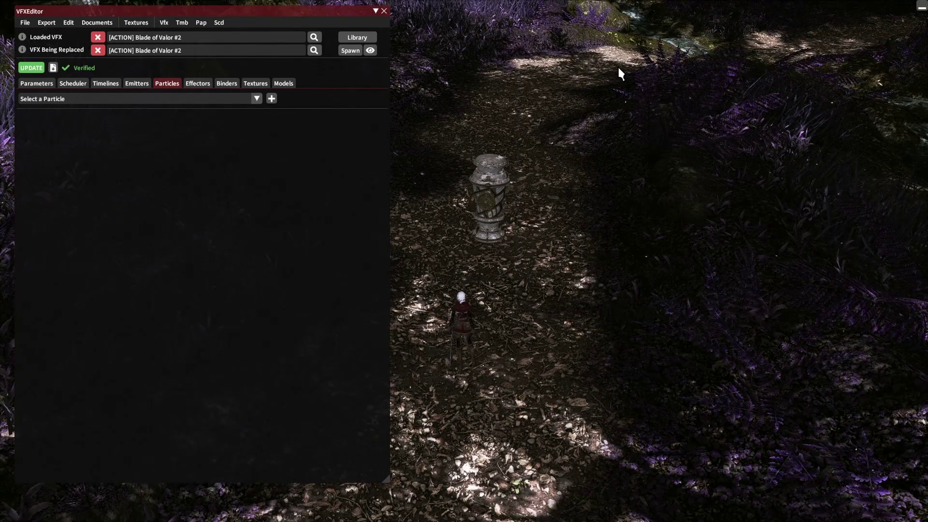
Step: Open Particle 0 (LightModel) and Particle 2 (Disc), and look through the particle list for the types in use
click(219, 96)
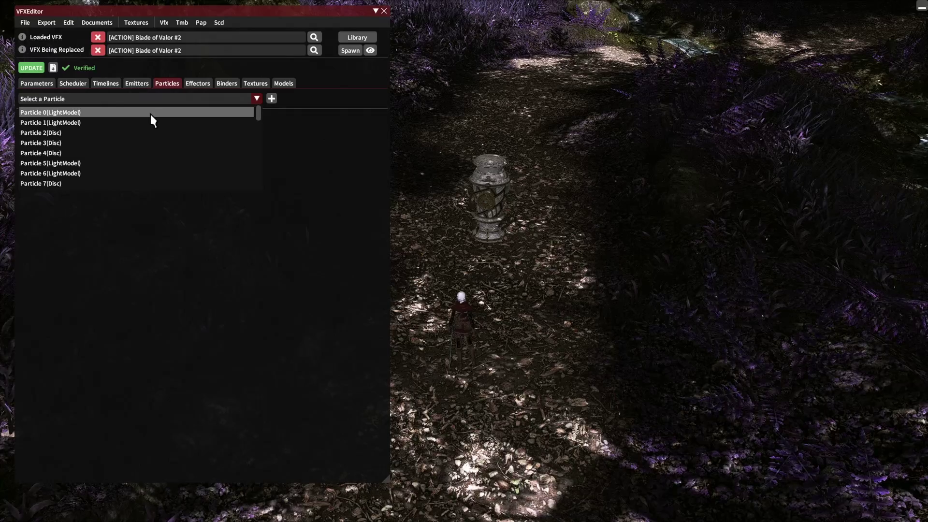
click(150, 114)
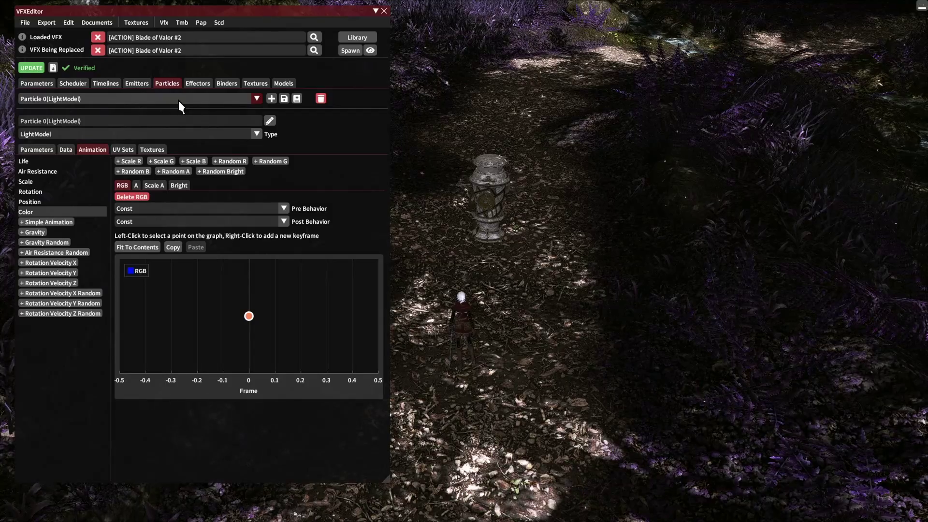
click(114, 99)
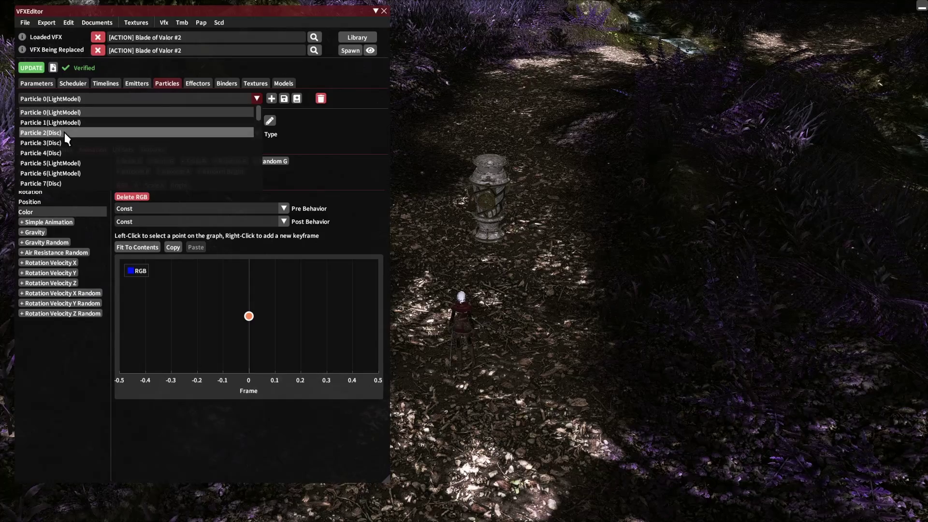
click(65, 132)
click(99, 100)
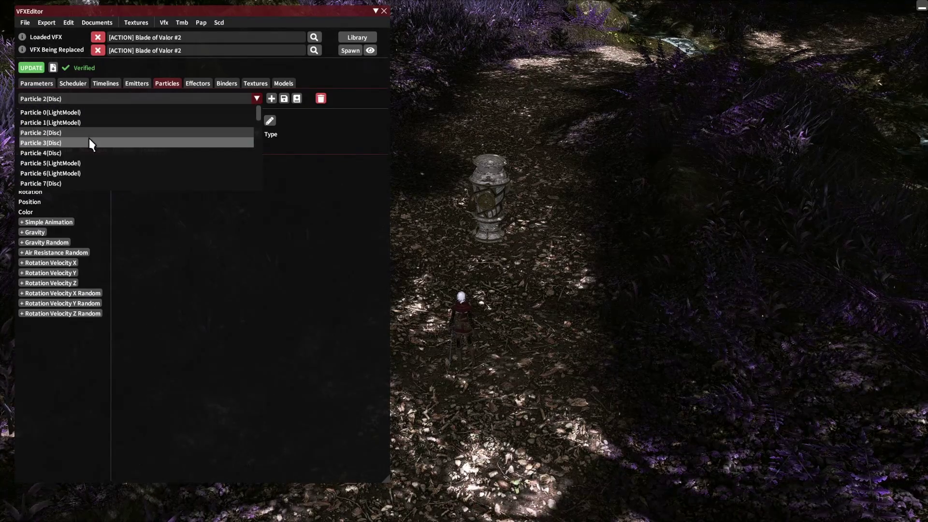
scroll(85, 148, down, 3)
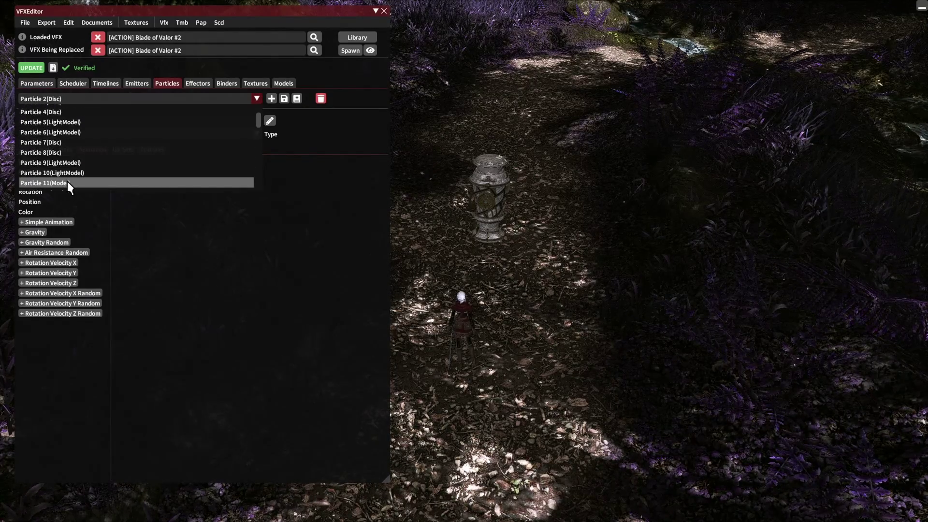
scroll(84, 161, down, 2)
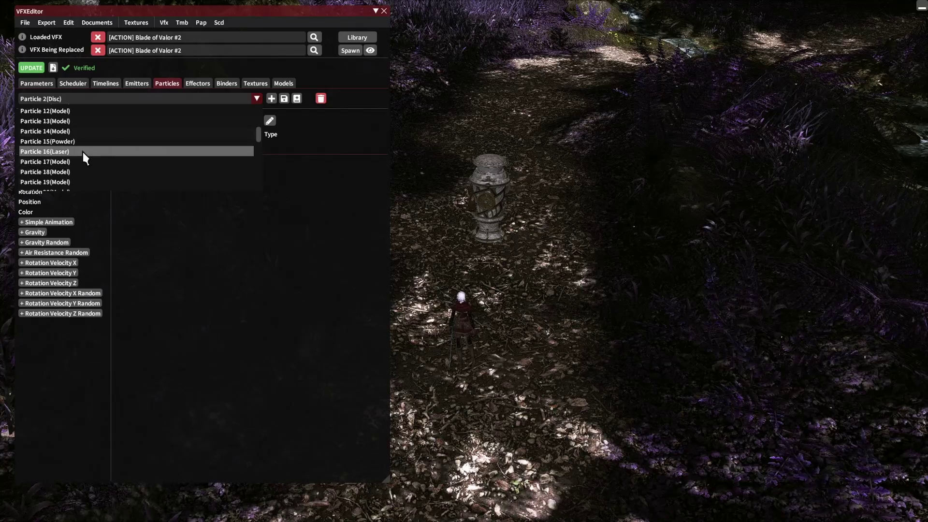
scroll(83, 152, down, 2)
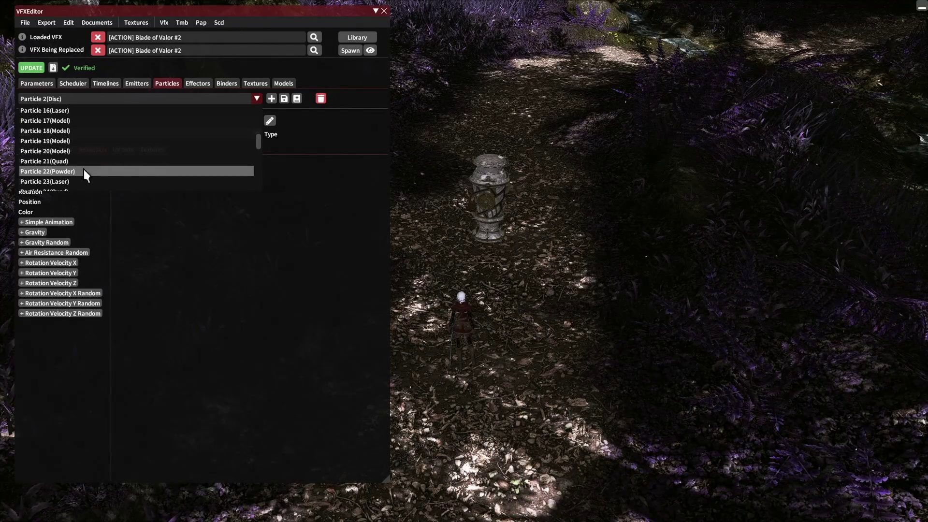
click(311, 178)
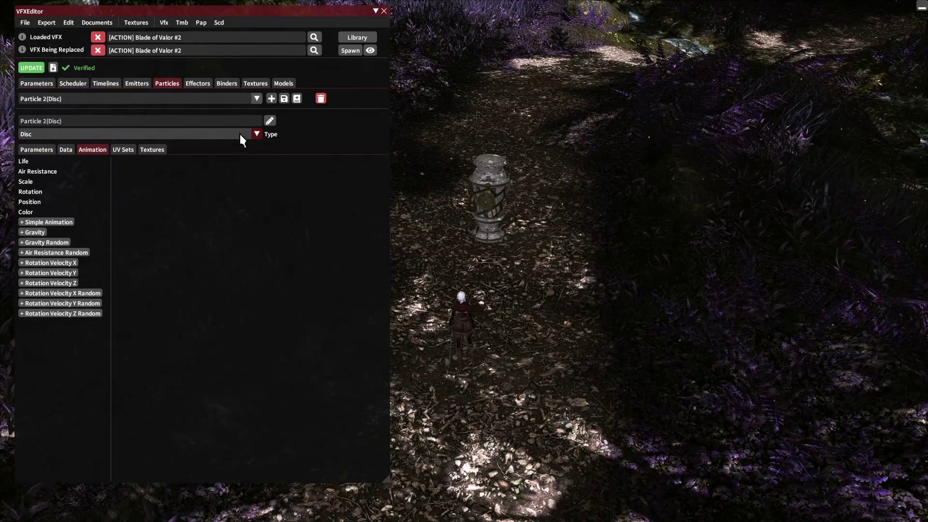
Step: Look through the types available for Particle 2 and leave its type as Disc
click(244, 134)
scroll(130, 180, up, 2)
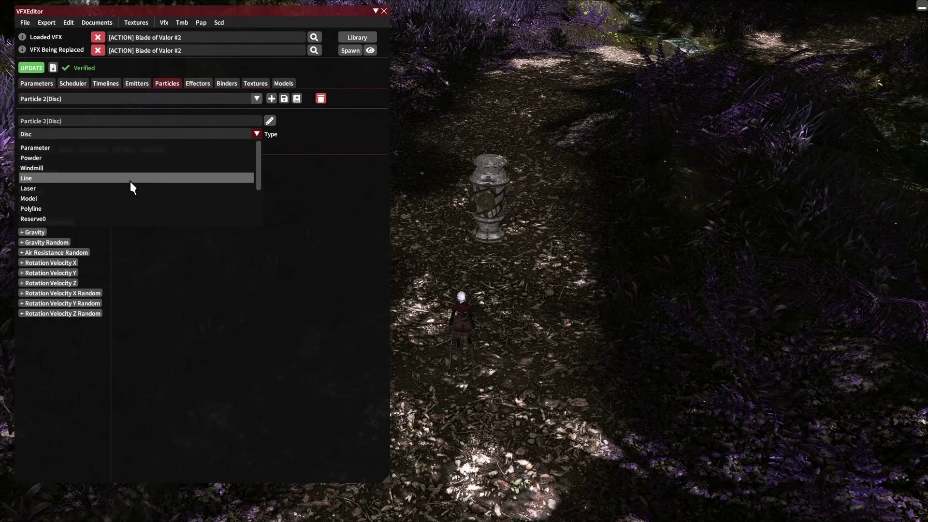
scroll(129, 179, down, 2)
click(241, 208)
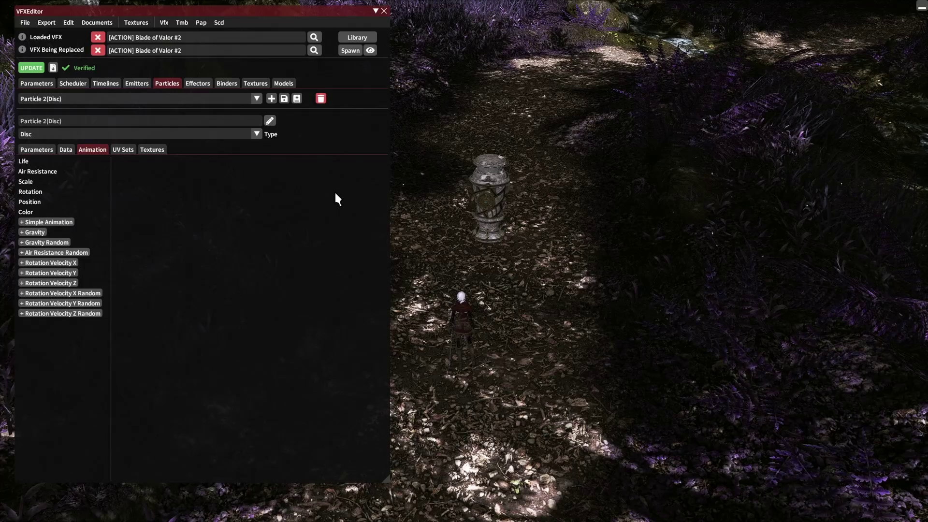
Step: View Particle 0's data parameters and the 3D view of its assigned model, Model 0
click(256, 99)
click(132, 108)
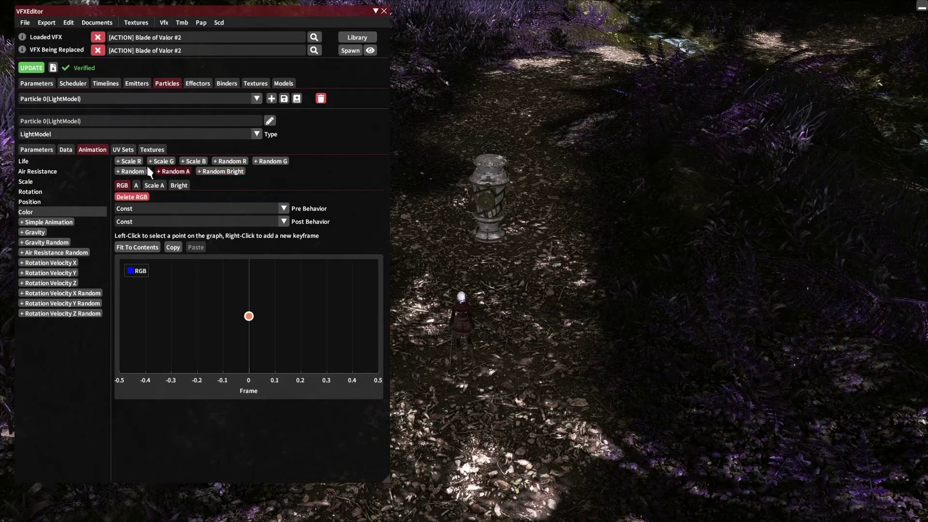
click(66, 149)
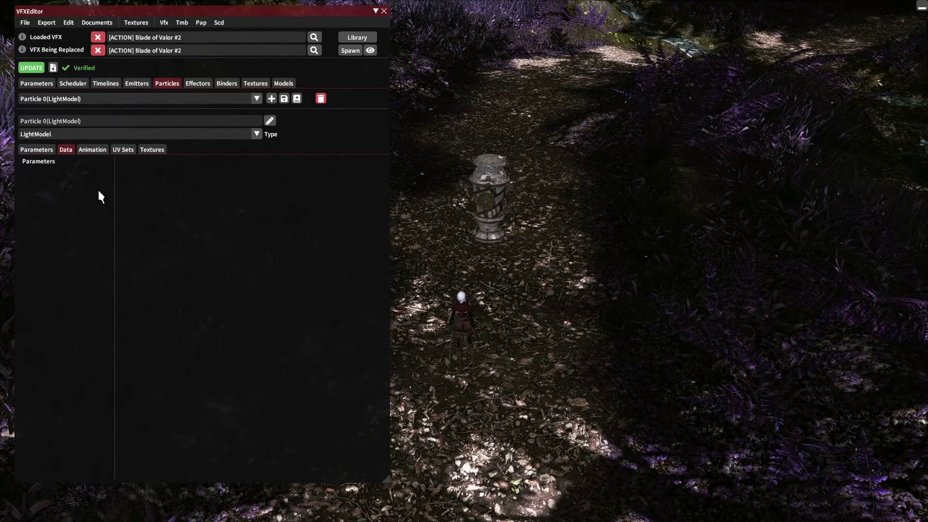
click(41, 163)
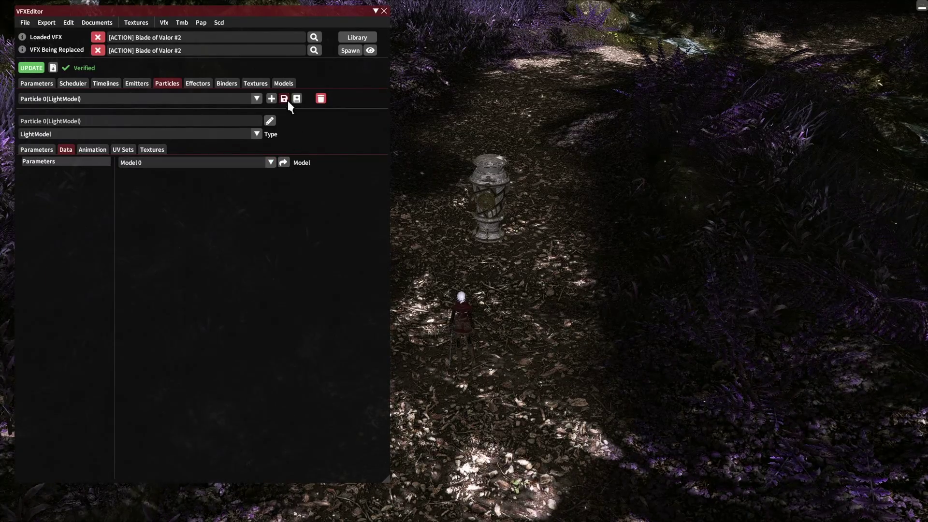
click(287, 85)
click(33, 108)
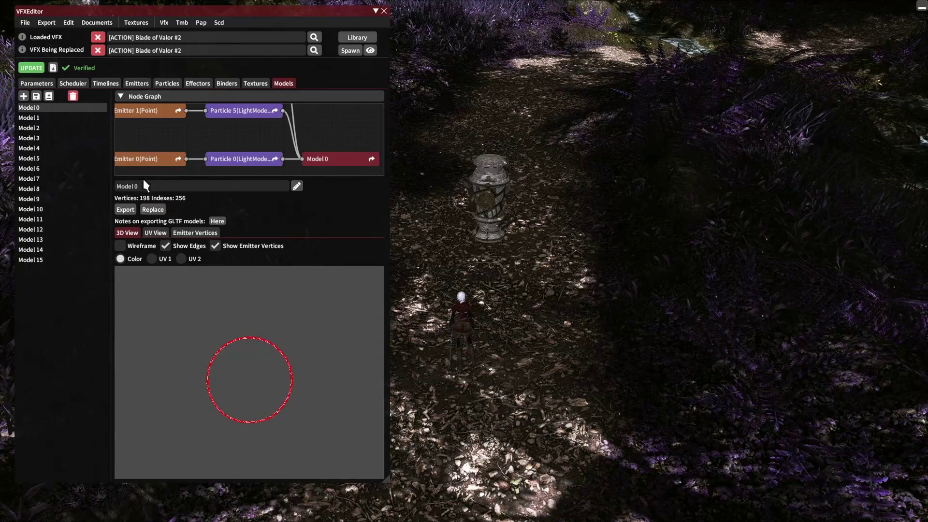
Step: Open Particle 2 (Disc) and review its data properties and its RGB color animation
click(173, 85)
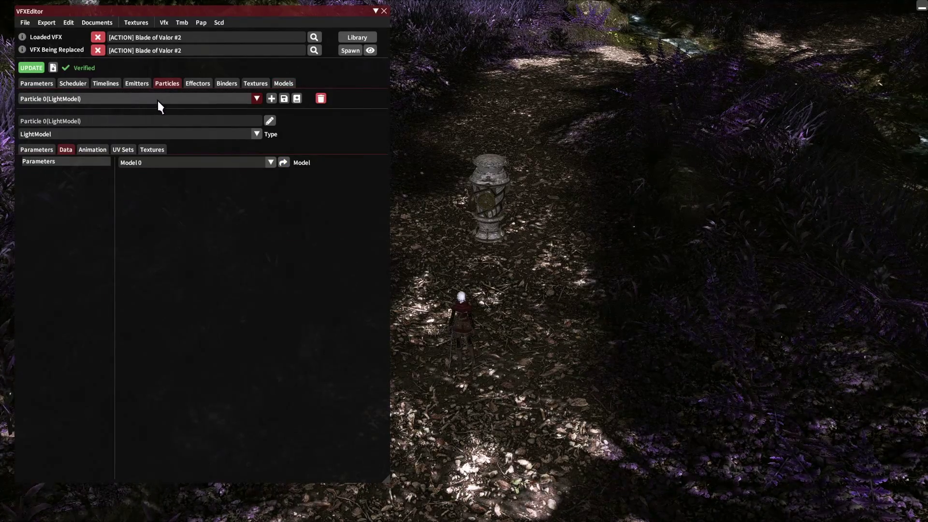
click(157, 100)
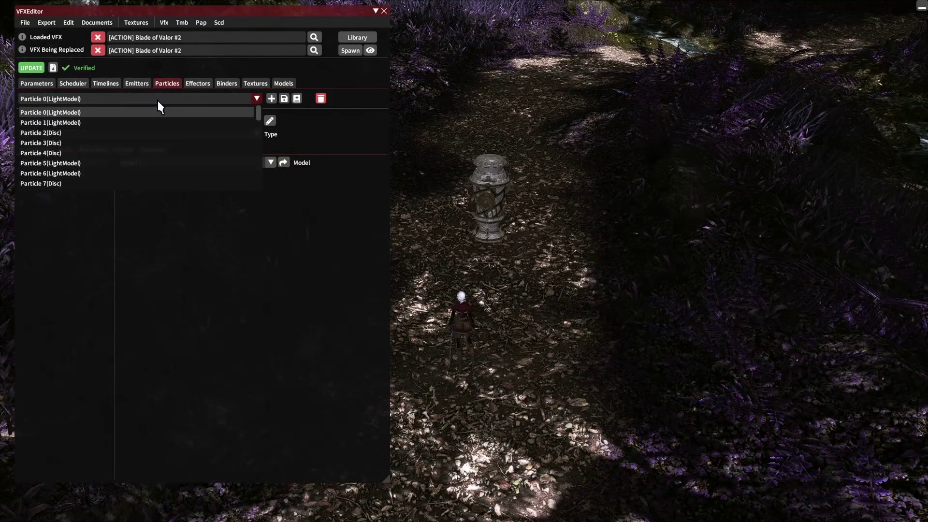
click(76, 135)
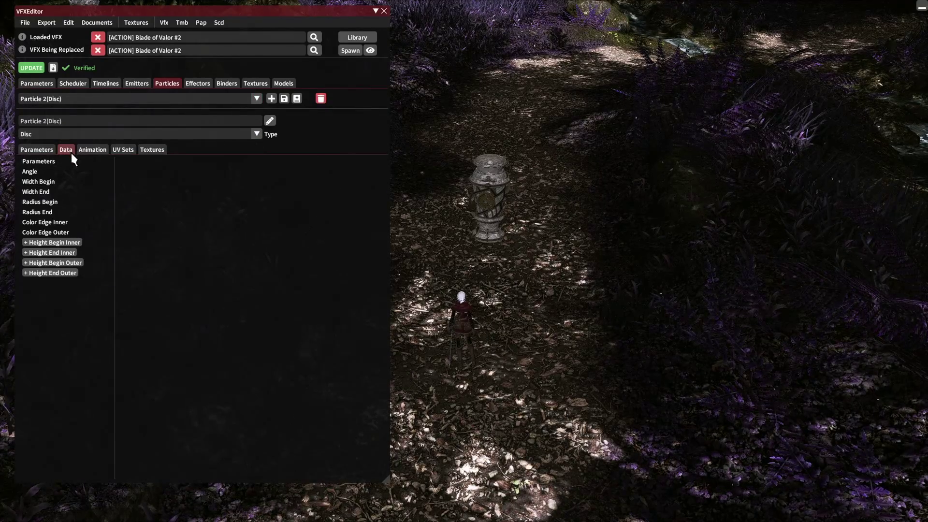
click(61, 171)
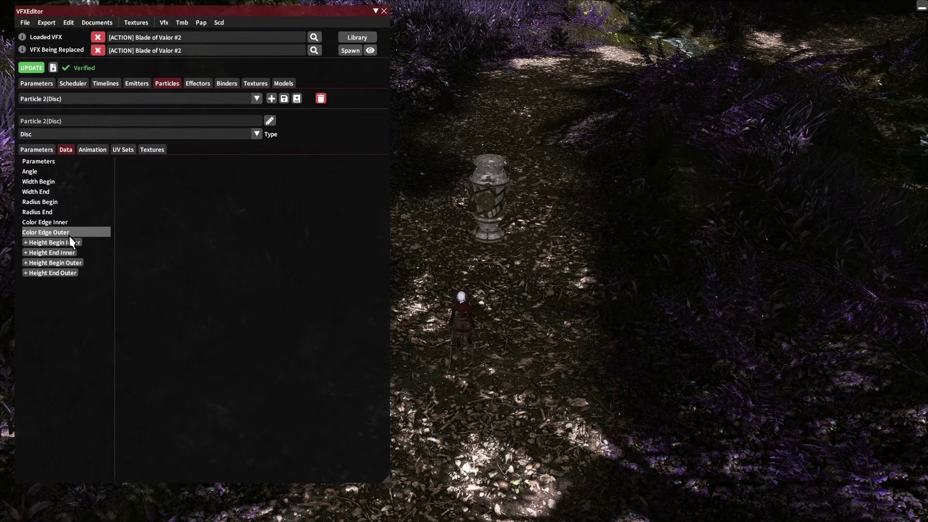
click(87, 150)
click(43, 211)
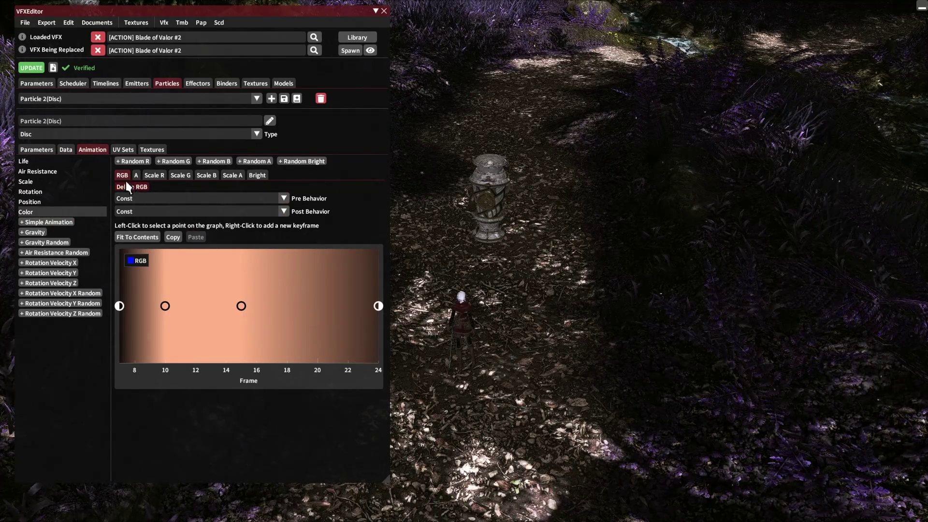
Step: Open Color Edge Inner in Particle 2's data and inspect the frame 0 key of its RGB curve
click(66, 150)
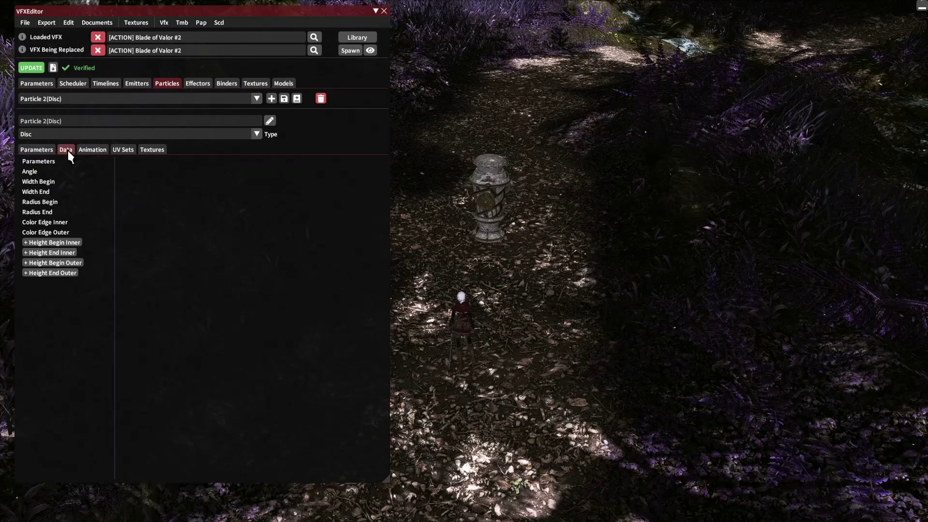
click(60, 222)
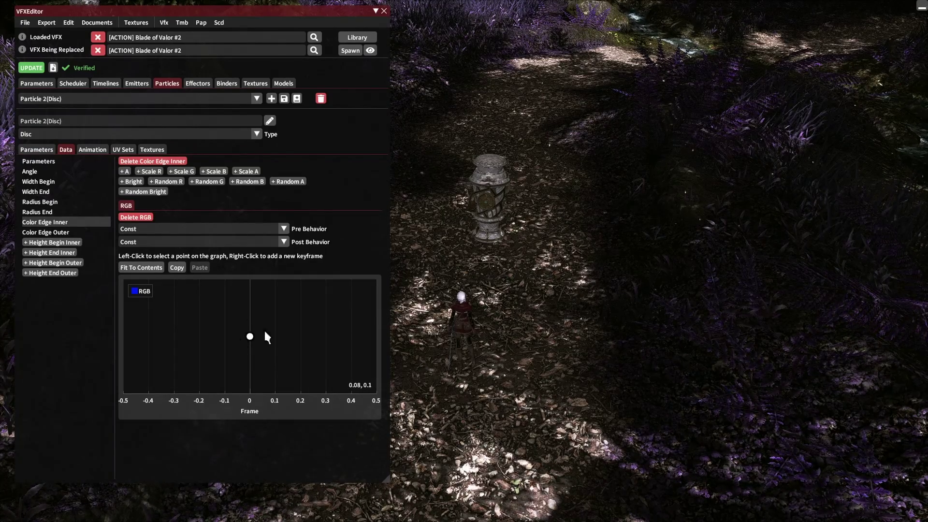
click(250, 337)
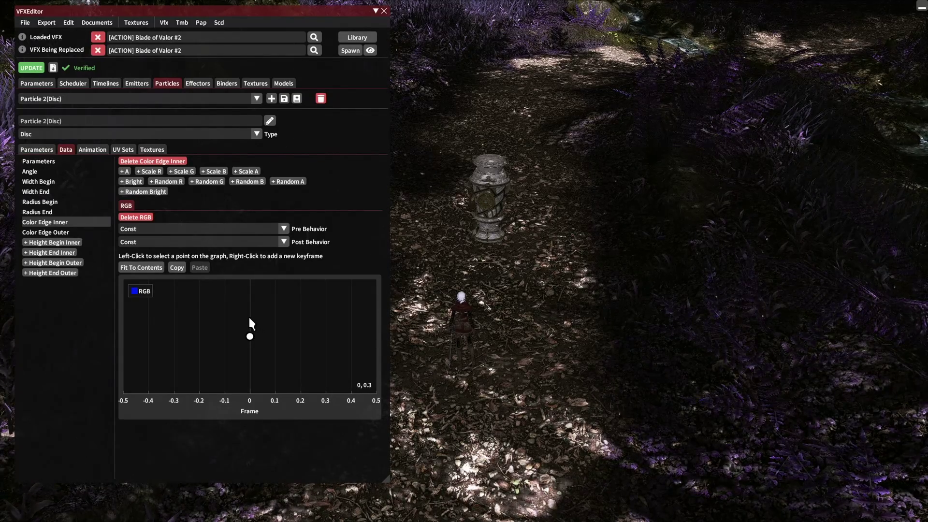
Step: Set the frame 0 key of Particle 2's Color Edge Inner RGB curve to pure red (R 1.000, G 0.000, B 0.000)
click(250, 336)
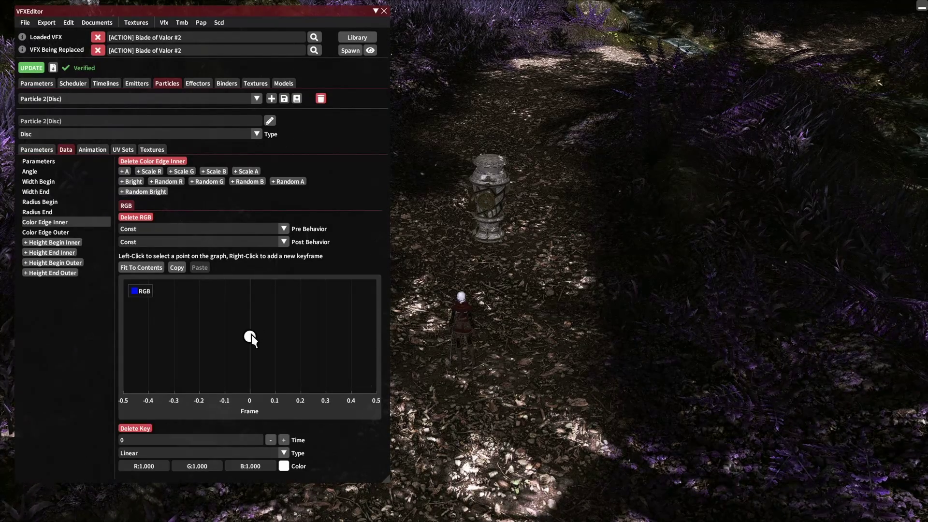
click(285, 466)
drag(399, 430, 403, 357)
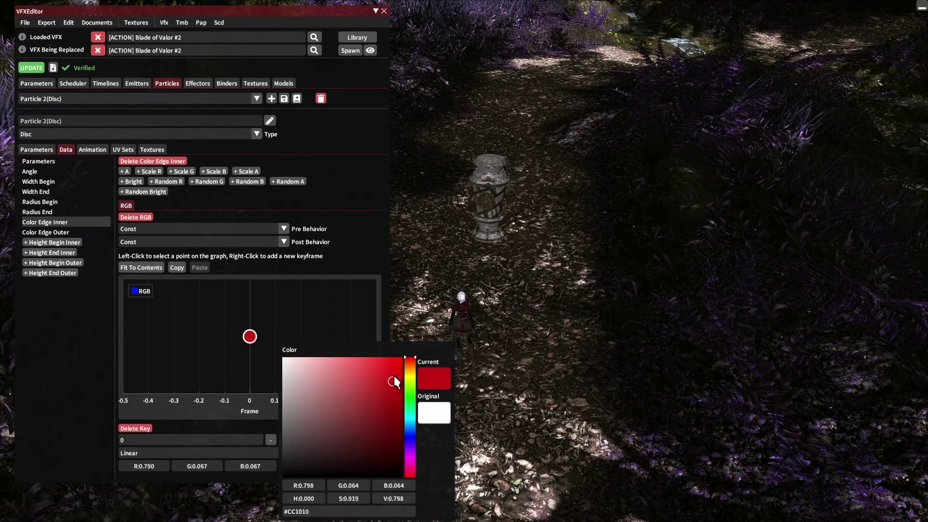
click(434, 278)
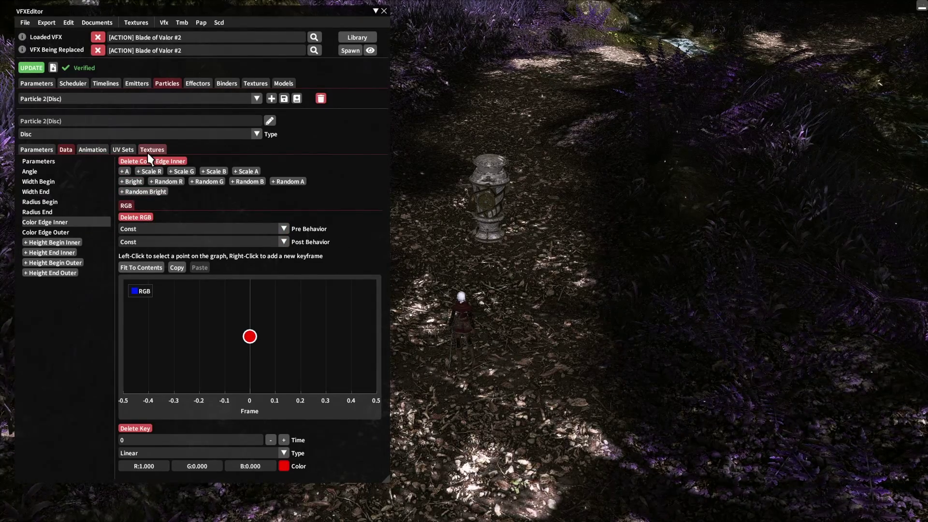
Step: Update the effect and spawn it on the target to preview the red inner edge
click(39, 68)
click(353, 51)
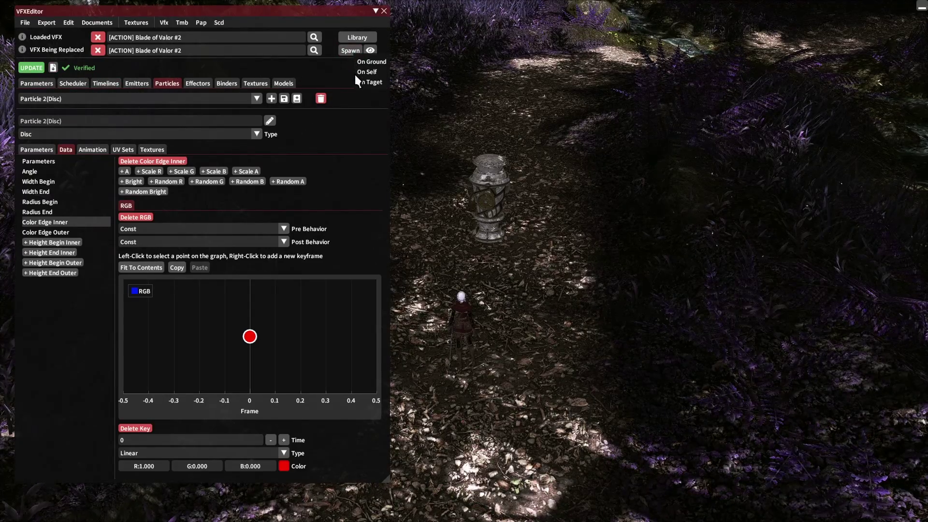
click(369, 82)
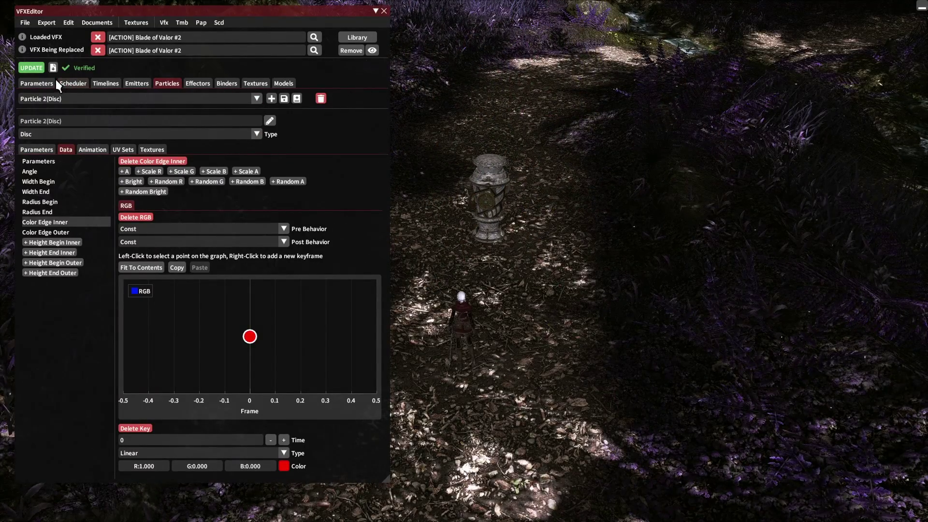
Step: Review Particle 2's Texture Color 1 parameters and browse the textures available for it, leaving Texture 16 assigned
click(158, 148)
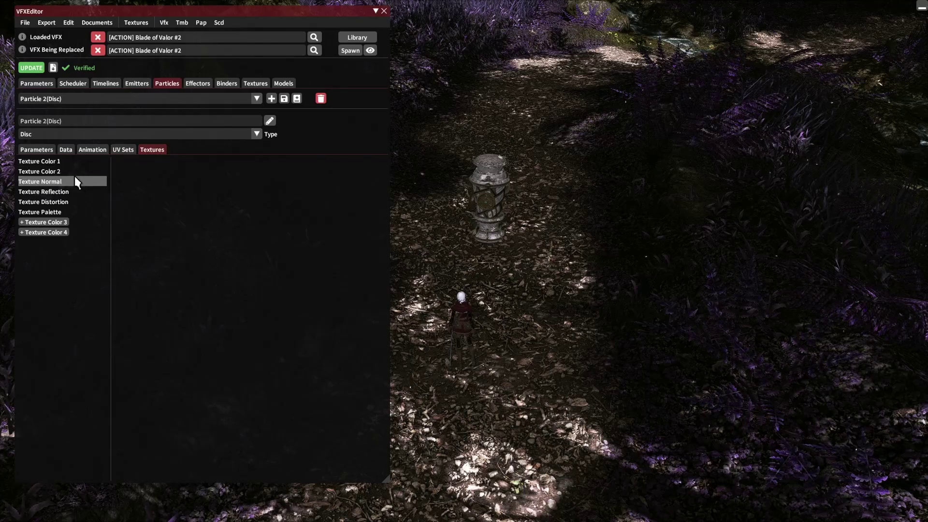
click(58, 162)
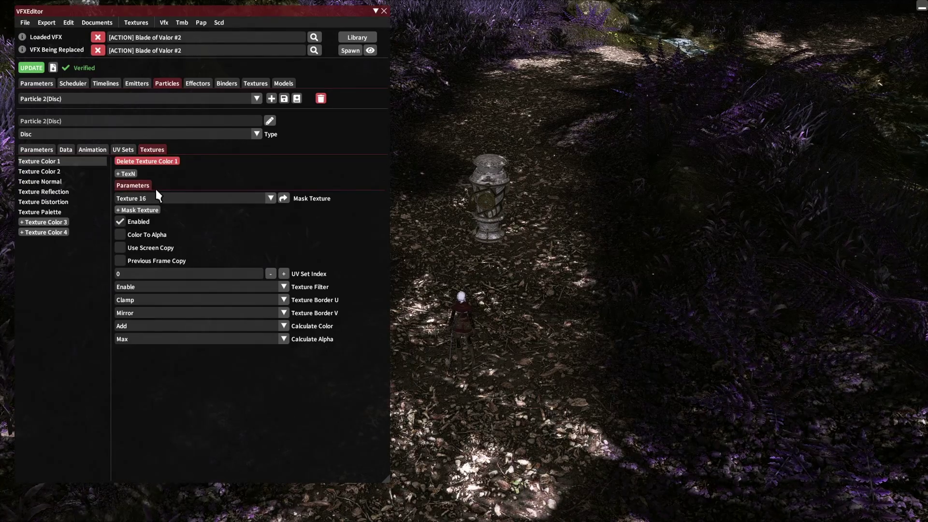
click(235, 199)
scroll(204, 227, down, 3)
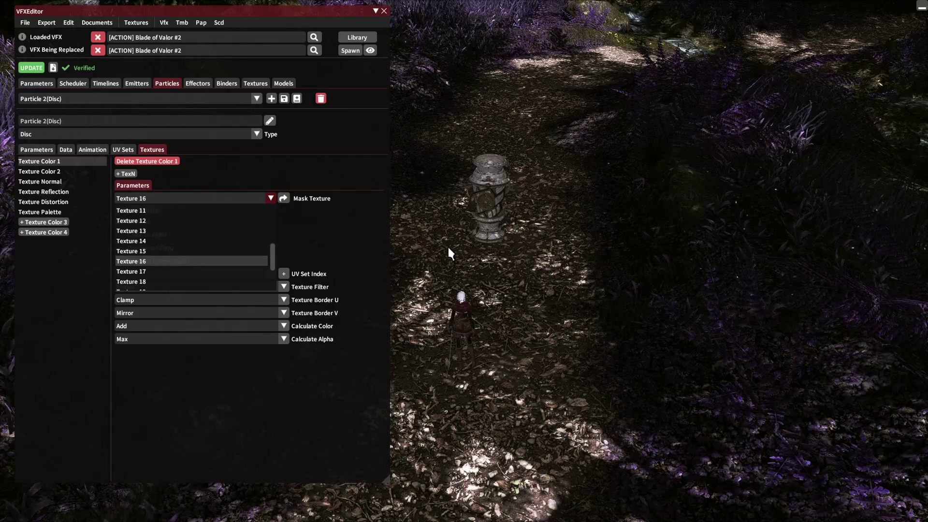
click(457, 279)
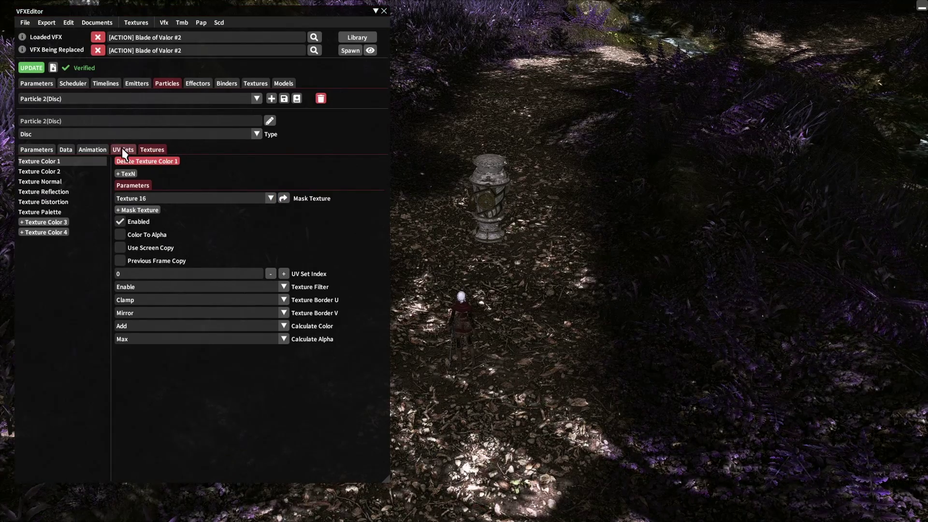
Step: Set the frame 0 key of Particle 2's Color Edge Outer RGB curve to pure red (R 1.000, G 0.000, B 0.000)
click(105, 150)
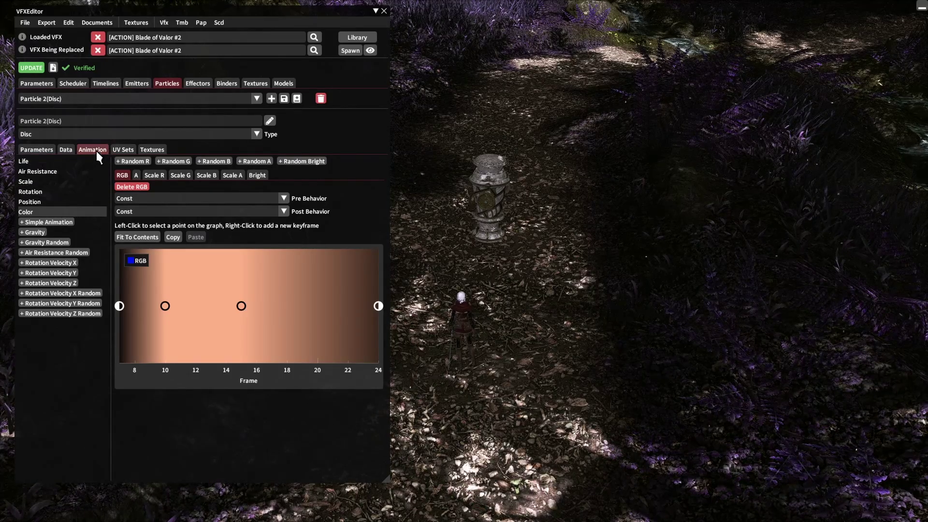
click(66, 150)
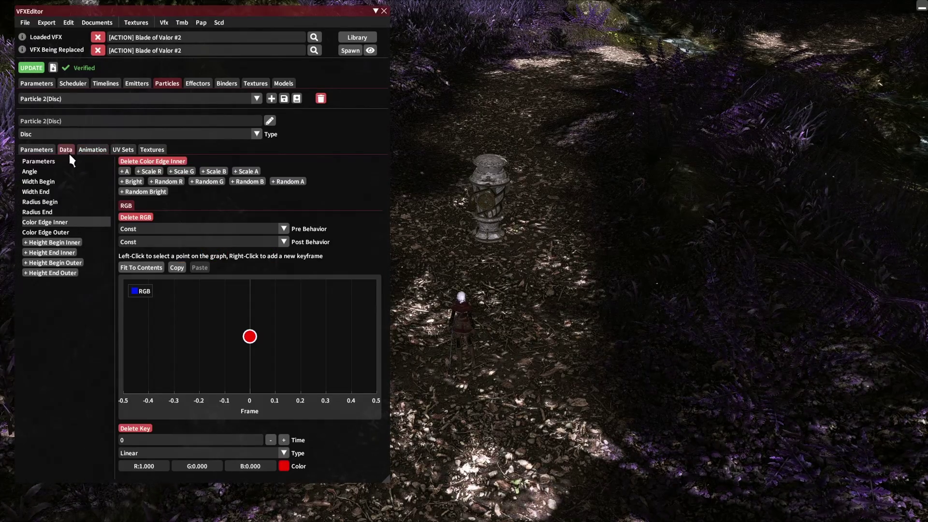
click(52, 231)
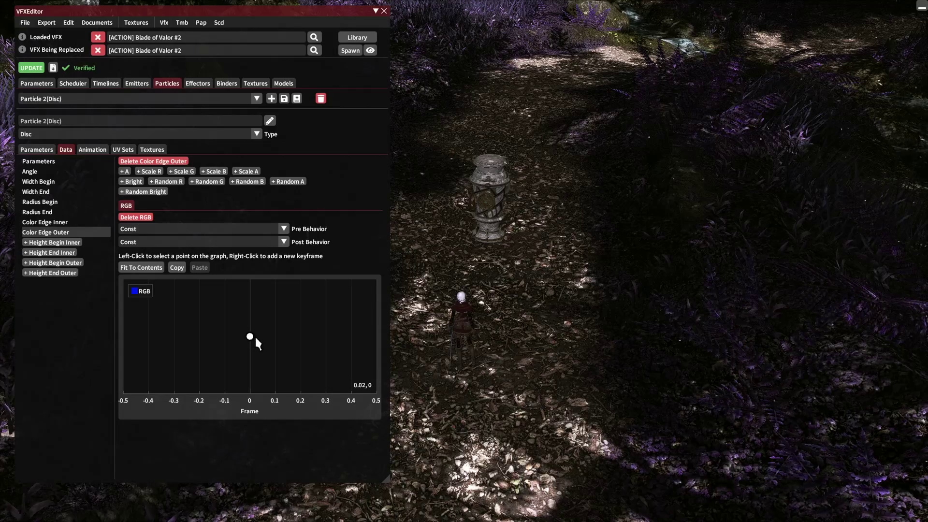
click(52, 222)
click(56, 232)
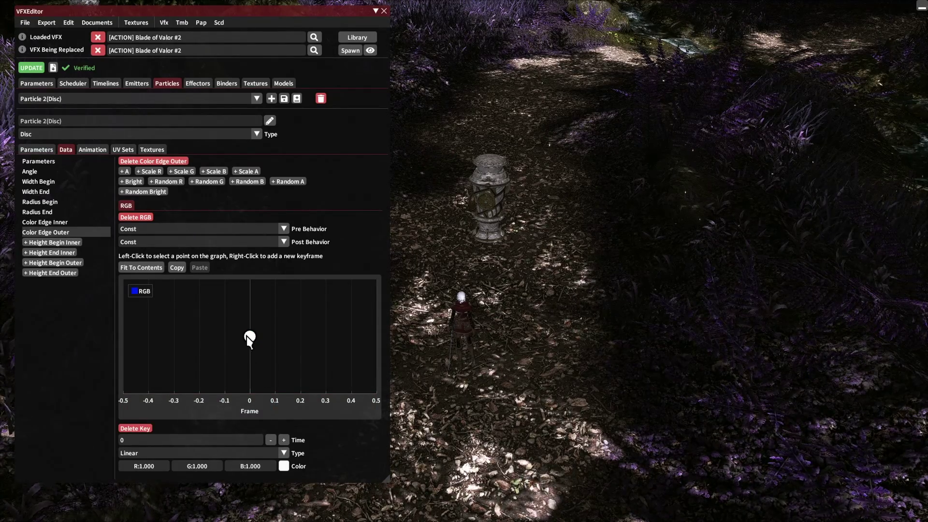
click(284, 466)
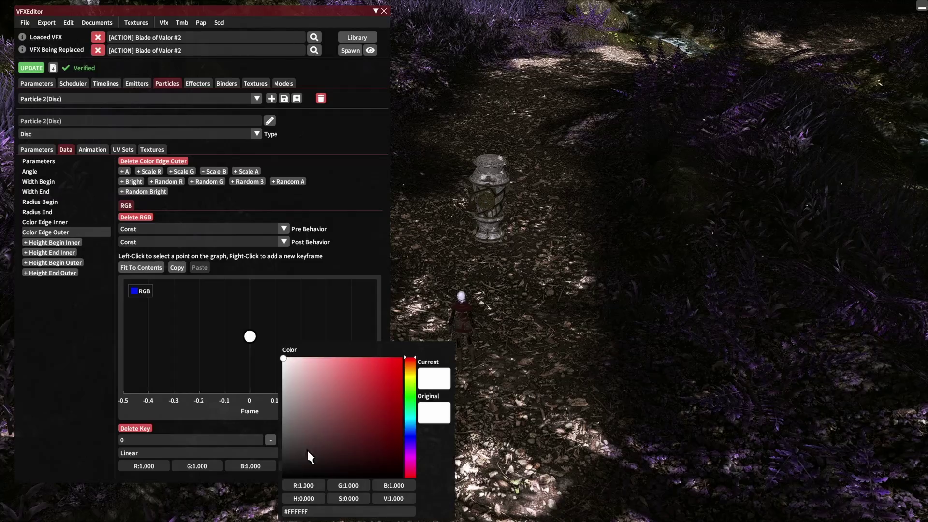
drag(394, 379, 438, 317)
click(439, 312)
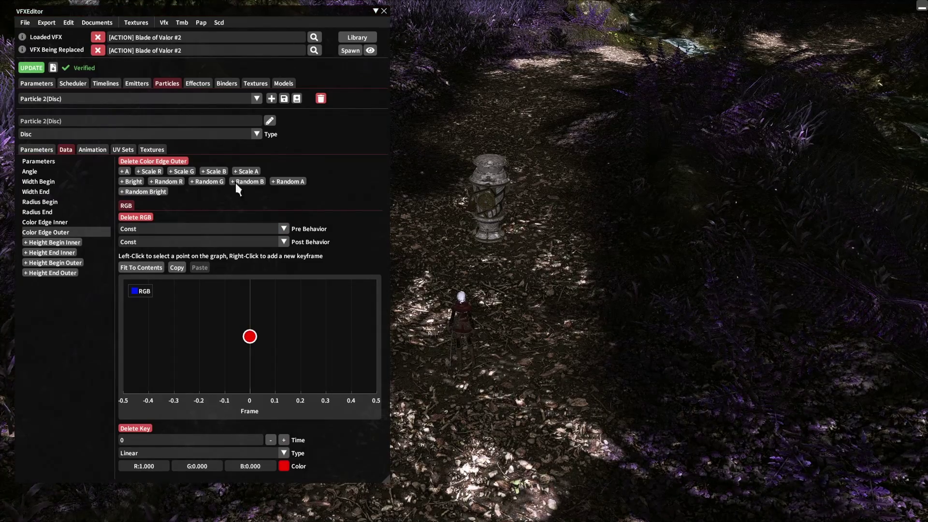
Step: Update the effect and spawn it on the target twice to preview the red inner and outer edges
click(30, 69)
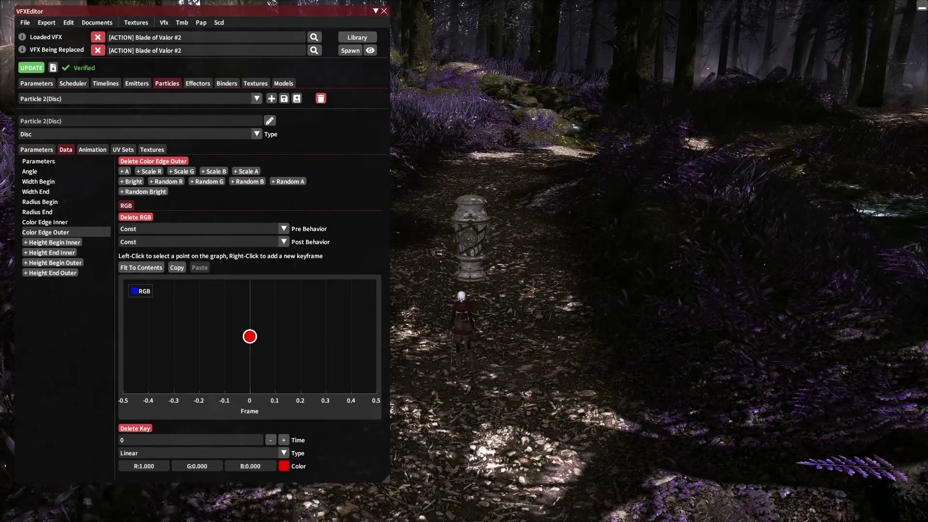
drag(454, 309, 455, 308)
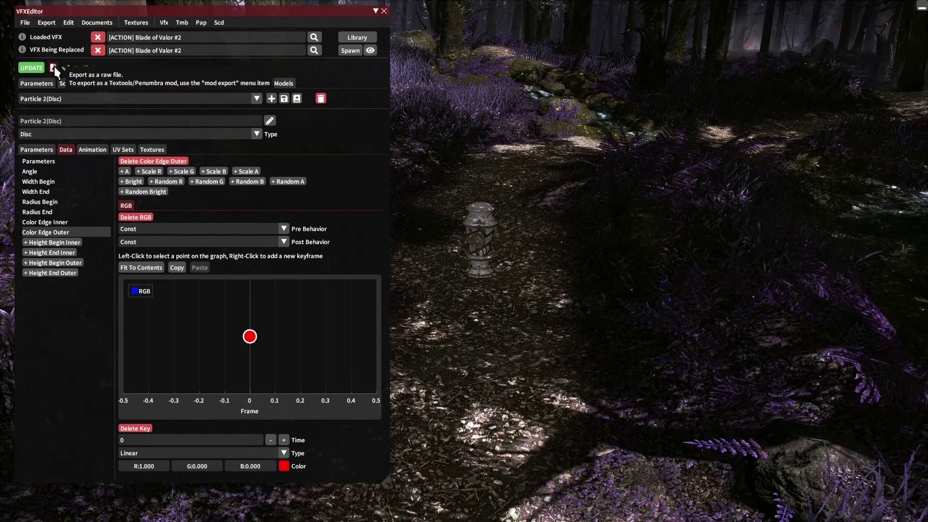
click(29, 67)
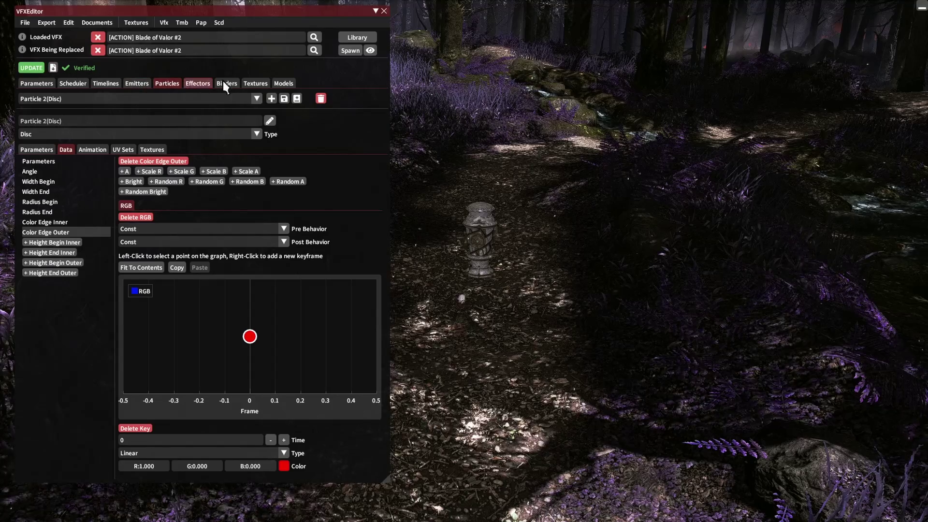
click(347, 53)
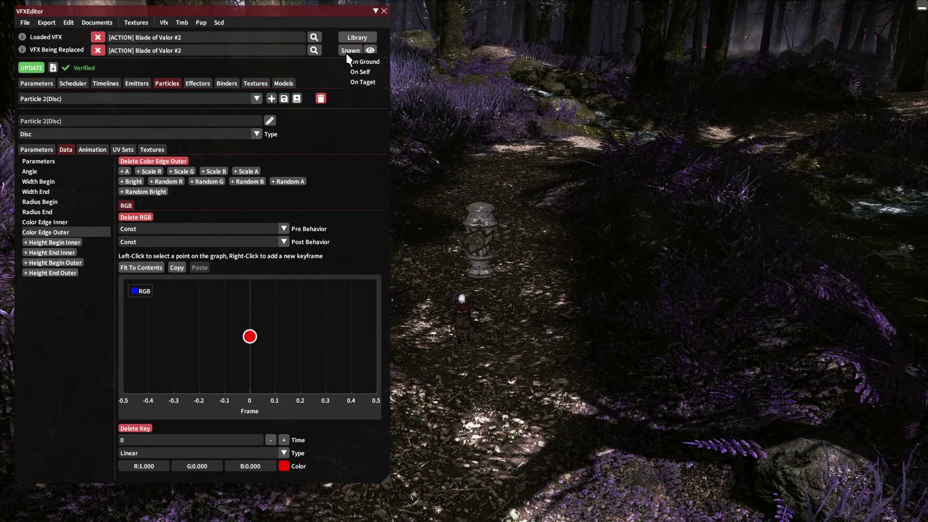
click(364, 82)
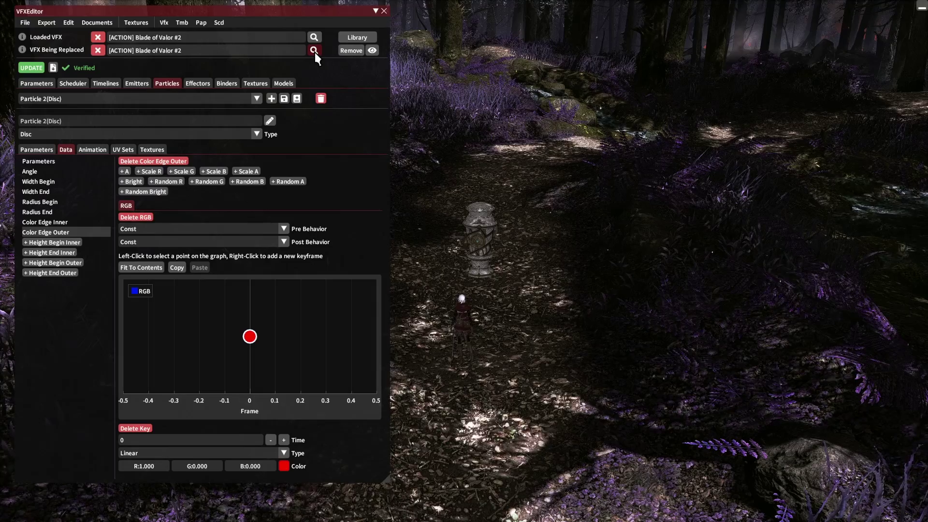
click(352, 51)
click(352, 52)
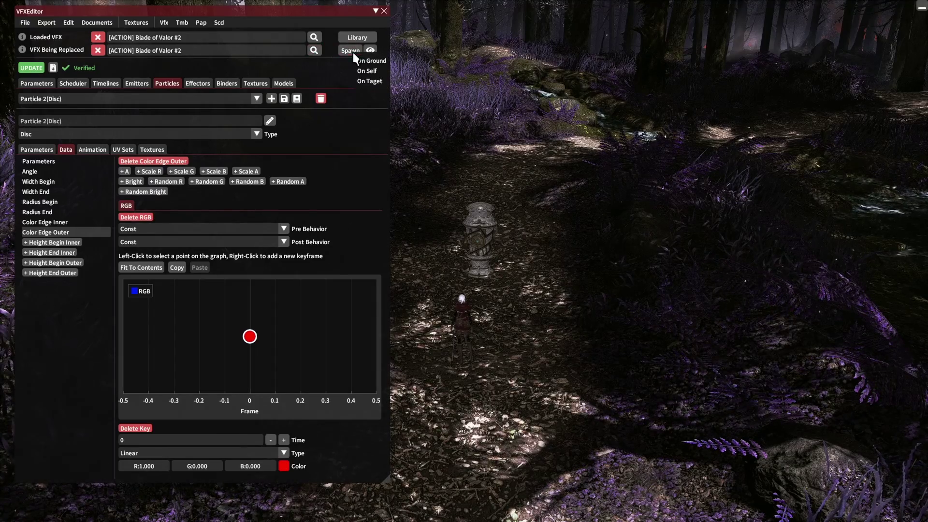
click(370, 81)
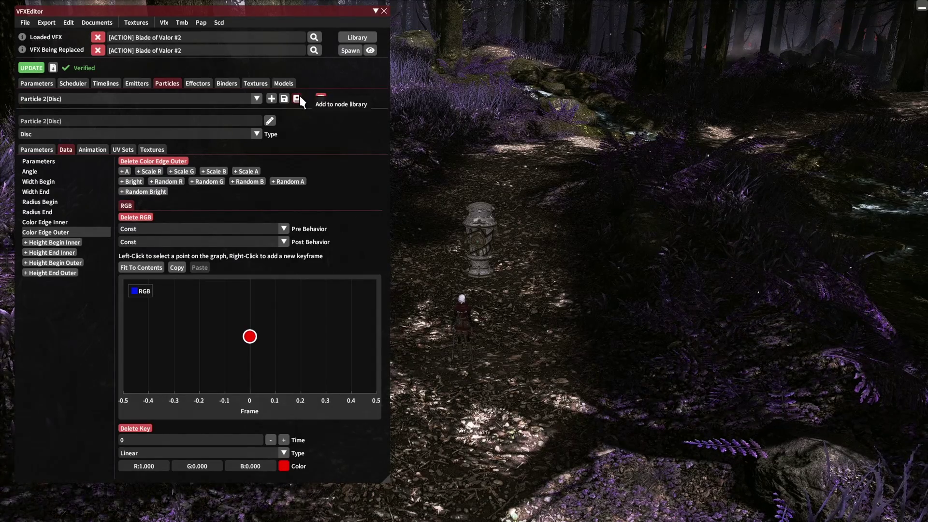
Step: Add a white keyframe at frame 2 to the RGB curve in the Color animation of Particle 11 (Model)
click(256, 96)
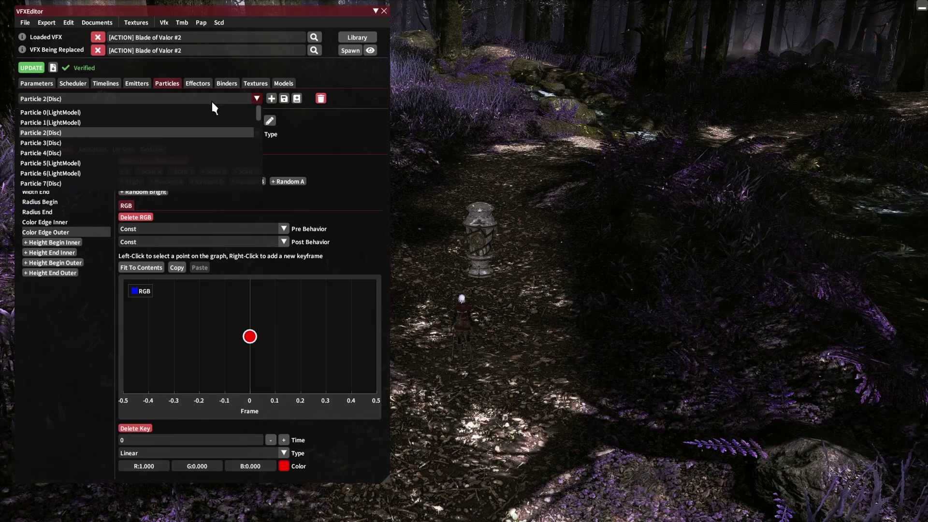
scroll(134, 125, down, 2)
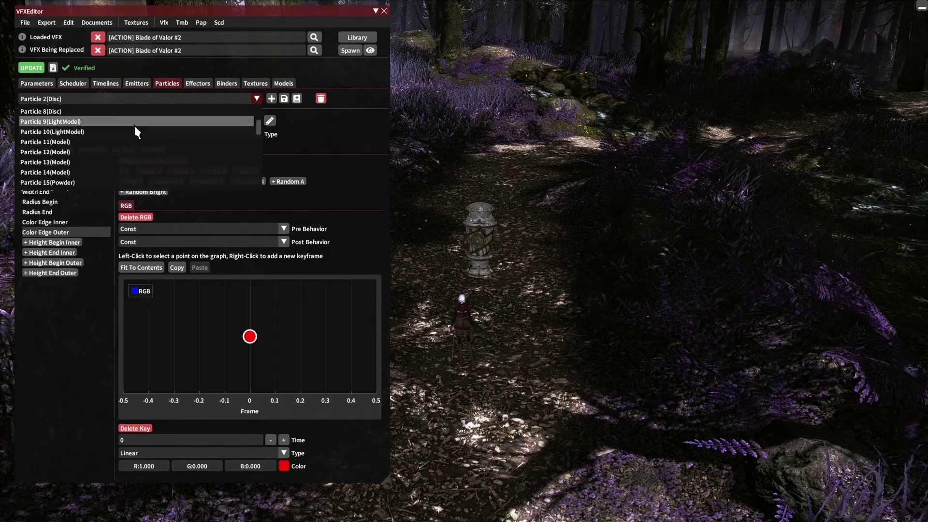
click(77, 142)
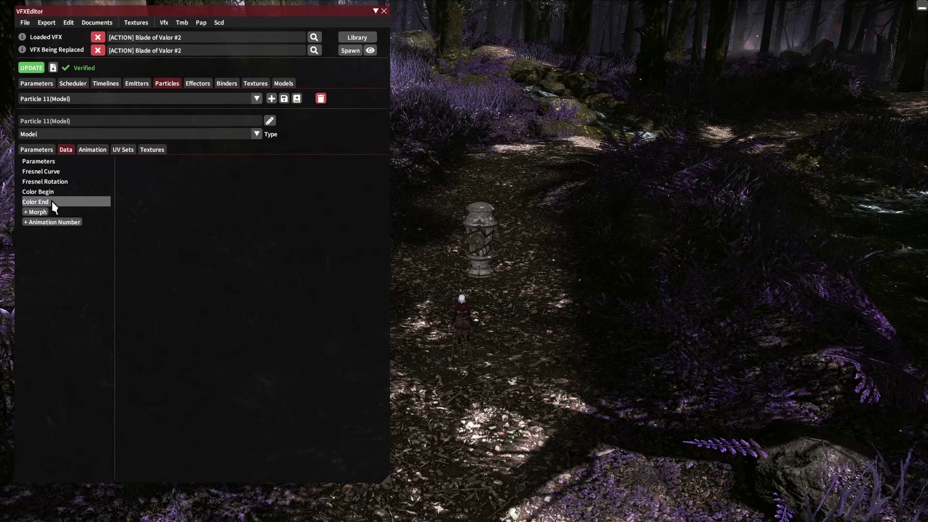
click(92, 151)
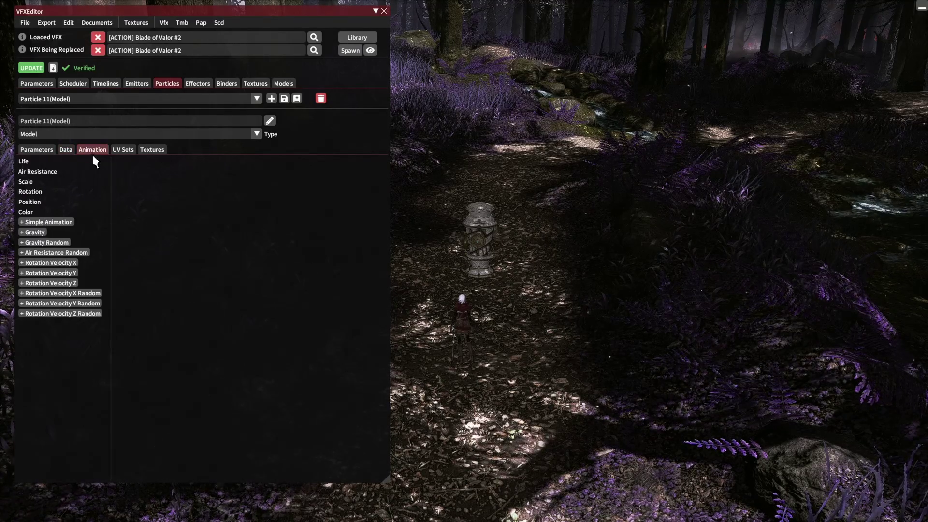
click(40, 211)
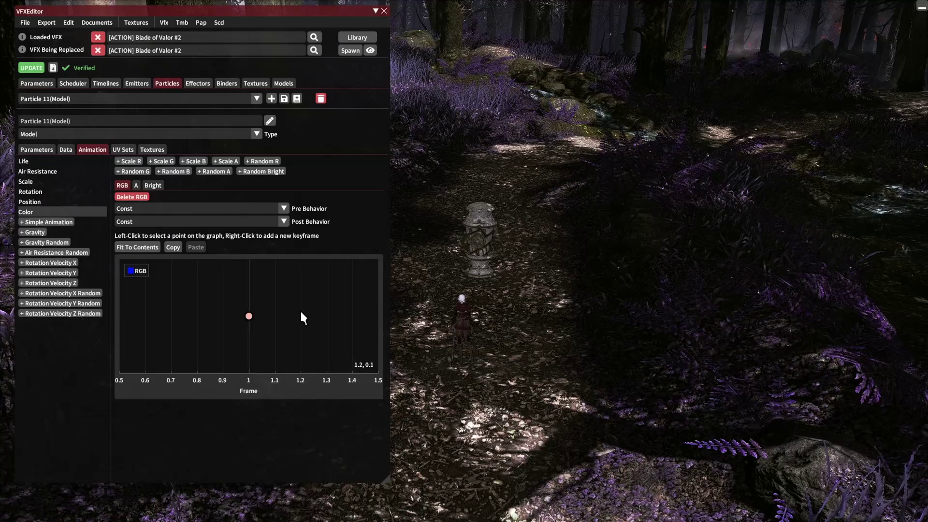
drag(300, 309, 216, 310)
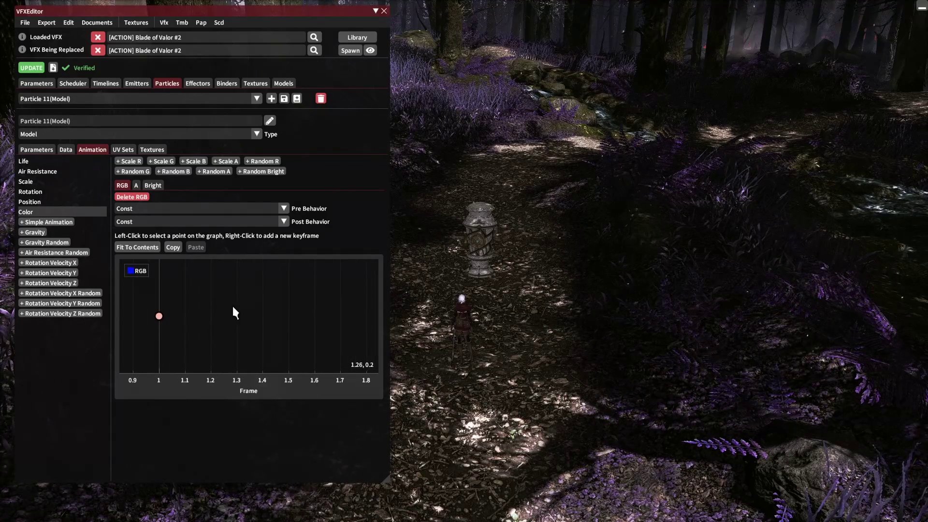
click(317, 324)
scroll(314, 316, down, 3)
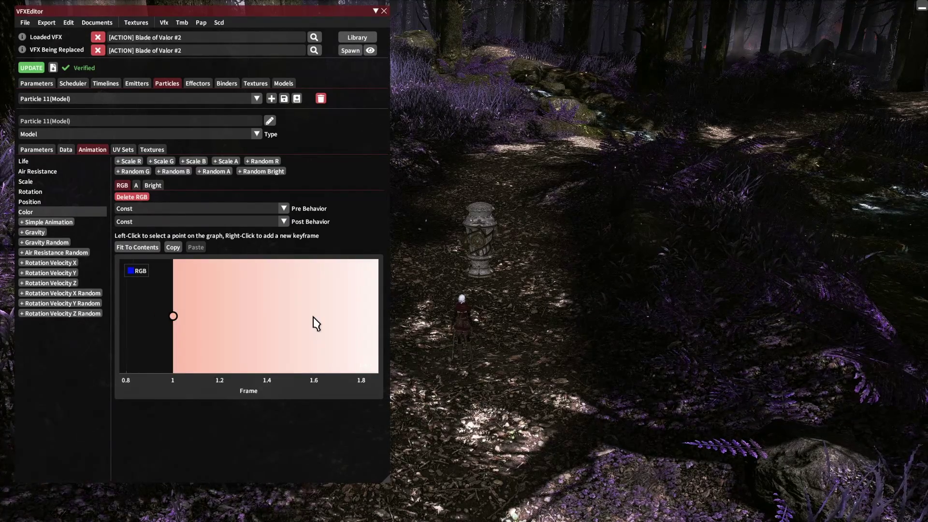
drag(314, 316, 280, 326)
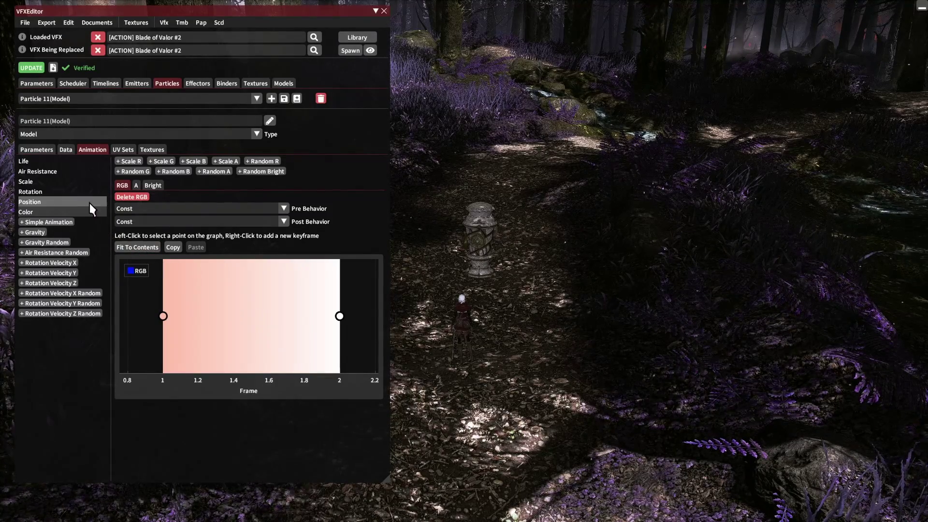
Step: Review Color Begin and Color End in Particle 11's data and open the color of Color End's frame 1 key
click(66, 150)
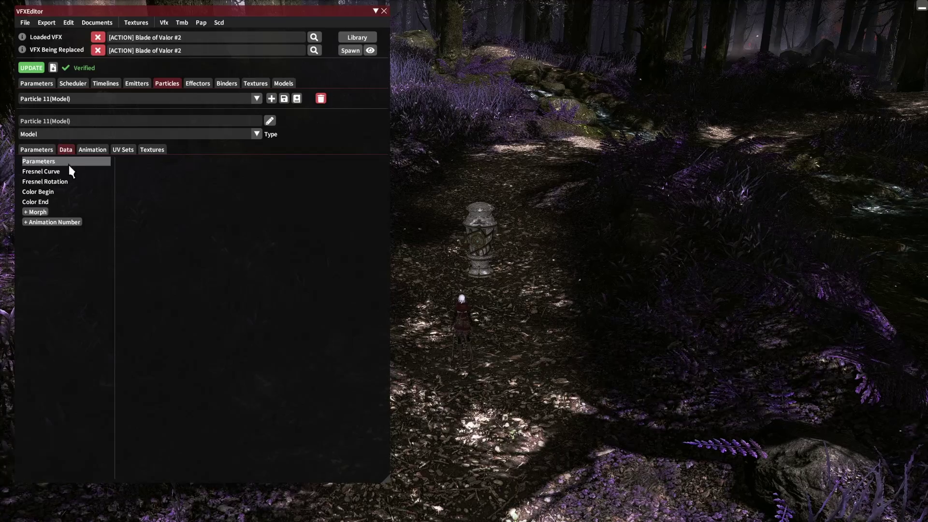
click(64, 191)
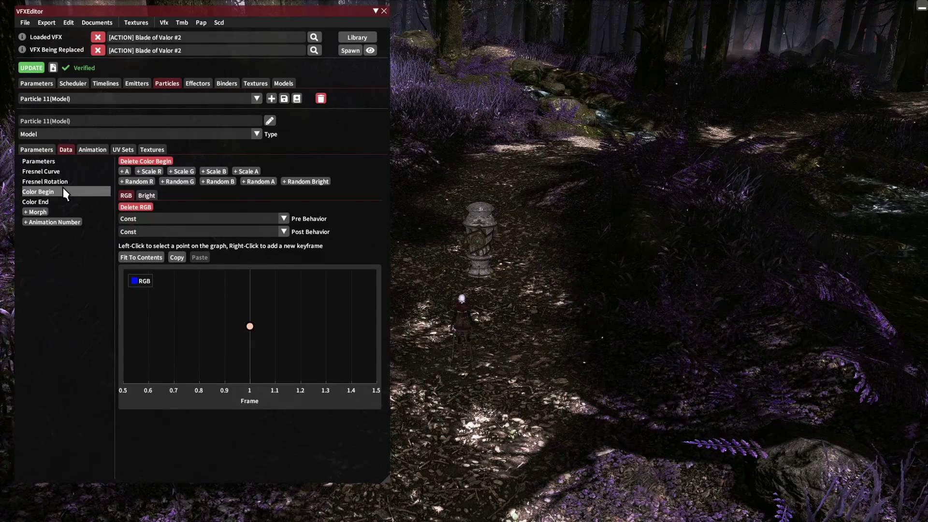
click(53, 201)
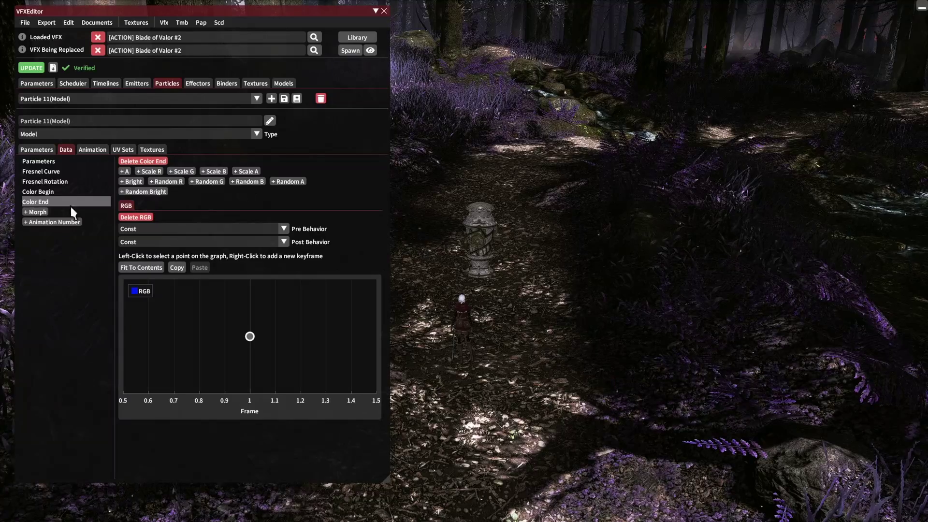
click(248, 336)
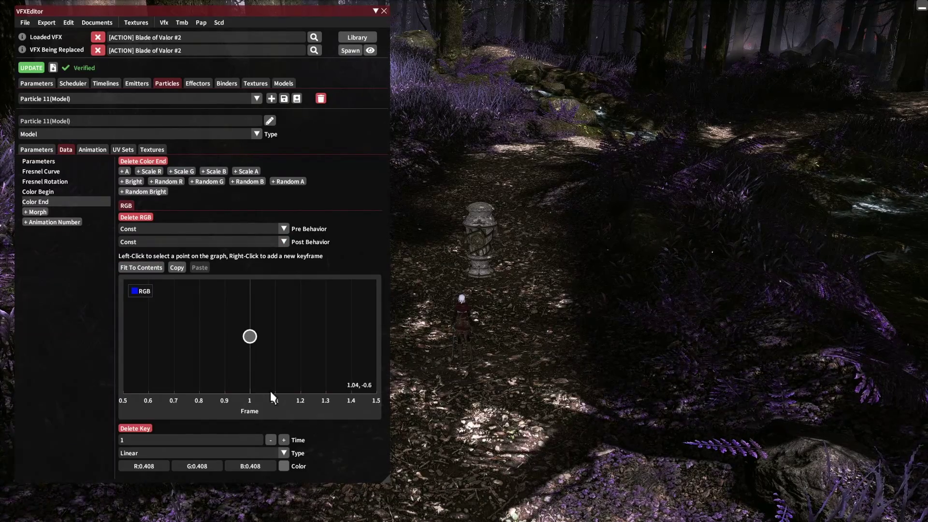
click(284, 466)
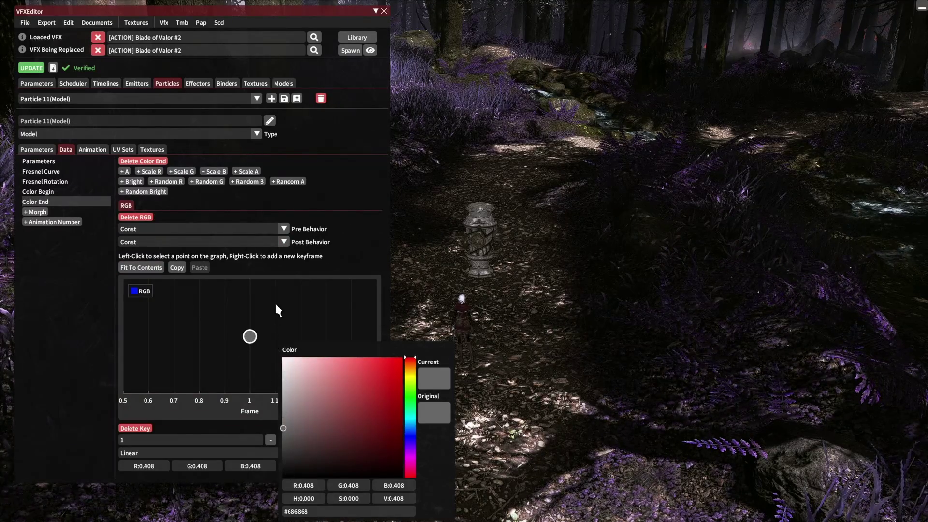
Step: Inspect the color of the frame 1 key in Particle 11's Color Begin, then return to its Color animation curve
click(277, 309)
click(44, 192)
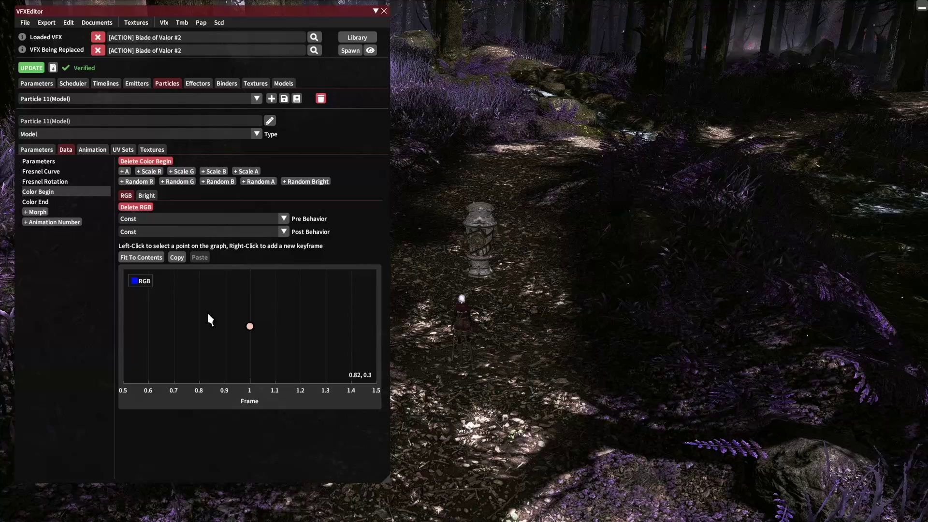
click(248, 326)
click(283, 455)
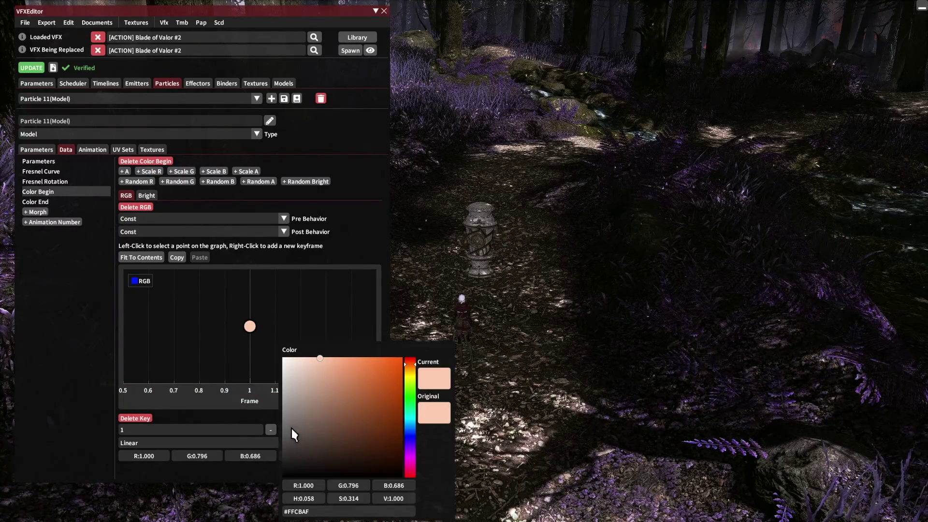
click(313, 312)
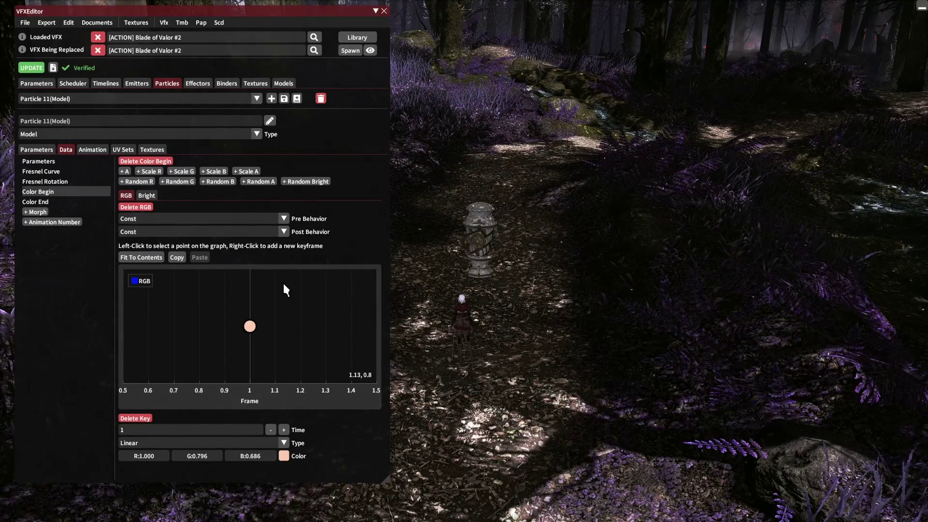
click(94, 151)
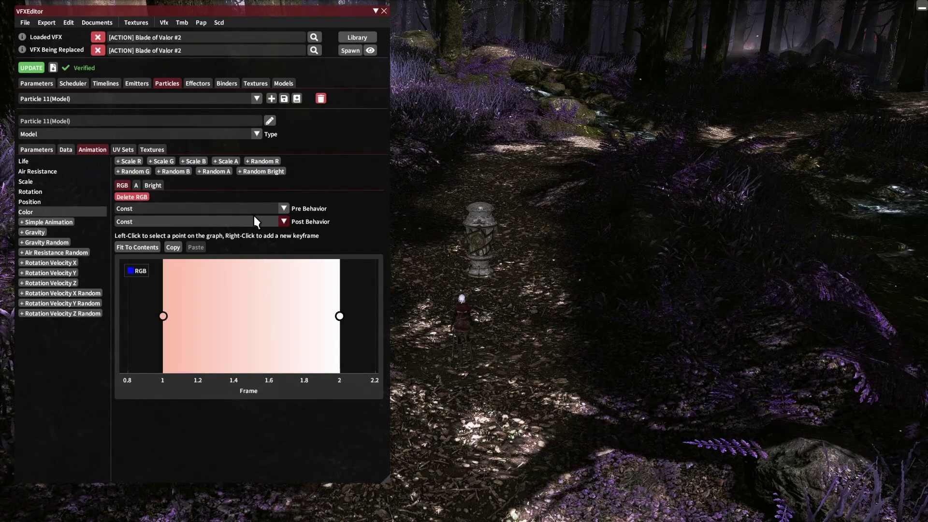
Step: Switch to Particle 15 (Powder) and open its data
click(206, 100)
scroll(195, 122, down, 2)
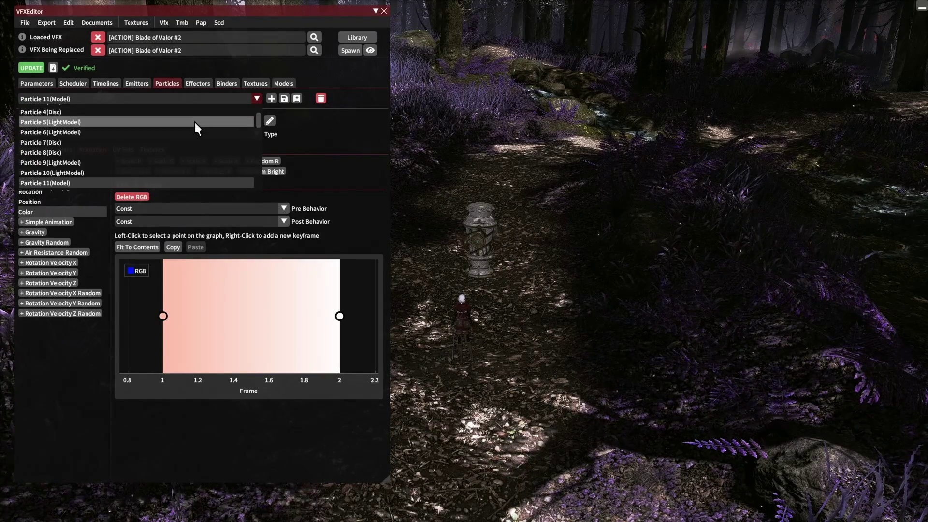
scroll(195, 123, down, 1)
scroll(195, 123, down, 1)
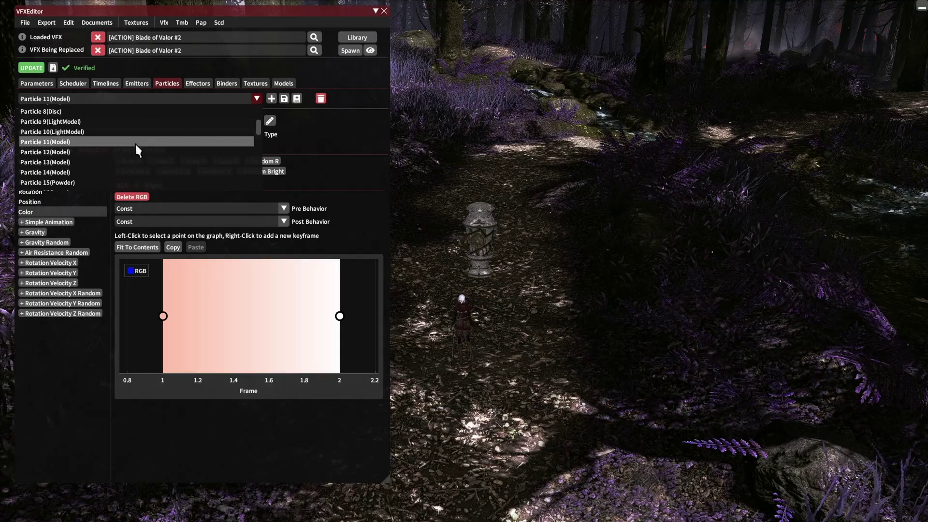
click(59, 183)
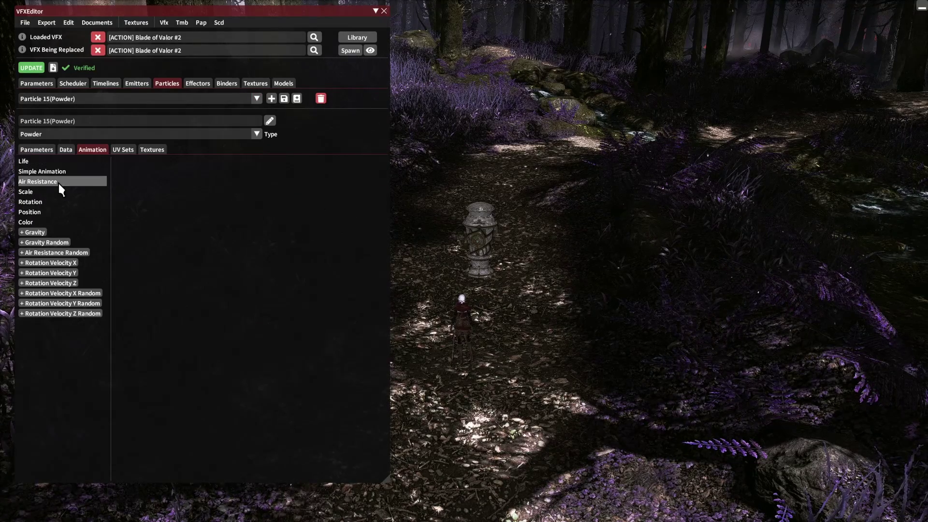
click(73, 152)
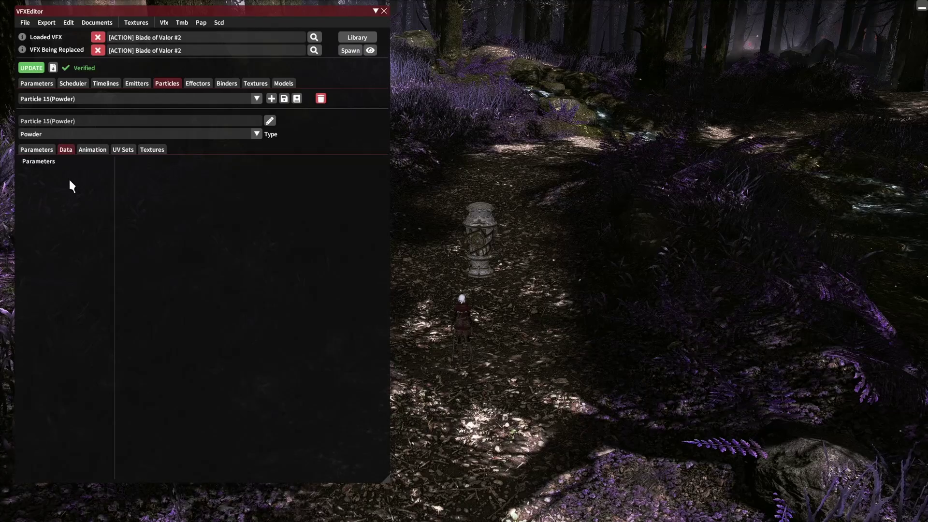
drag(35, 194, 42, 218)
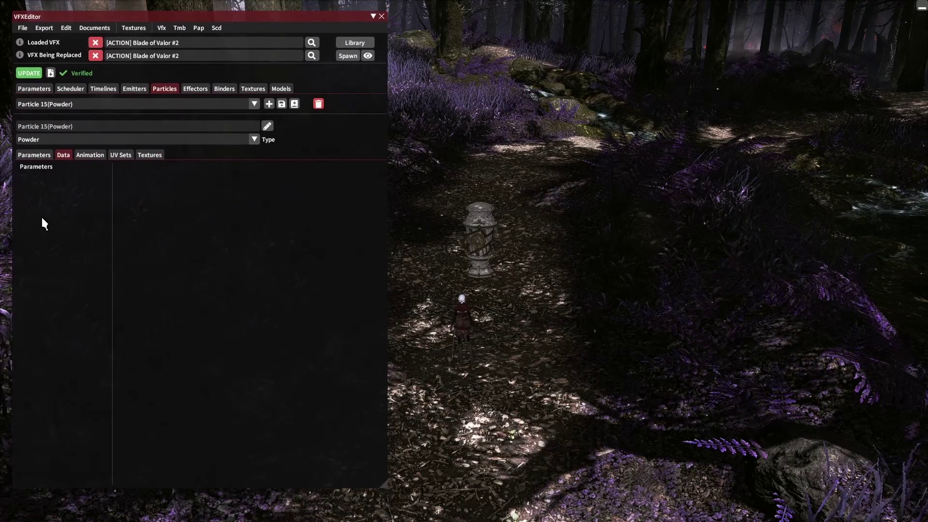
Step: Set the frame 0 key of Particle 15's Color animation RGB curve to light blue (R 0.375, G 0.425, B 1.000)
click(89, 157)
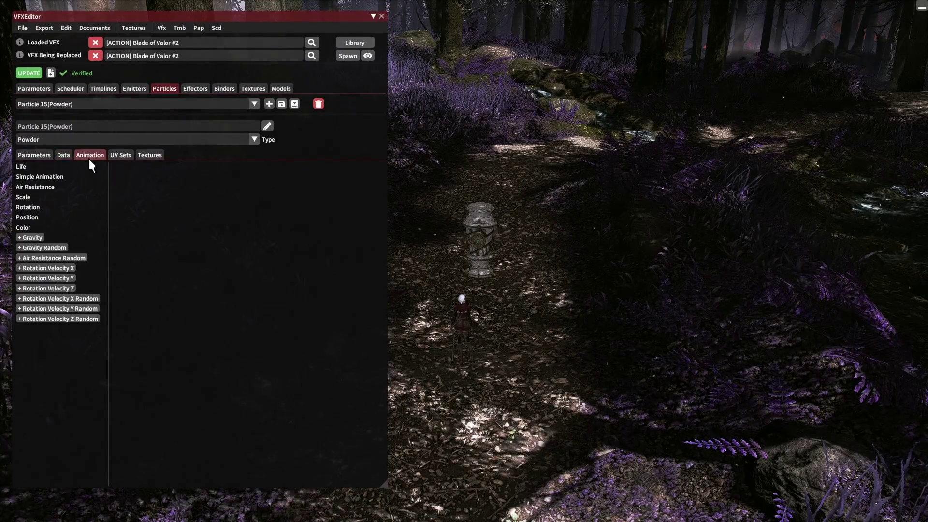
click(51, 224)
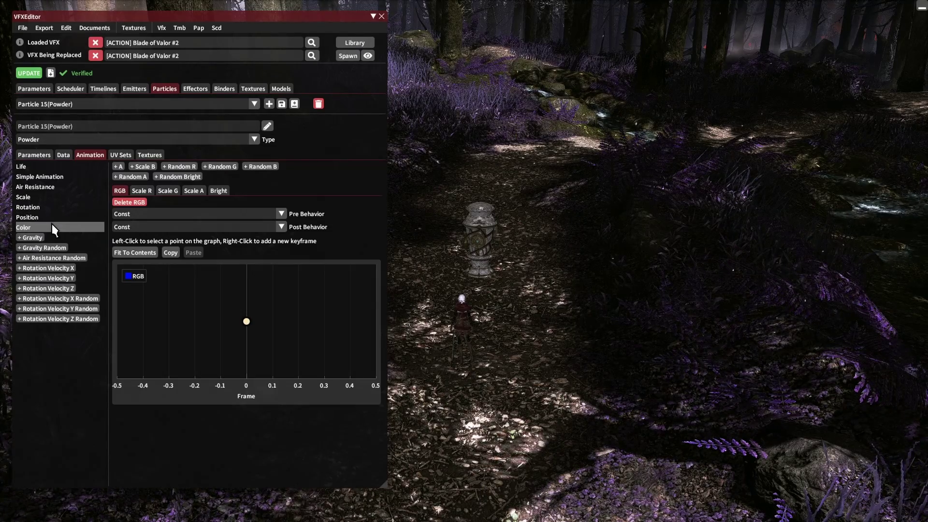
click(246, 322)
click(281, 451)
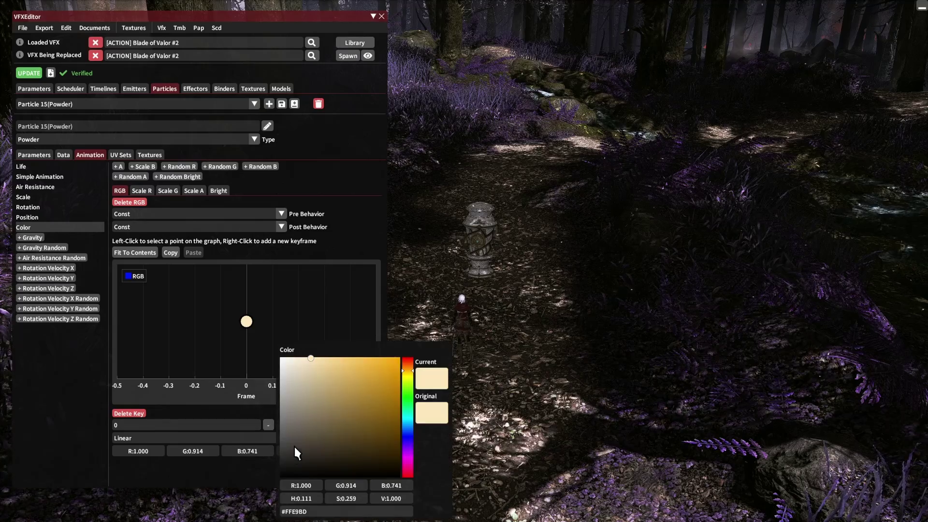
click(407, 436)
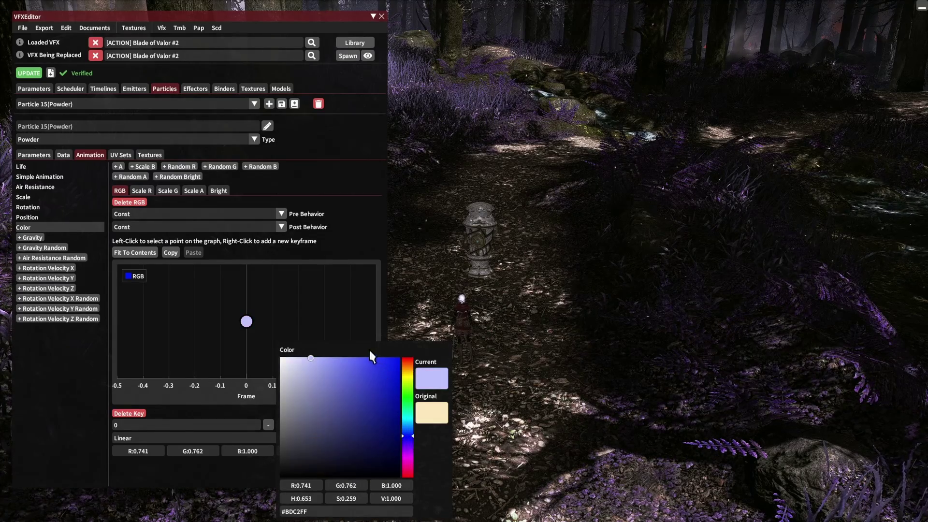
click(355, 358)
drag(354, 358, 356, 354)
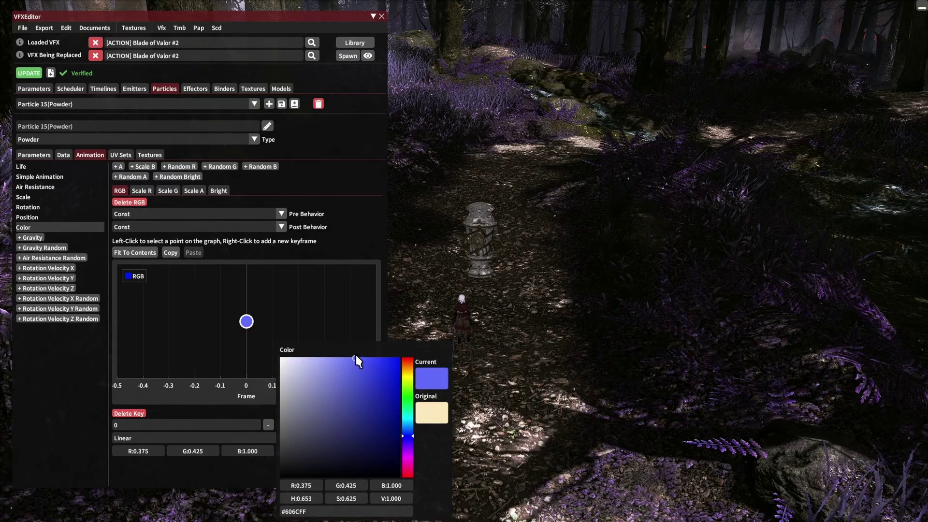
click(416, 244)
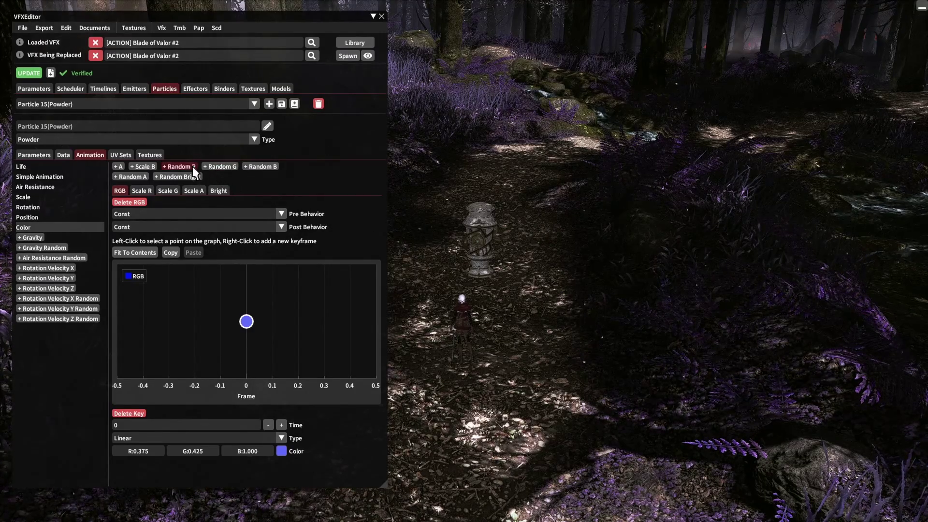
Step: Examine Particle 15's Texture Color 1 settings and preview the available mask textures, including Texture 17, keeping the current choice
click(149, 155)
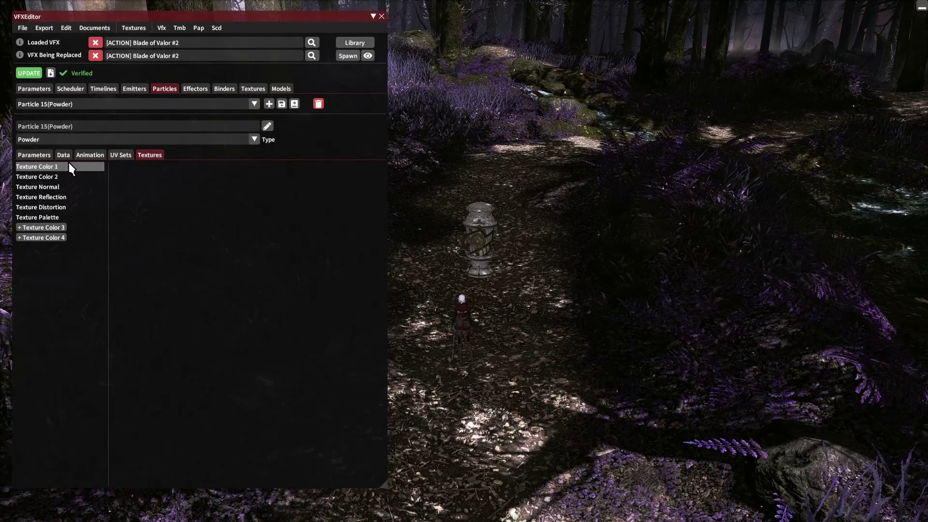
click(53, 167)
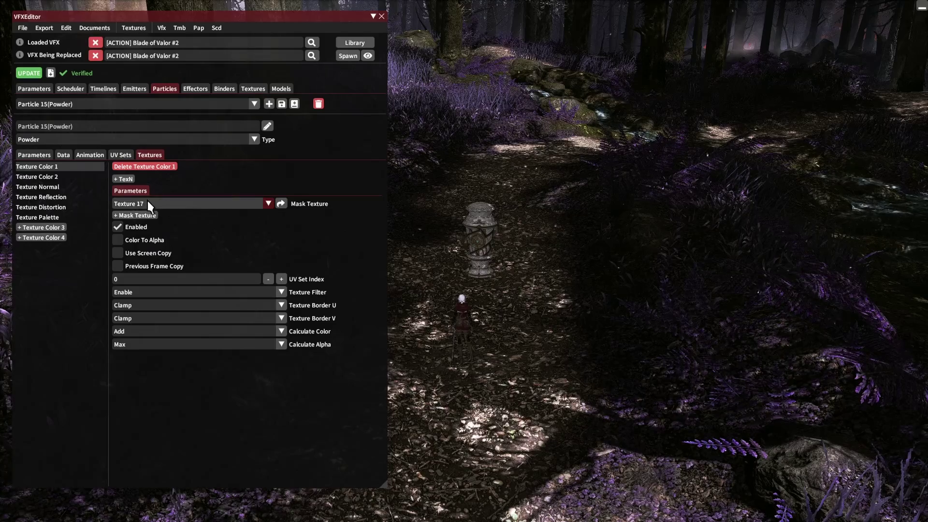
click(267, 205)
mouse_move(215, 222)
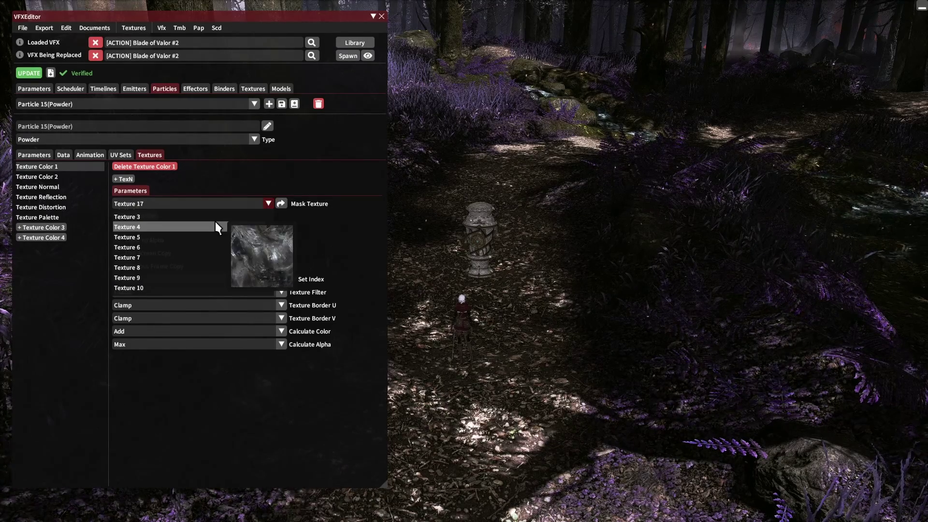
scroll(215, 222, down, 1)
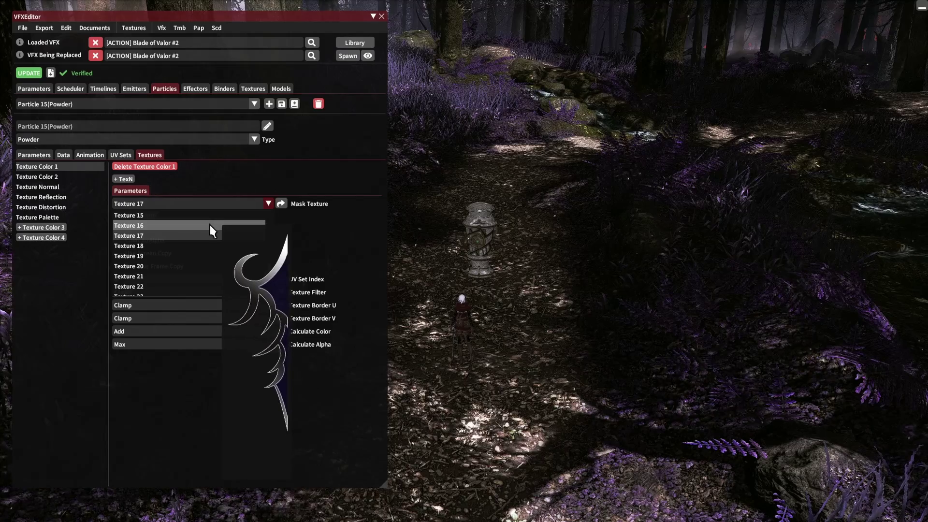
mouse_move(179, 236)
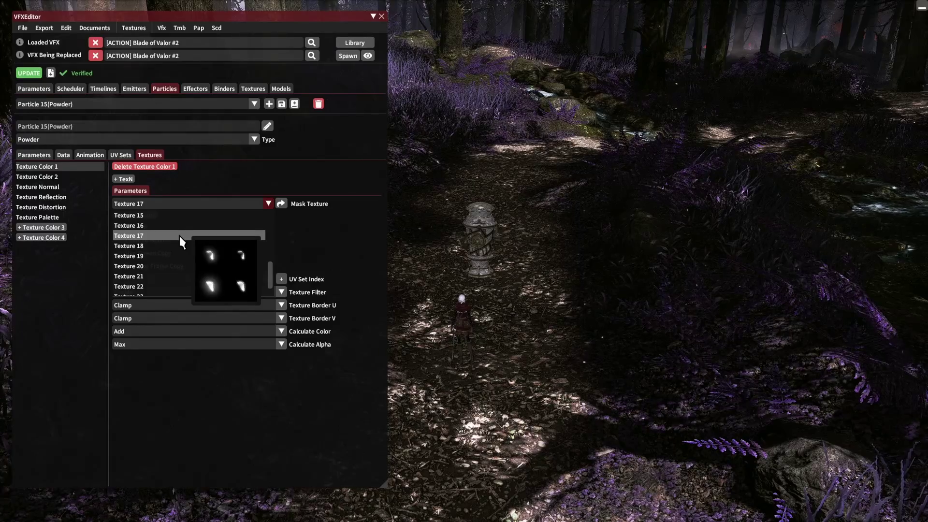
click(316, 223)
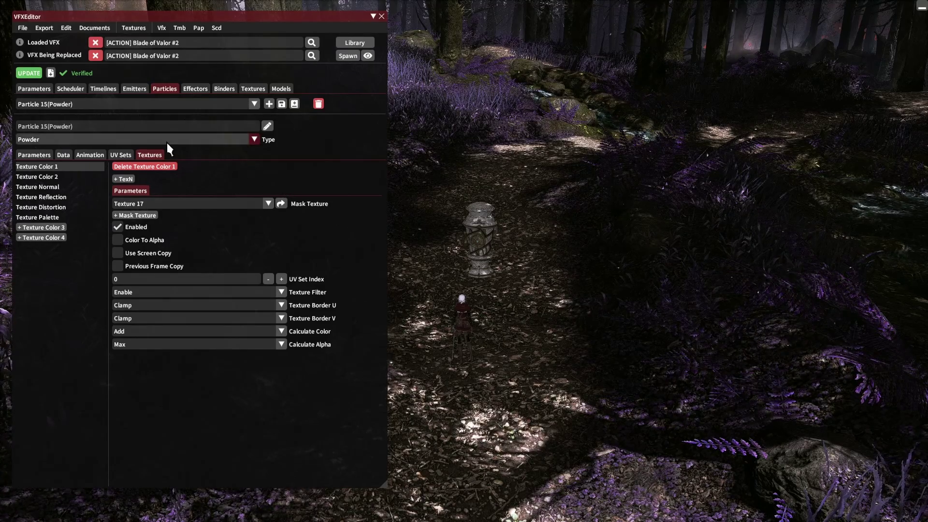
Step: Update the effect and spawn it on the target twice to preview the light blue powder particle
click(39, 74)
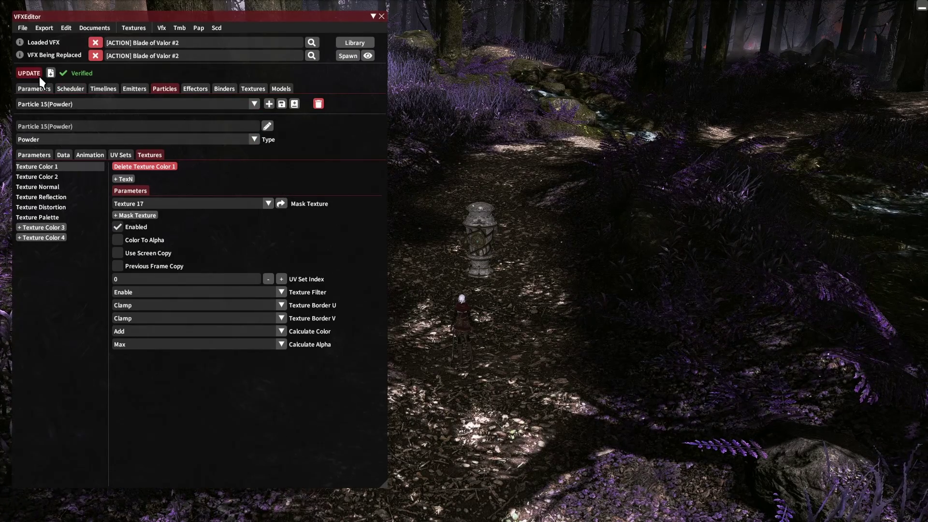
click(349, 57)
click(358, 83)
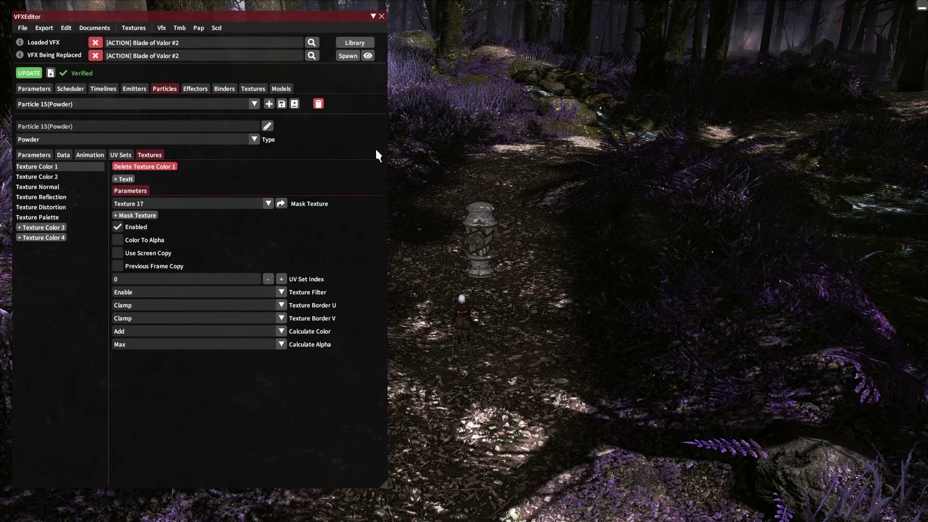
click(35, 75)
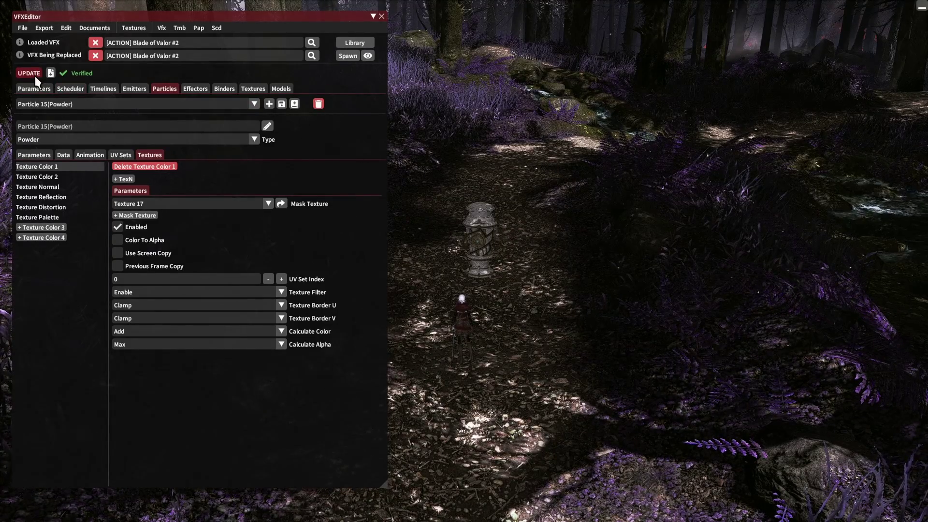
click(349, 56)
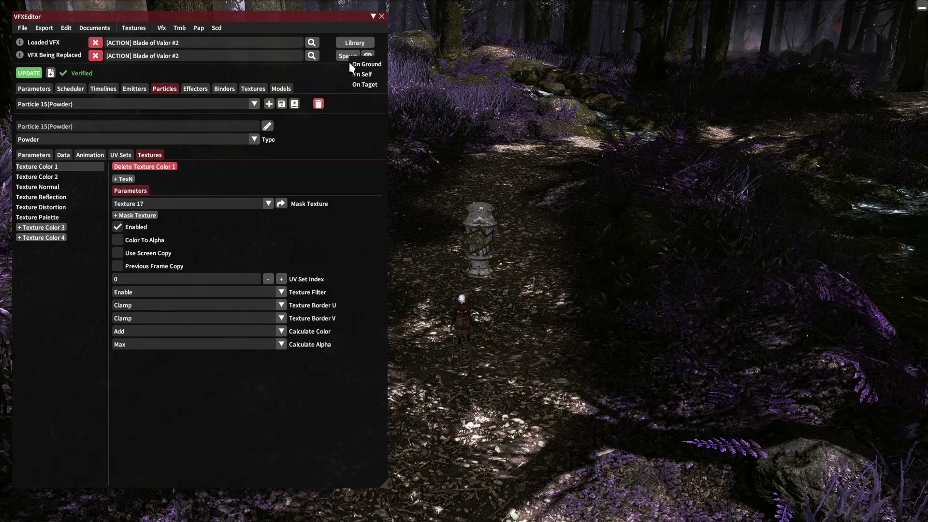
click(362, 84)
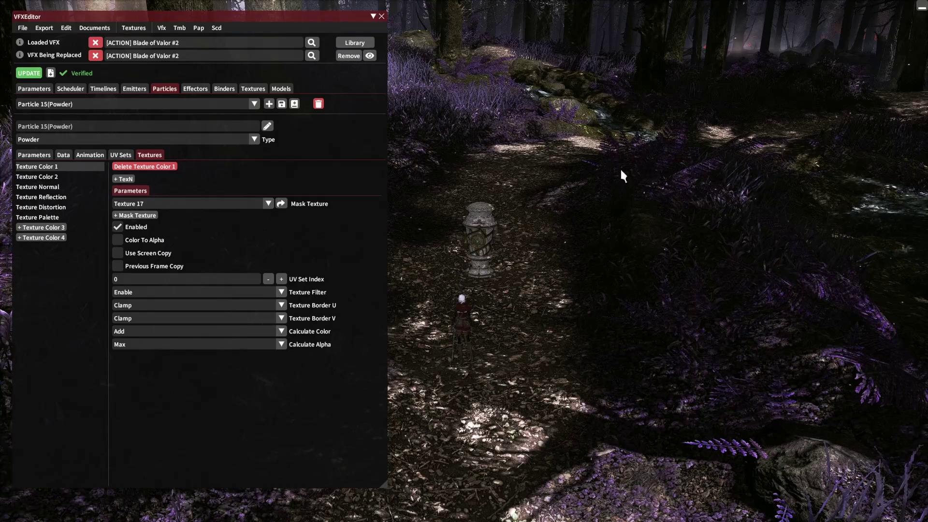
Step: Set Color 3 and Color 4 in Particle 15's Simple Animation to white (R, G and B all 1.000)
click(97, 156)
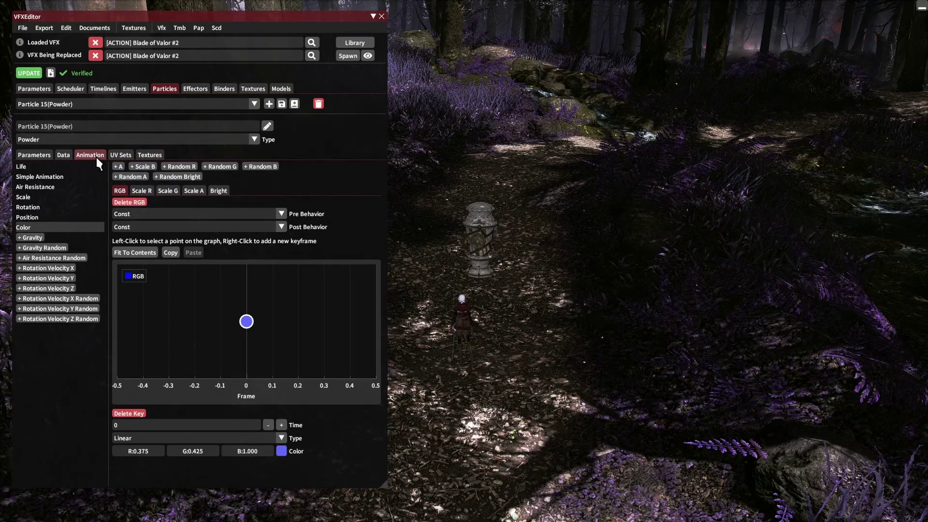
click(67, 155)
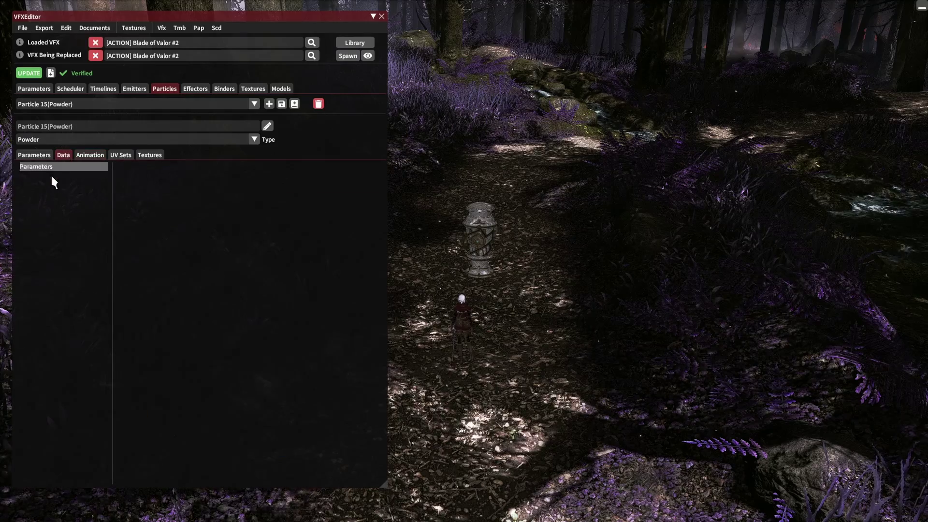
click(92, 156)
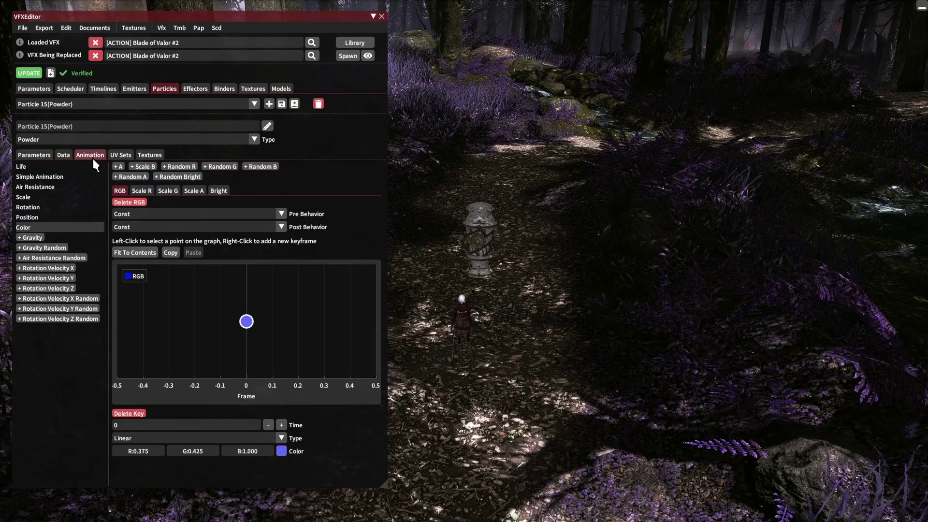
click(44, 177)
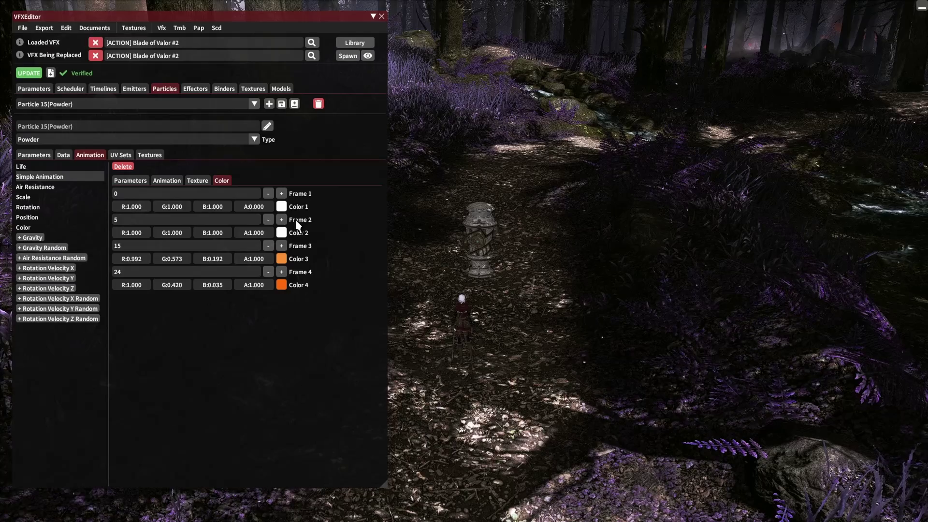
click(281, 259)
drag(286, 290, 259, 271)
click(248, 308)
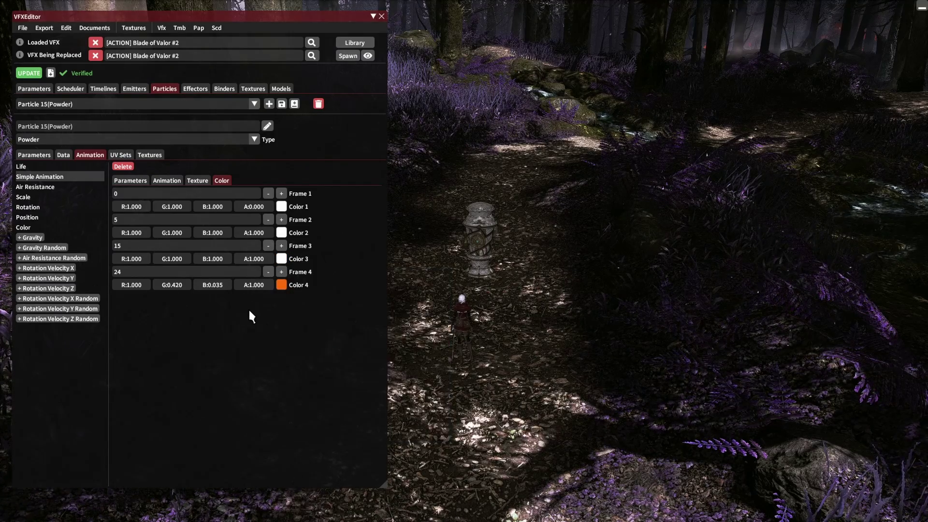
click(281, 285)
drag(290, 316, 263, 294)
click(250, 302)
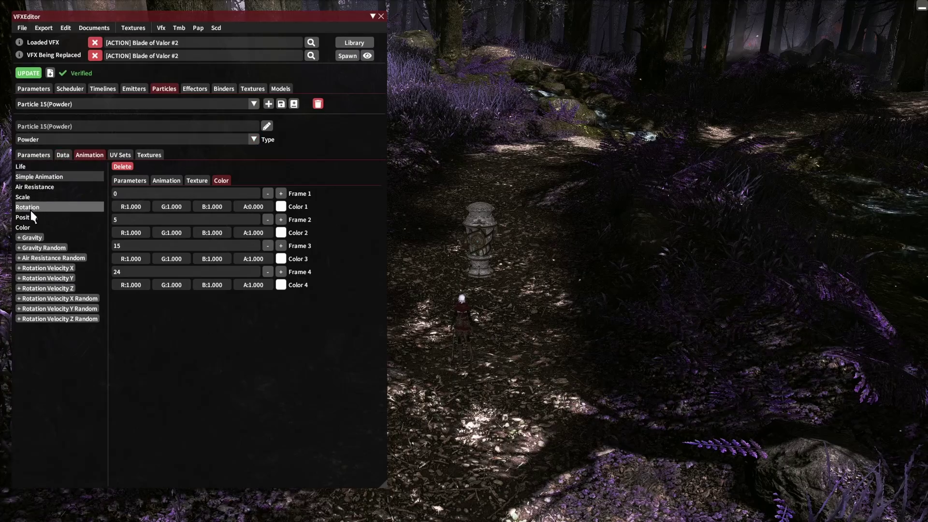
Step: Set the frame 0 key of Particle 15's Color RGB curve to a deeper blue (R 0.133, G 0.203, B 1.000) and update the effect
click(31, 226)
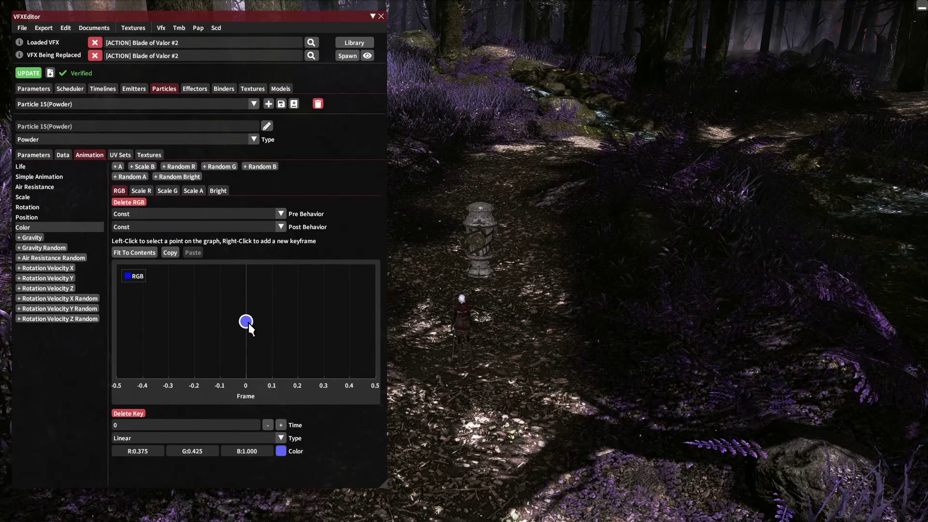
click(280, 451)
drag(376, 363, 434, 279)
click(382, 259)
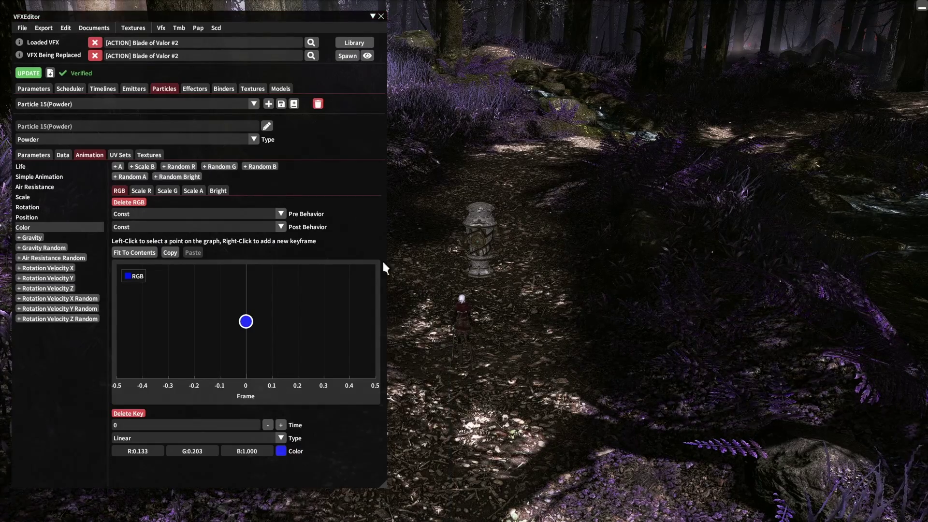
click(38, 74)
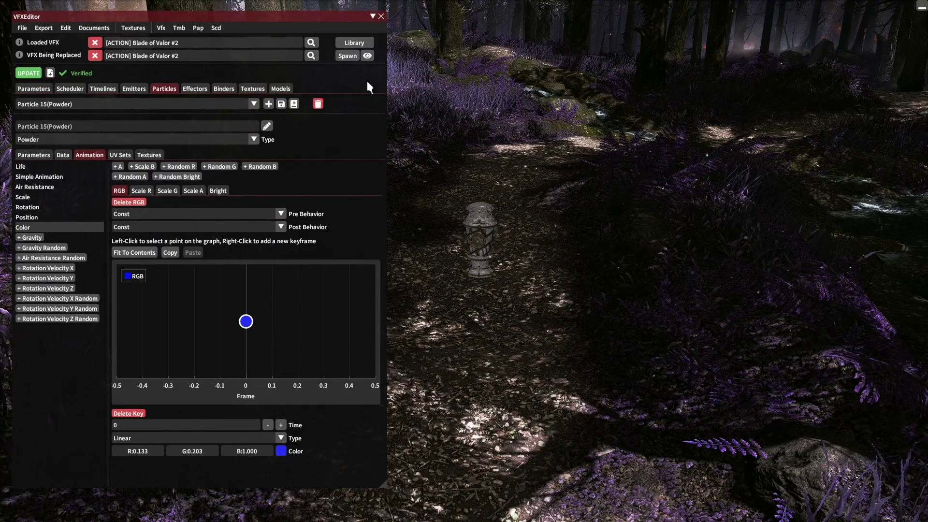
Step: Spawn the effect on the target to preview the deeper blue powder, and check Particle 15's data and color animation settings
click(354, 57)
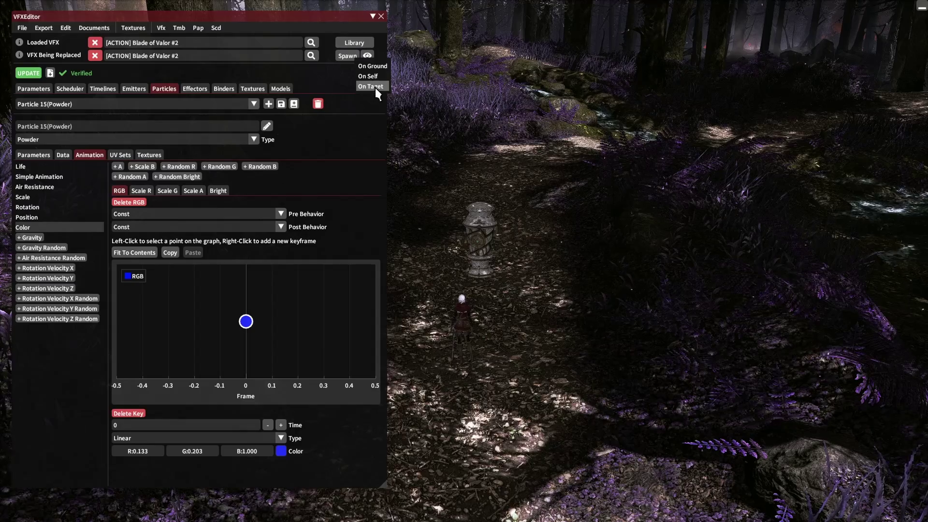
click(375, 88)
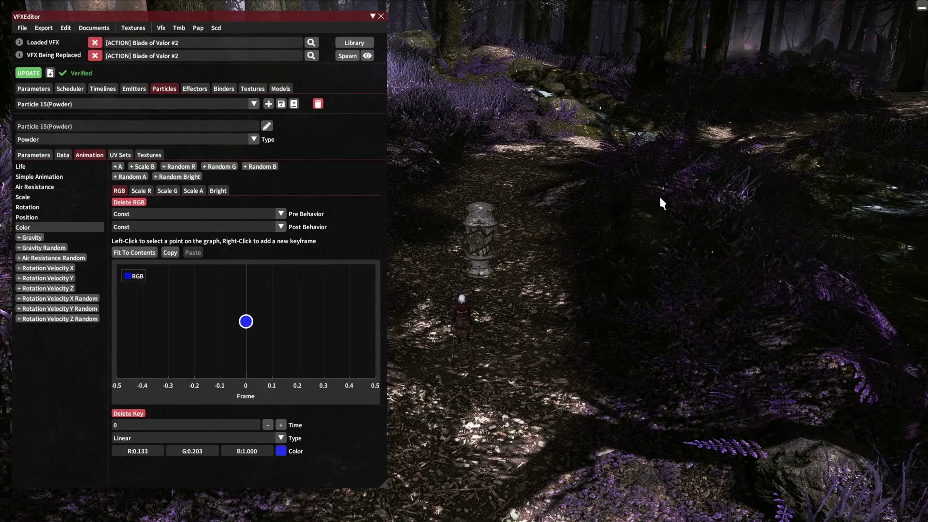
click(63, 155)
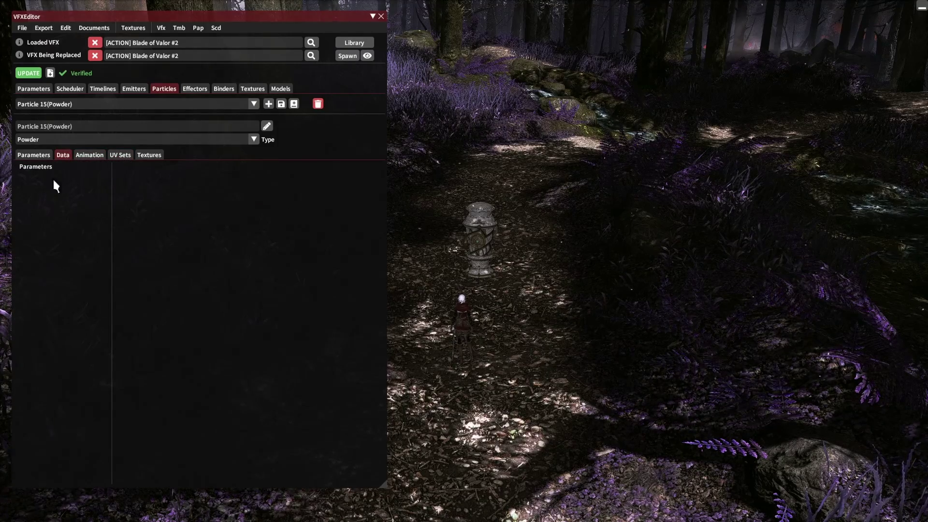
click(91, 157)
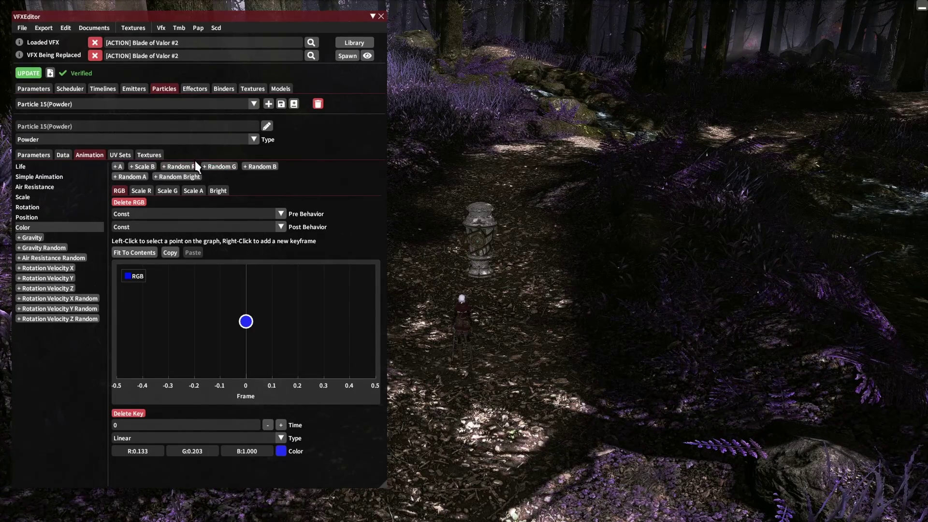
Step: Examine the effect's textures from Texture 1 through Texture 7, checking each preview image and the particles that use it
click(253, 89)
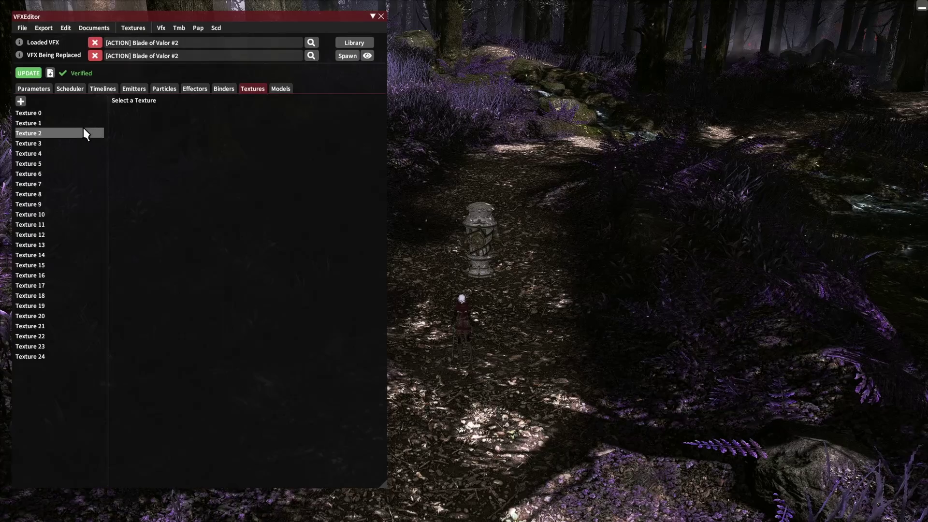
click(61, 124)
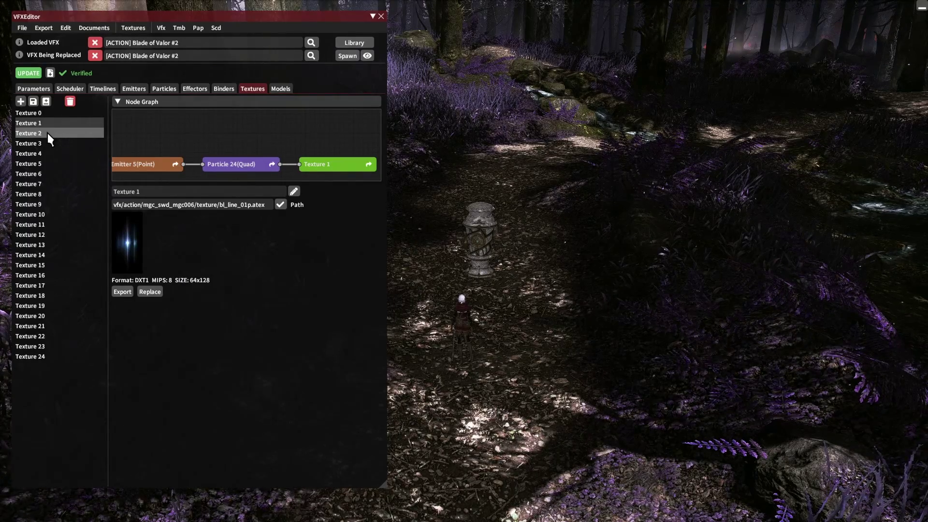
click(48, 133)
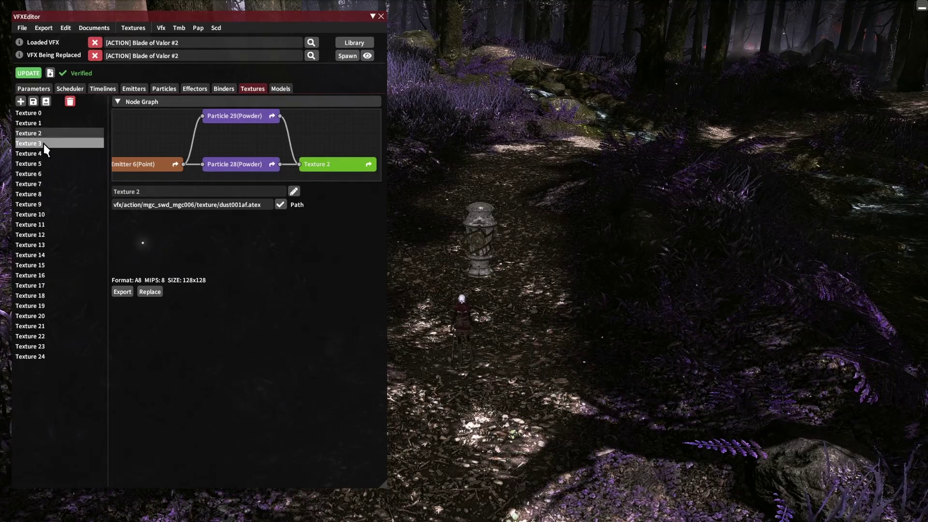
click(43, 143)
click(43, 151)
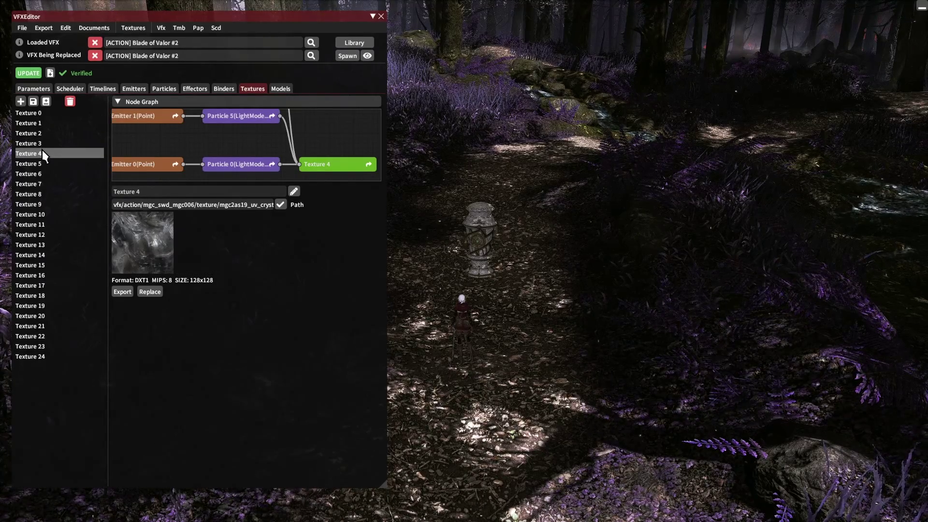
click(42, 162)
click(39, 172)
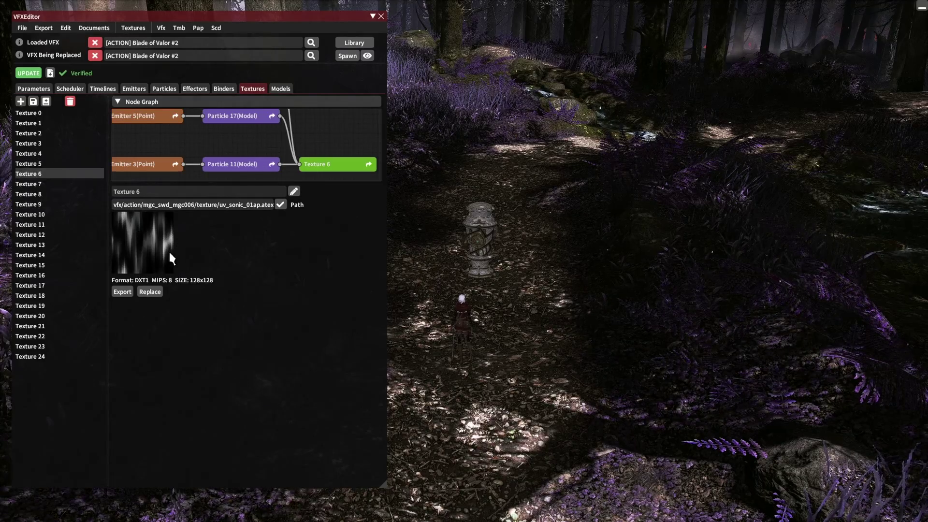
click(53, 184)
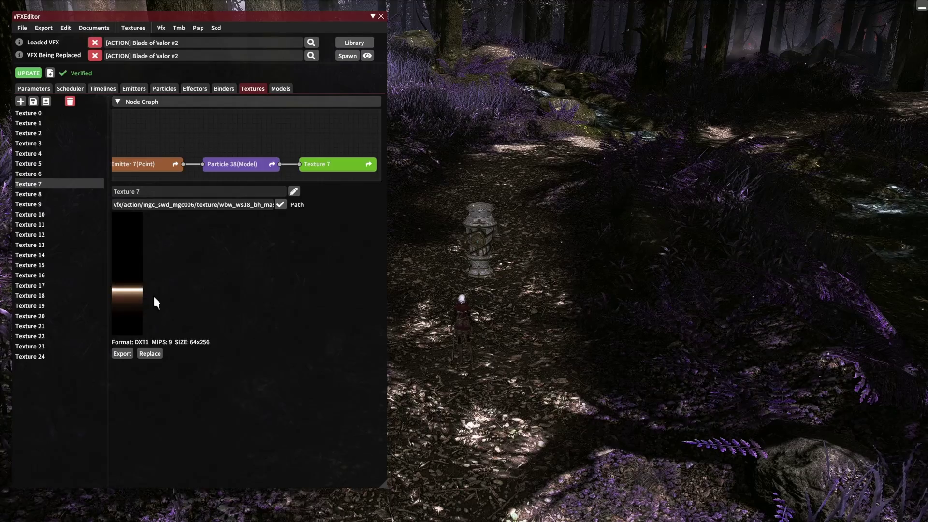
click(50, 195)
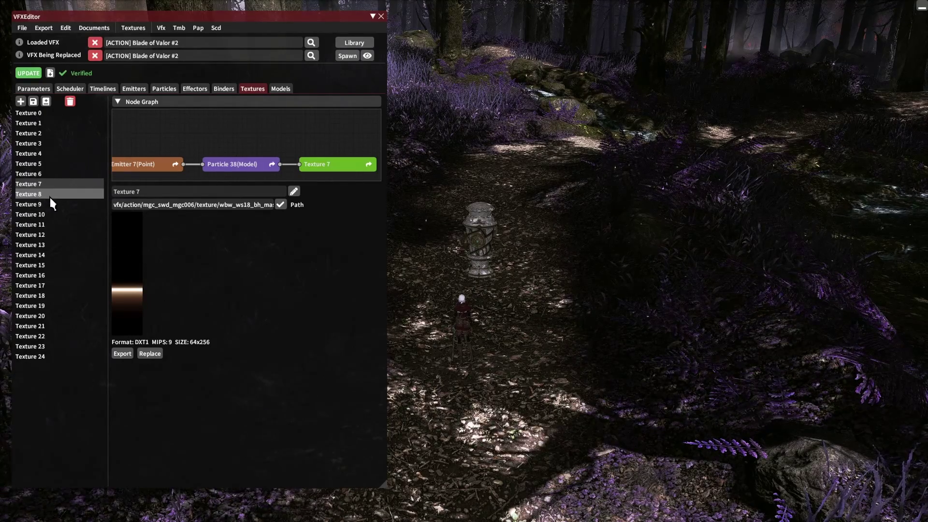
click(53, 184)
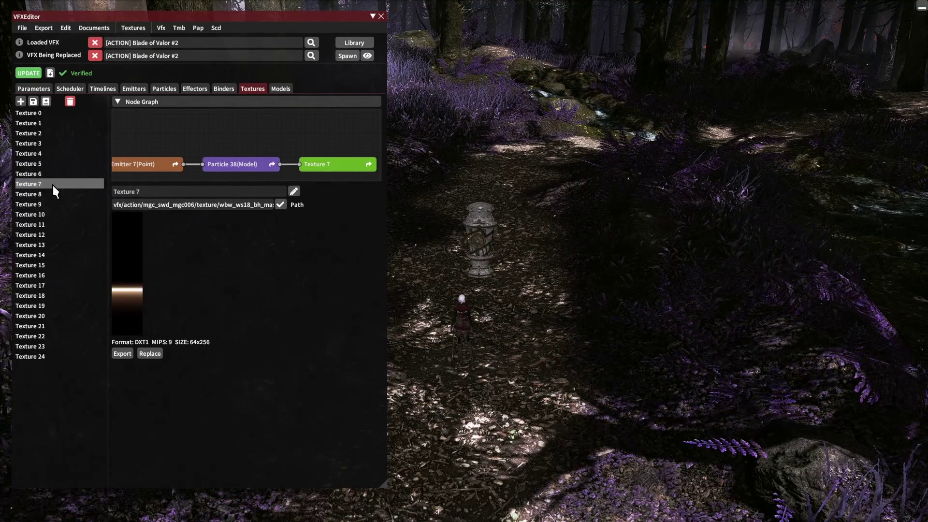
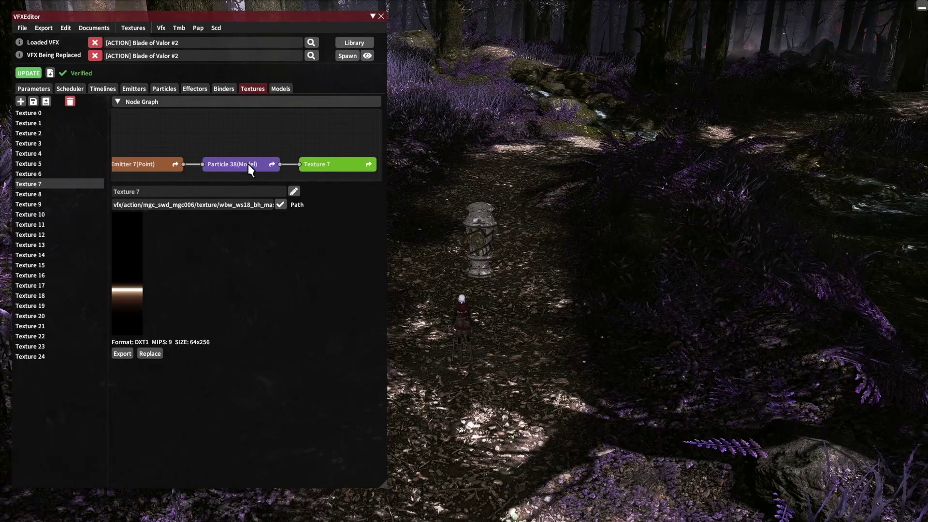
Step: Look through the particles created by Emitters 3, 4 and 6 for Particle 38, and open Emitter 7's created particles
click(136, 88)
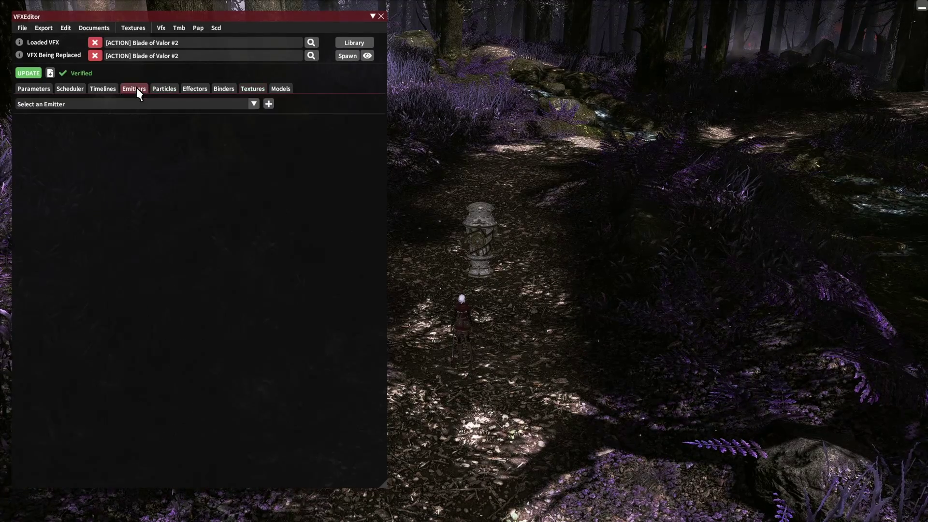
click(129, 103)
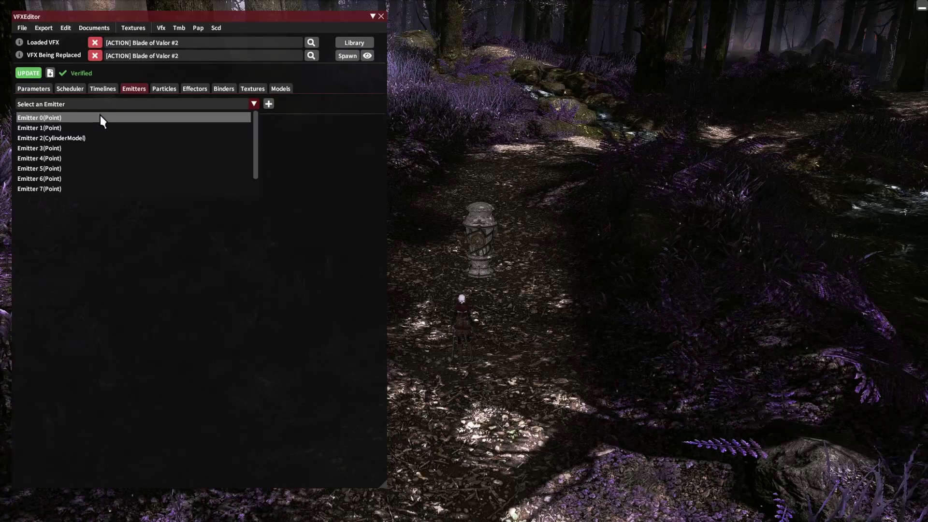
click(71, 147)
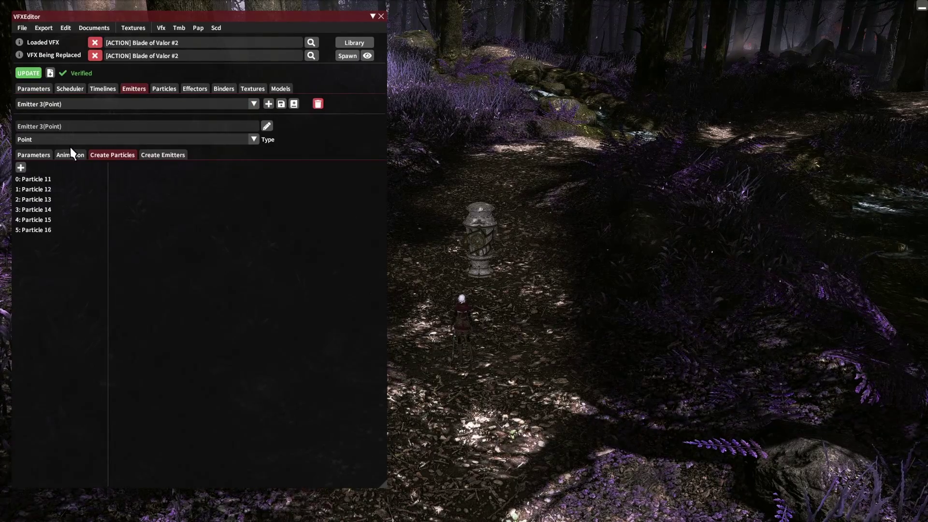
click(83, 103)
click(62, 157)
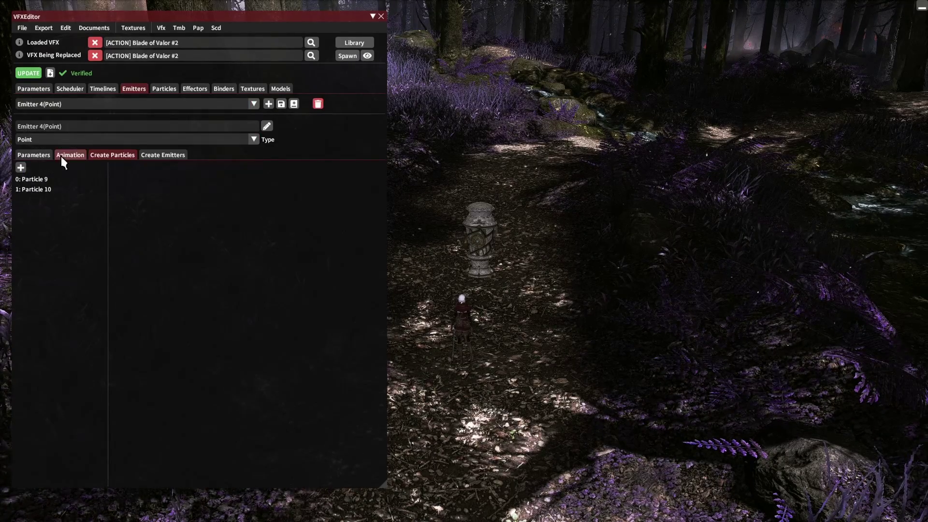
click(85, 101)
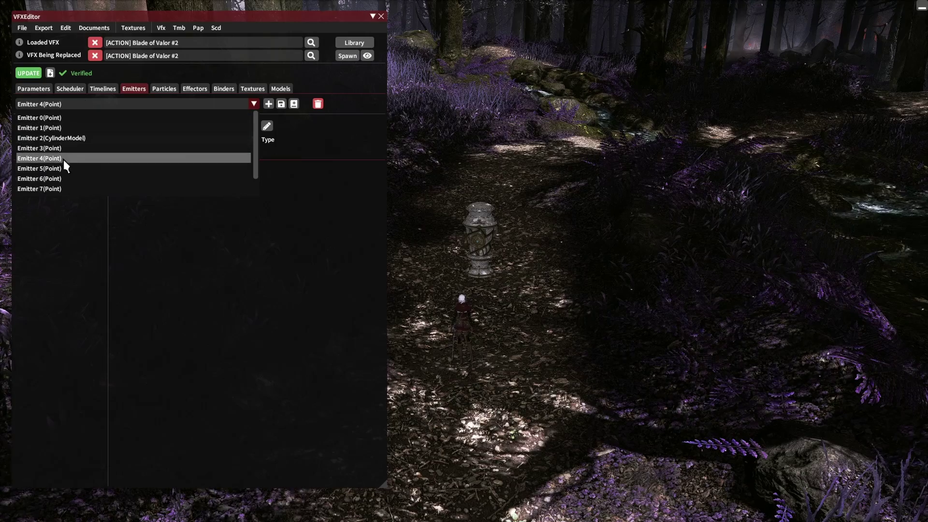
click(53, 179)
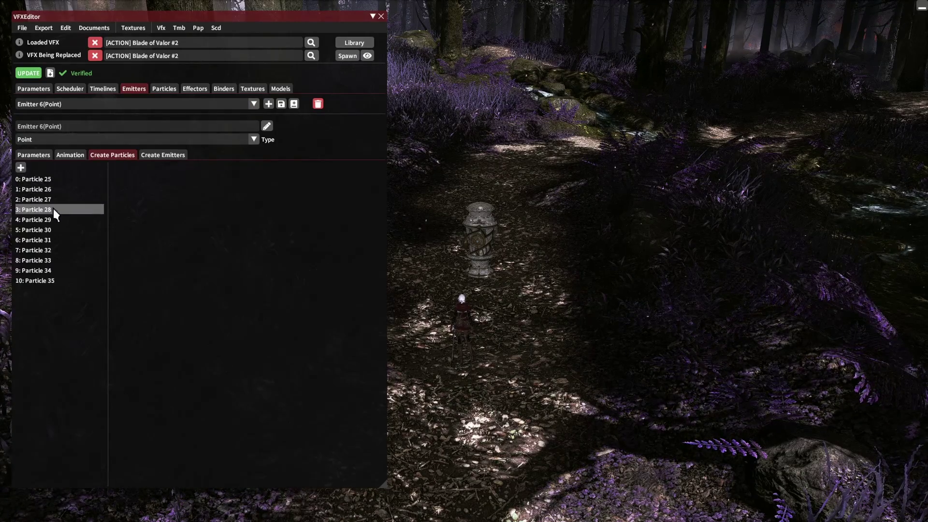
click(101, 104)
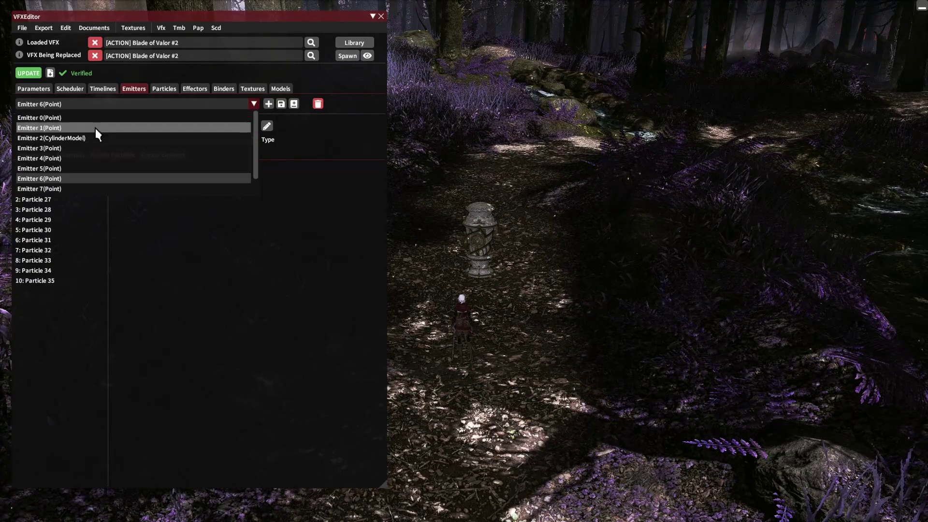
click(68, 168)
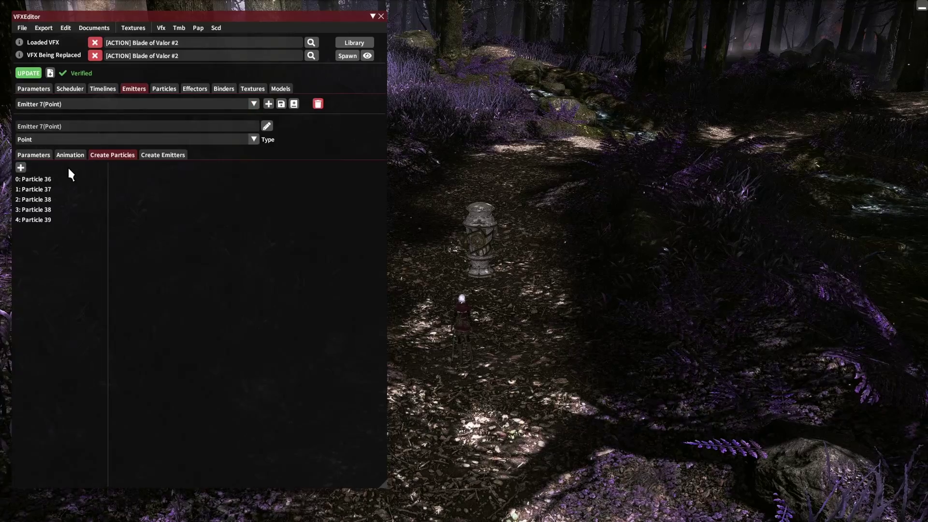
Step: Enable Override Life with a value of 1000 on Emitter 7's entry 2 for Particle 38, and update the effect
click(55, 199)
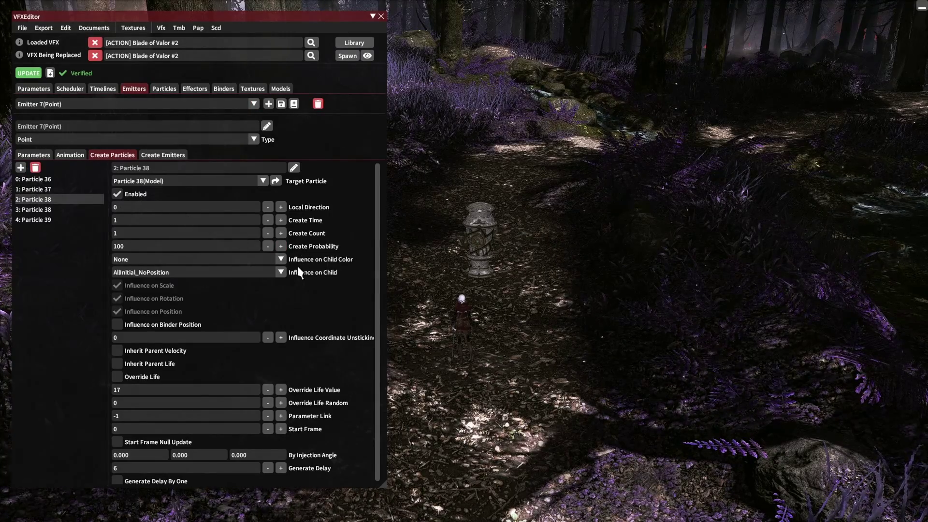
scroll(292, 269, down, 1)
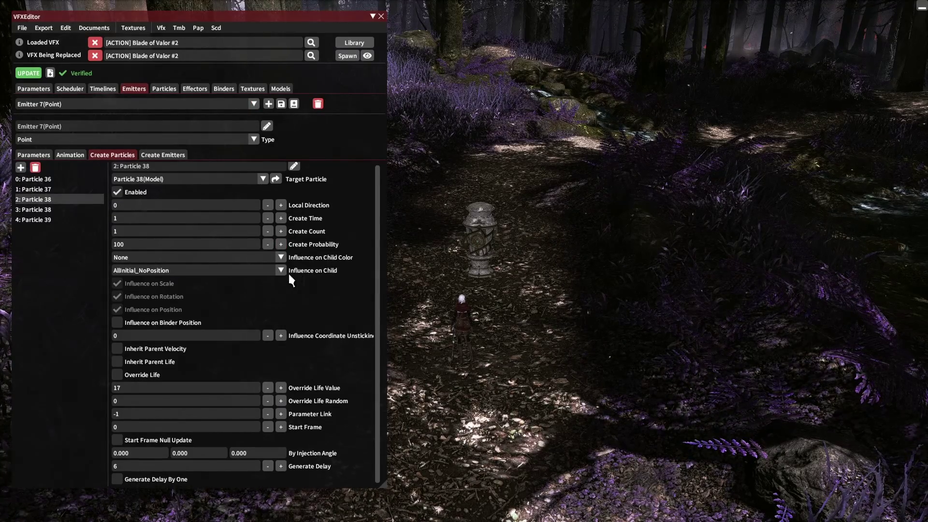
click(143, 388)
text(1)
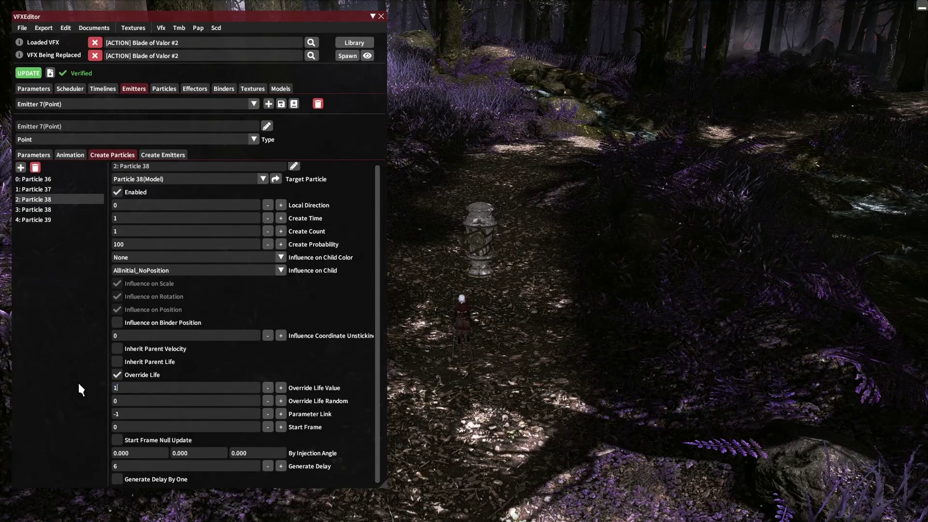
text(000)
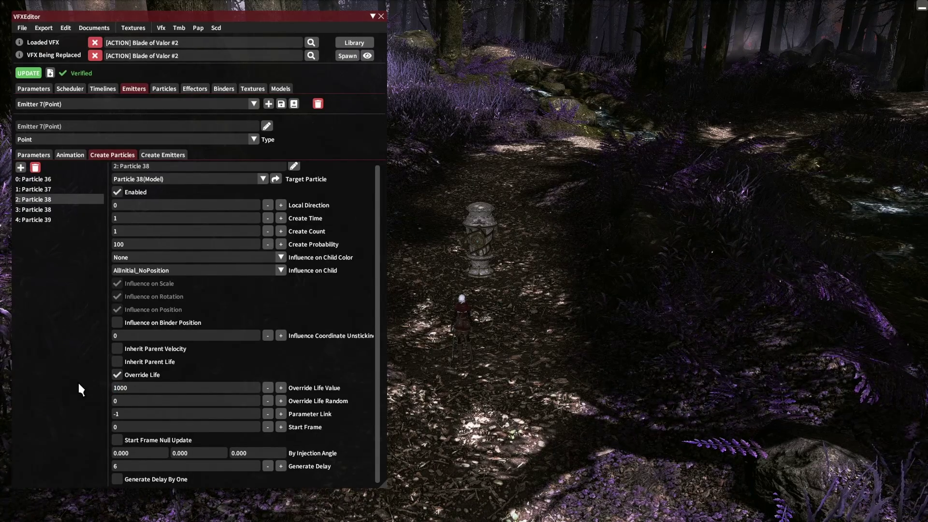
click(37, 72)
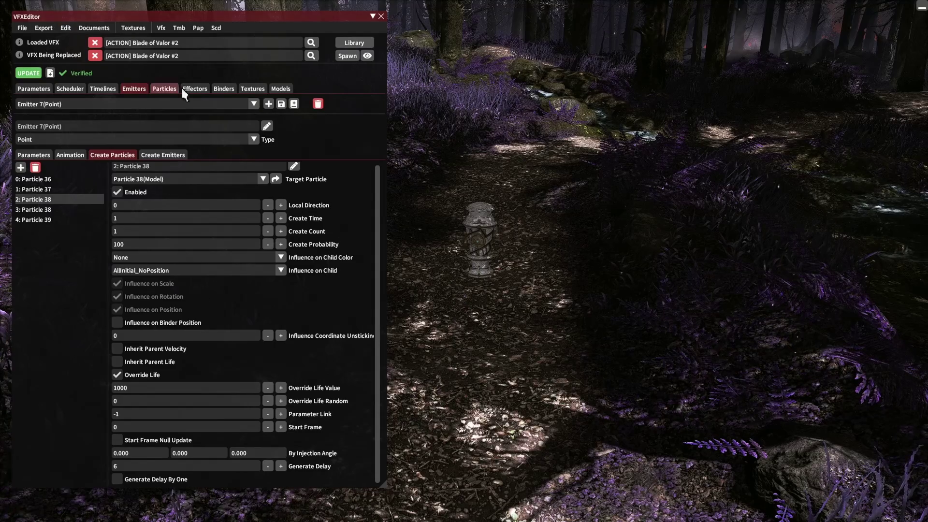
Step: Spawn the Blade of Valor #2 effect on the target, update it and watch how it plays
click(345, 56)
click(360, 83)
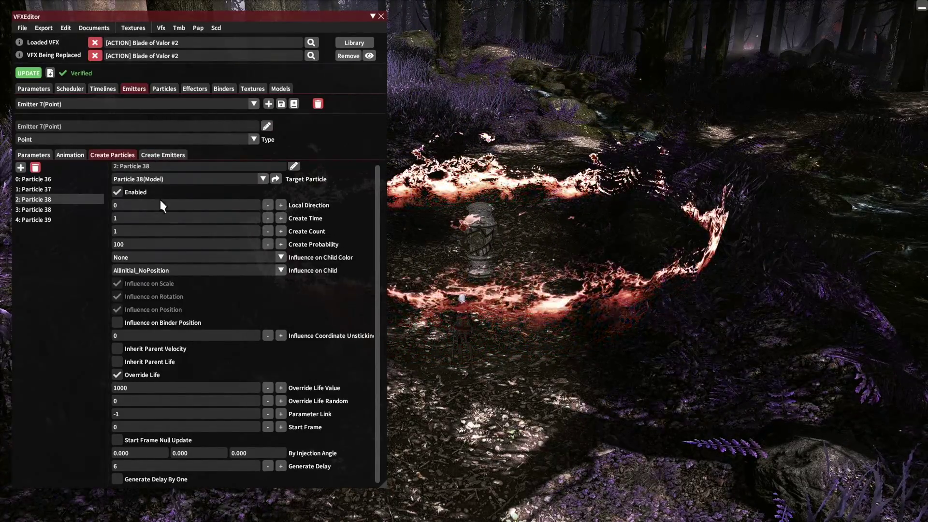
click(30, 73)
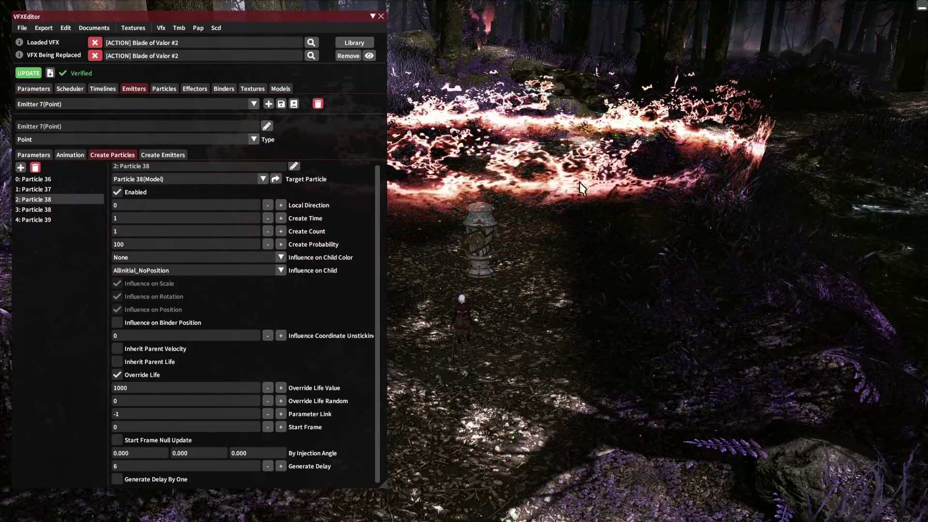
drag(579, 246, 581, 268)
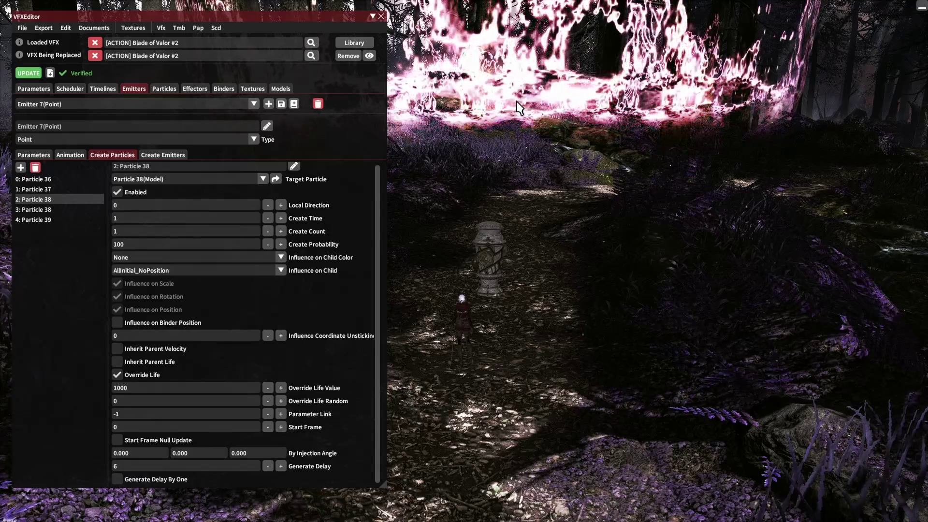
drag(585, 256, 601, 114)
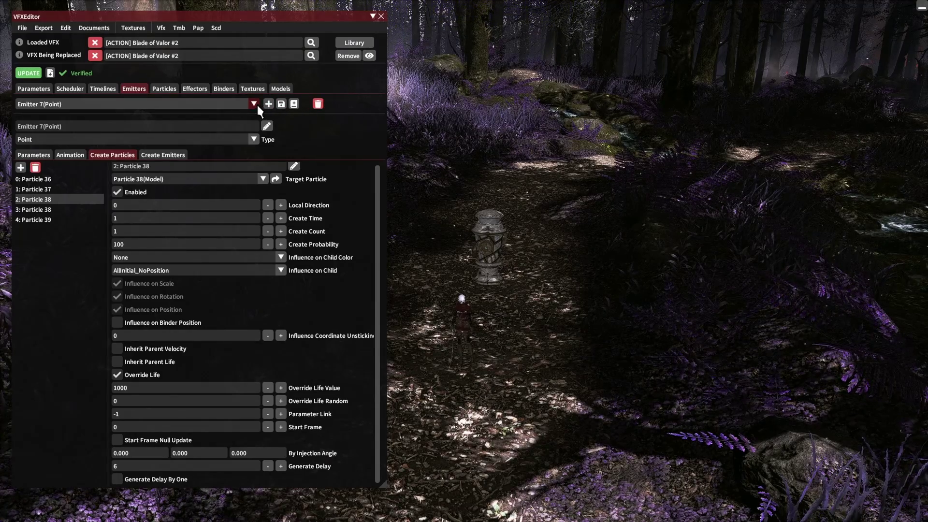
Step: Select Particle 38(Model) and show the RGB keyframes of its color animation
click(167, 88)
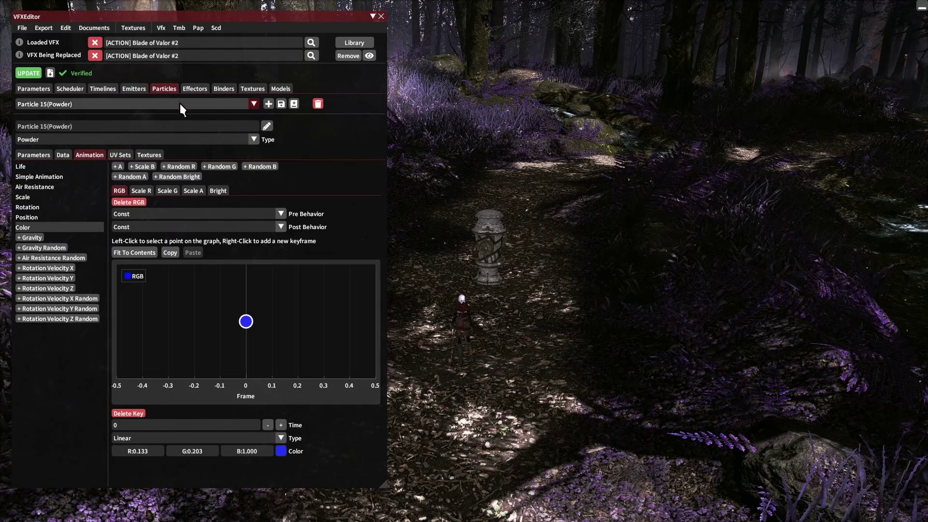
click(153, 105)
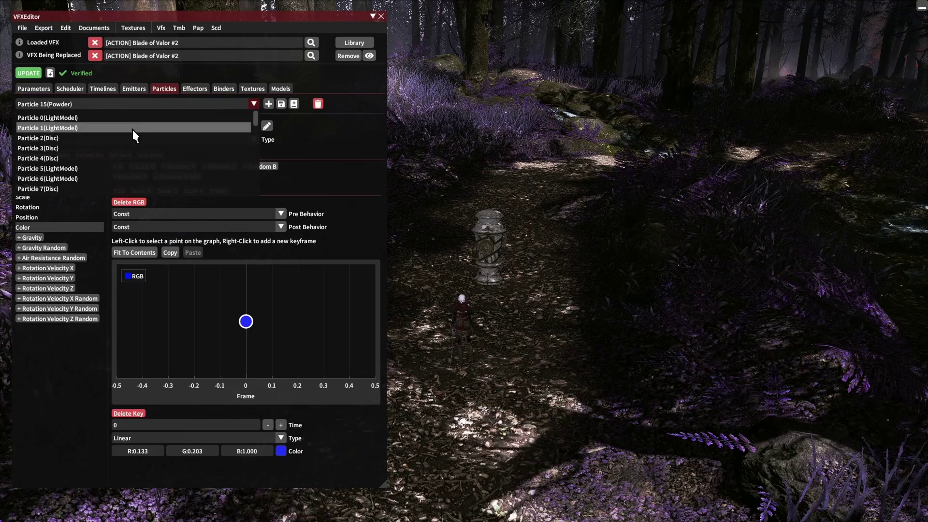
scroll(132, 129, down, 5)
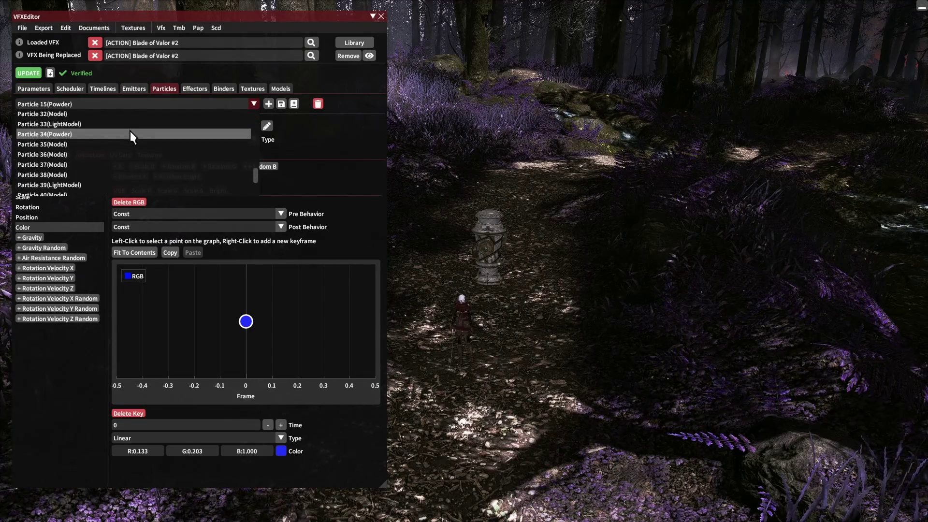
click(61, 175)
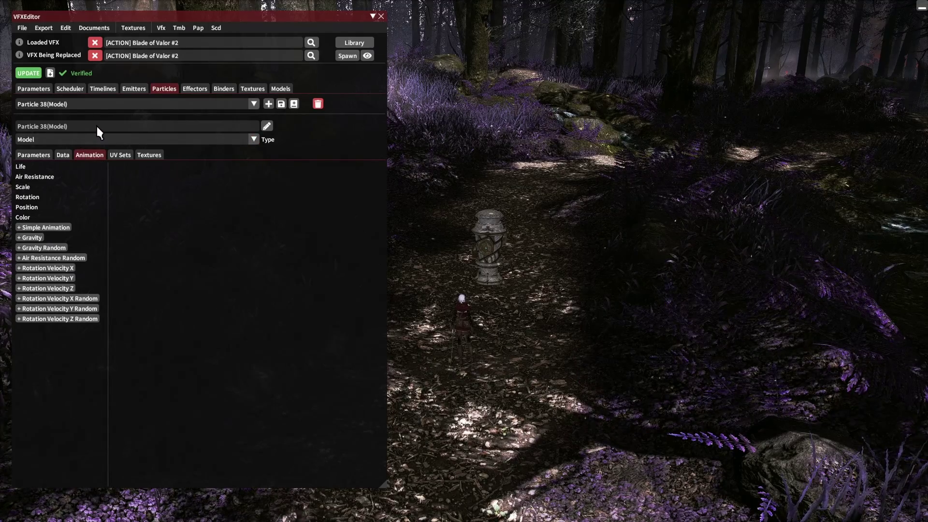
click(51, 218)
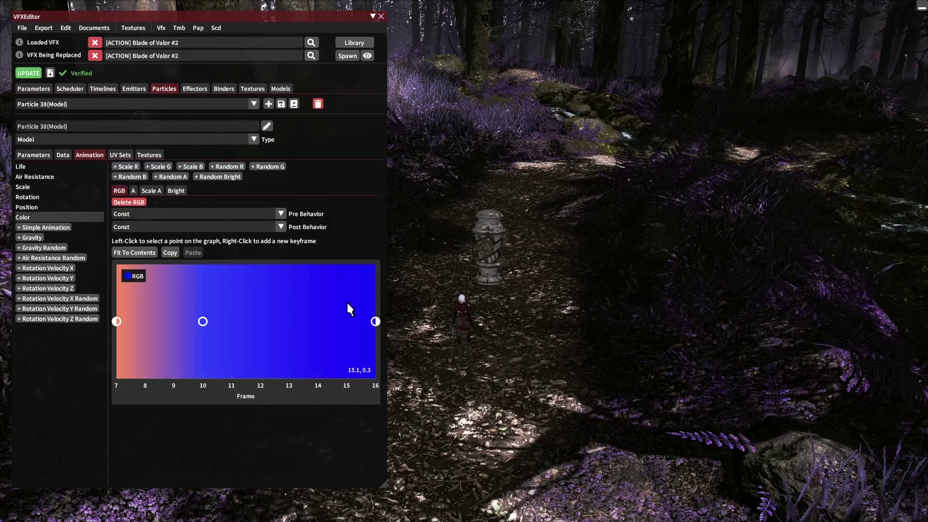
Step: Compare Particle 38's Color Begin and Color End data with its color animation
click(62, 155)
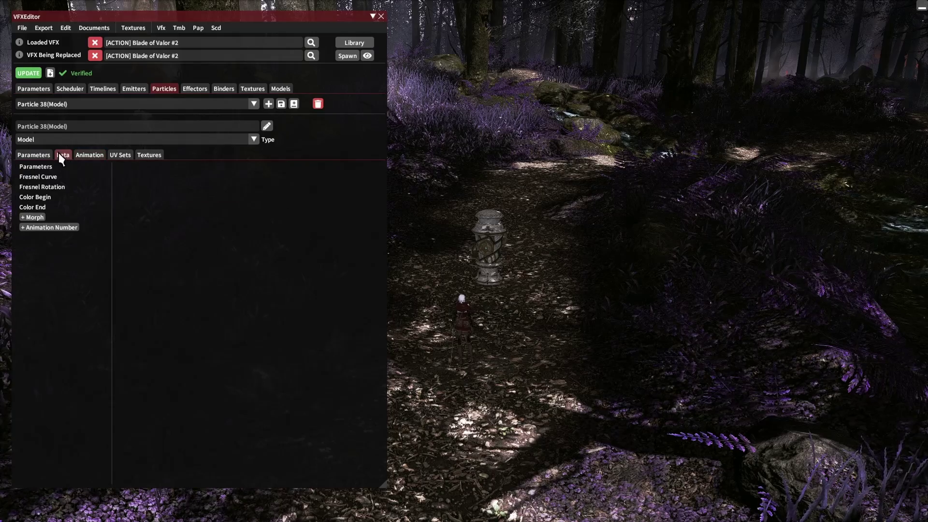
click(49, 197)
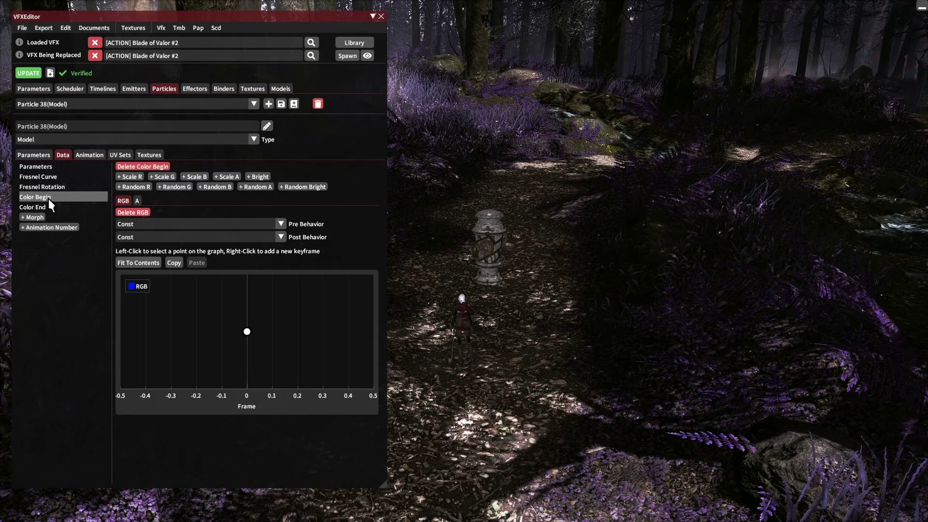
click(47, 206)
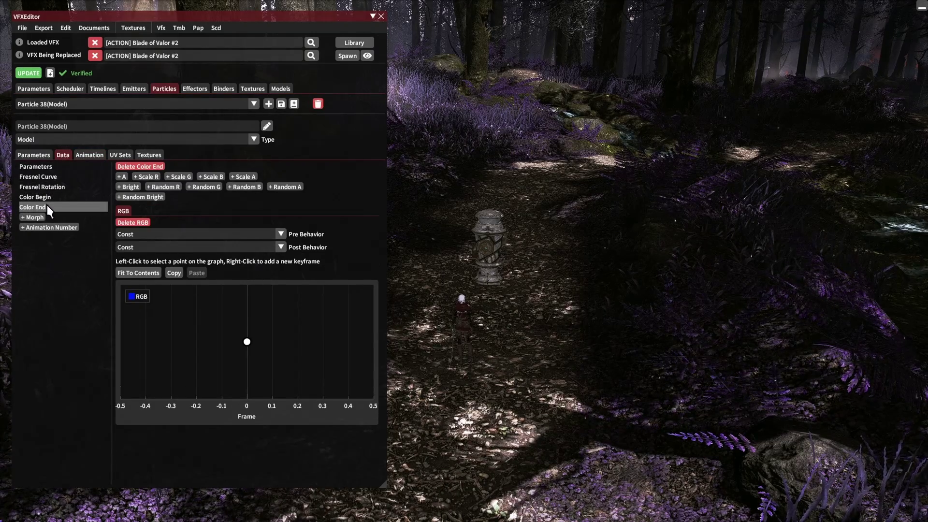
click(48, 198)
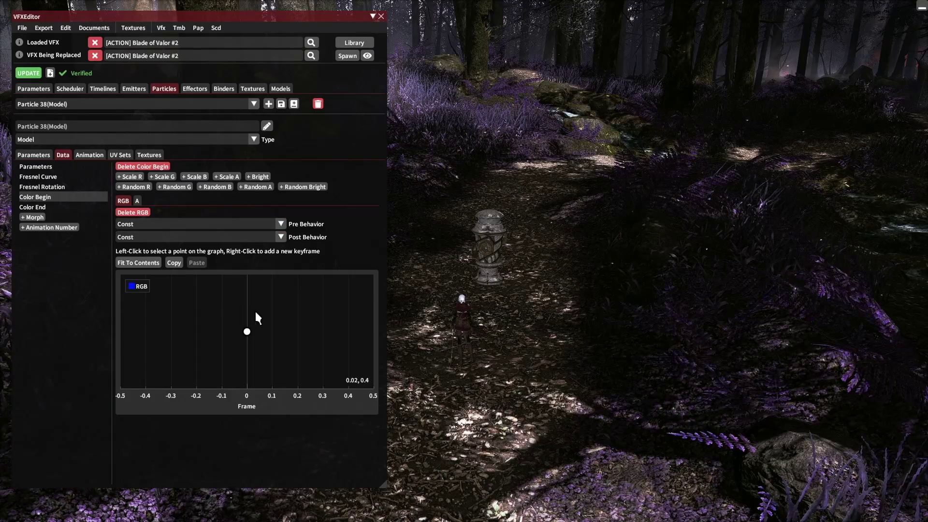
click(94, 157)
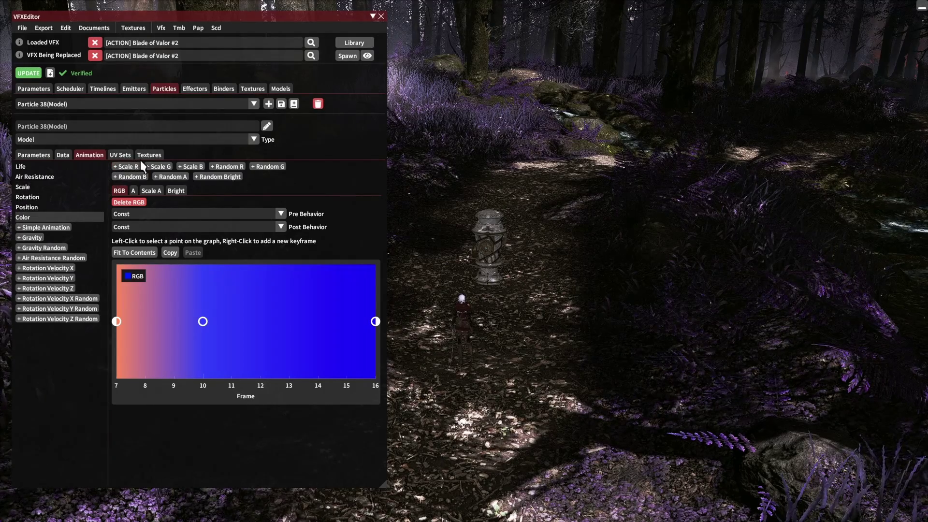
Step: Show Particle 38's Texture Color 1 settings and check the unassign options of its mask texture
click(153, 156)
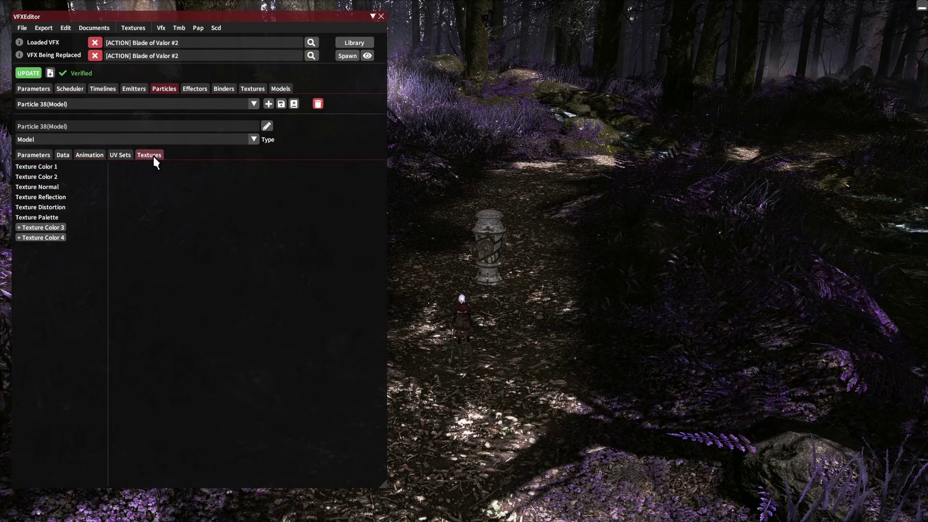
click(59, 167)
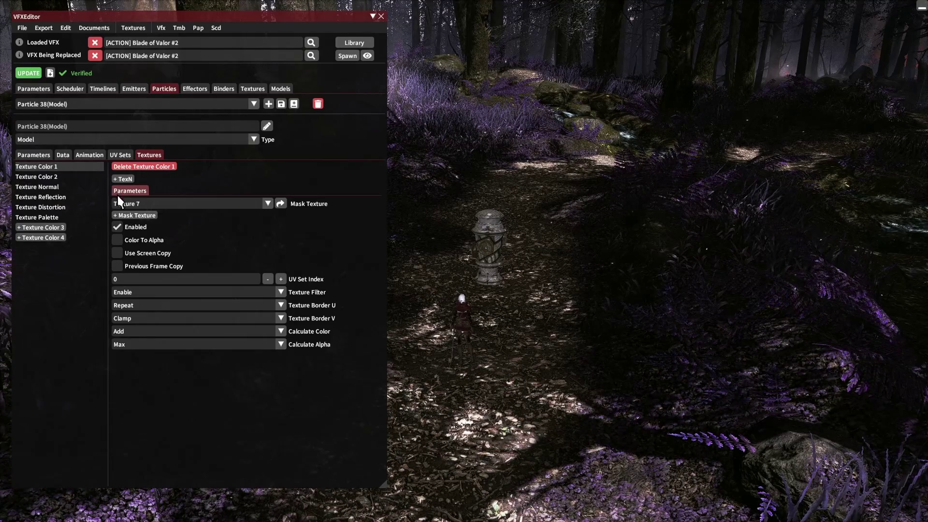
click(173, 203)
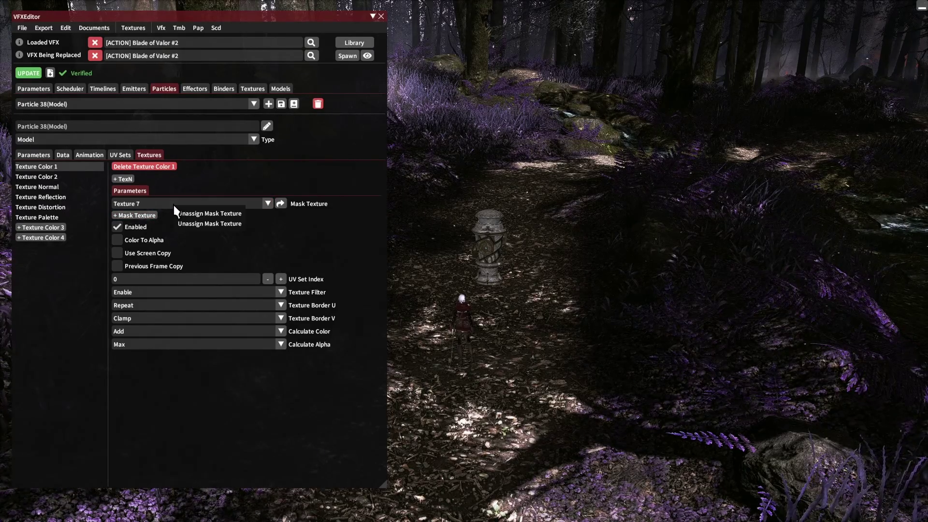
click(280, 236)
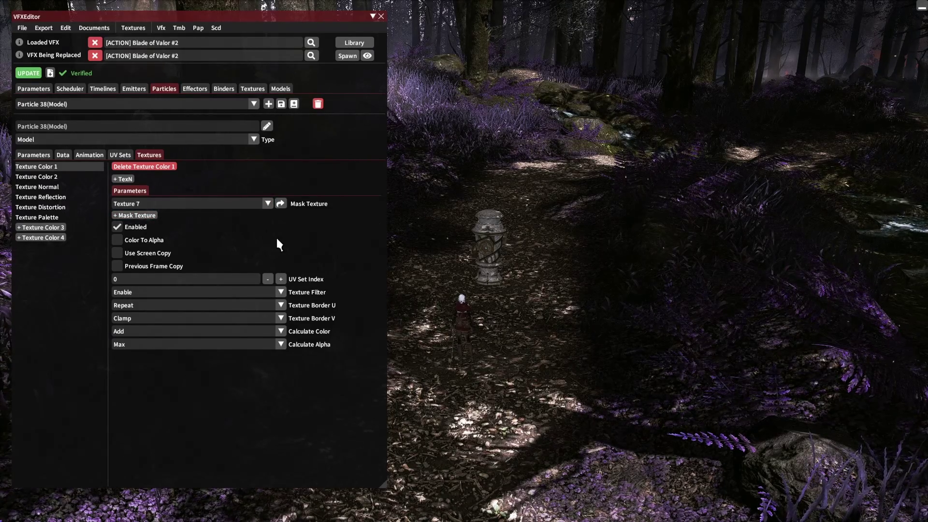
Step: Enable Color To Alpha on Particle 38's Texture Color 1, update the effect and spawn it on the target
click(118, 241)
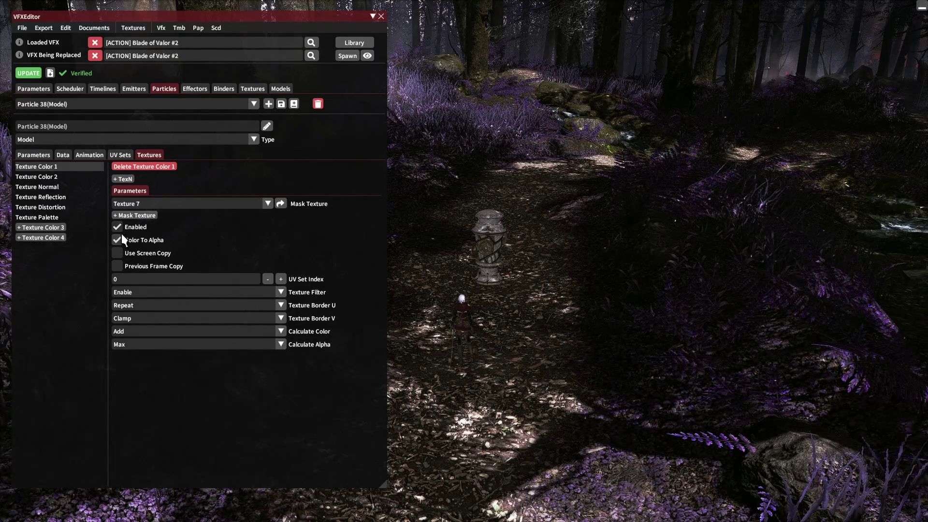
click(36, 72)
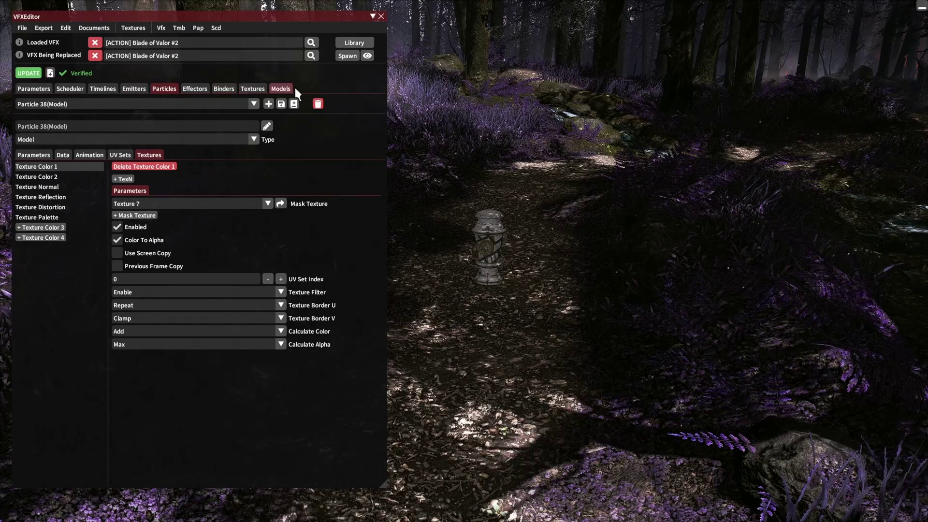
click(349, 58)
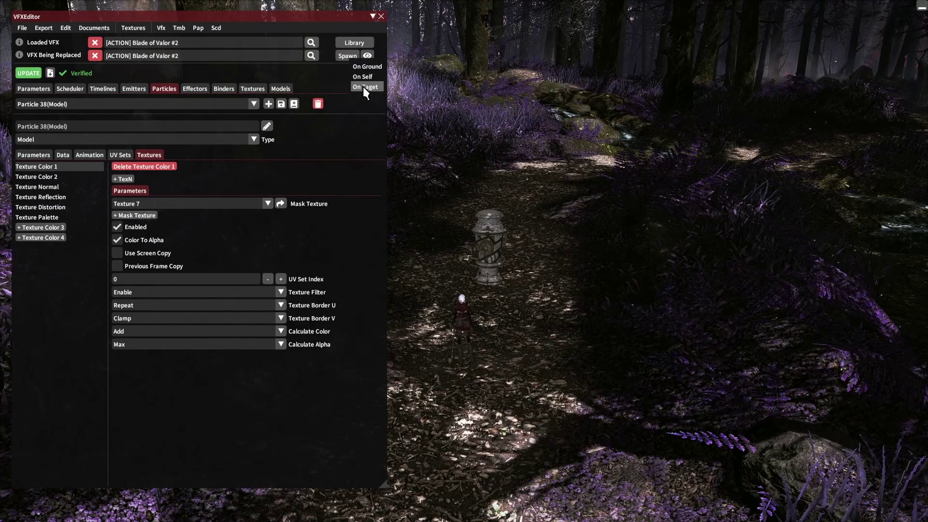
click(363, 87)
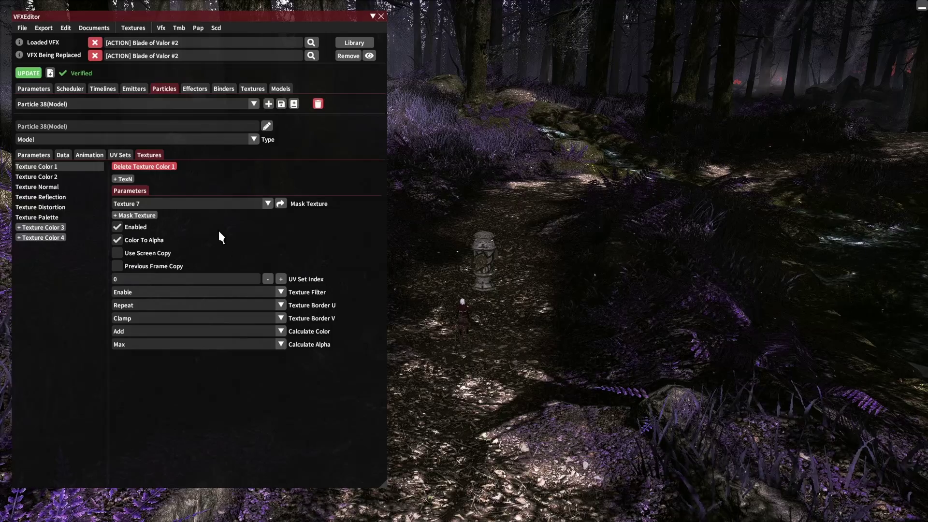
Step: Disable Color To Alpha on Texture Color 1, update the effect and spawn it on the target again
click(116, 240)
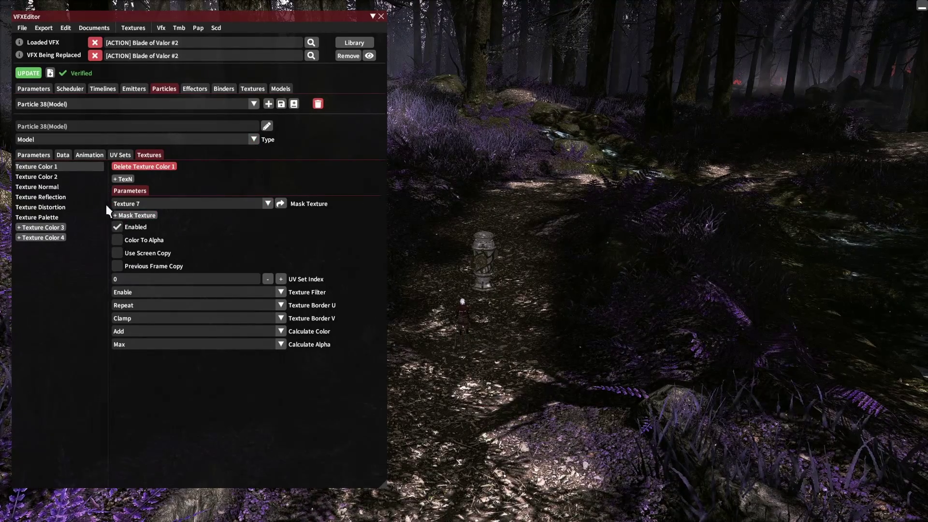
click(28, 72)
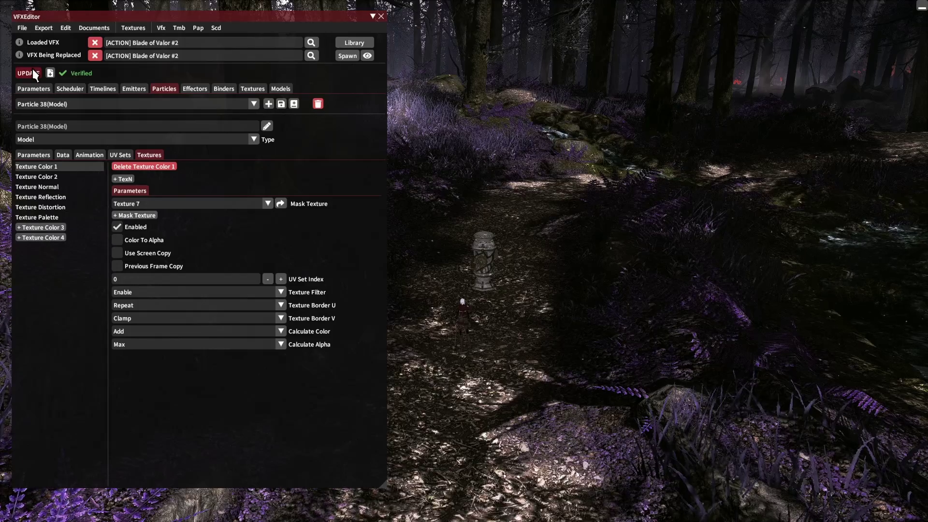
click(25, 73)
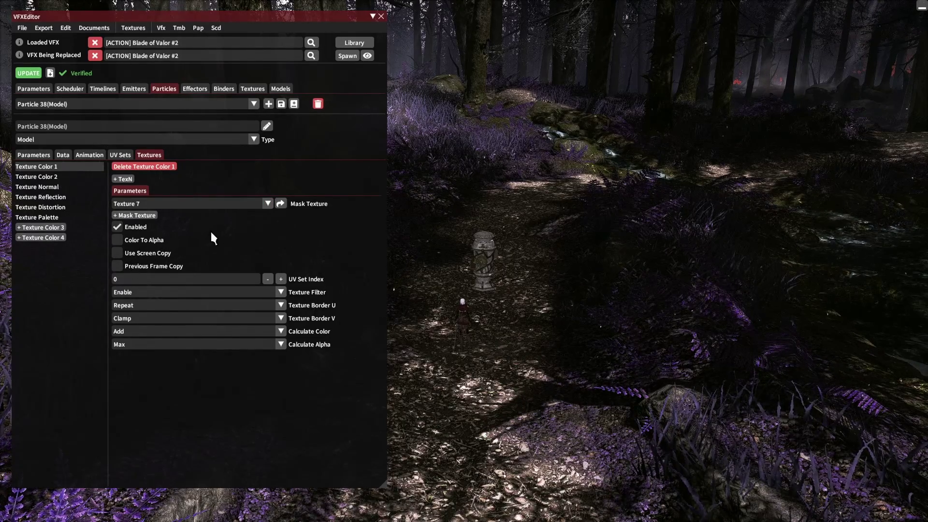
click(29, 75)
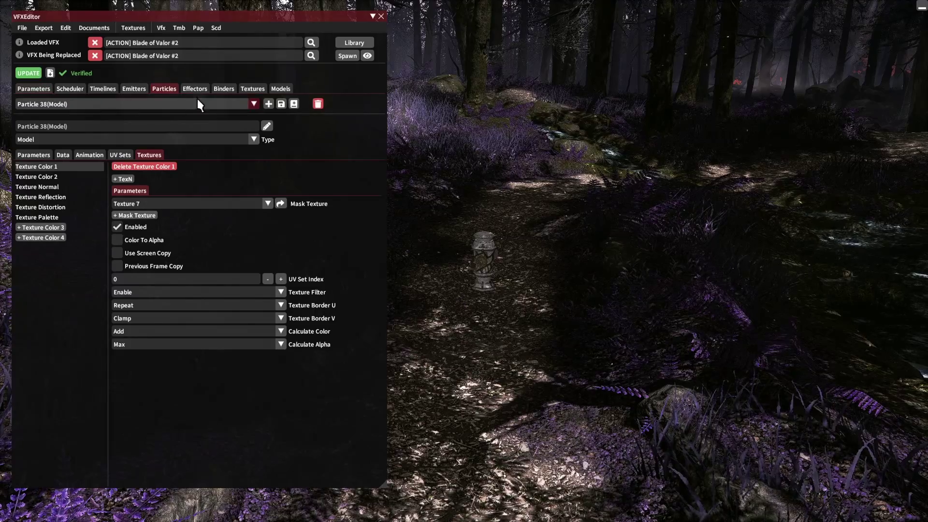
click(29, 73)
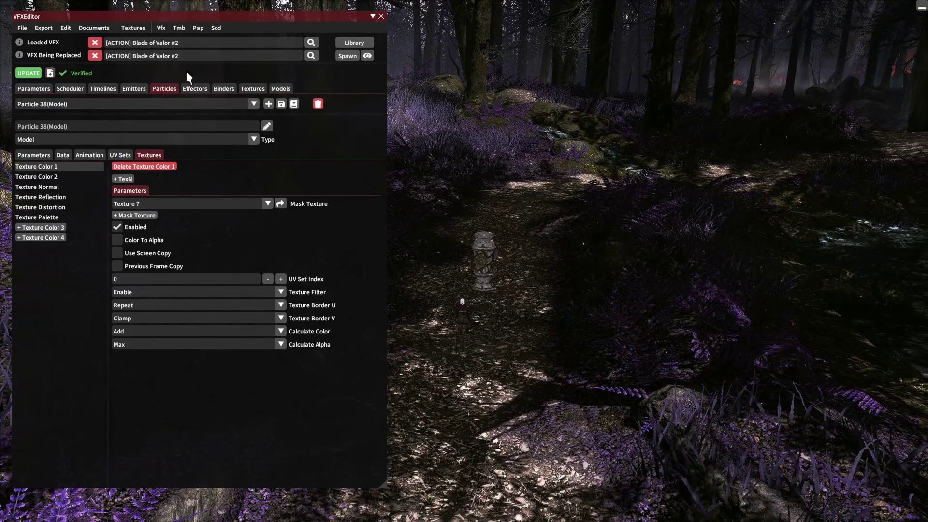
click(352, 56)
click(366, 85)
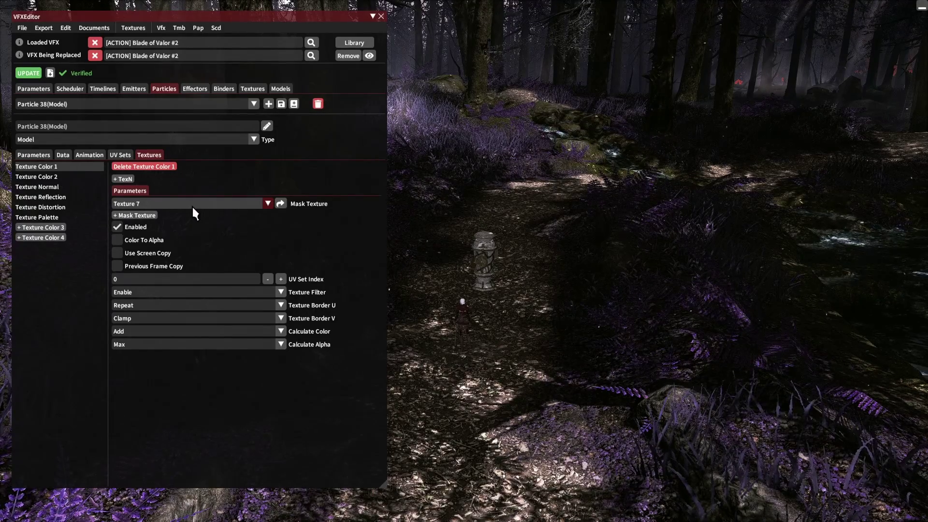
Step: Review the Texture Color 2, Texture Normal and Texture Reflection settings of Particle 38
click(56, 179)
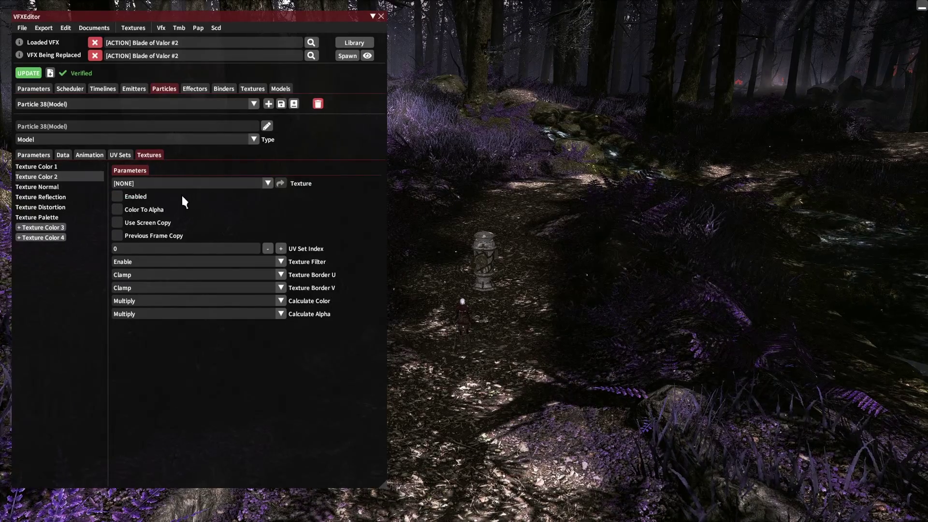
click(77, 189)
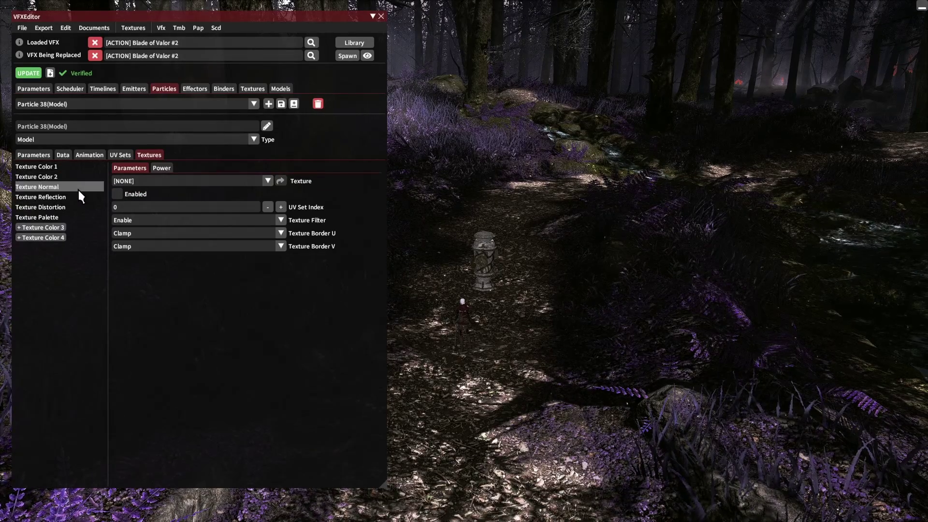
click(70, 198)
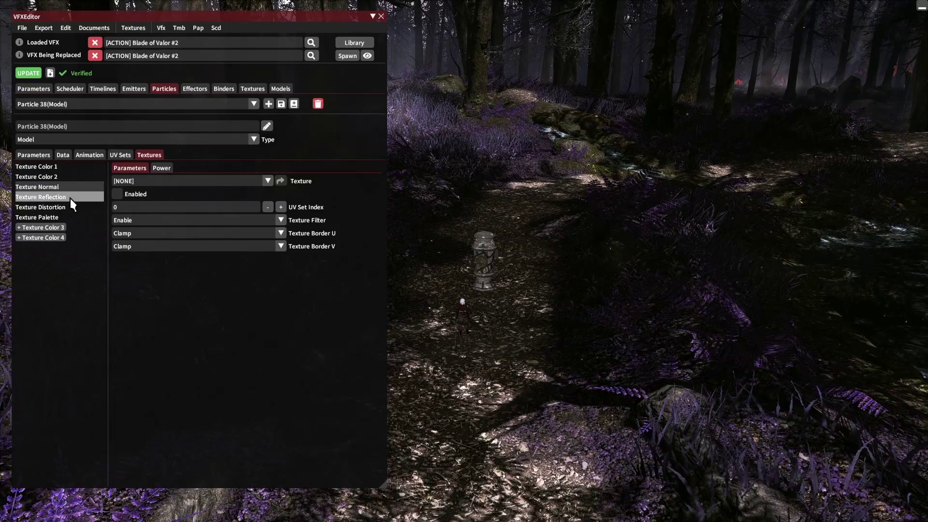
Step: Examine Particle 38's Texture Distortion settings and browse the textures available for it
click(65, 208)
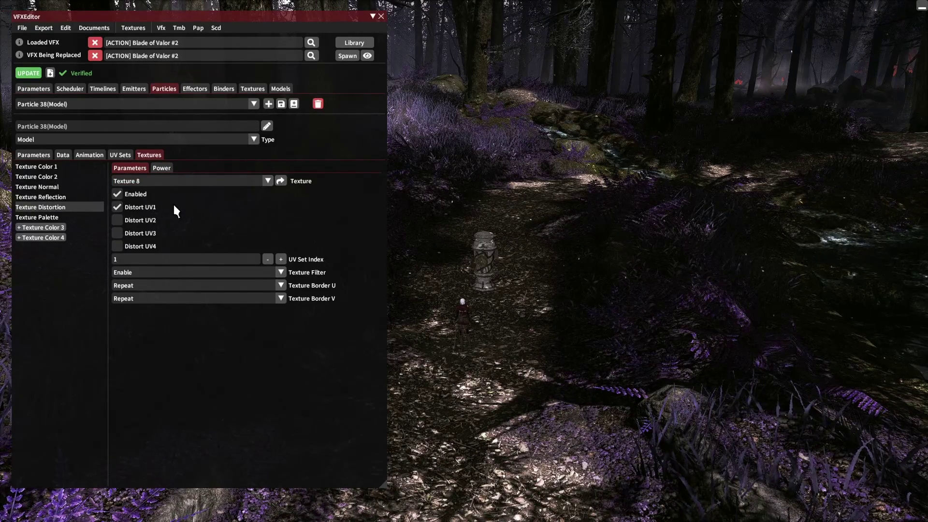
click(267, 181)
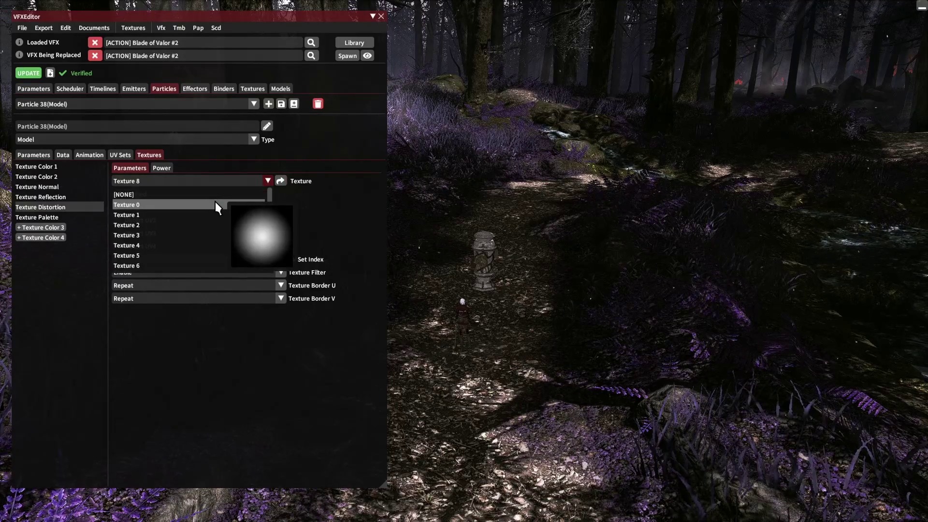
scroll(215, 202, down, 3)
mouse_move(149, 201)
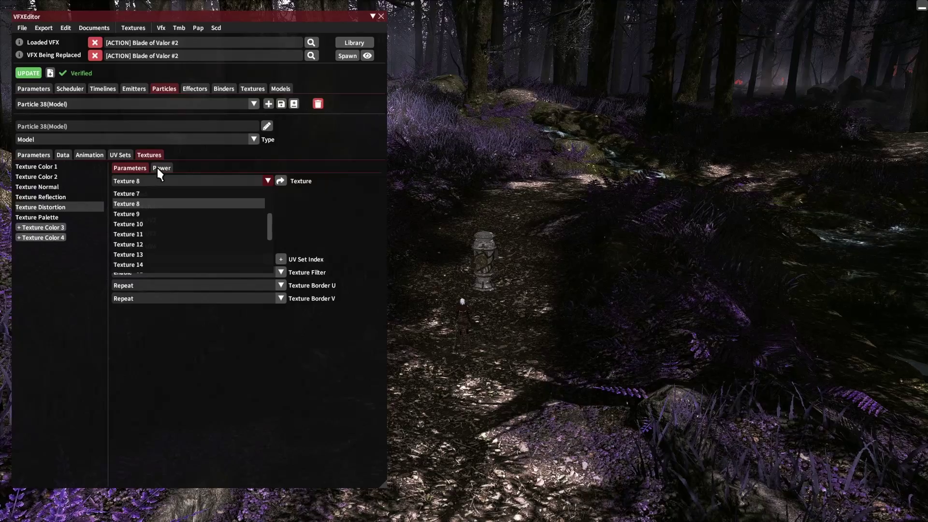
click(62, 207)
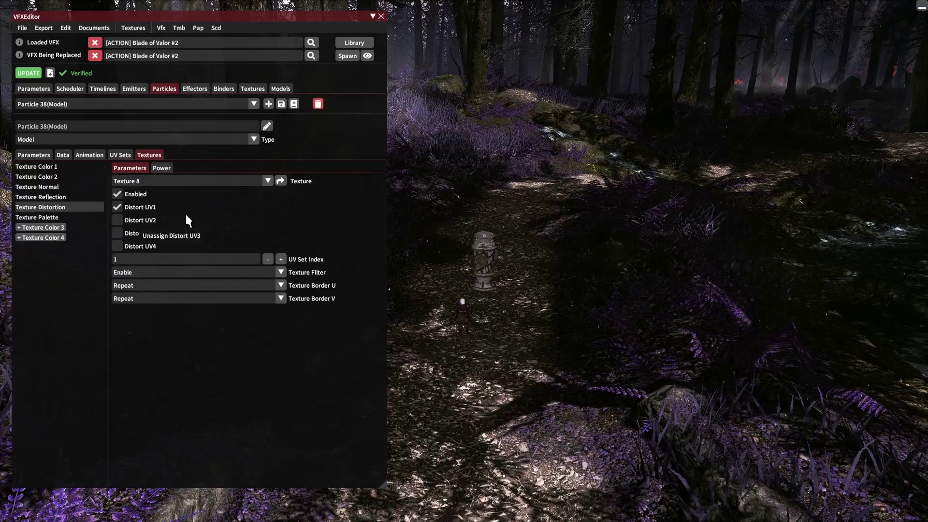
Step: Turn off Distort UV1 and Enabled for Particle 38's Texture Distortion and spawn the effect on the target
click(117, 206)
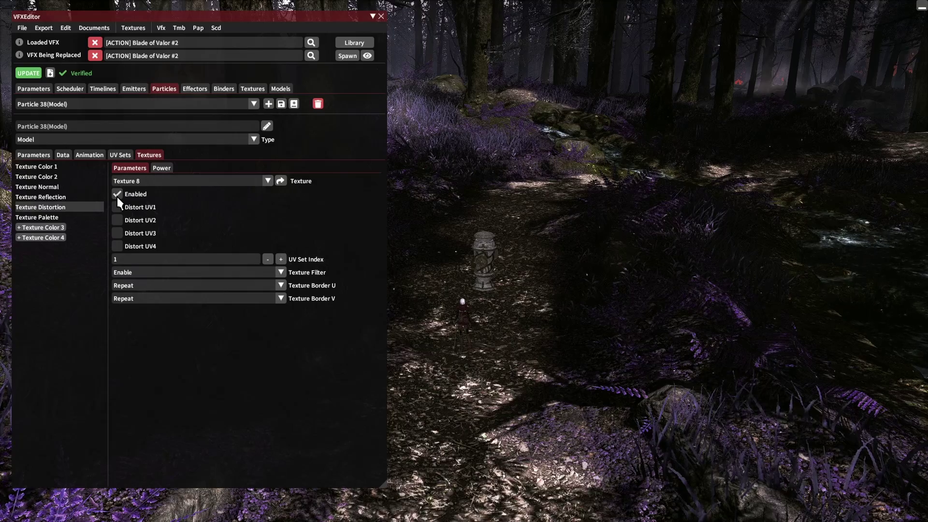
click(117, 194)
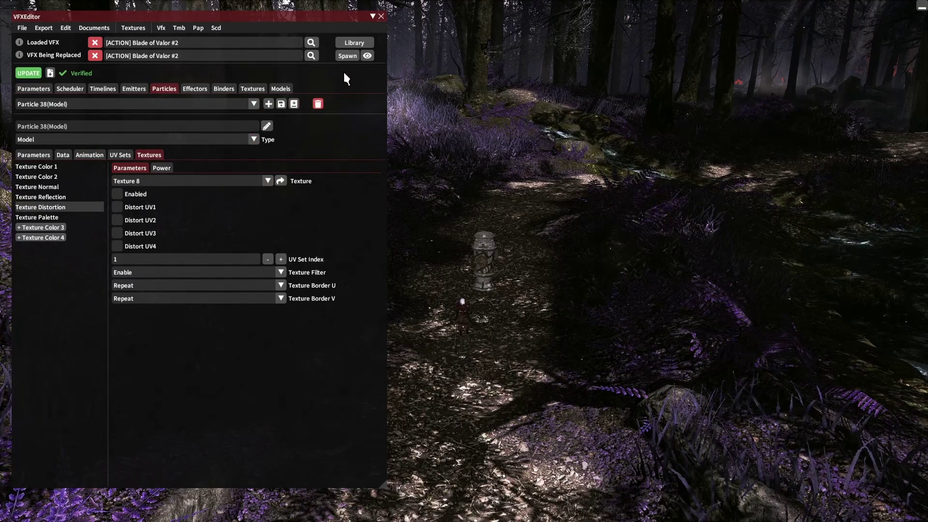
click(352, 56)
click(370, 87)
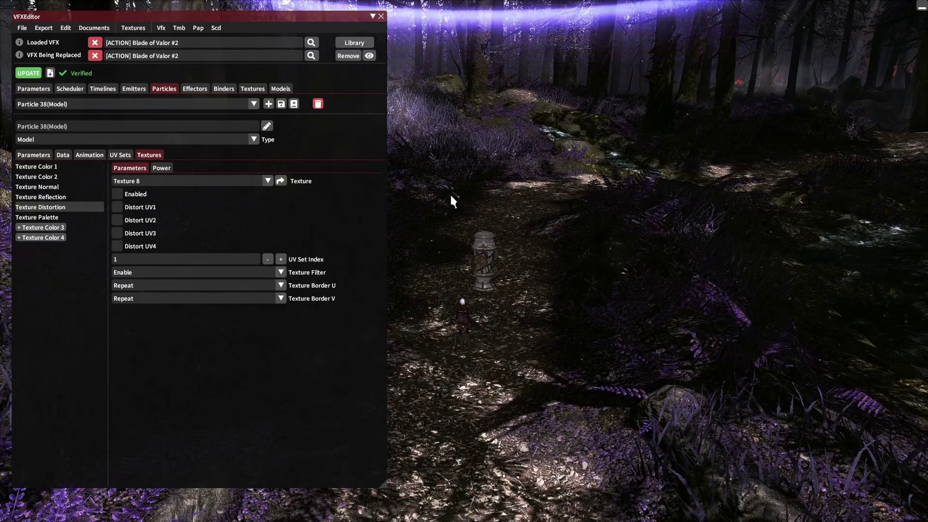
Step: Turn Enabled and Distort UV1 back on for Texture Distortion, update the effect and respawn it on the target
click(118, 194)
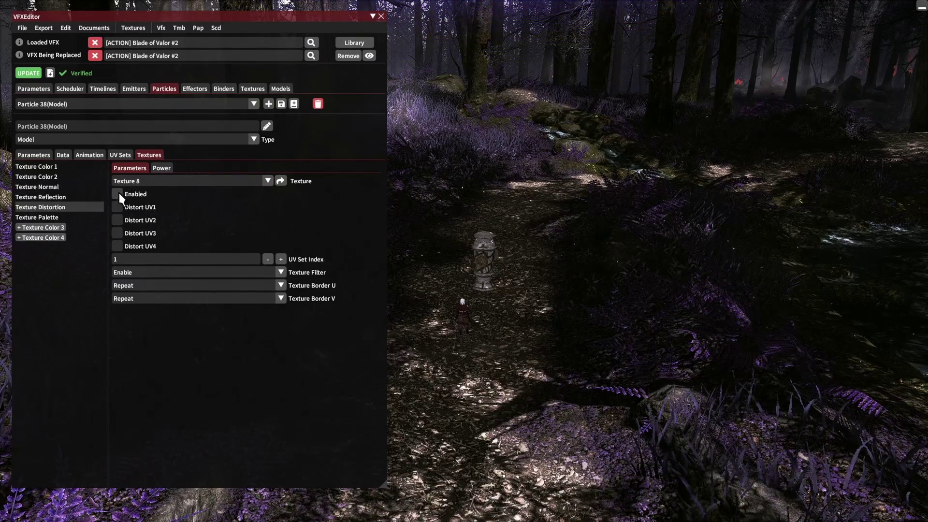
click(117, 206)
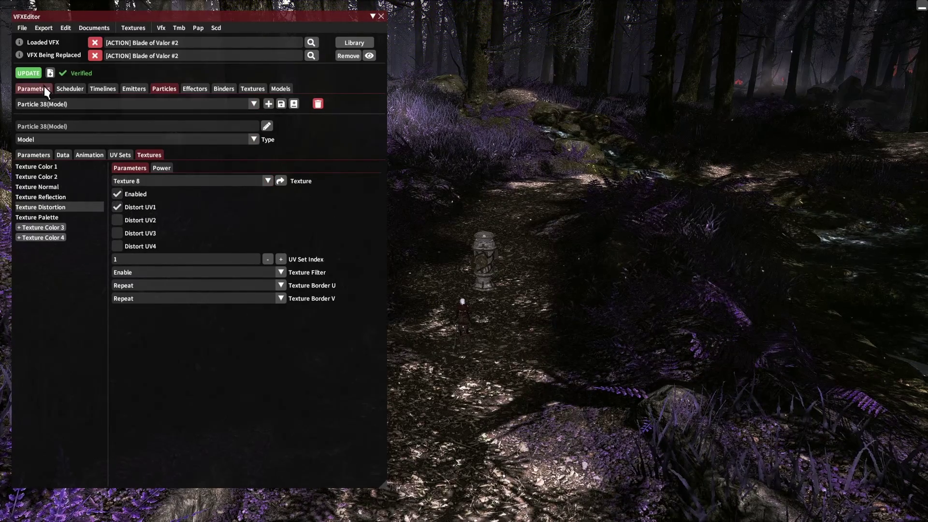
click(36, 75)
click(154, 89)
click(356, 57)
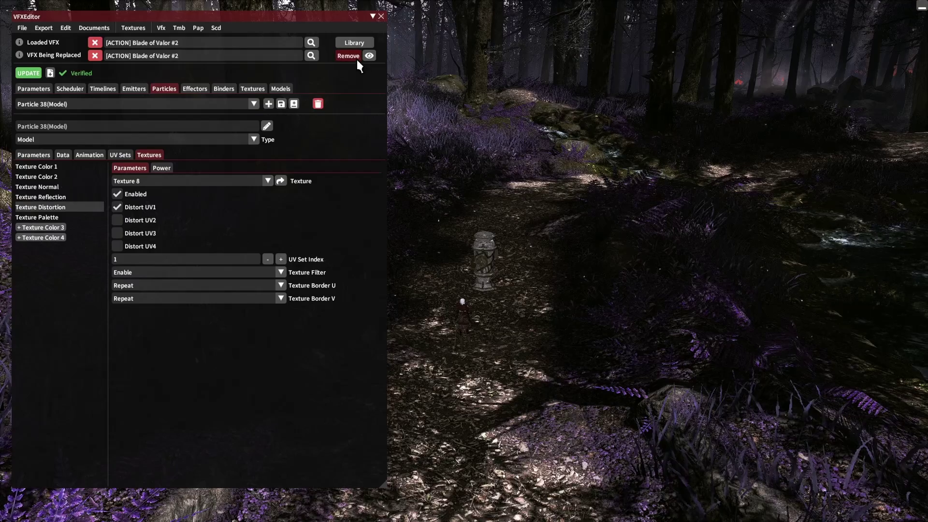
click(347, 57)
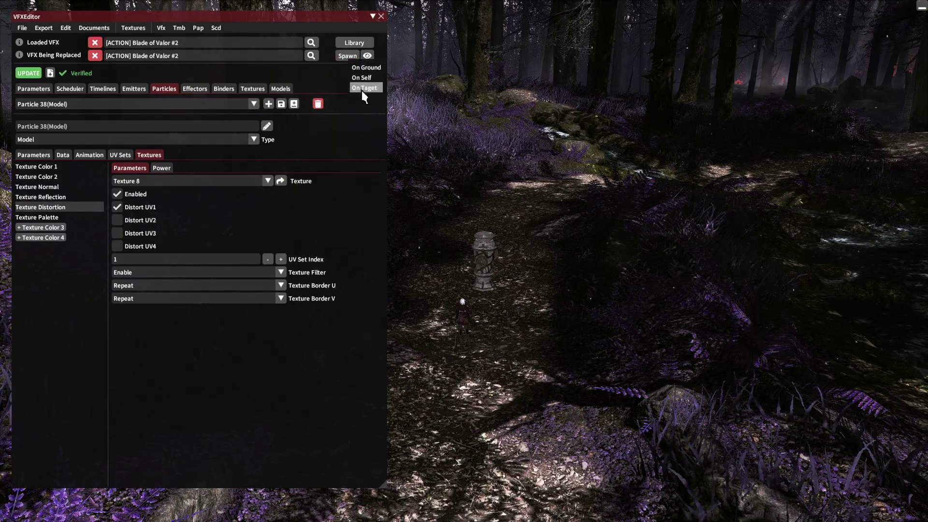
click(362, 90)
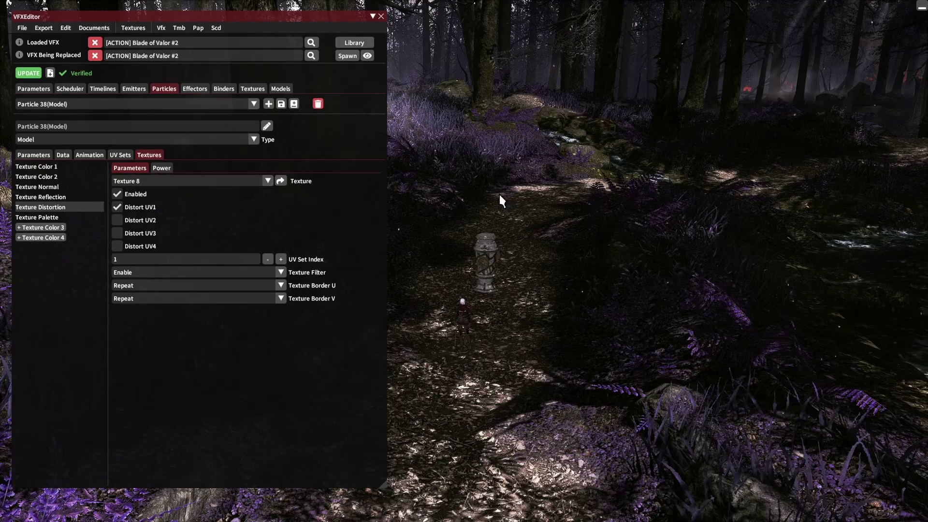
Step: Disable Particle 38's Texture Distortion together with its Distort UV1 option
click(117, 208)
click(118, 194)
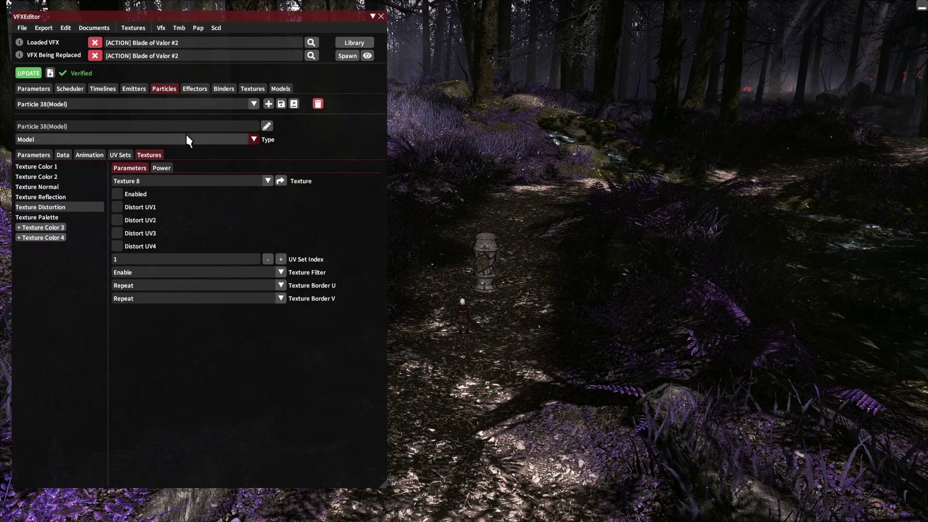
Step: Export Texture 7 in DDS format as "light bar" into the Particle Textures folder
click(254, 88)
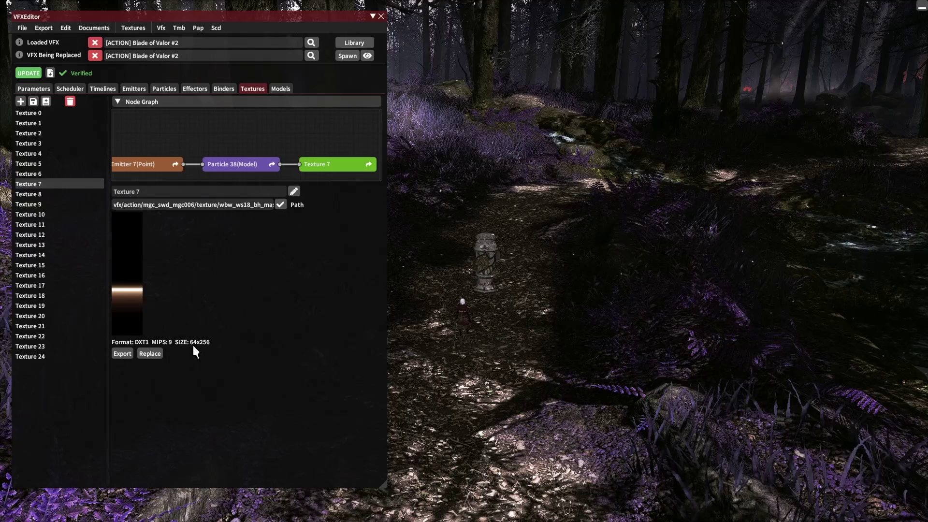
click(124, 354)
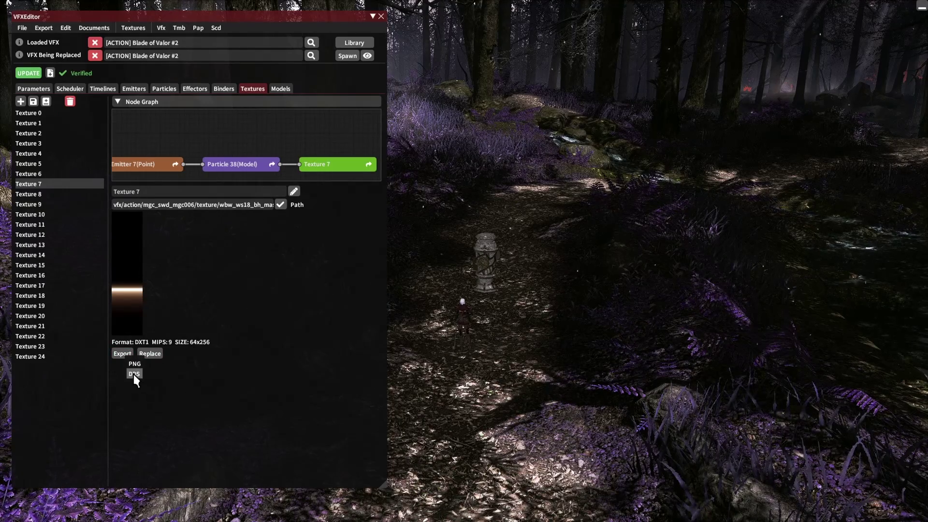
click(134, 373)
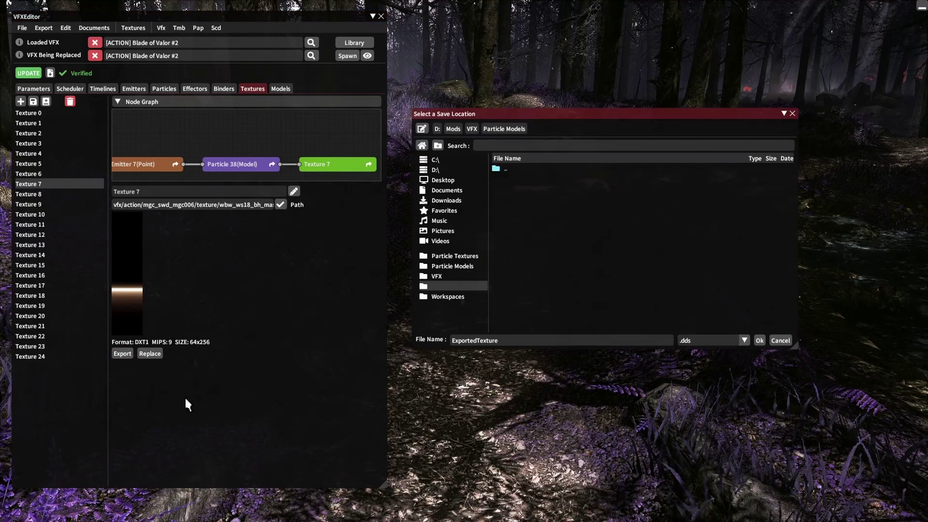
click(459, 257)
double_click(492, 340)
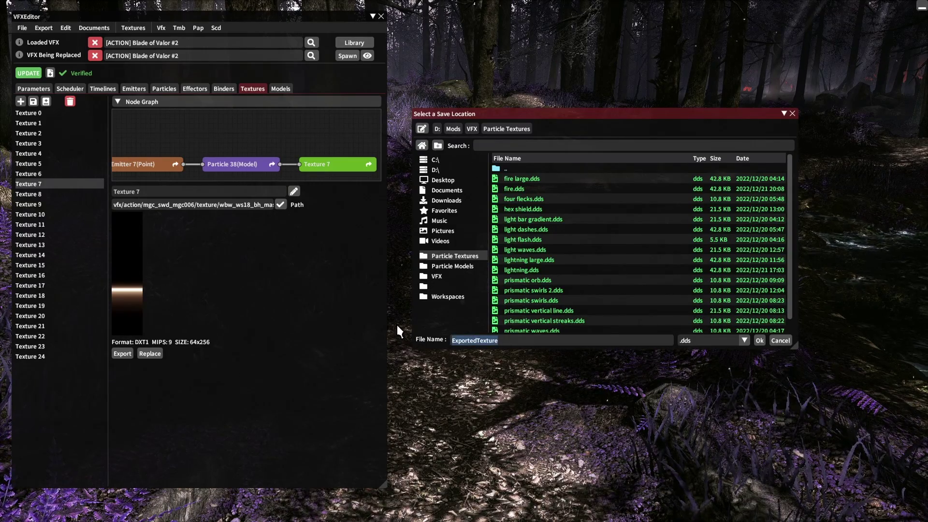
text(light)
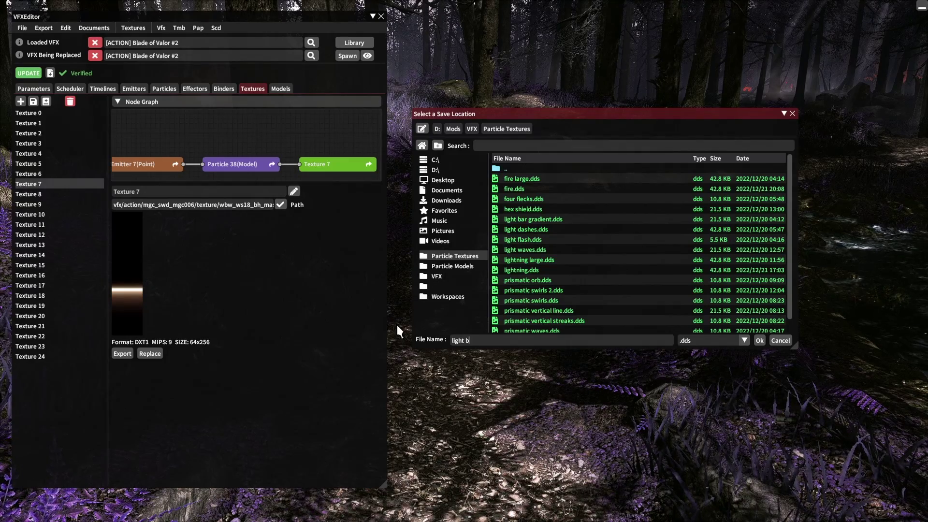
text( bar)
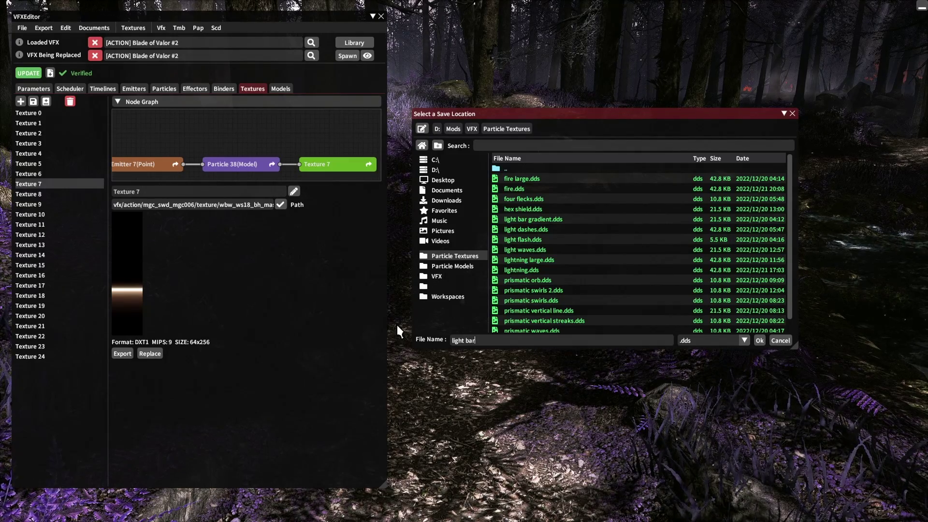
click(760, 340)
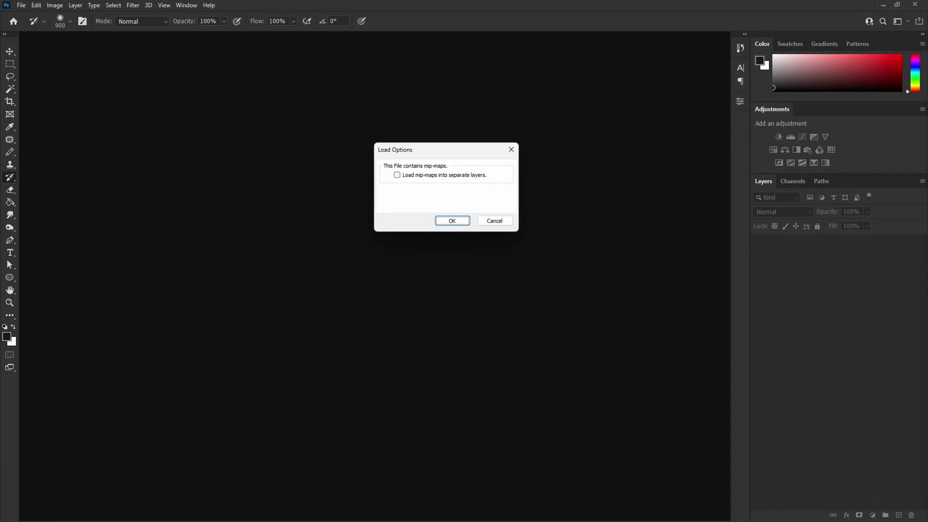
Step: Load light bar.dds in Photoshop without separate mip-map layers and set its saturation to -100
click(452, 220)
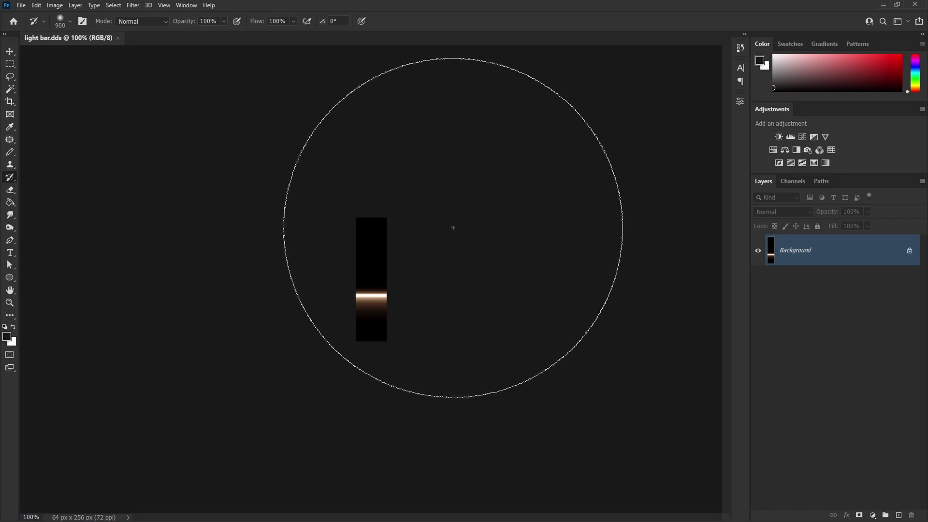
key(ctrl+u)
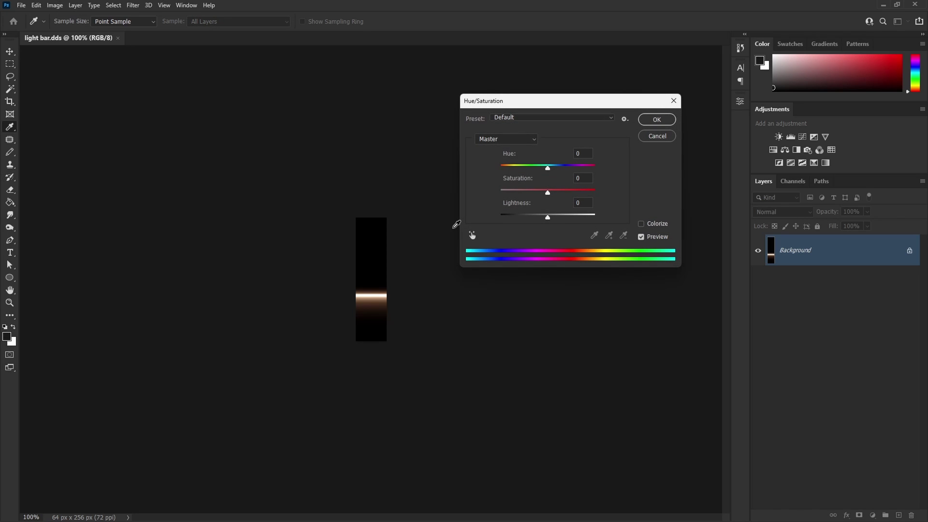
drag(517, 179, 454, 184)
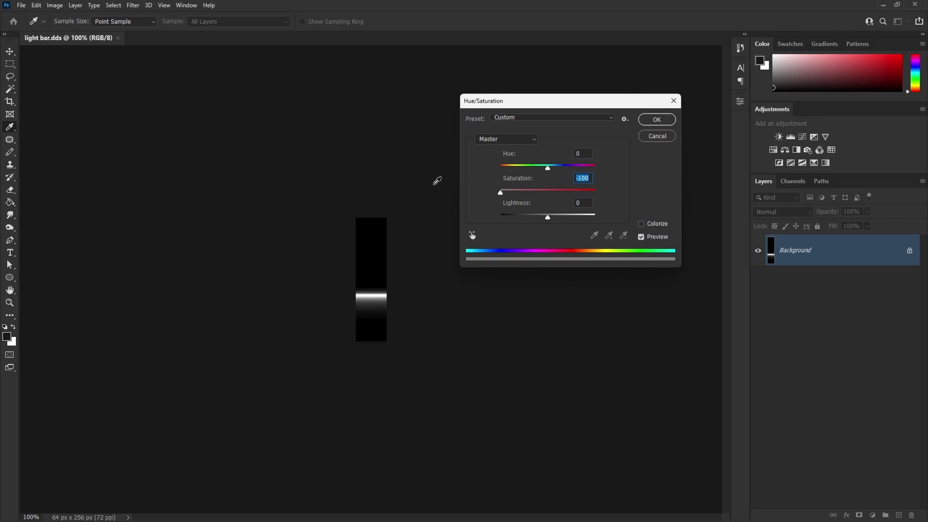
click(674, 123)
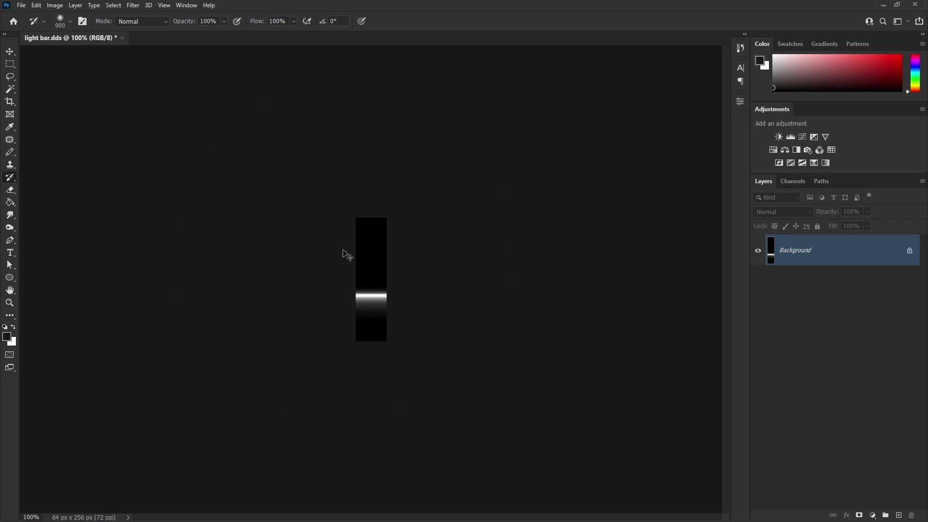
Step: Widen the canvas of the light bar texture to 128 pixels
key(ctrl+alt+c)
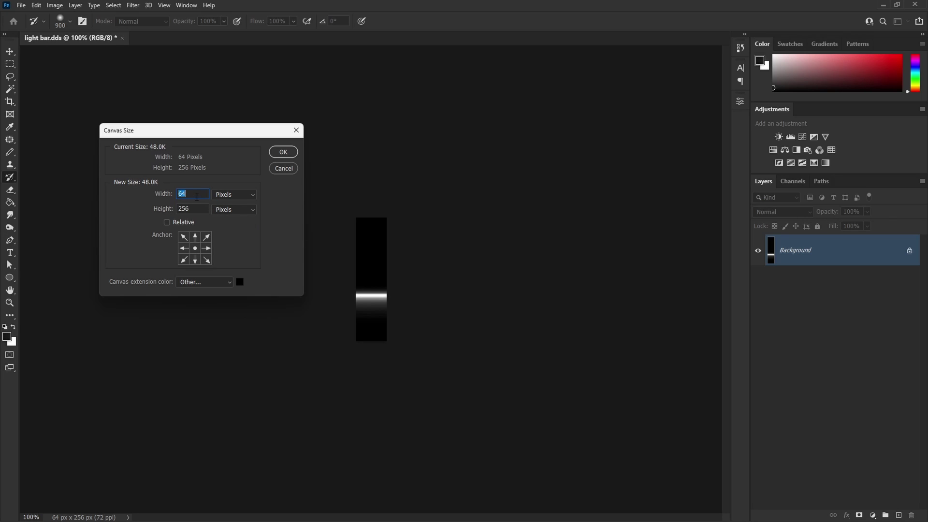
text(128)
key(Return)
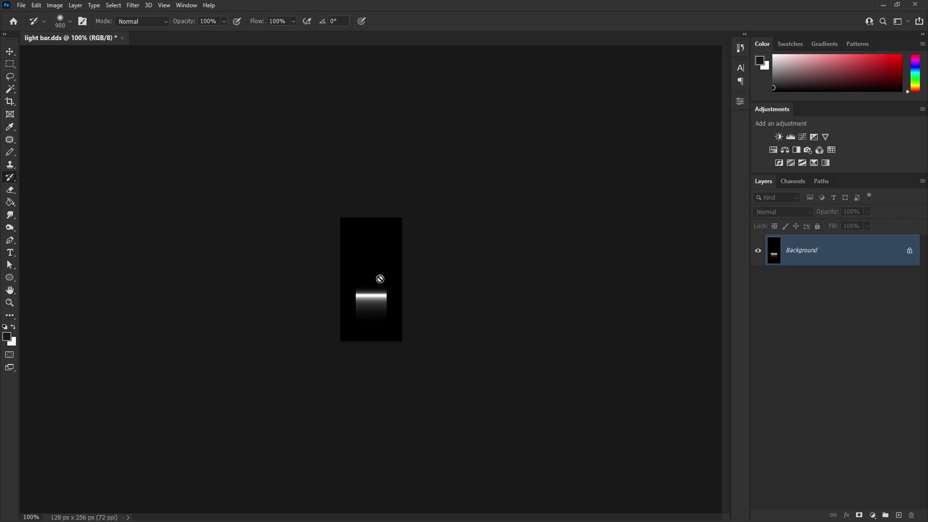
Step: Save the light bar texture as Color with BC1 4bpp (Linear) compression and auto-generated mip maps
click(883, 5)
key(ctrl+s)
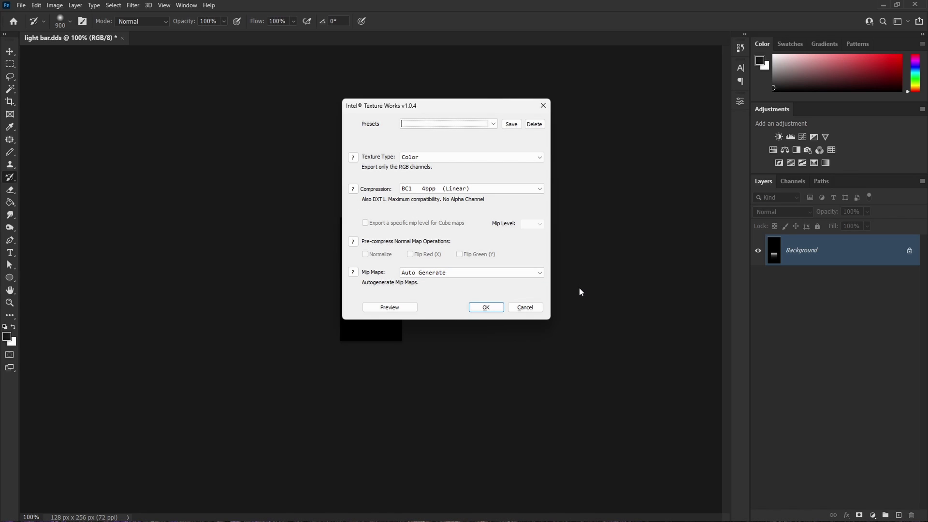
click(493, 307)
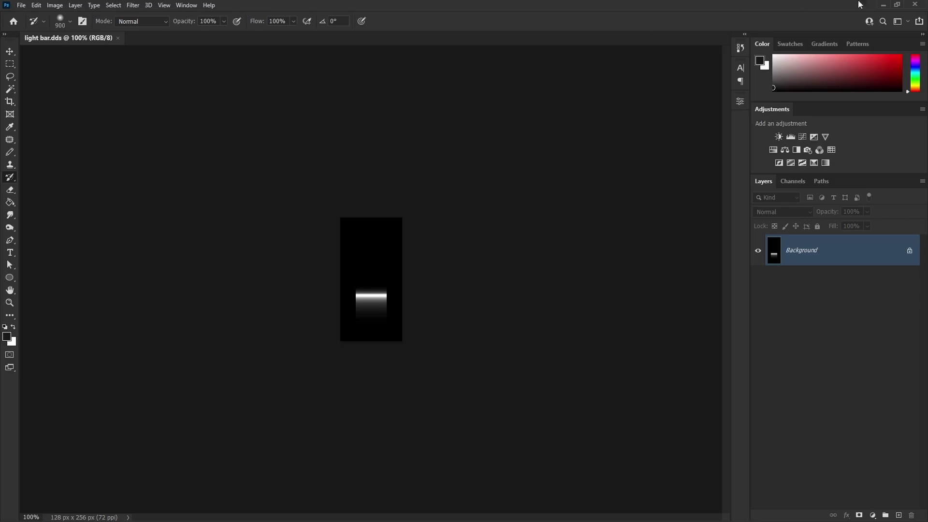
Step: Return to VFXEditor and replace Texture 7 with light bar.dds from the Particle Textures folder
click(883, 5)
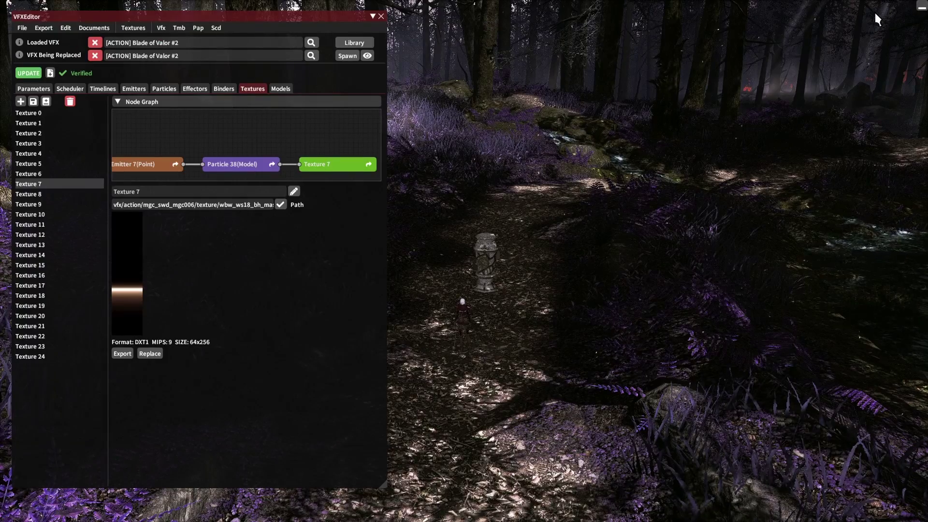
click(159, 353)
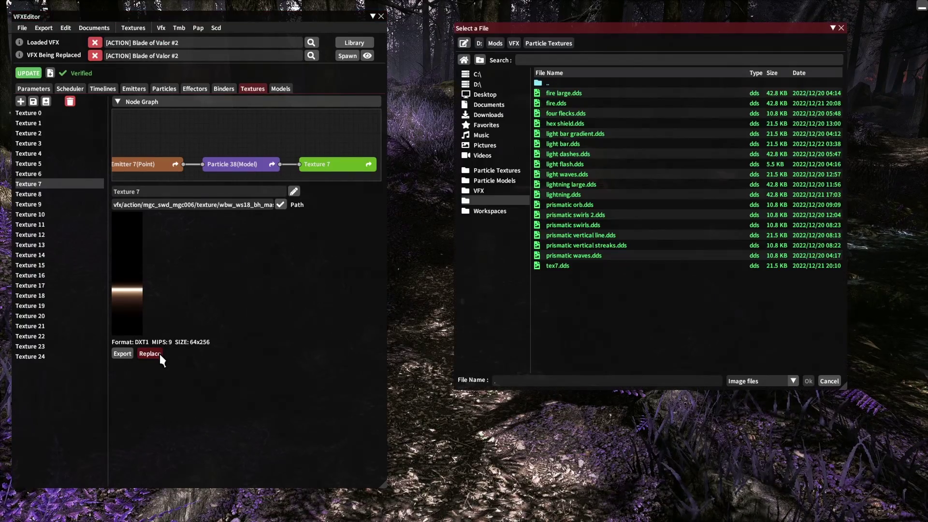
click(578, 142)
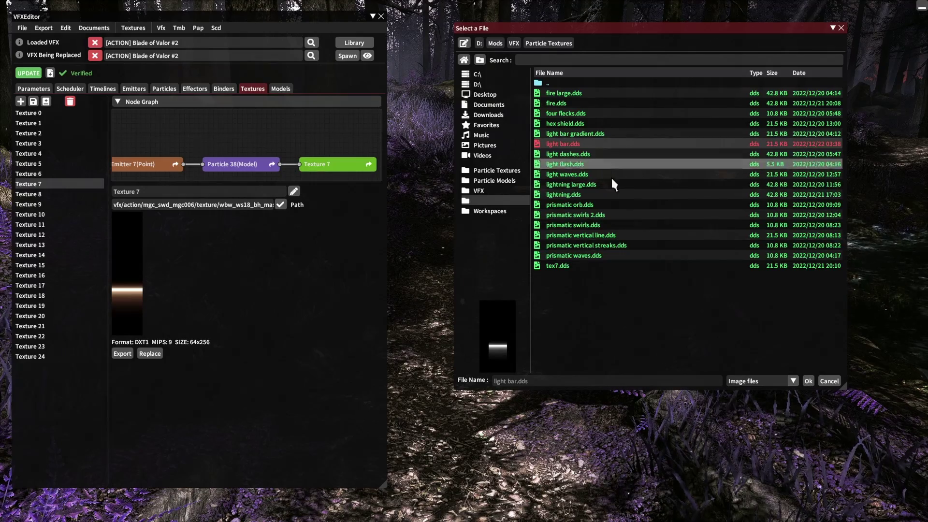
click(807, 381)
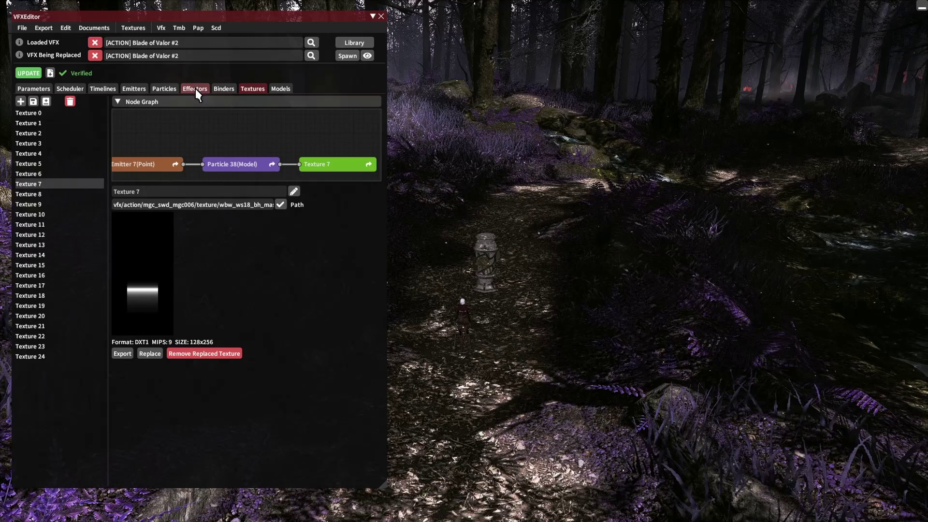
Step: Recolor the frame 7 RGB keyframe of Particle 38's color animation to blue (R 0.065, G 0.000, B 1.000)
click(170, 89)
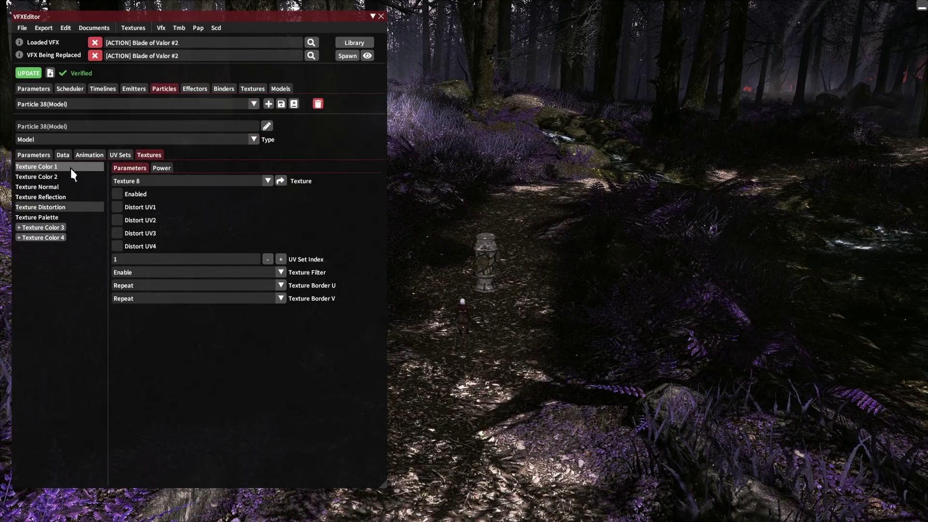
click(92, 155)
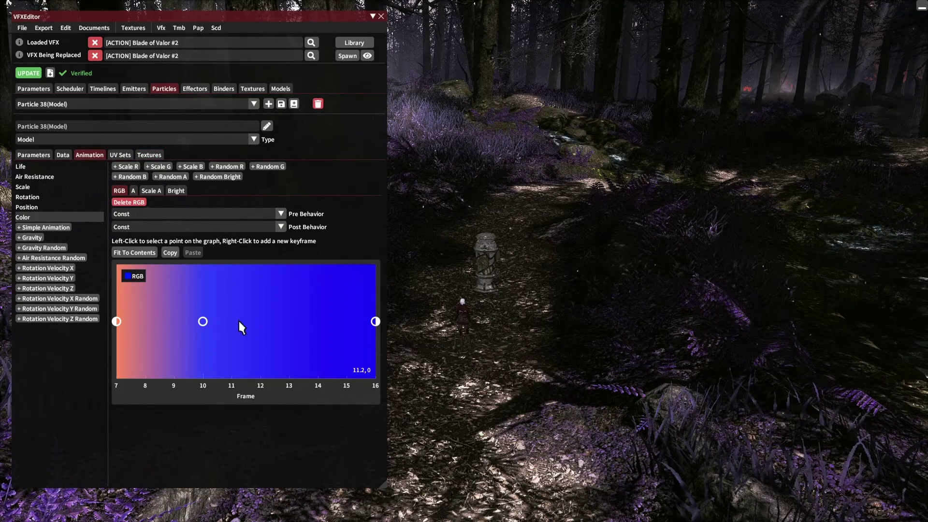
click(120, 326)
click(283, 451)
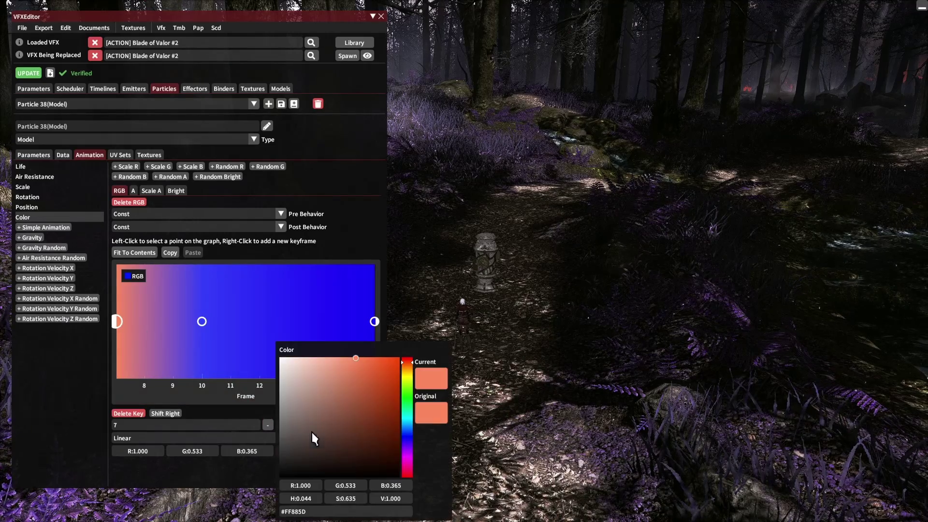
click(407, 438)
drag(400, 375, 404, 349)
click(415, 320)
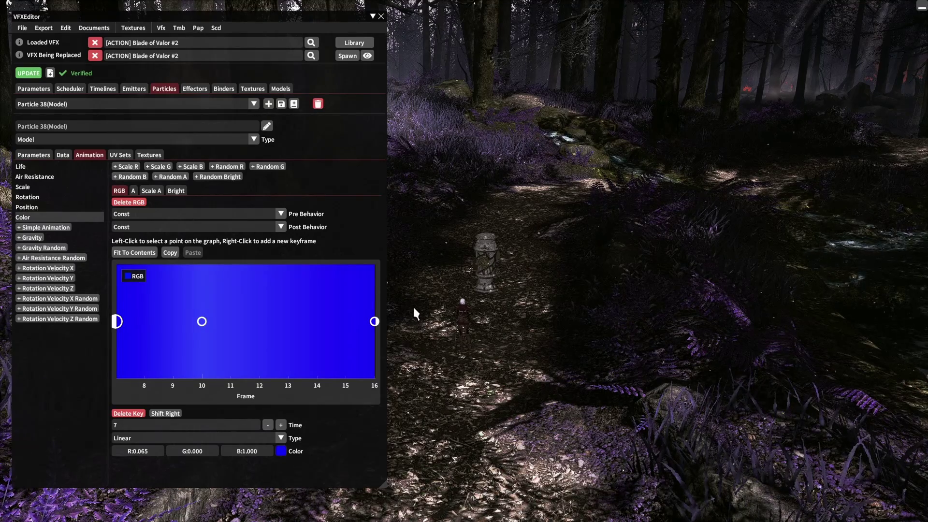
Step: Update the effect with the blue recolor and spawn it on the target
click(348, 57)
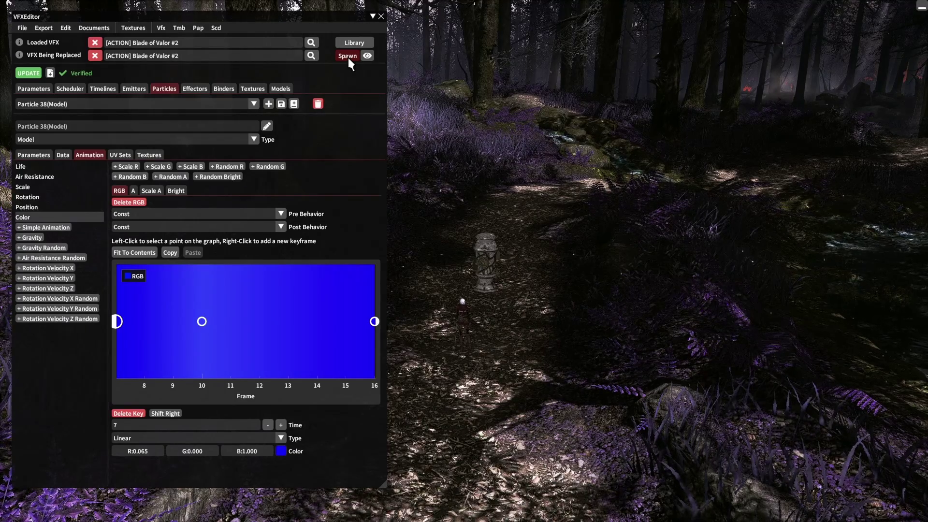
click(33, 71)
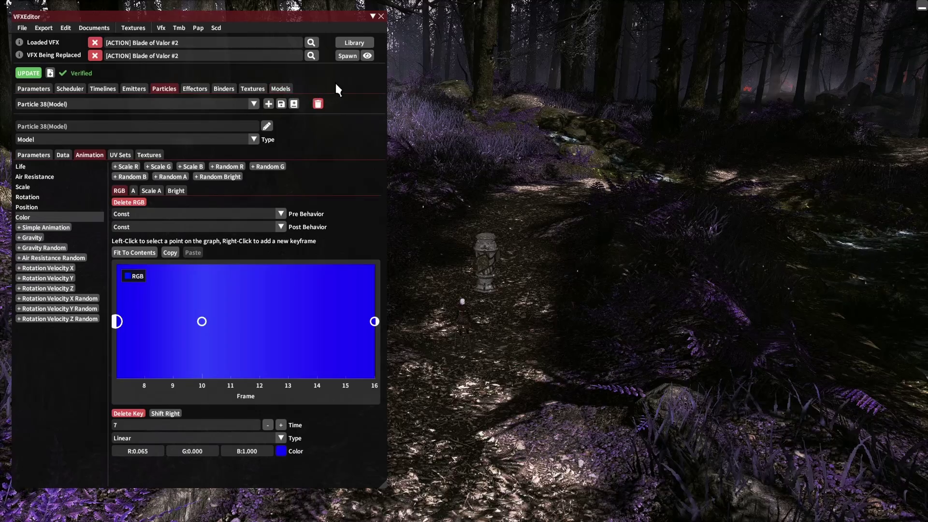
click(349, 59)
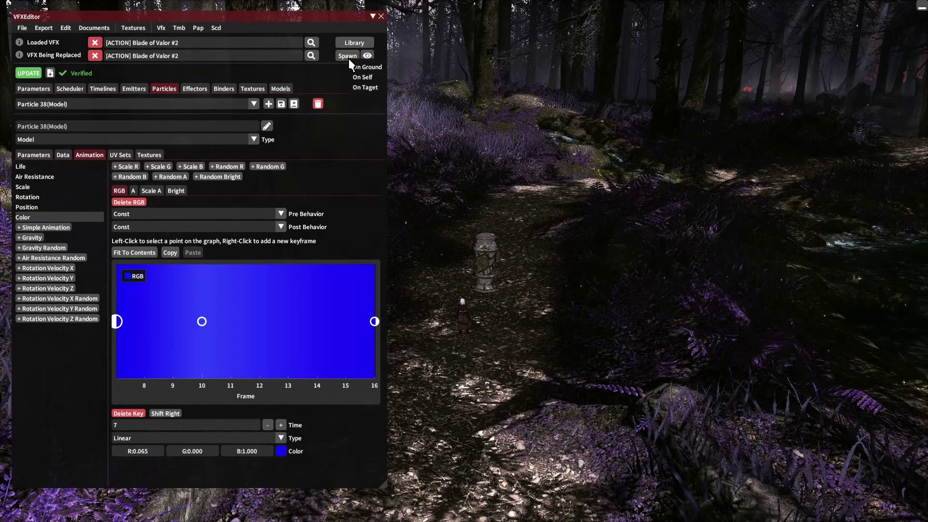
click(364, 88)
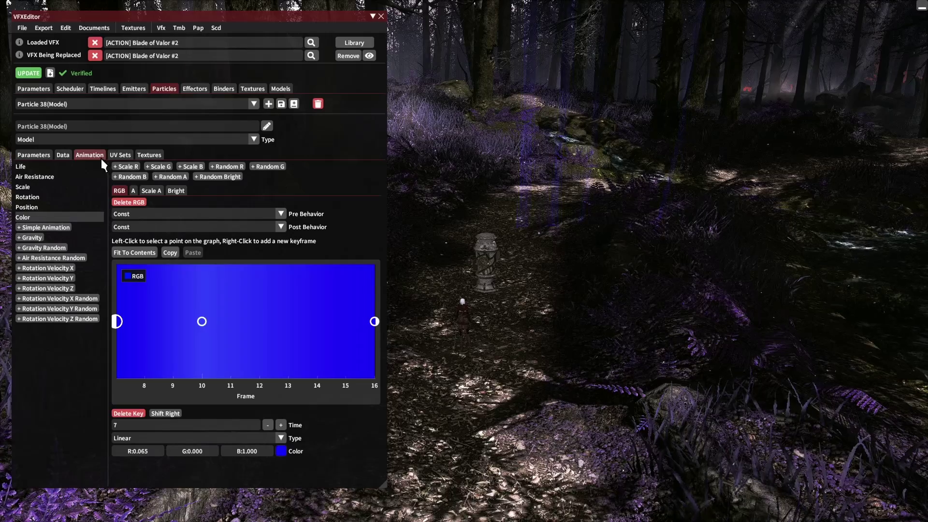
Step: Examine Particle 38's color, normal, reflection and distortion texture slots to see which textures they use
click(140, 153)
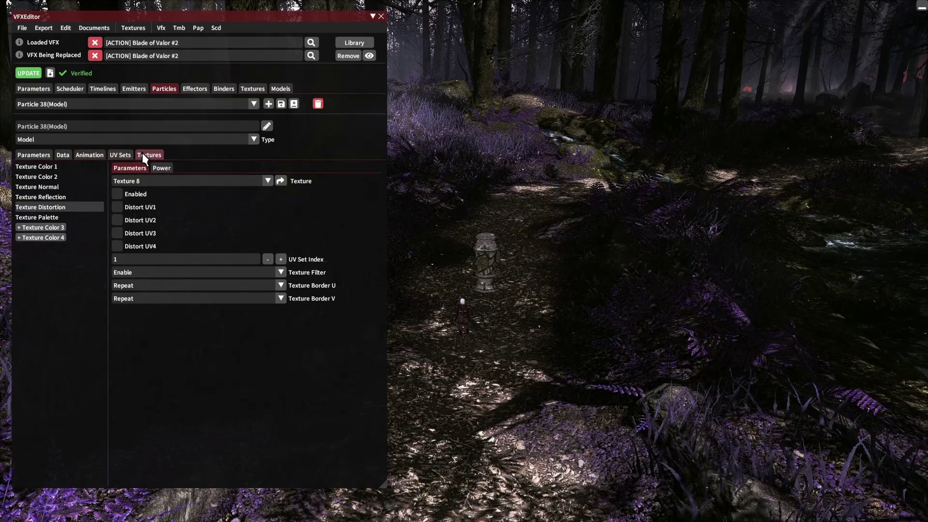
click(63, 175)
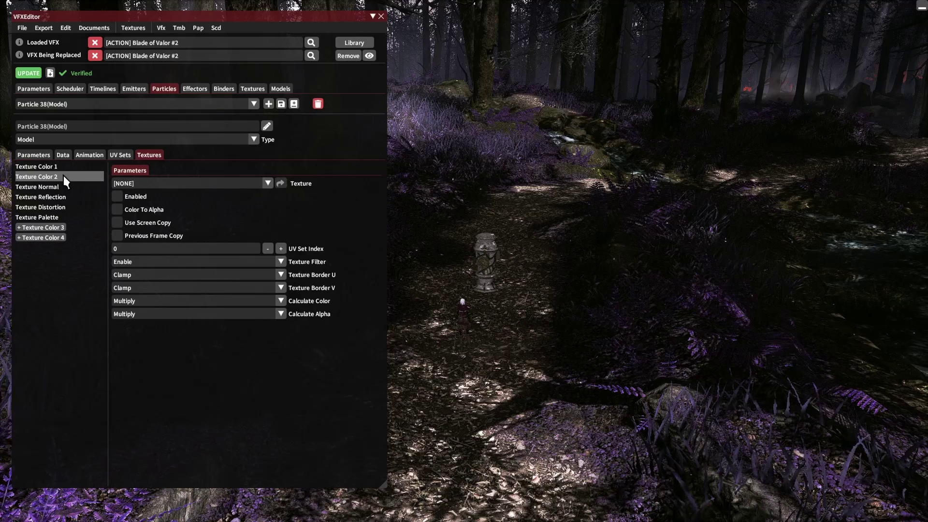
click(60, 182)
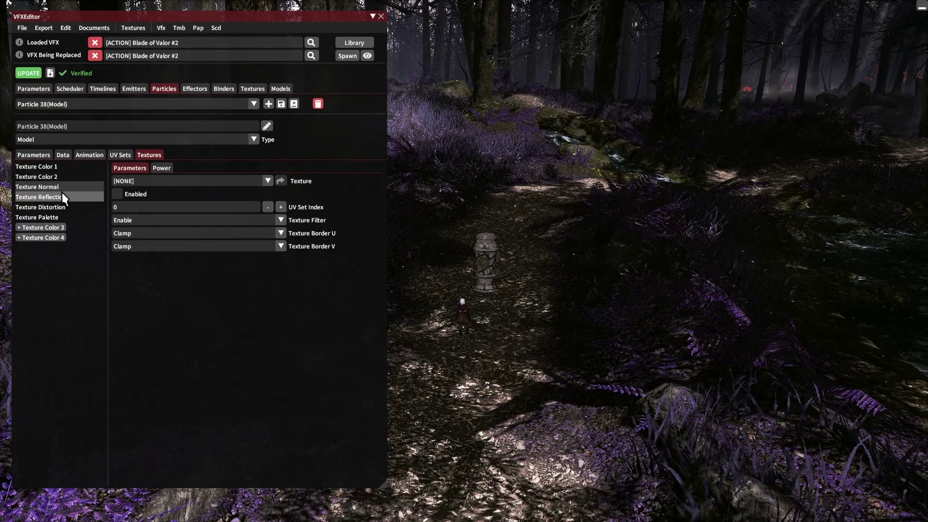
click(61, 196)
click(57, 206)
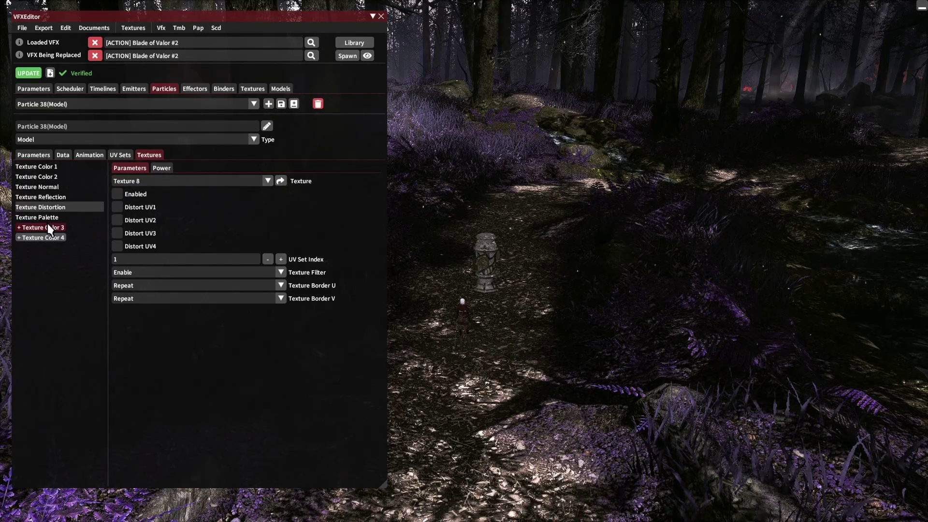
click(267, 181)
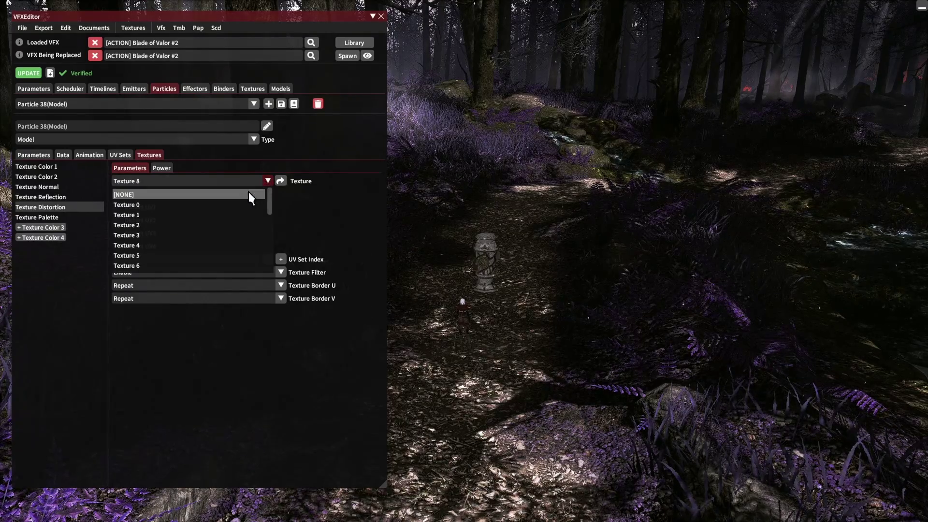
scroll(214, 206, down, 2)
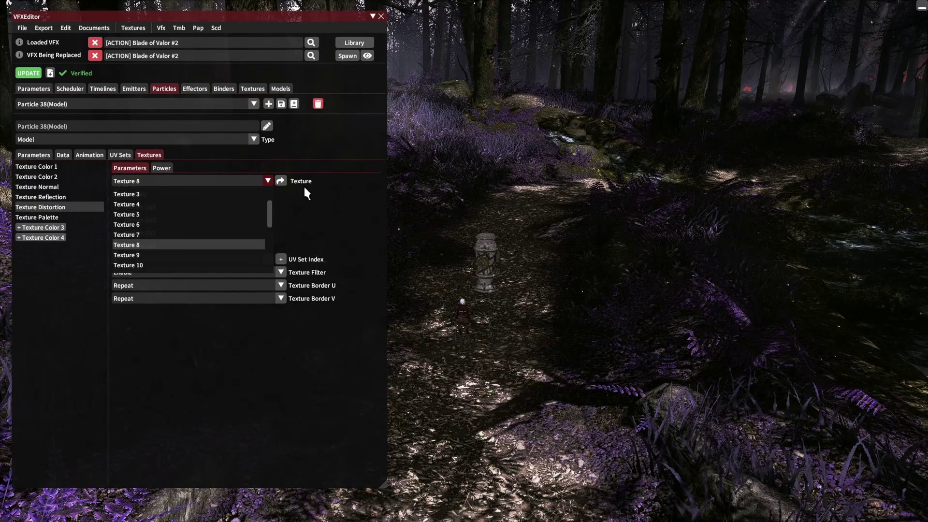
click(74, 165)
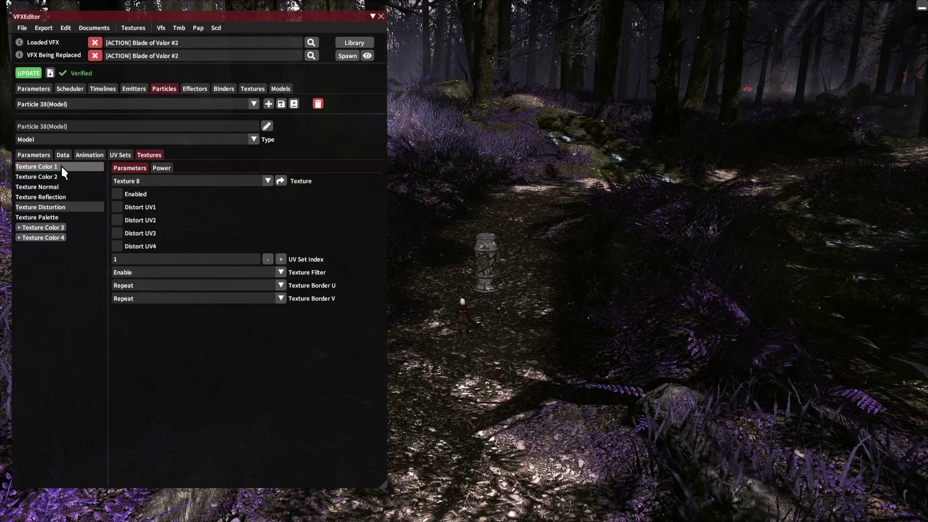
click(61, 166)
click(56, 177)
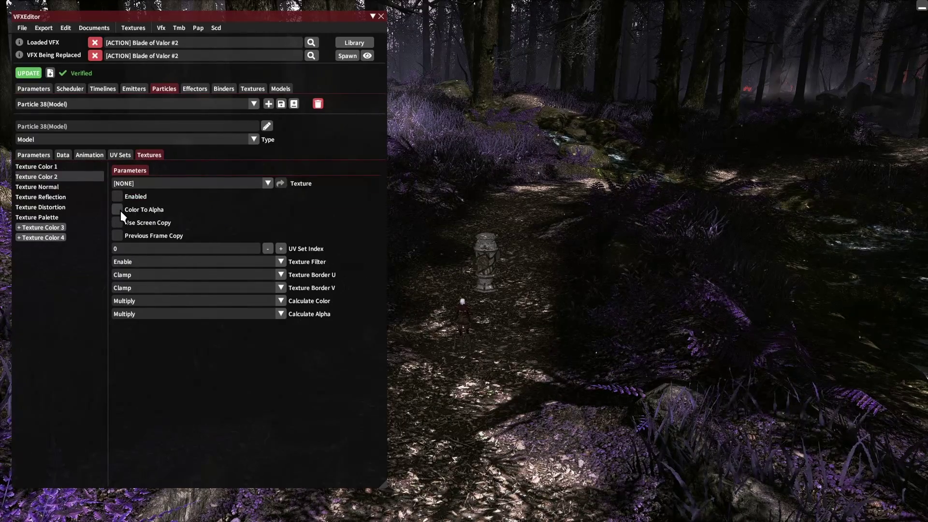
click(61, 210)
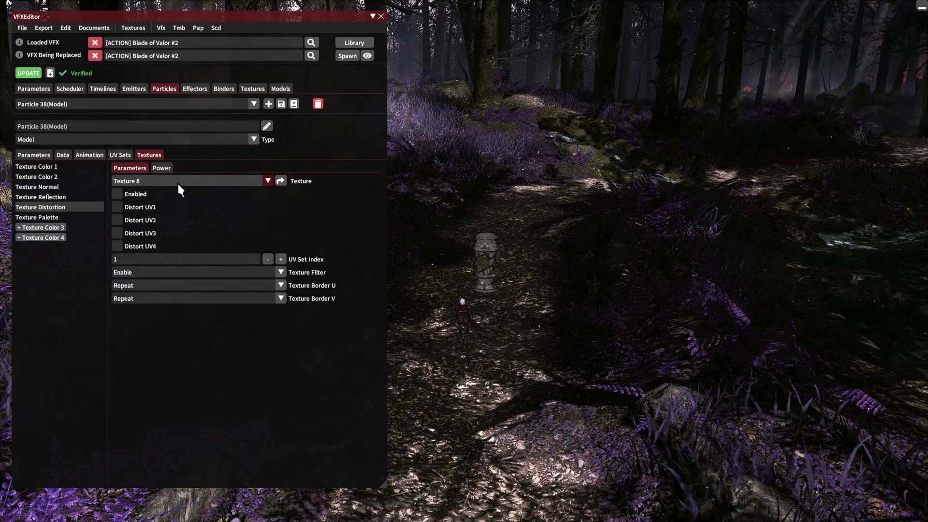
Step: Replace Texture 8 with fire.dds from the Particle Textures folder and update the effect
click(252, 89)
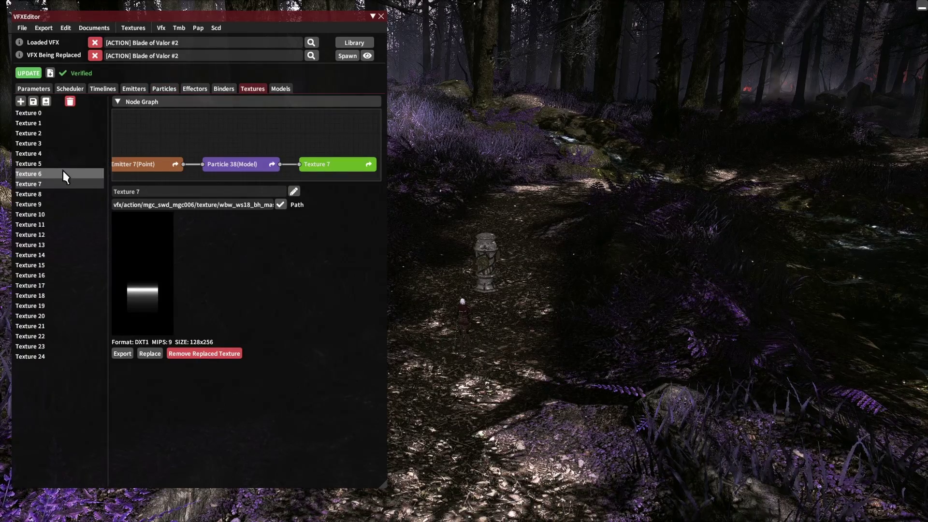
click(44, 195)
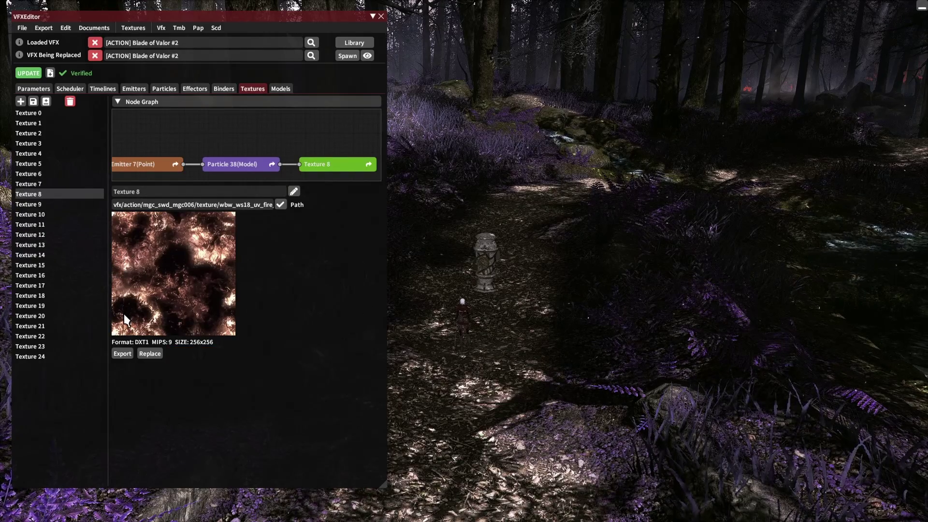
click(141, 356)
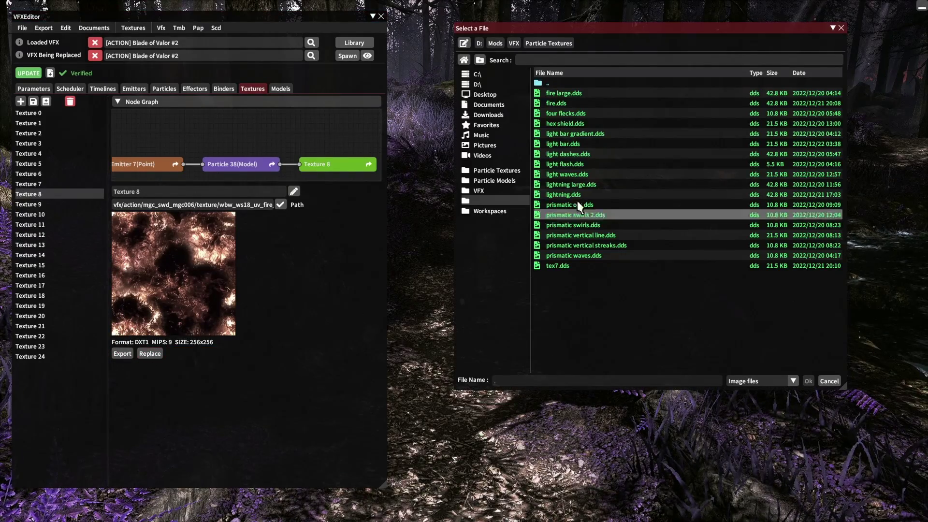
click(561, 103)
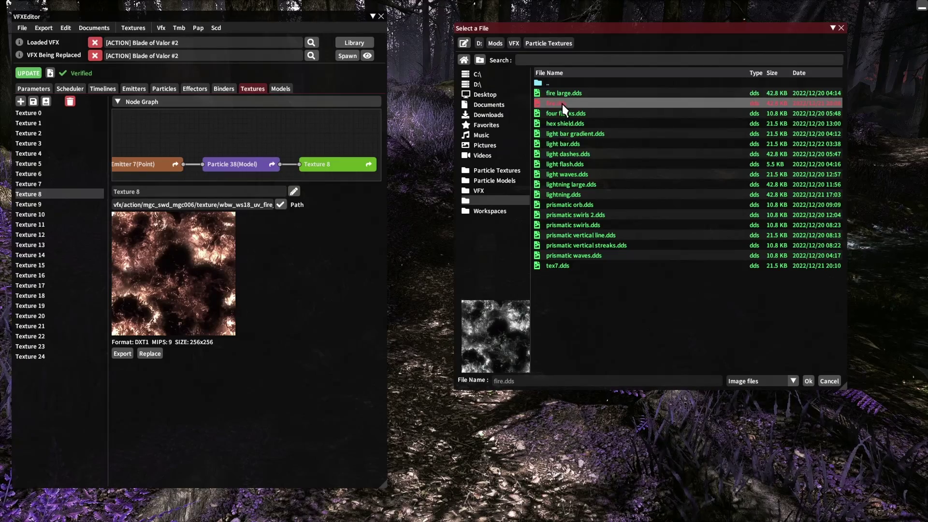
click(808, 380)
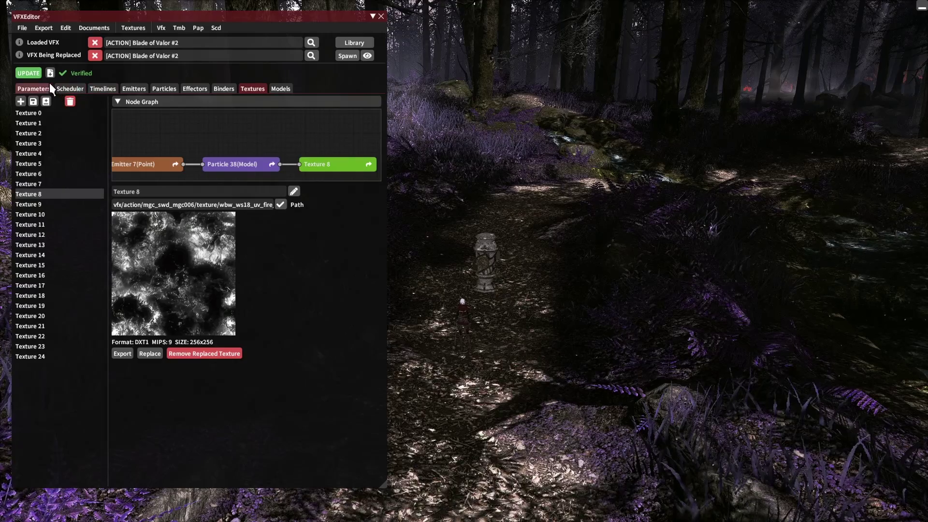
click(37, 74)
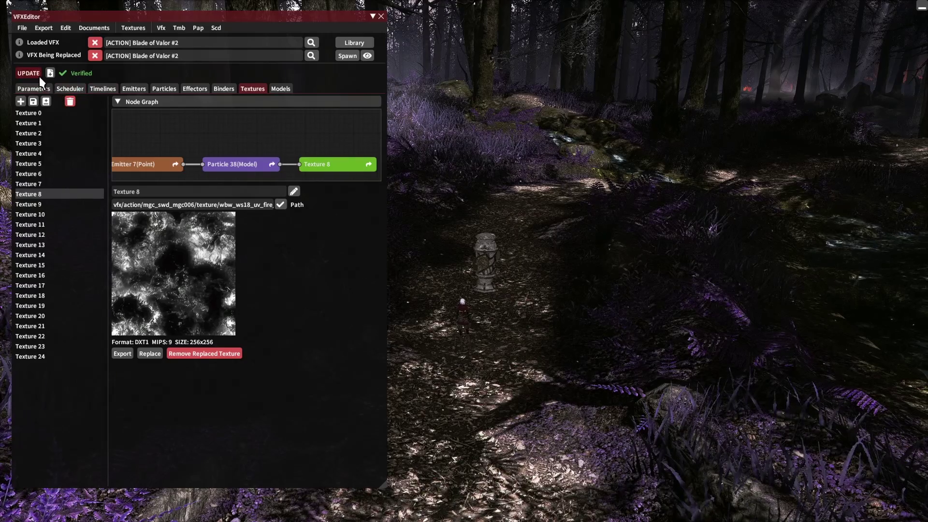
Step: Return to Particle 38, update the effect again and spawn it on the target
click(164, 89)
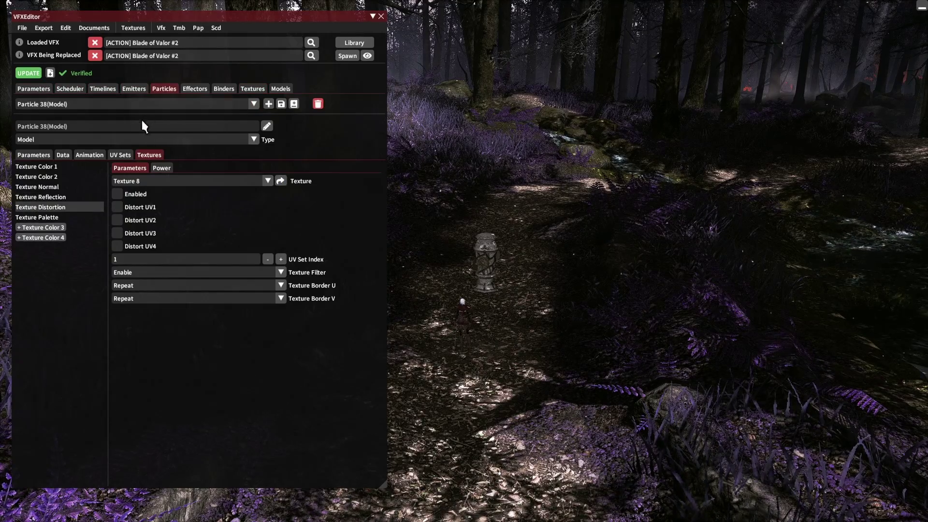
drag(24, 79, 25, 79)
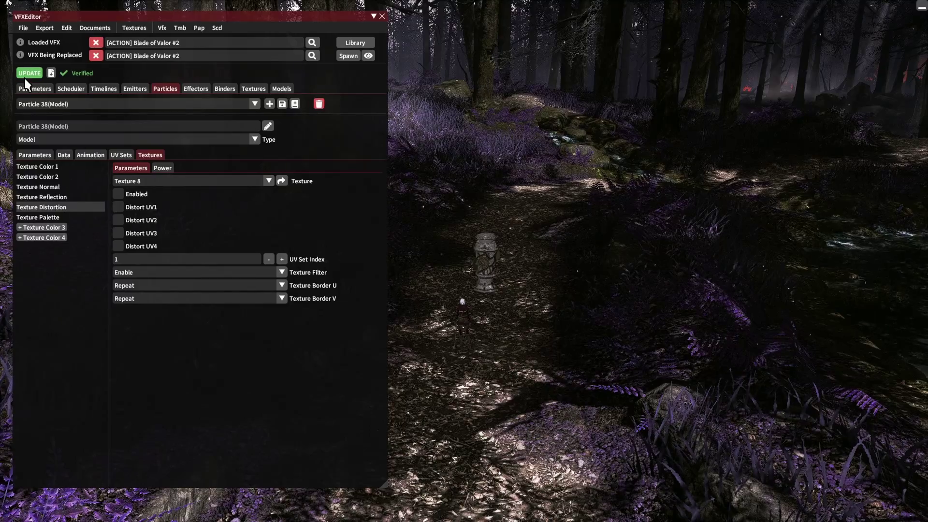
click(28, 77)
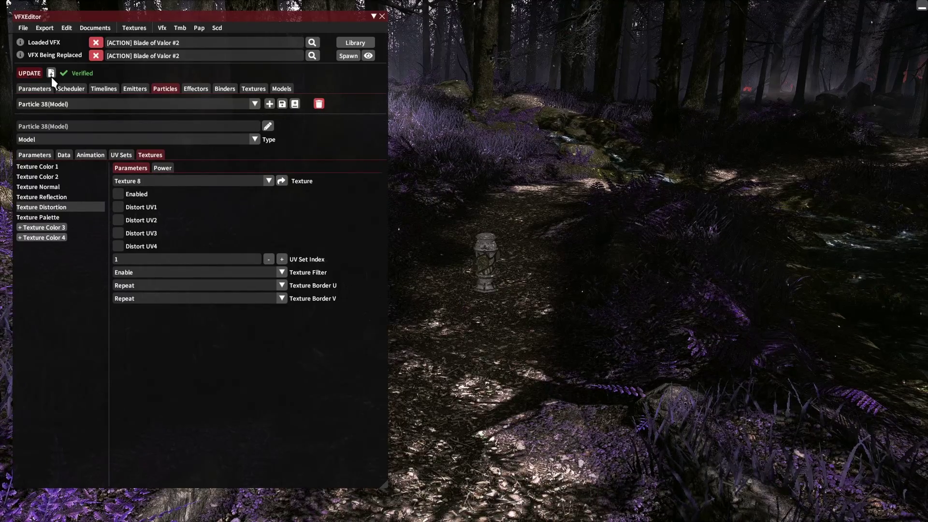
click(351, 59)
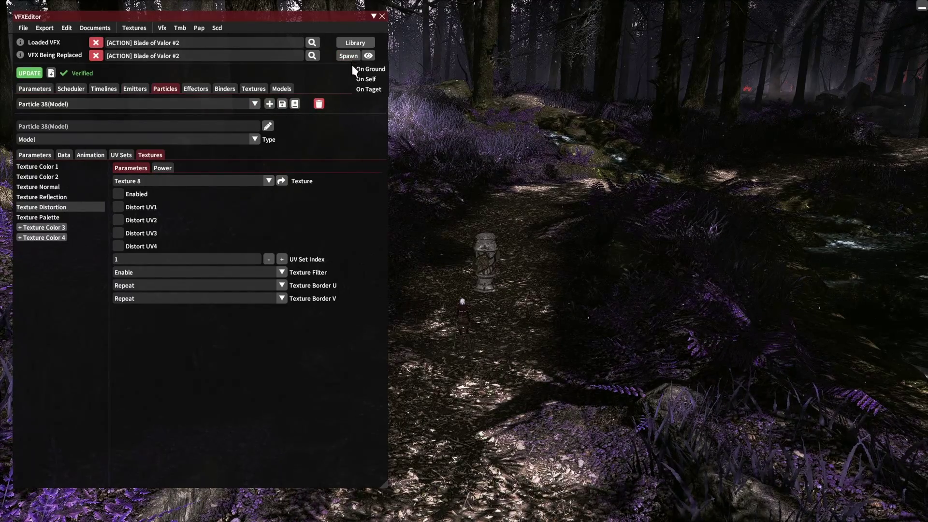
click(379, 92)
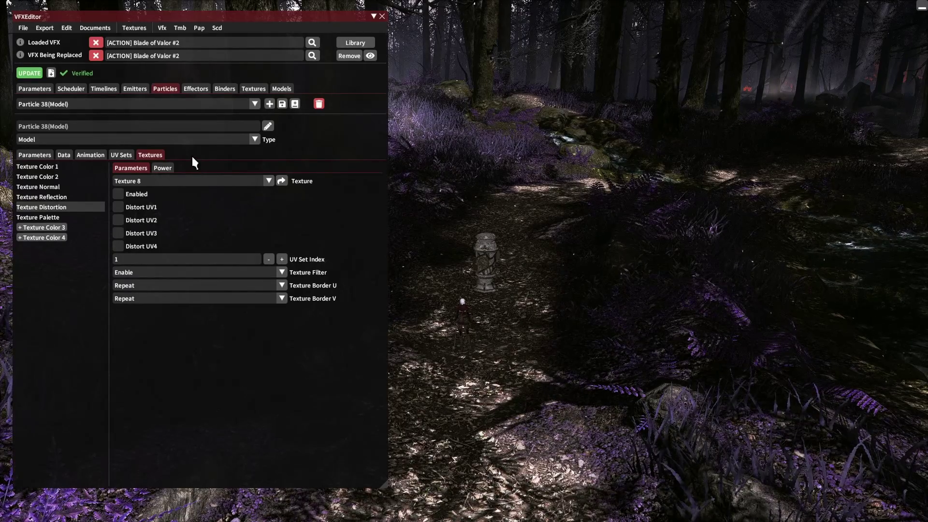
Step: Examine Particle 38's palette texture, its Color Begin and Color End data, and its color animation
click(62, 218)
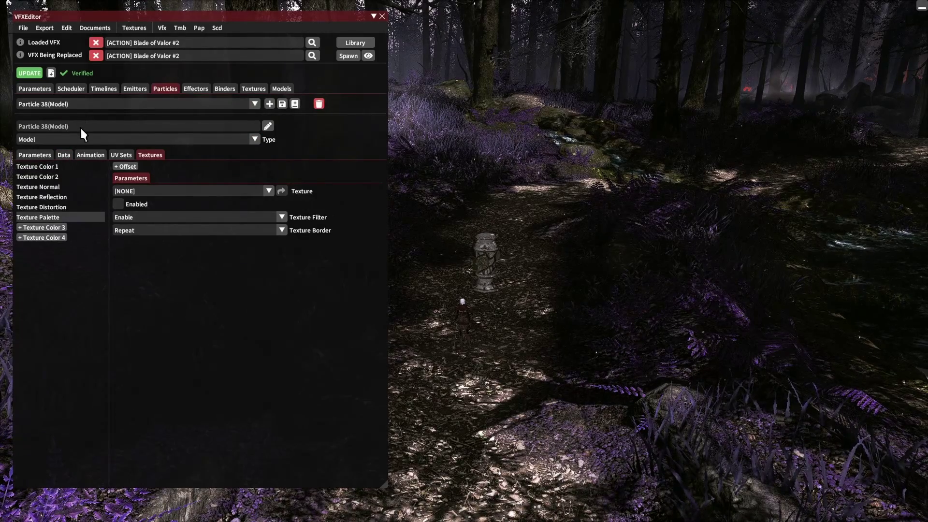
click(65, 155)
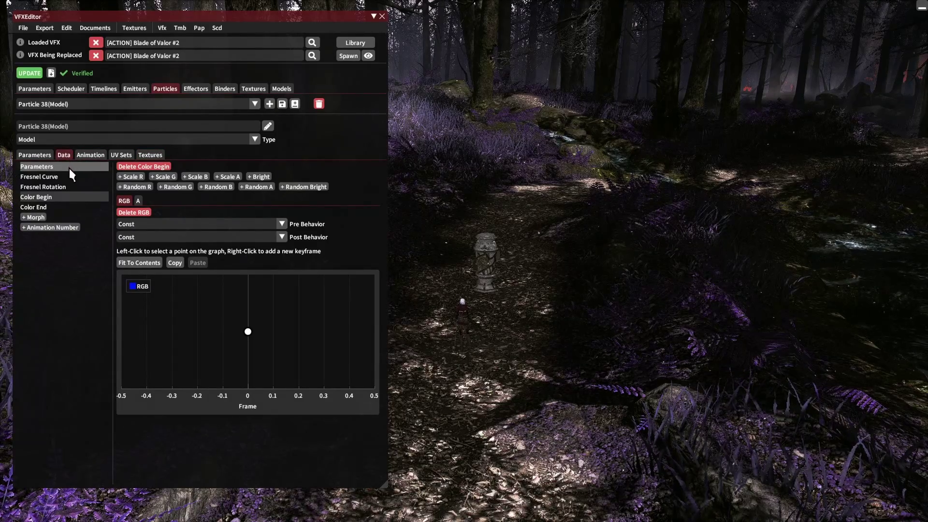
click(45, 208)
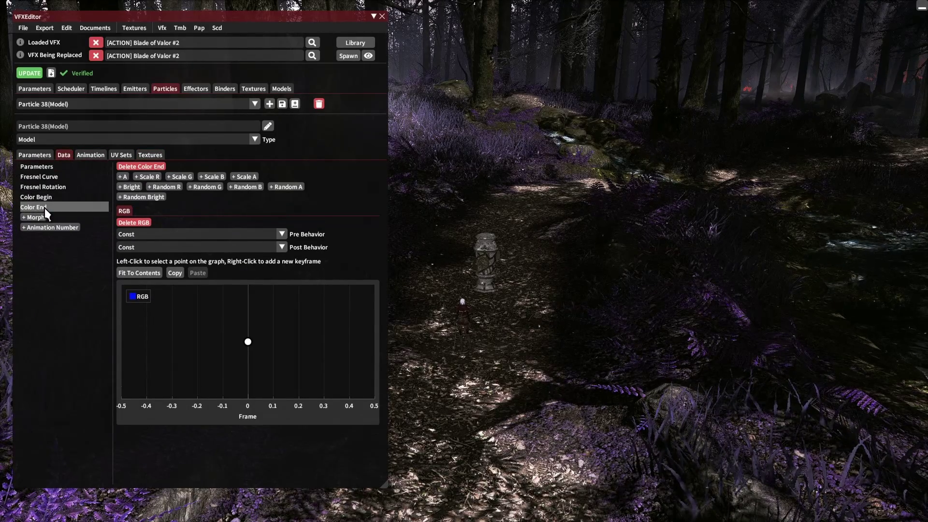
click(49, 198)
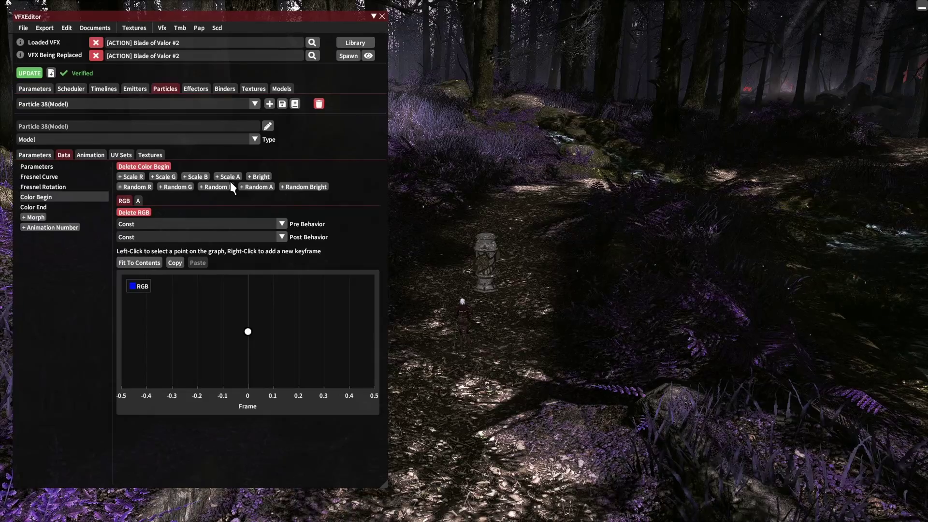
click(139, 200)
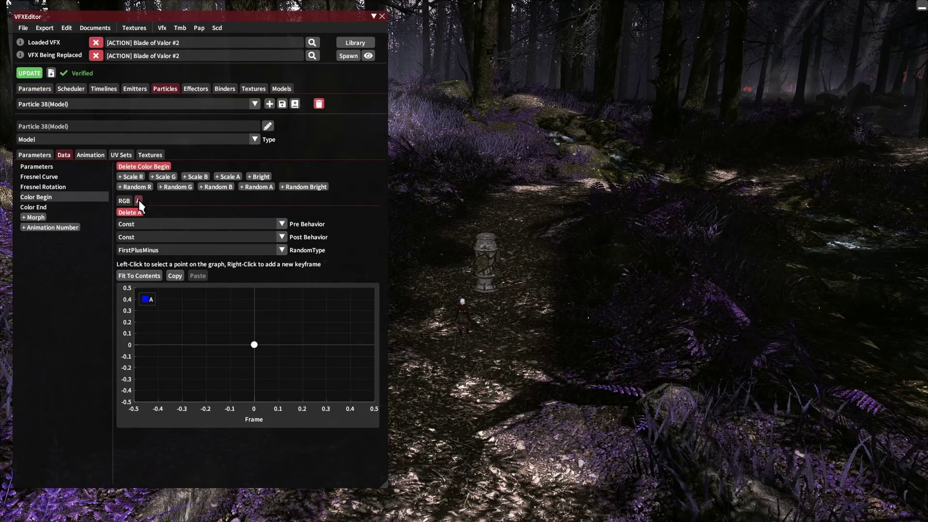
click(129, 201)
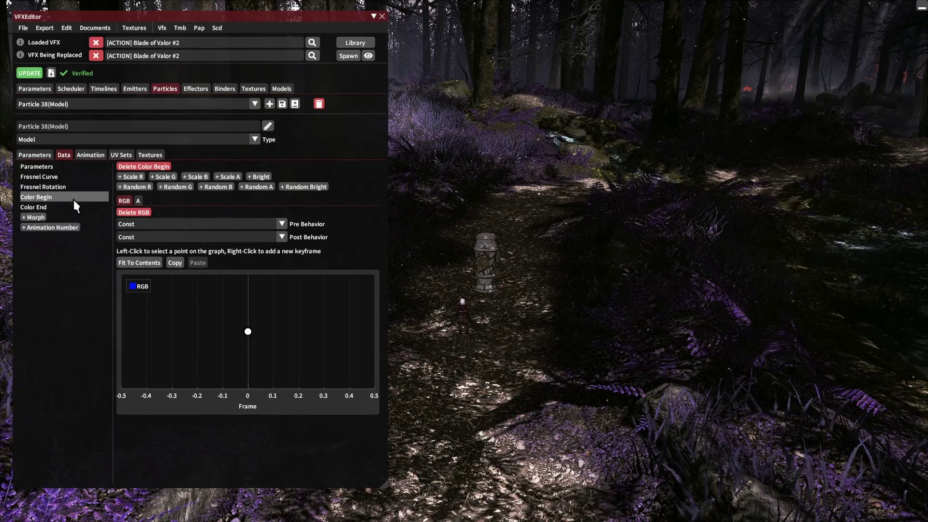
click(92, 158)
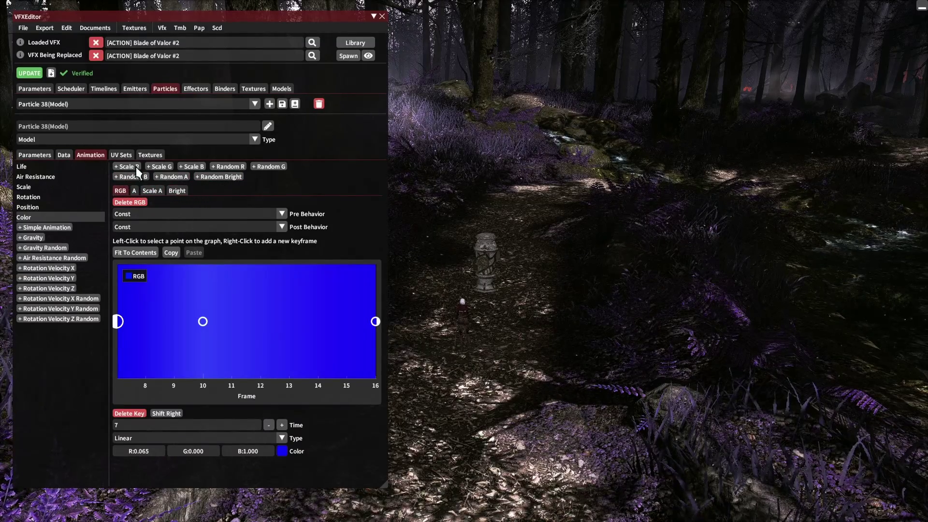
Step: Set Particle 38's distortion texture to [NONE]
click(150, 155)
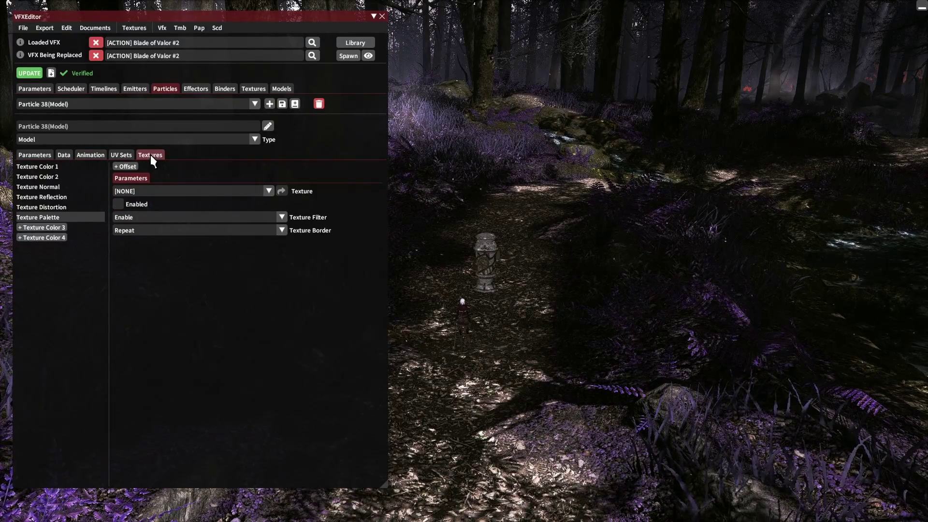
click(66, 207)
click(171, 182)
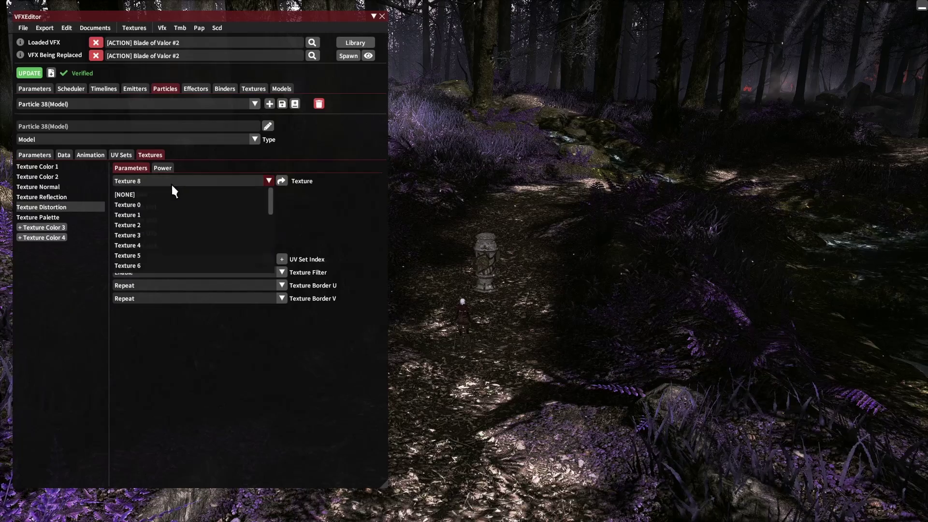
click(155, 195)
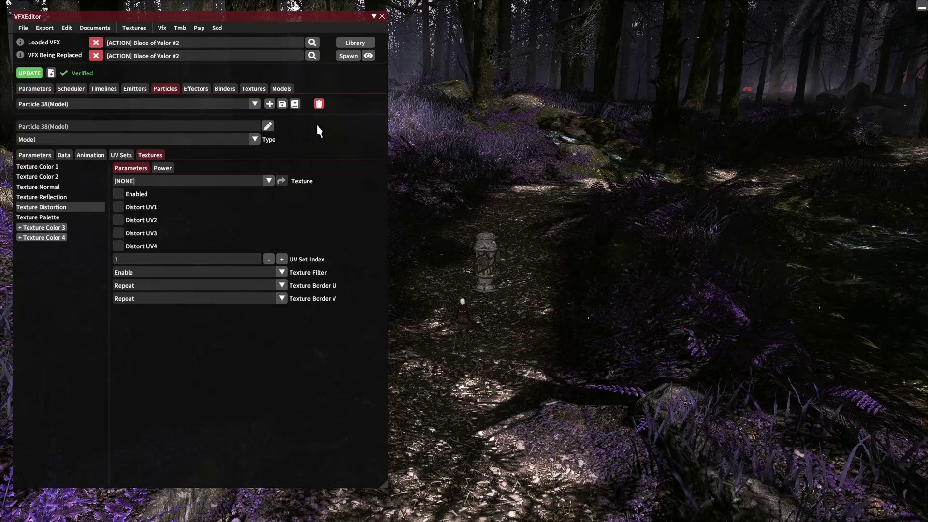
Step: Preview the effect on the target, and again after opening Emitter 7's created particles and updating the effect
click(347, 56)
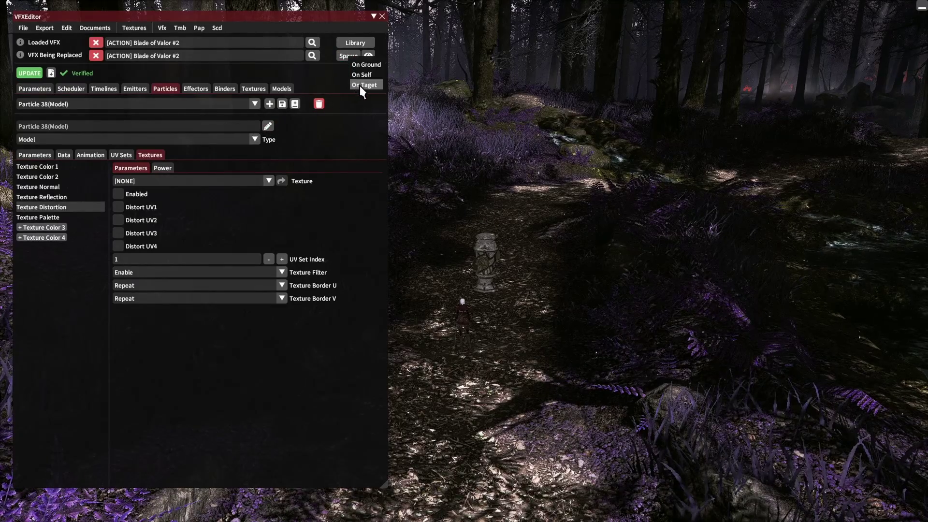
click(137, 91)
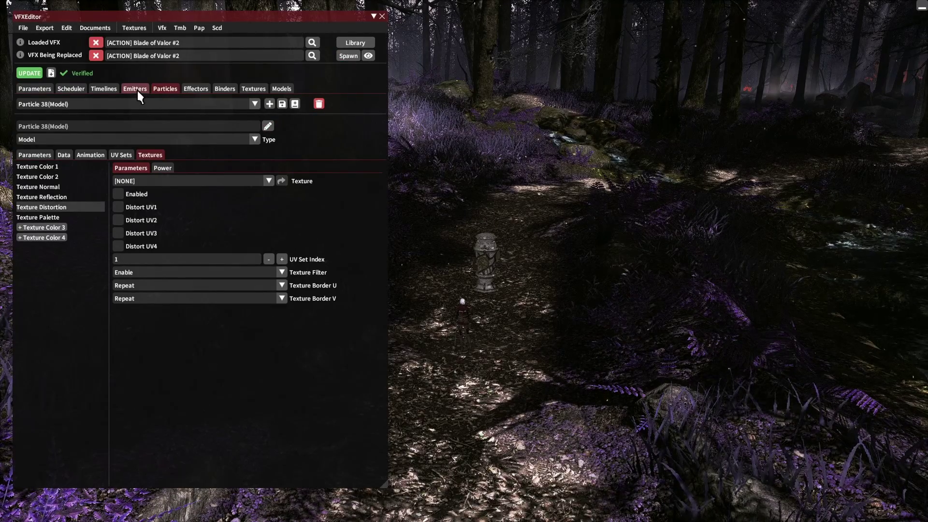
click(138, 90)
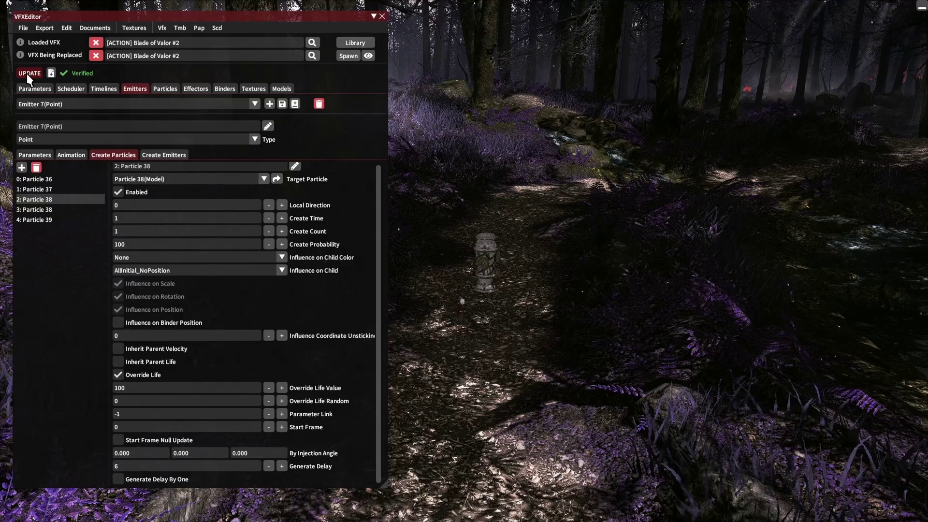
click(346, 57)
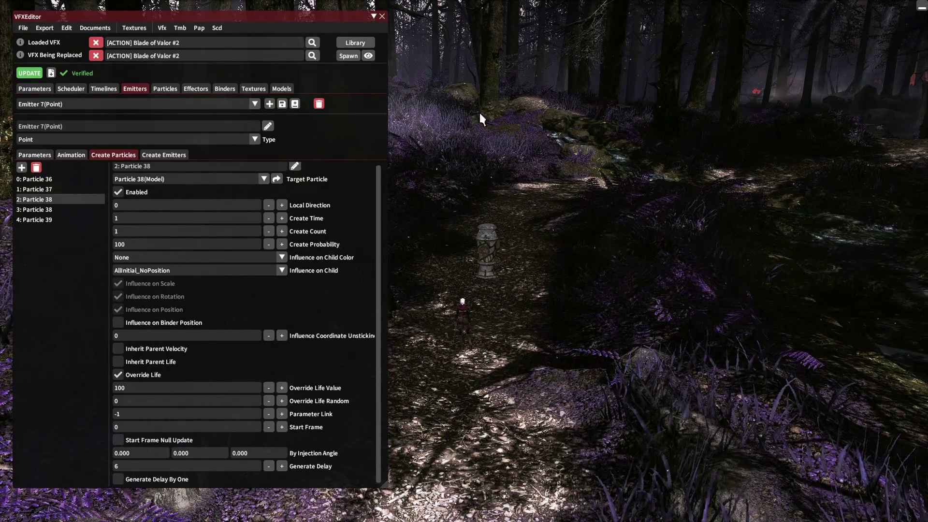
drag(479, 111, 500, 115)
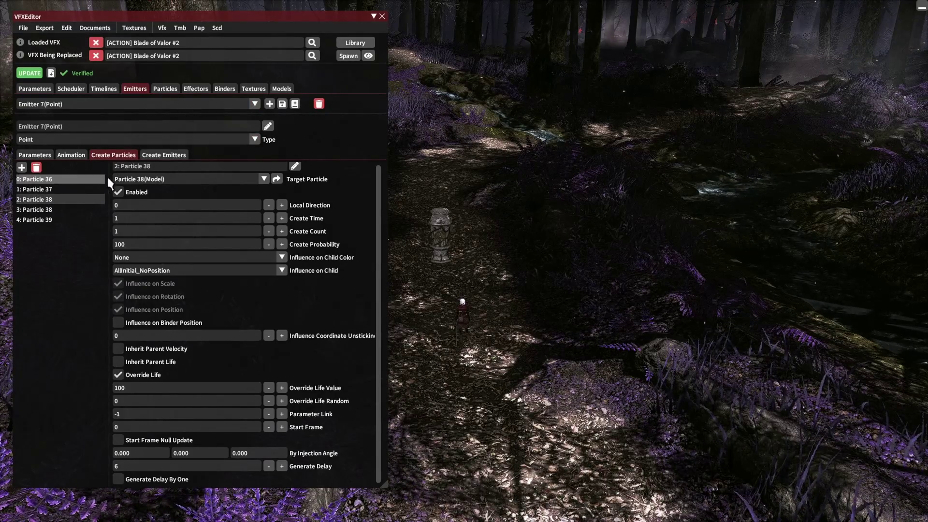
Step: Examine the replaced images of Texture 8 and Texture 7
click(169, 89)
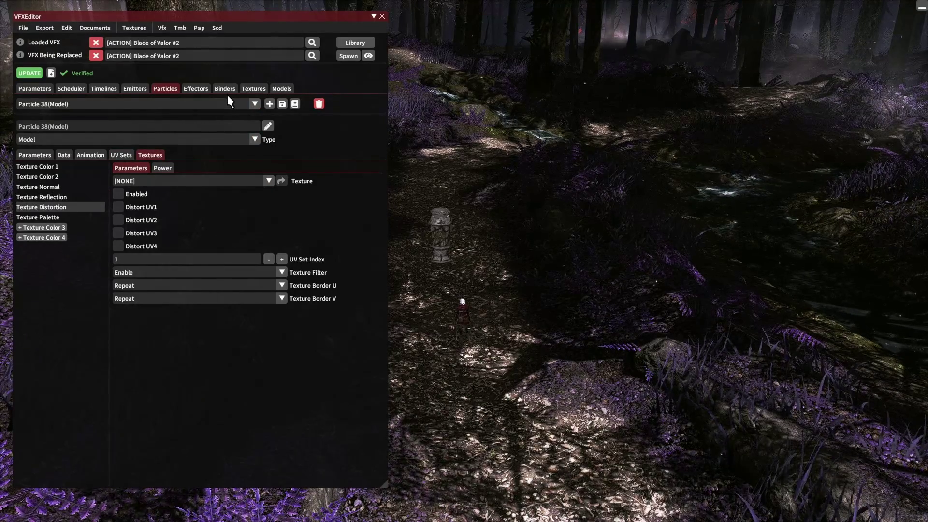
click(257, 89)
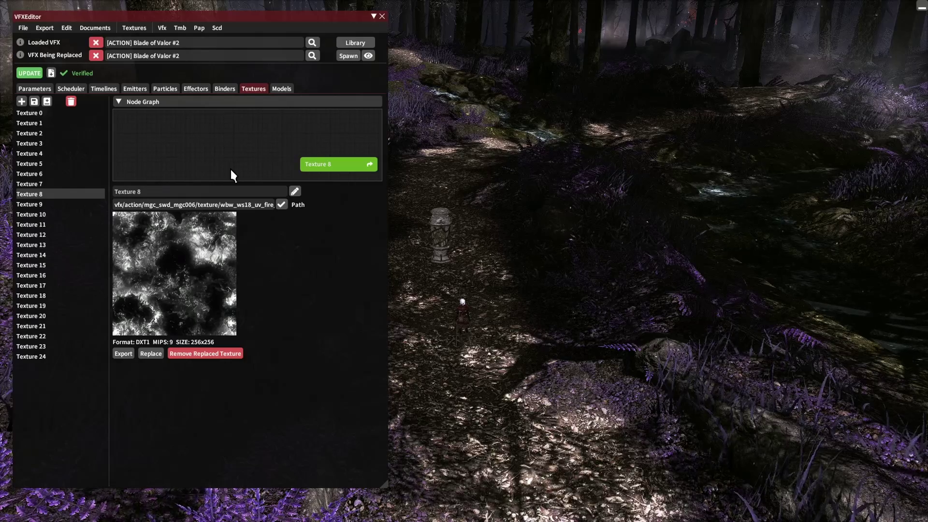
click(46, 185)
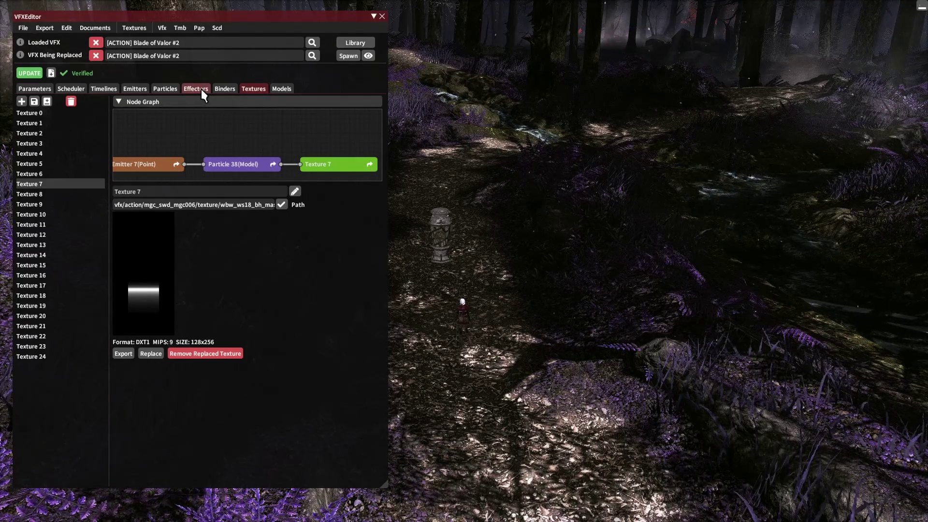
Step: Enable Color To Alpha for Particle 38's Texture Color 1, update the effect and spawn it on the target
click(174, 89)
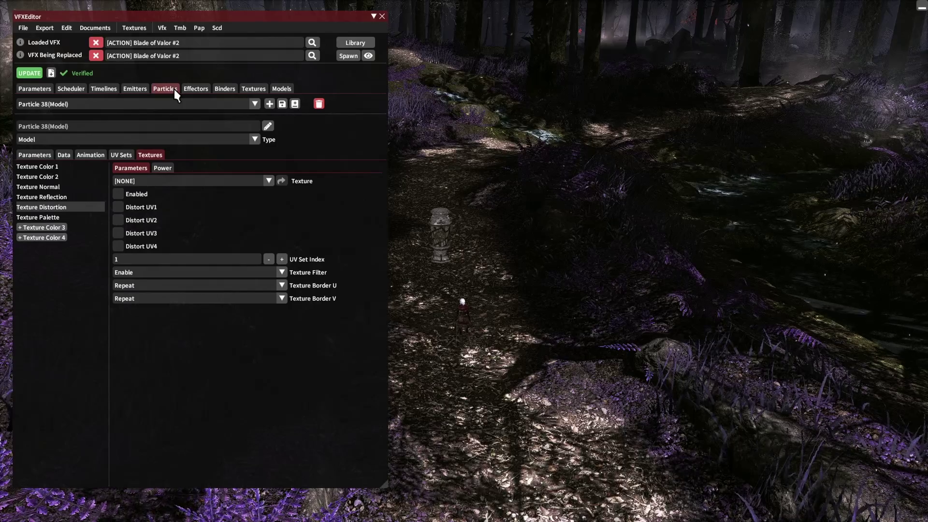
click(59, 168)
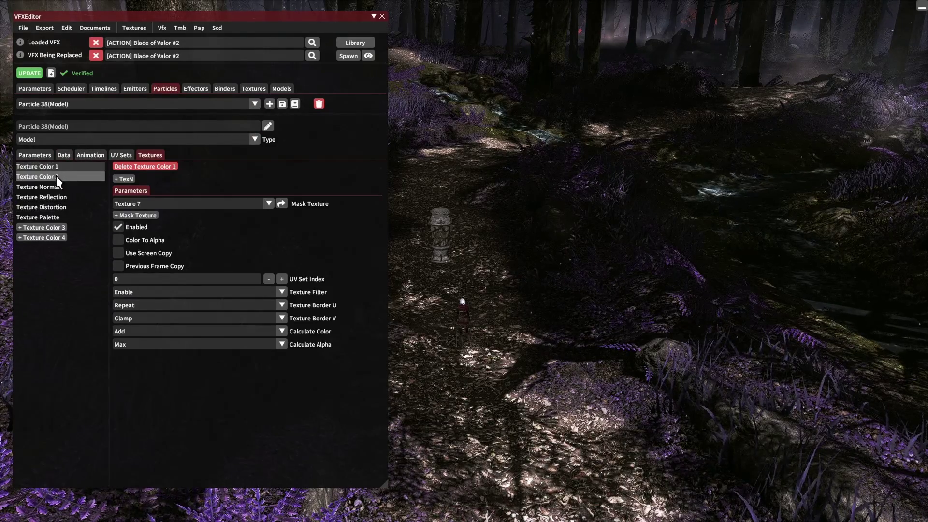
click(56, 175)
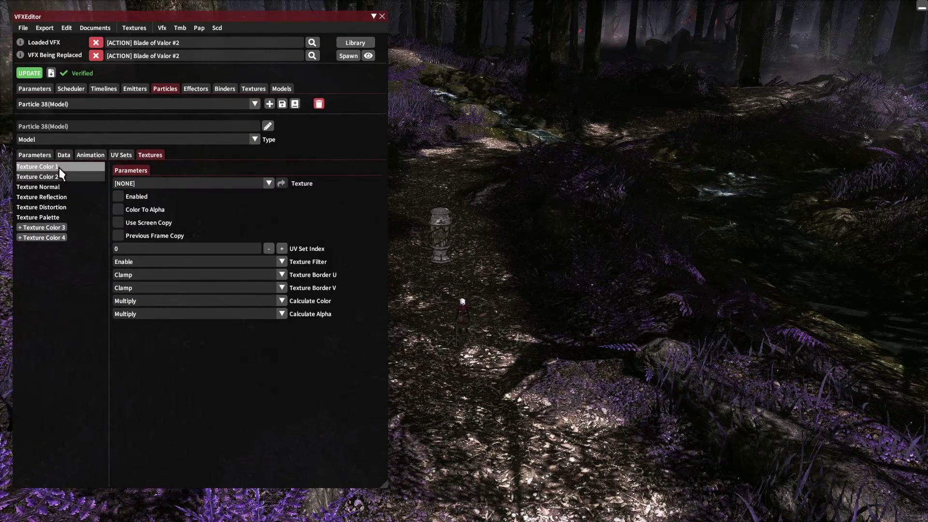
click(59, 167)
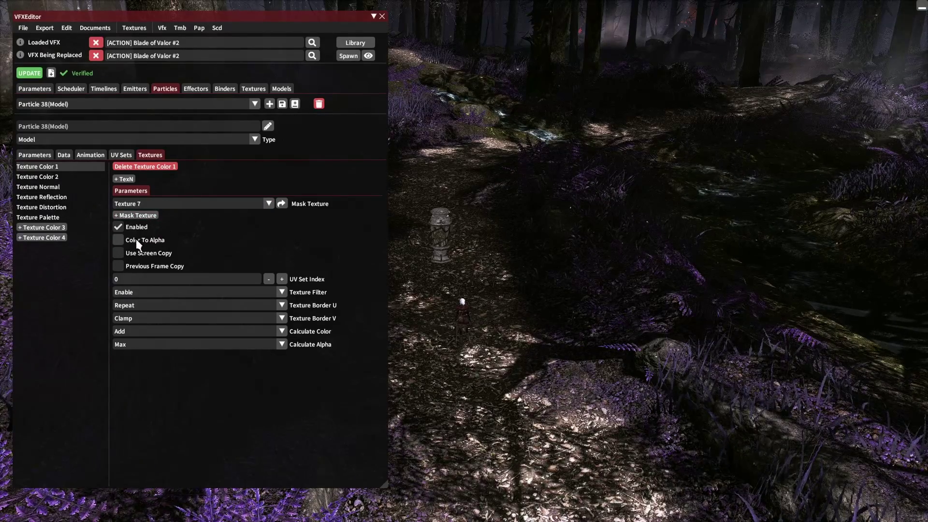
click(120, 242)
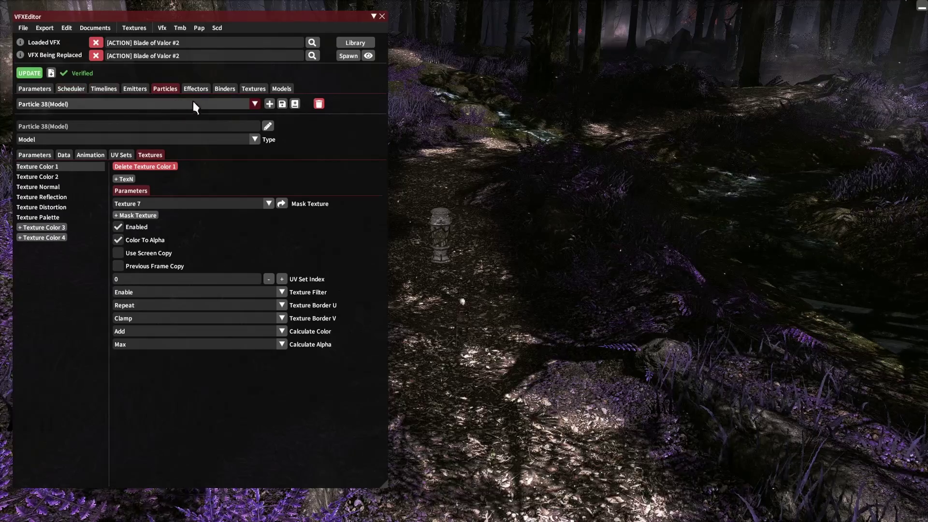
click(353, 57)
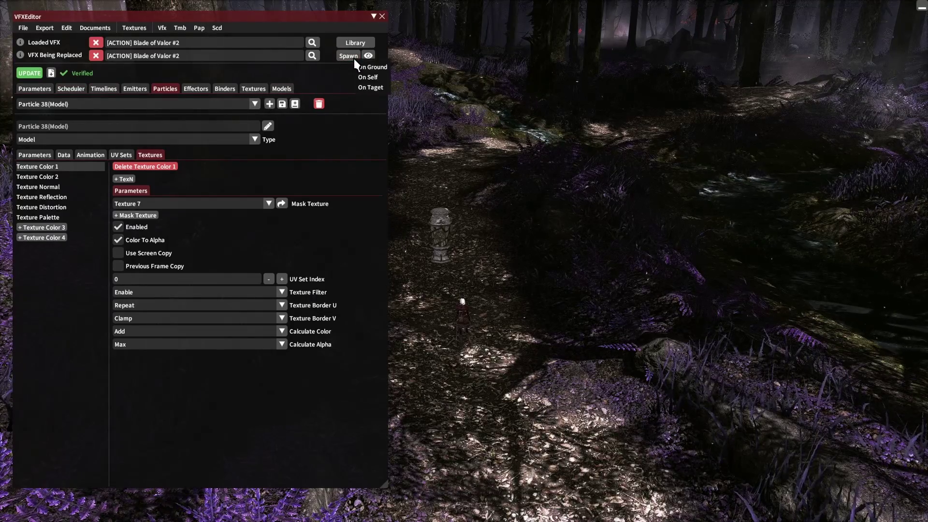
click(362, 84)
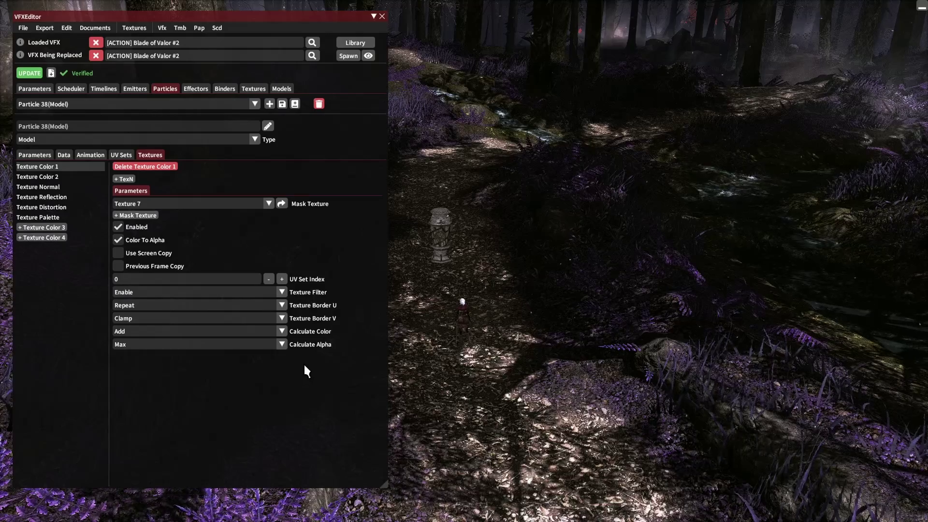
click(281, 332)
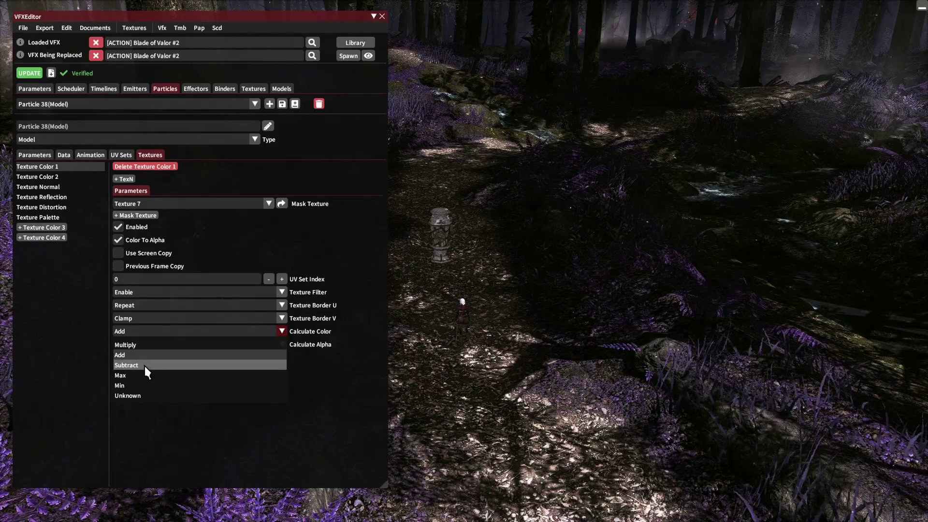
click(276, 430)
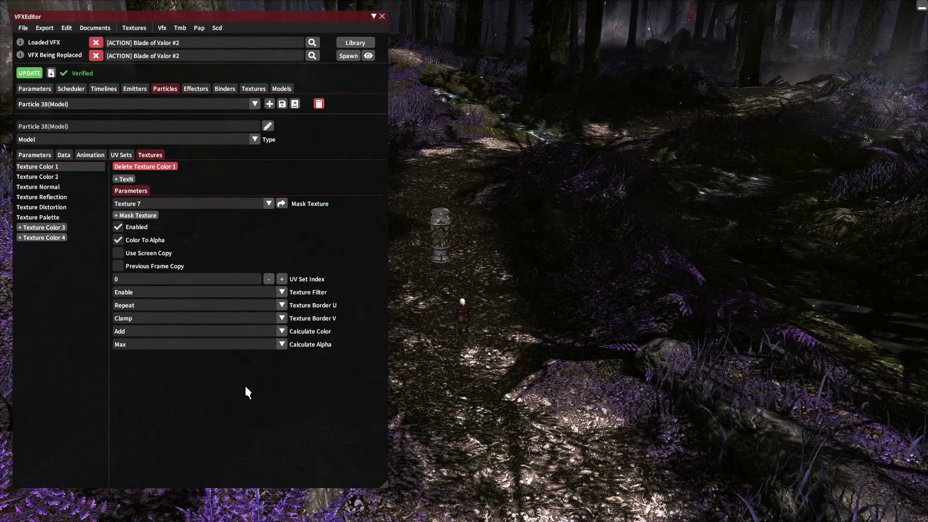
right_click(231, 292)
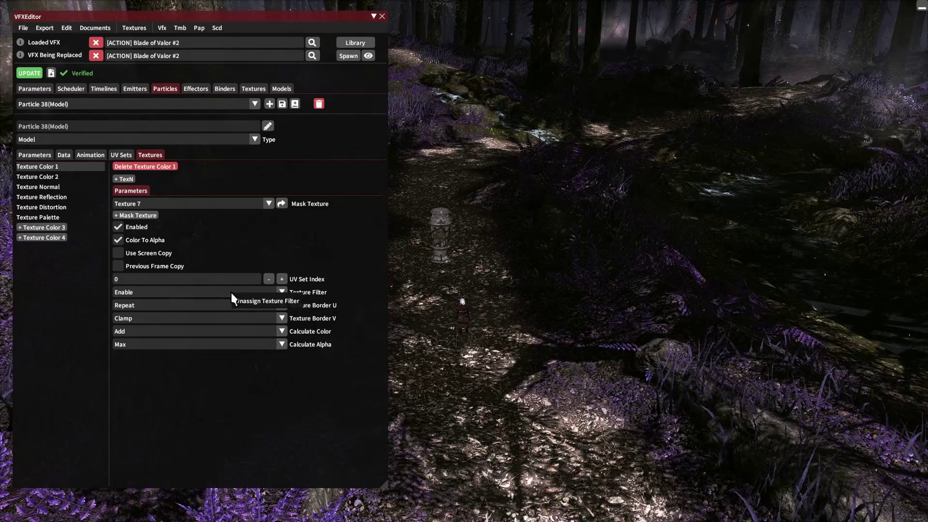
drag(197, 371, 196, 371)
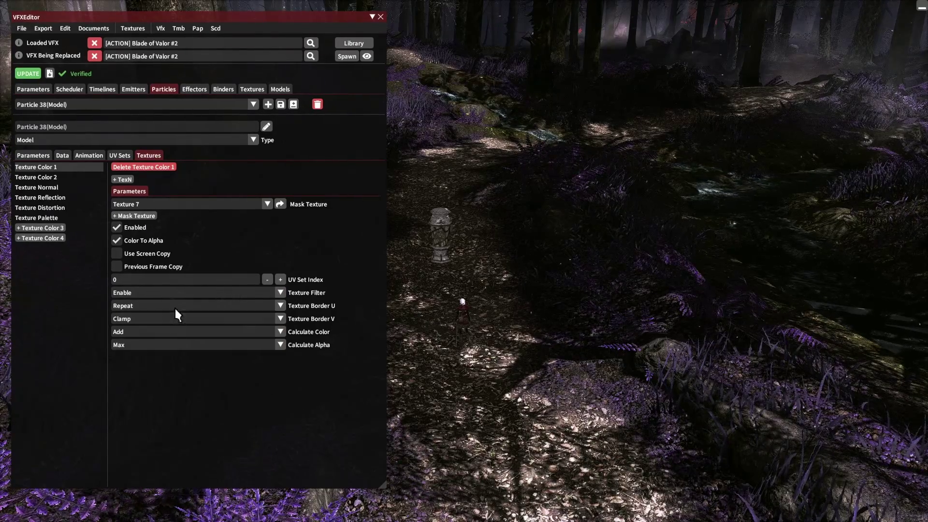
Step: Set Particle 38's draw mode to Blend, update the effect and spawn it on the target
click(39, 156)
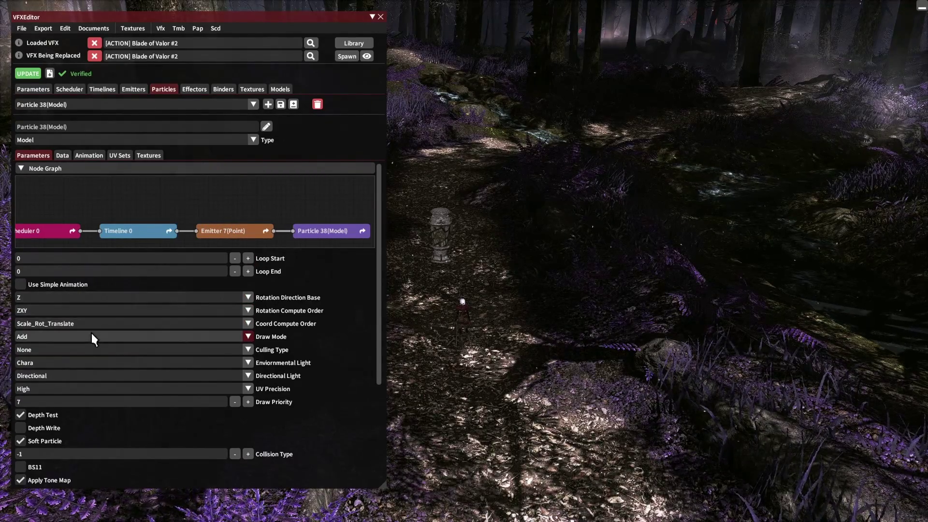
click(162, 338)
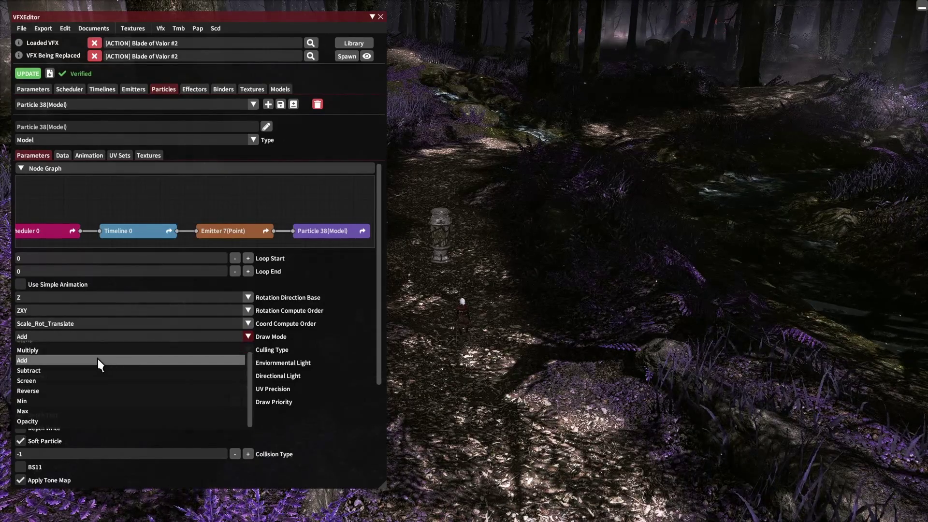
scroll(71, 349, up, 1)
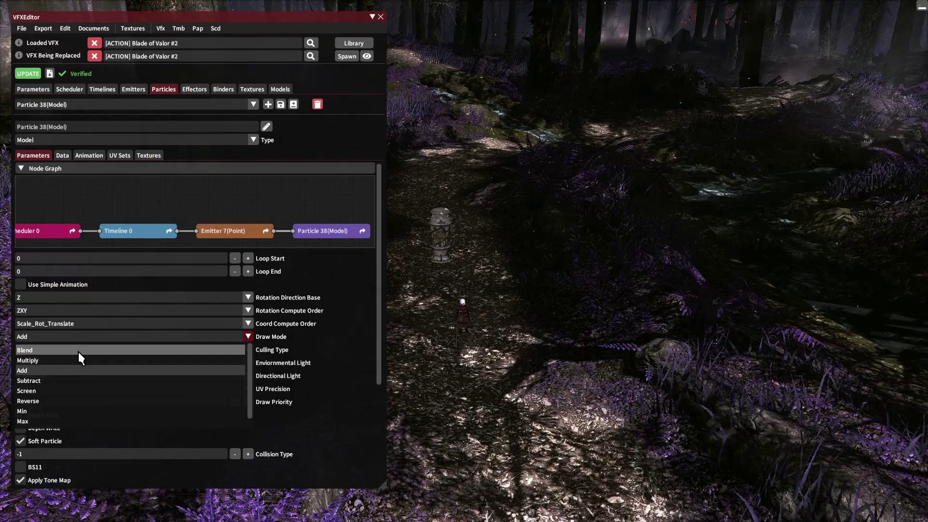
click(78, 351)
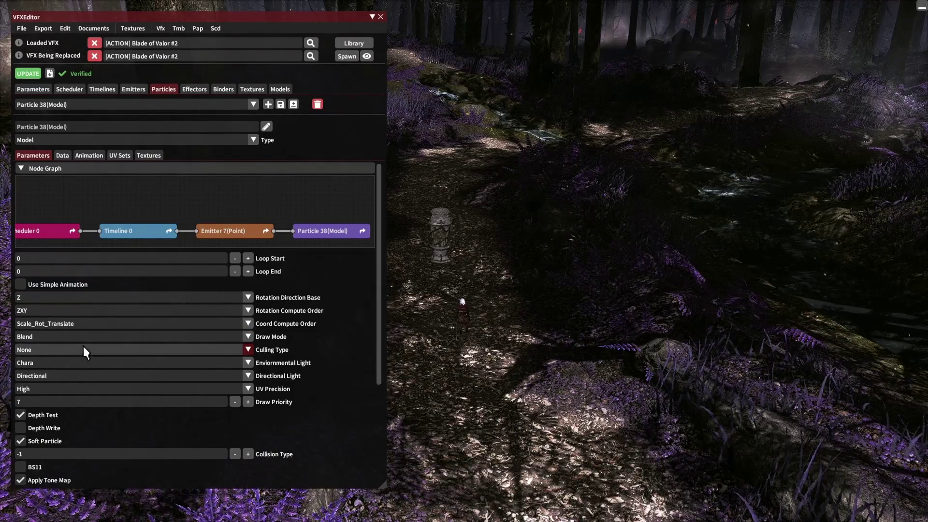
click(93, 157)
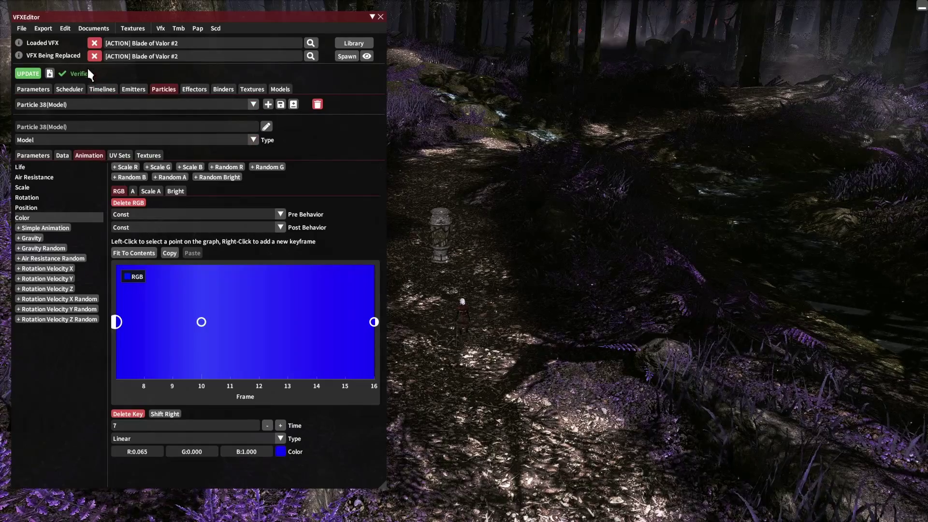
click(33, 75)
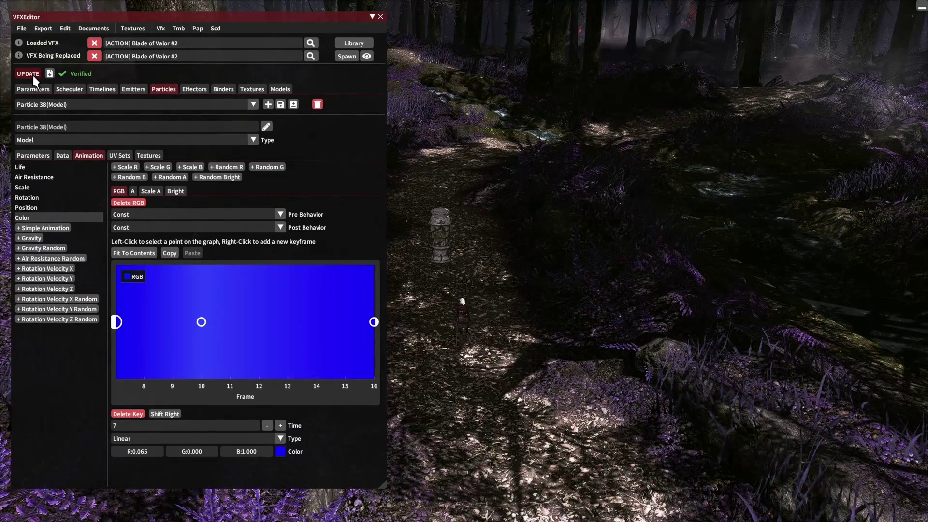
click(343, 58)
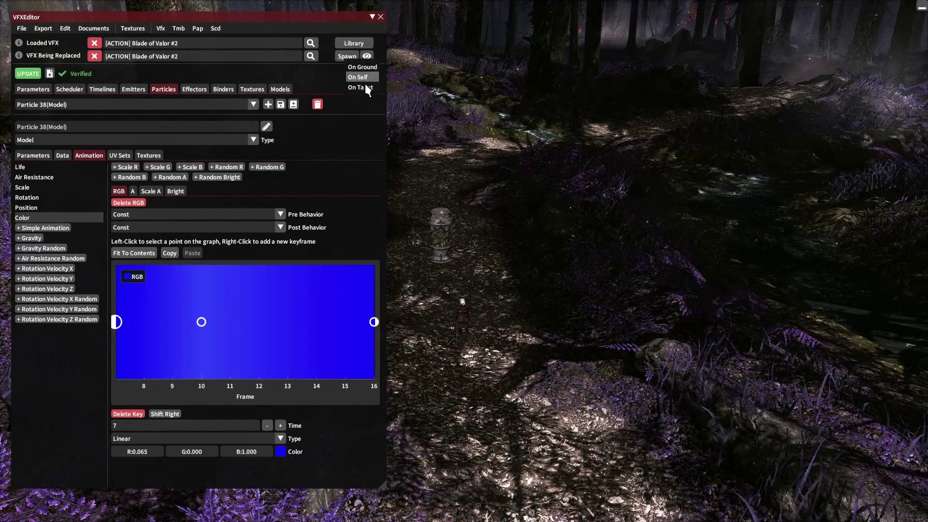
click(370, 87)
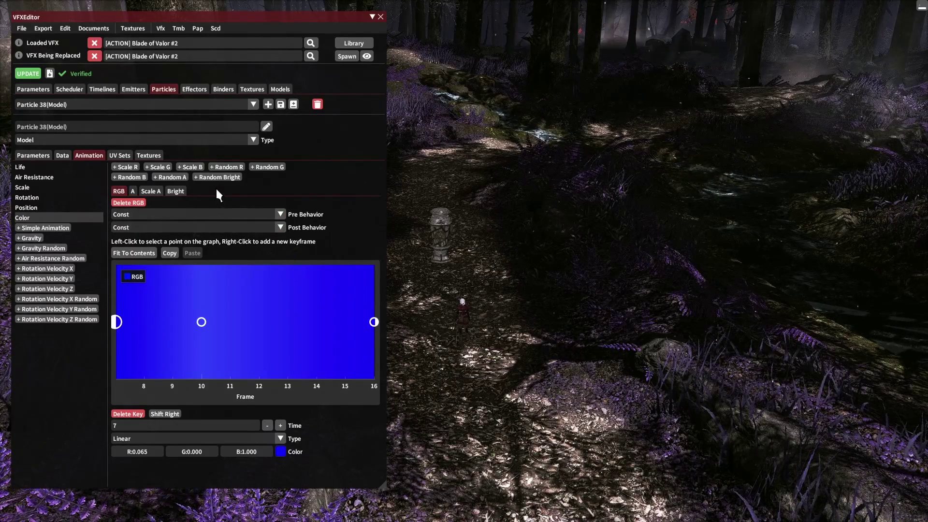
Step: Set Calculate Color of Particle 38's Texture Color 1 to Multiply, update the effect and spawn it on the target
click(158, 155)
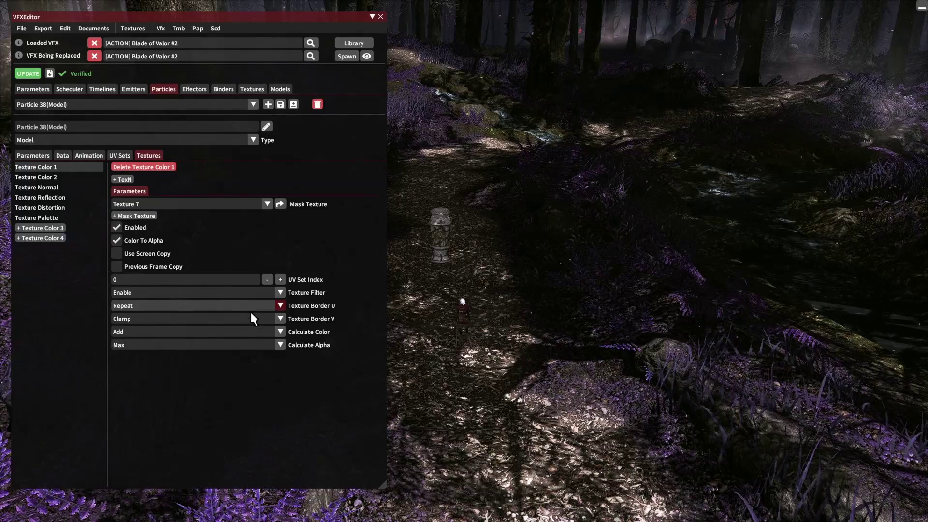
click(233, 330)
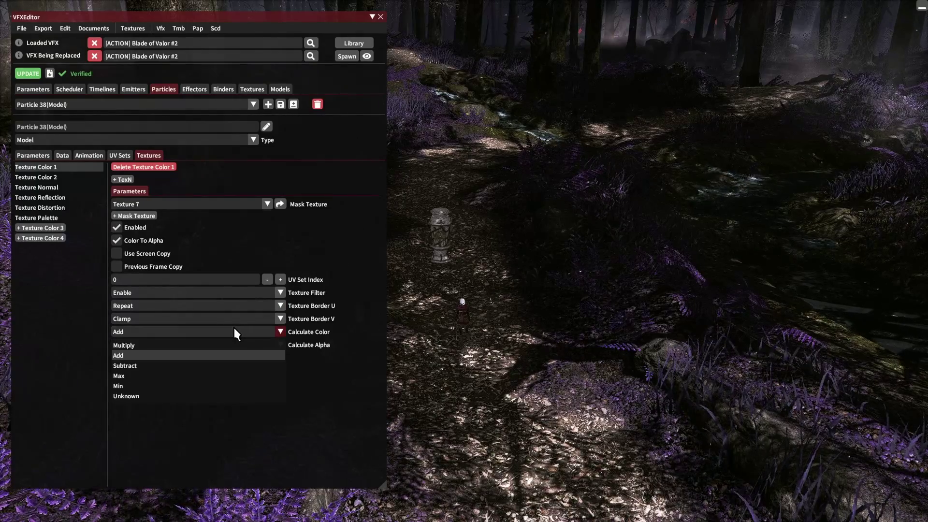
click(168, 344)
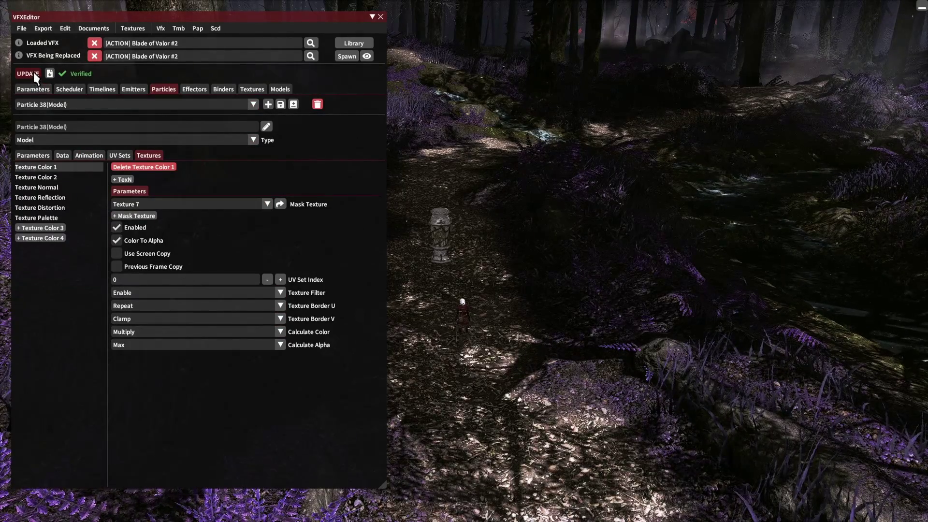
click(347, 56)
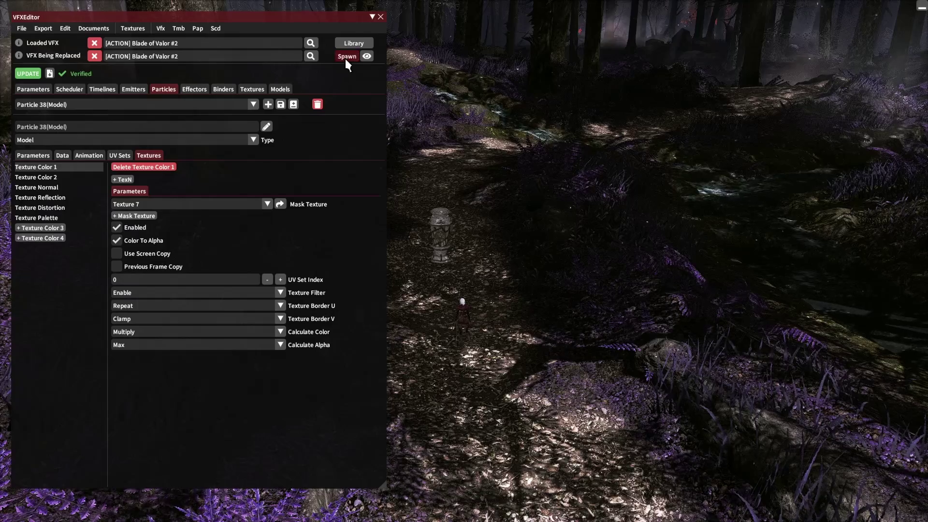
click(417, 90)
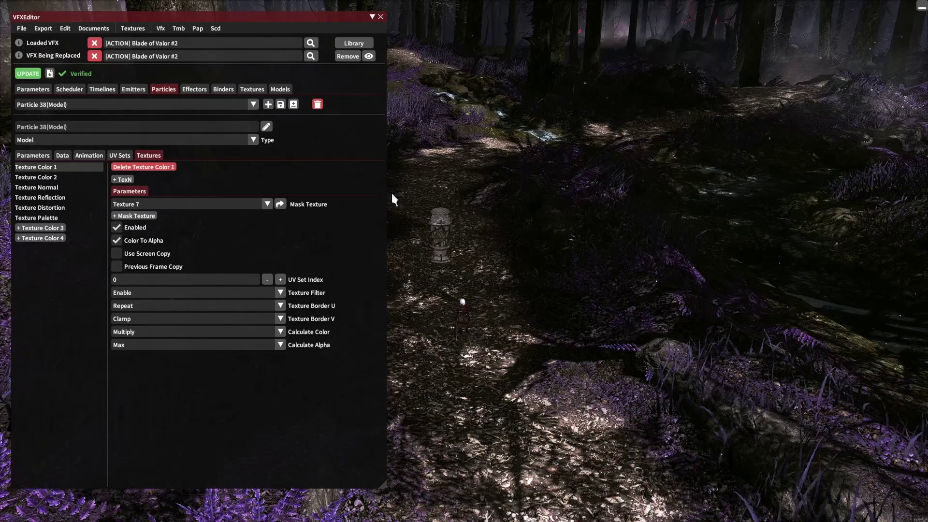
Step: Set Calculate Color of Particle 38's Texture Color 1 to Min and update the effect
click(280, 331)
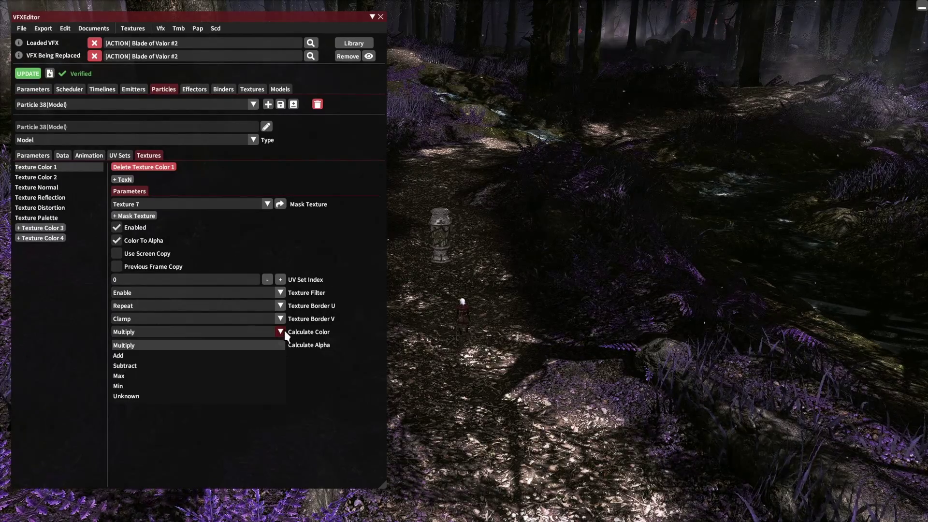
click(140, 385)
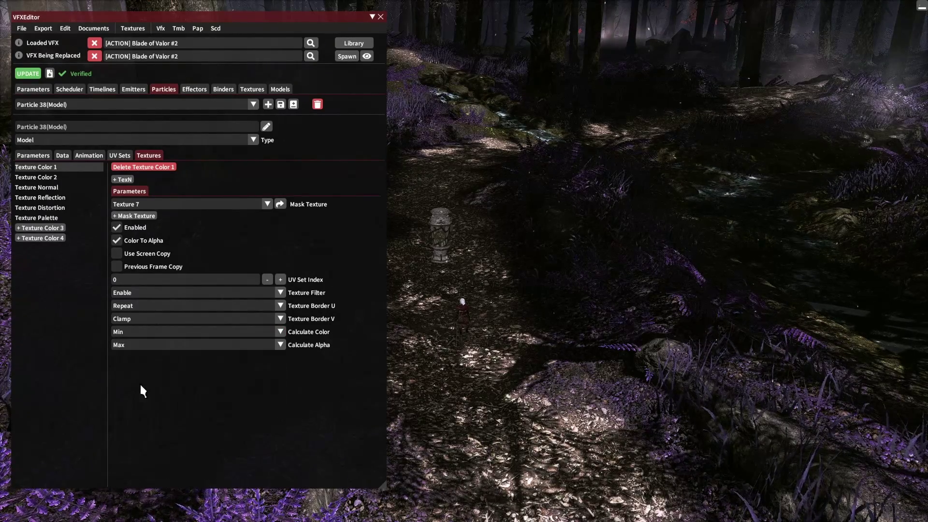
click(30, 73)
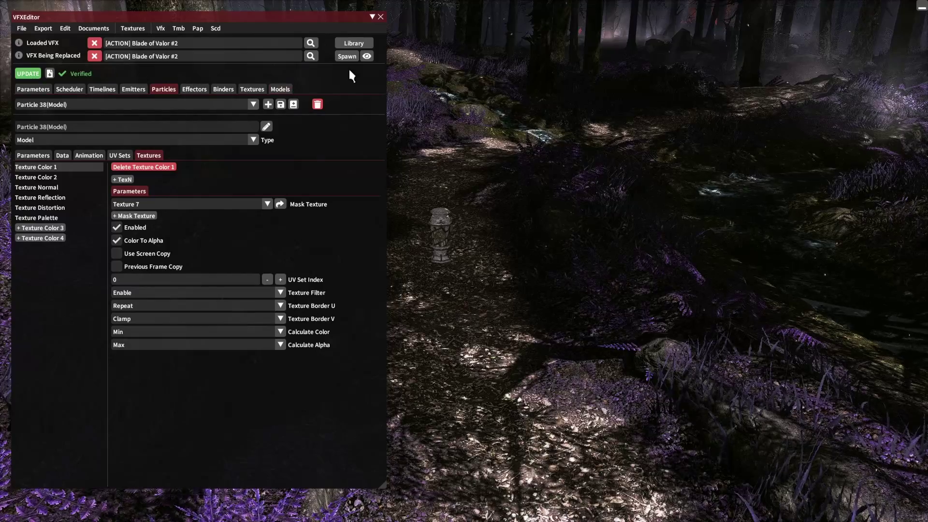
Step: Spawn the effect on the target, disable Color To Alpha for Particle 38's Texture Color 1, update and spawn it again
click(347, 56)
click(372, 92)
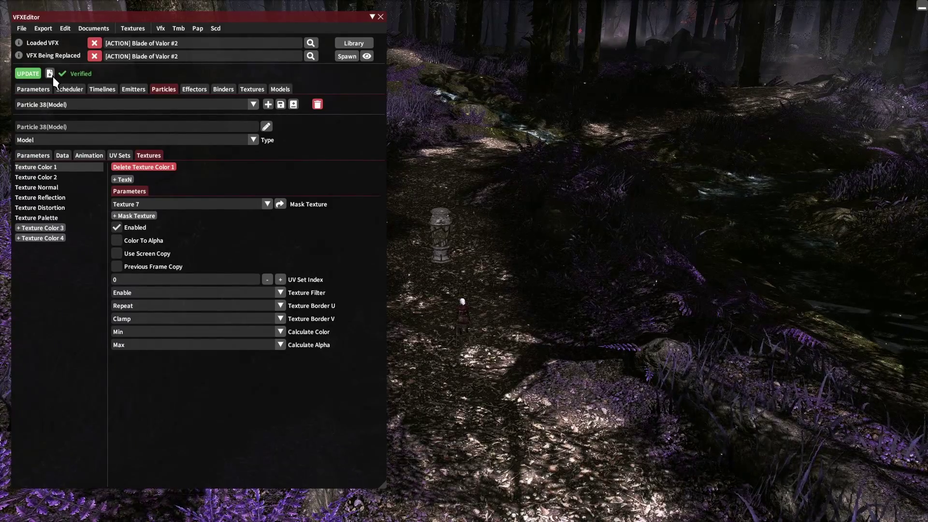
click(36, 76)
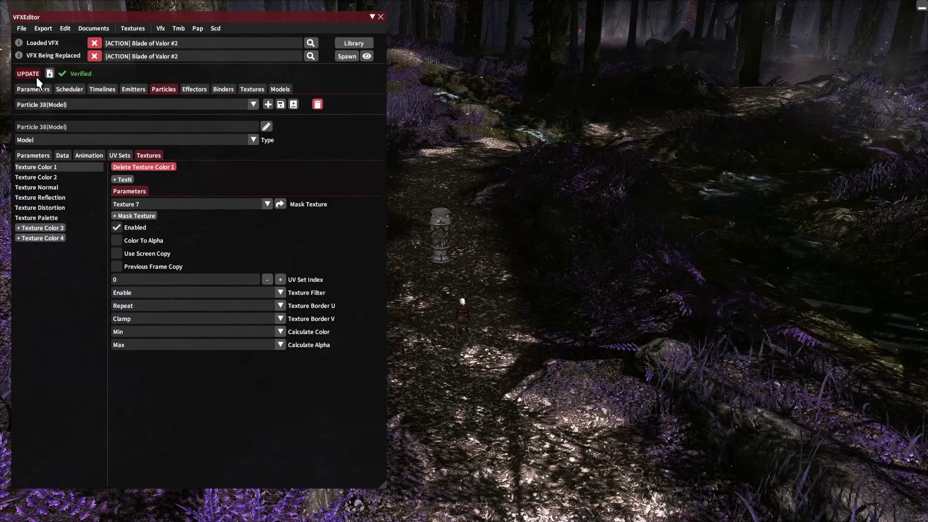
click(350, 59)
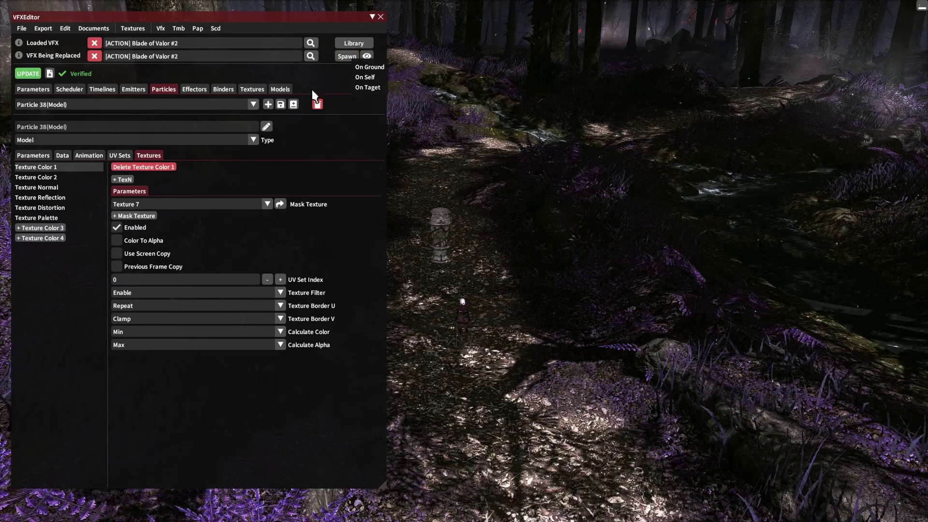
click(361, 90)
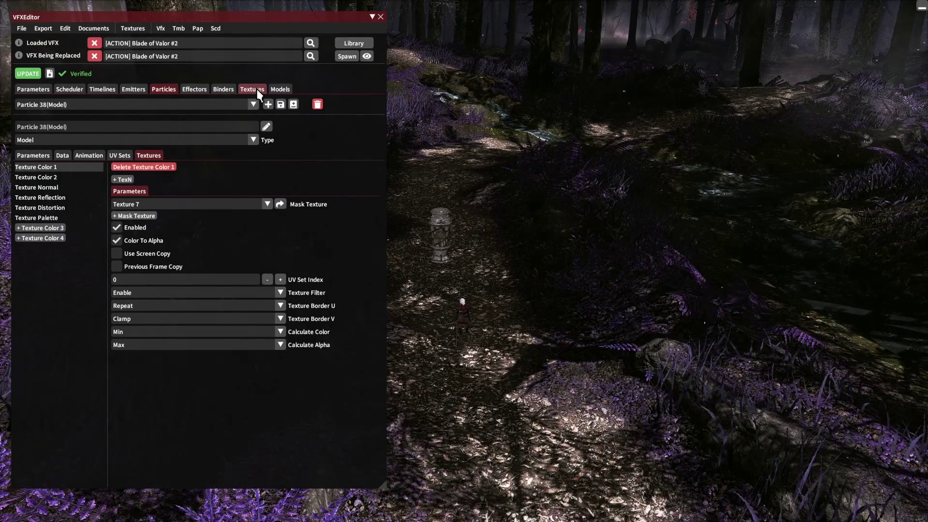
Step: Examine the shapes of the effect's models, including Models 2, 3, 4, 5 and 7, in the 3D preview
click(288, 90)
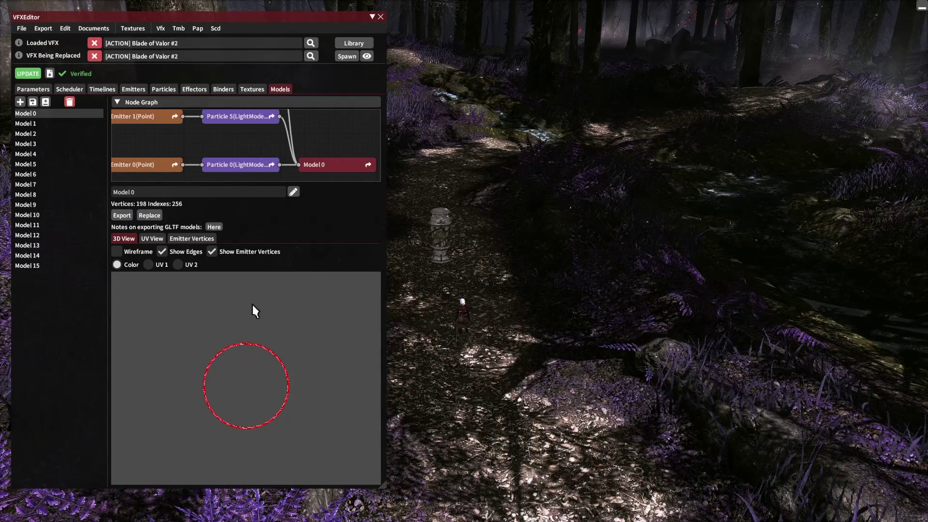
click(62, 126)
click(59, 135)
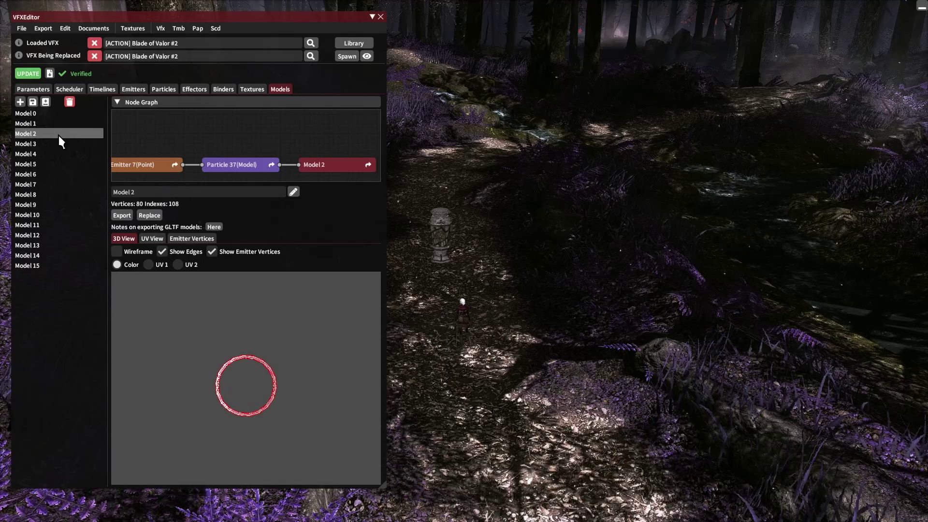
click(54, 145)
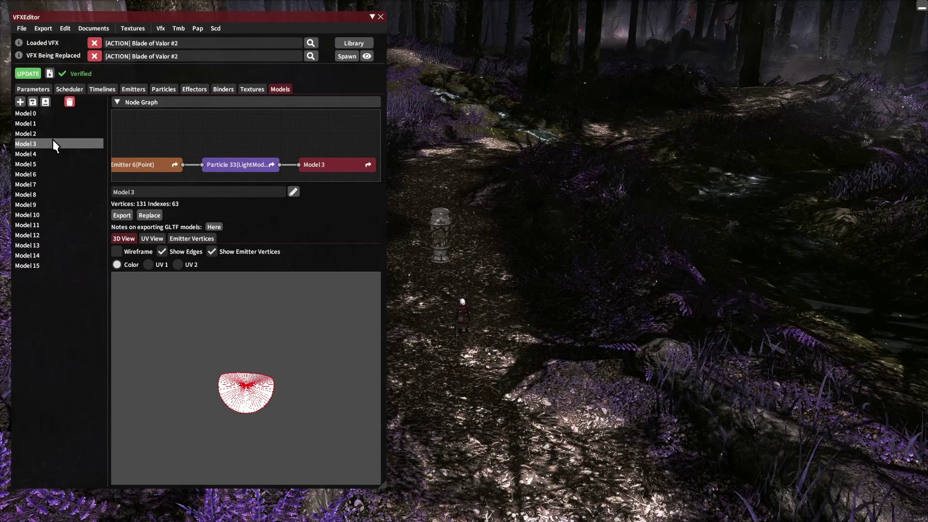
click(54, 134)
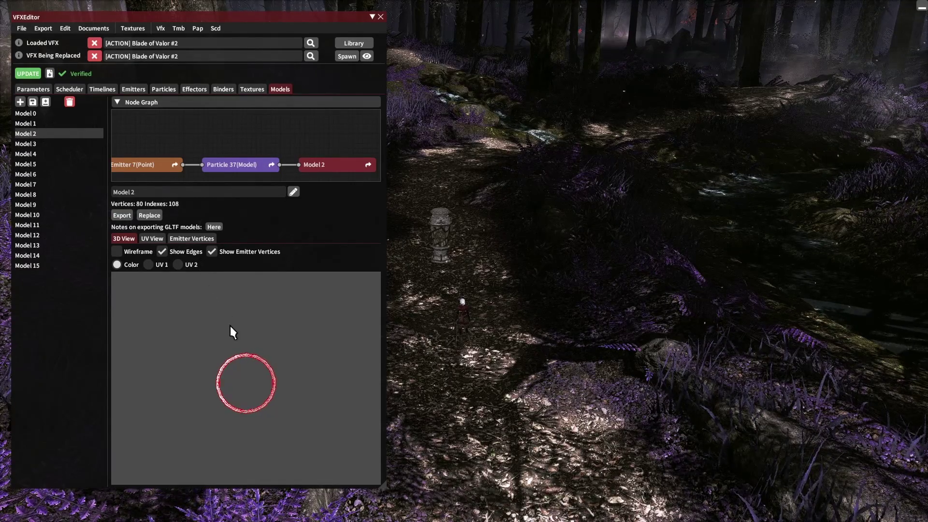
drag(231, 327, 285, 319)
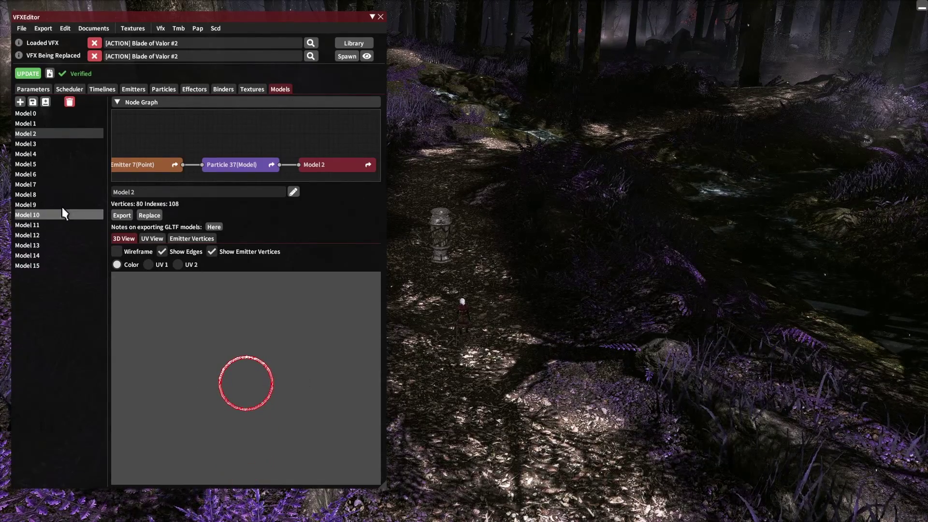
click(24, 146)
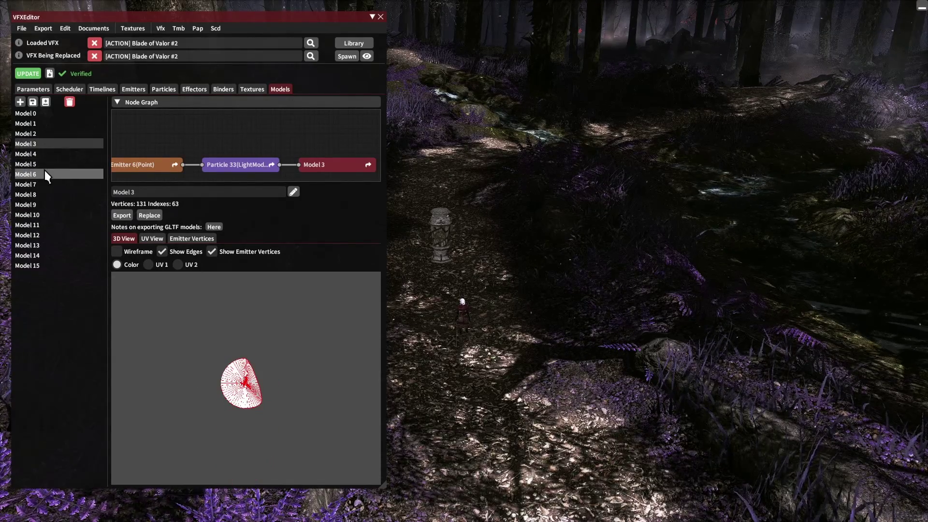
drag(234, 345, 374, 273)
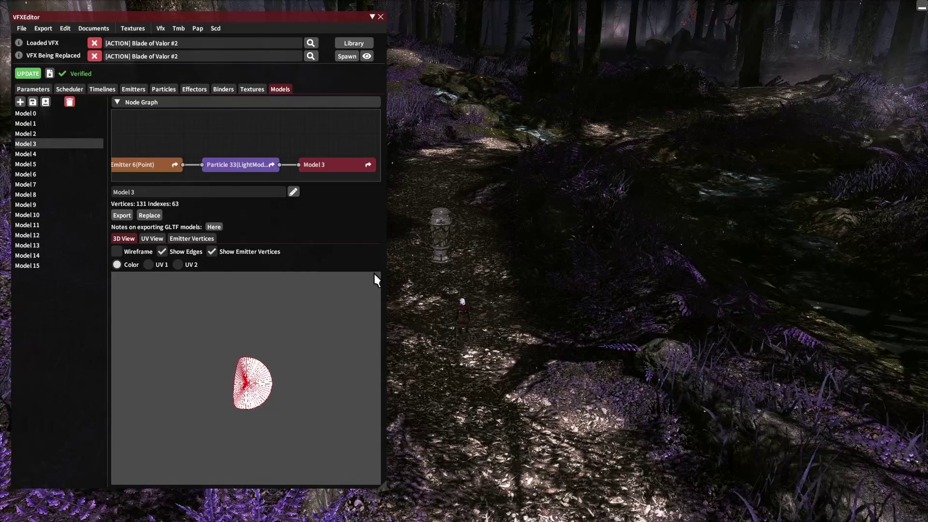
click(44, 159)
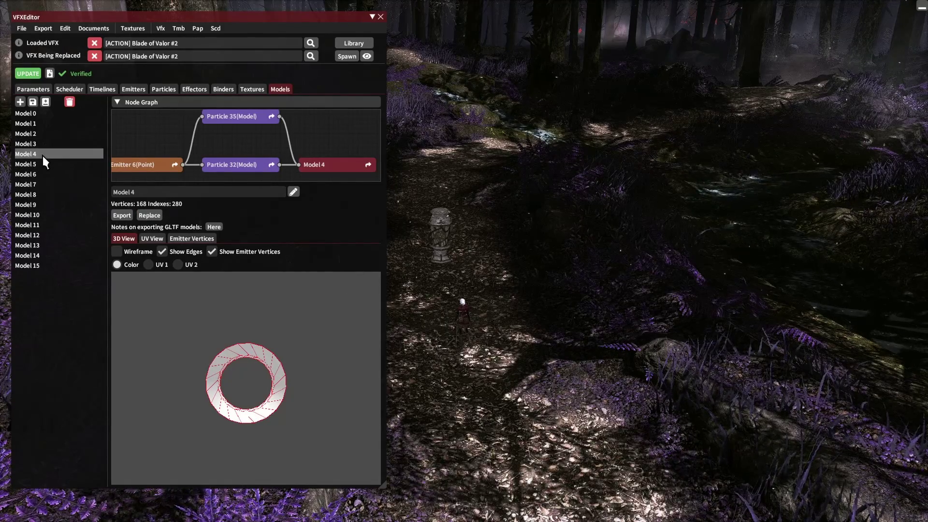
drag(180, 277, 174, 239)
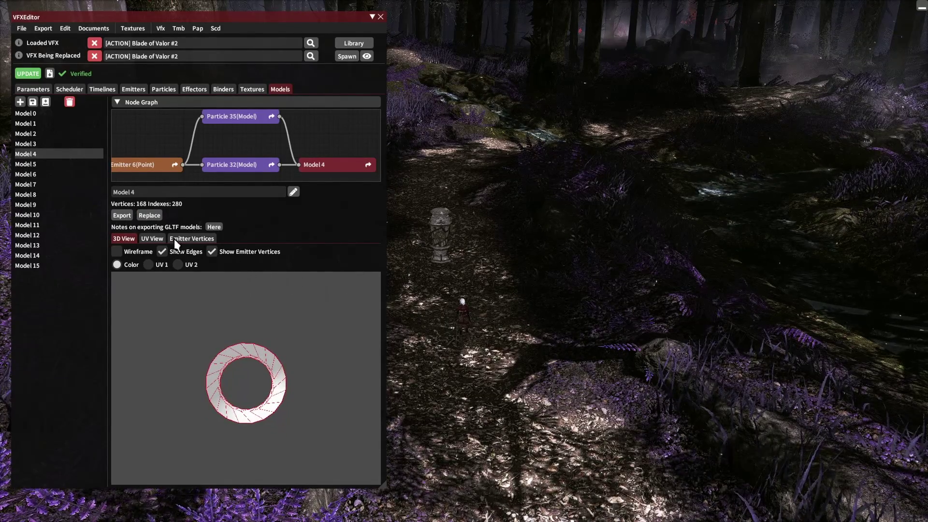
click(44, 164)
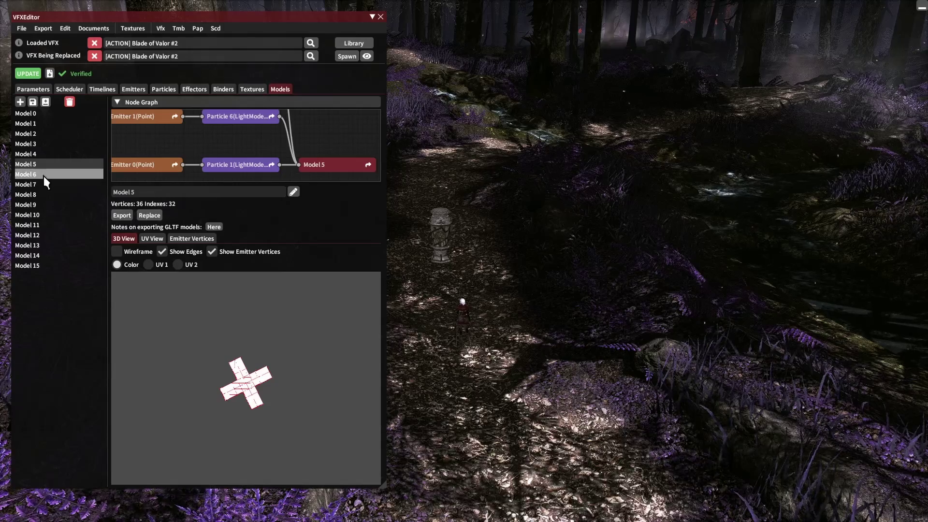
click(42, 184)
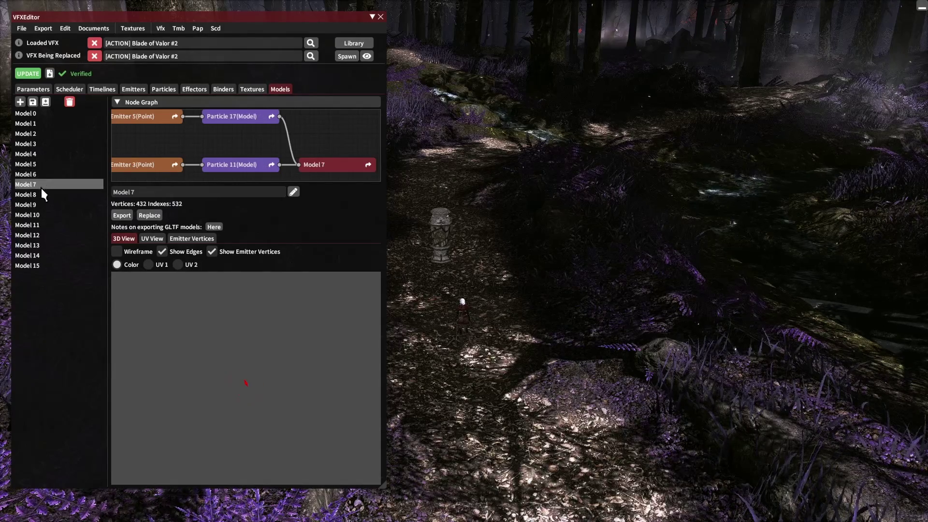
Step: Examine Model 15's shape in the 3D preview from a wider, rotated view
click(43, 265)
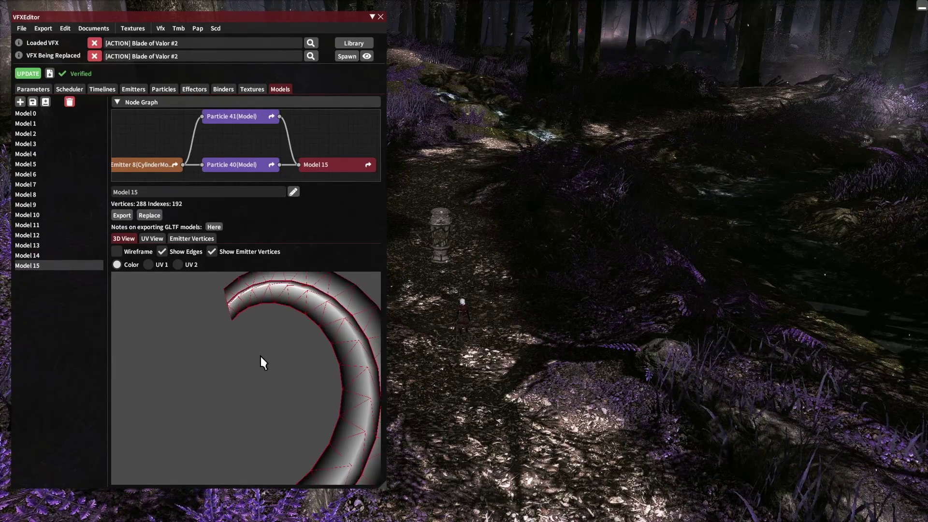
scroll(260, 356, down, 5)
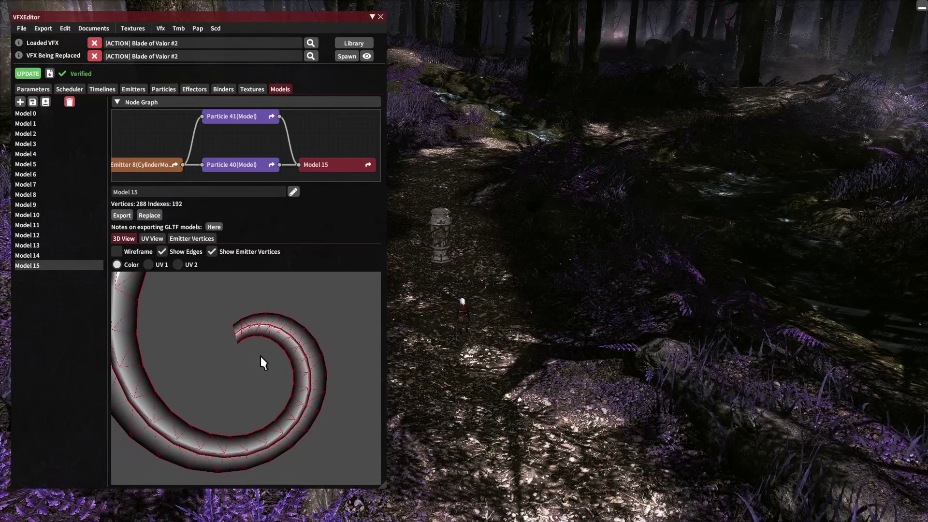
drag(260, 354, 325, 280)
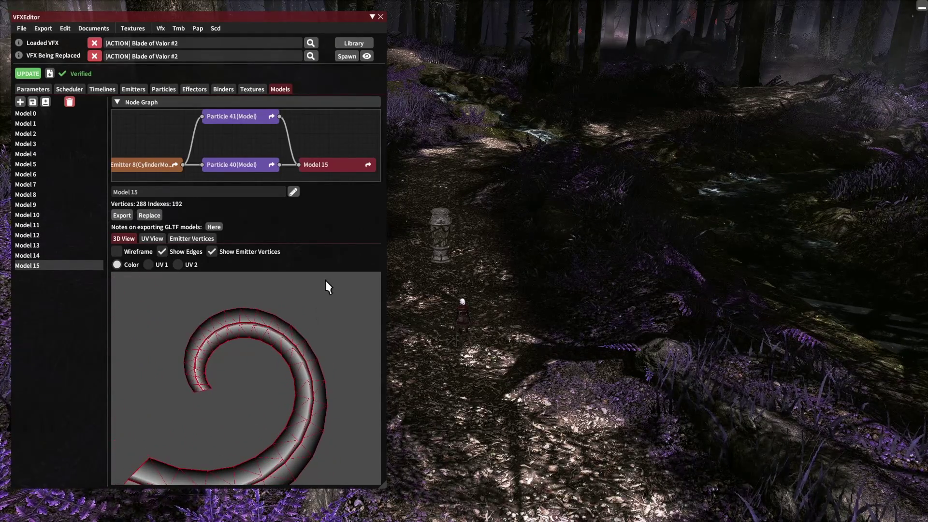
Step: Spawn the effect on the target and check Particle 38 and the particles created by Emitter 7
click(355, 57)
click(373, 86)
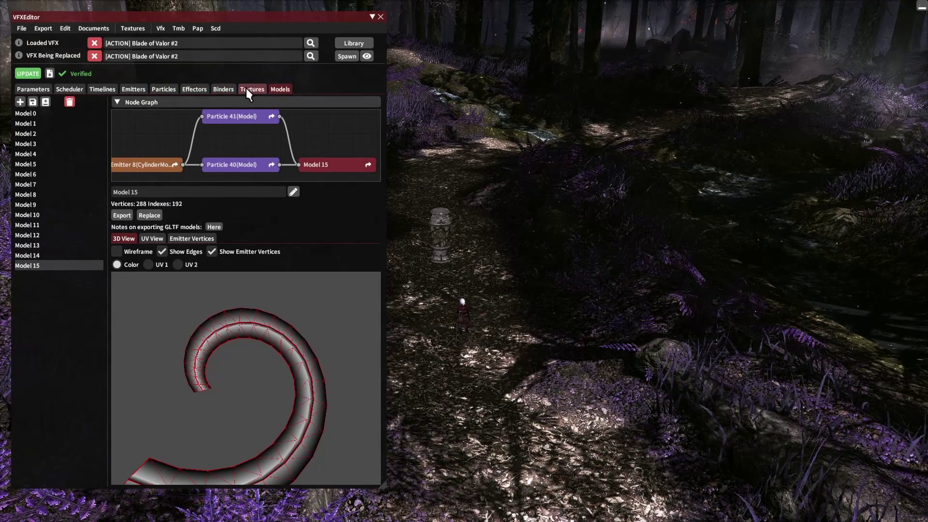
click(362, 85)
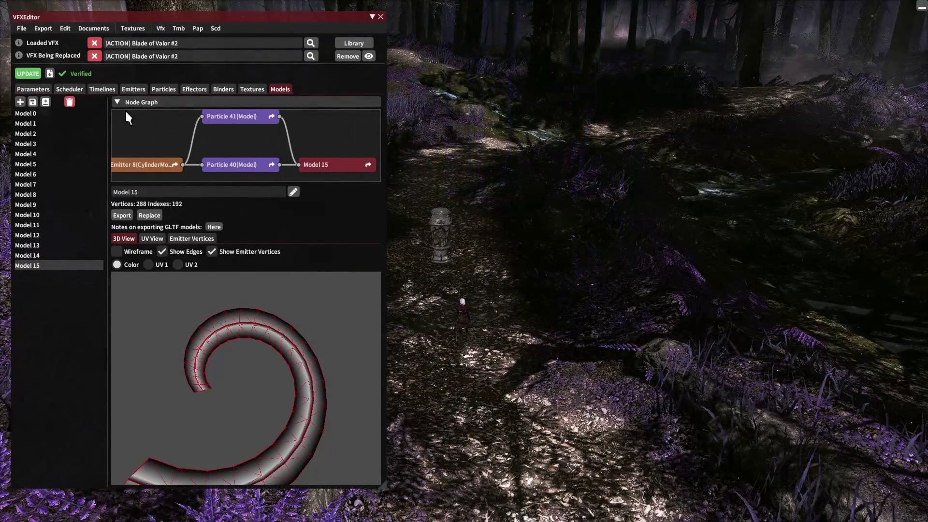
click(170, 90)
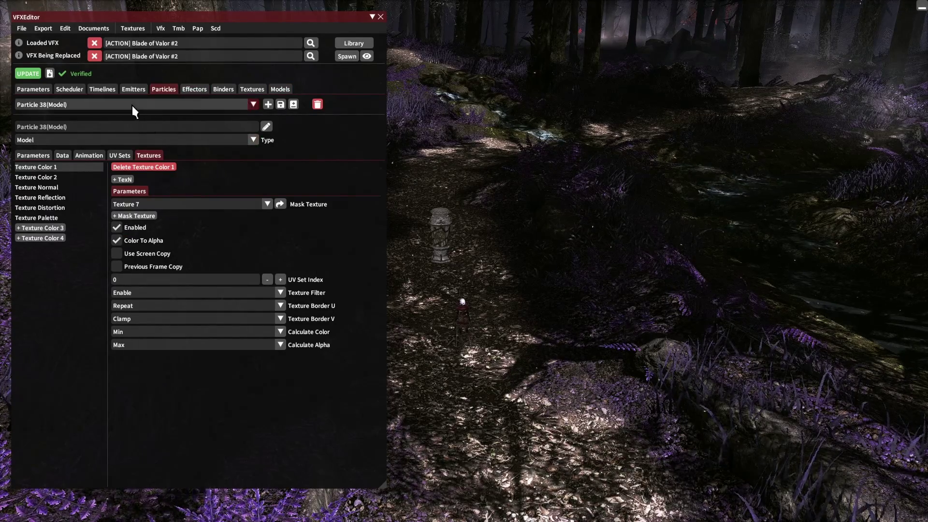
click(135, 89)
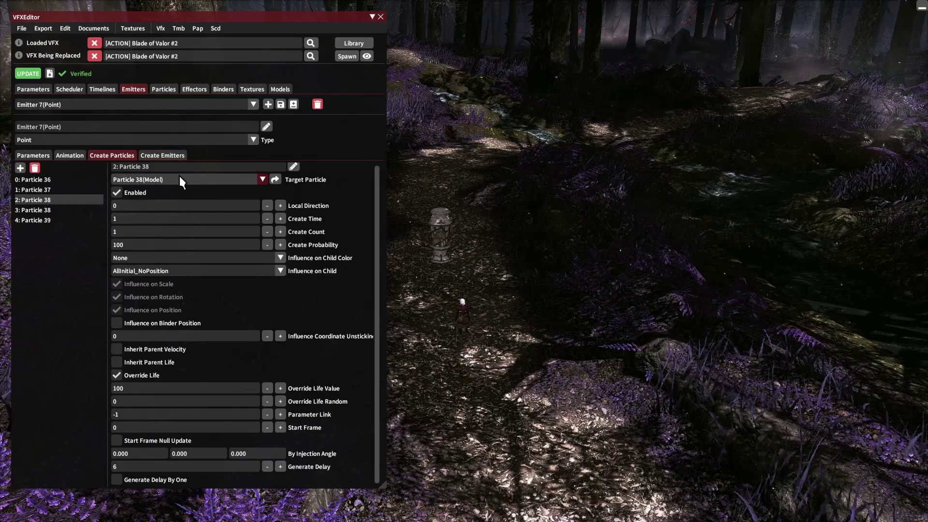
Step: Start a new workspace, set Blade of Valor VFX #2 as both the loaded and the replaced effect, and update it
click(22, 28)
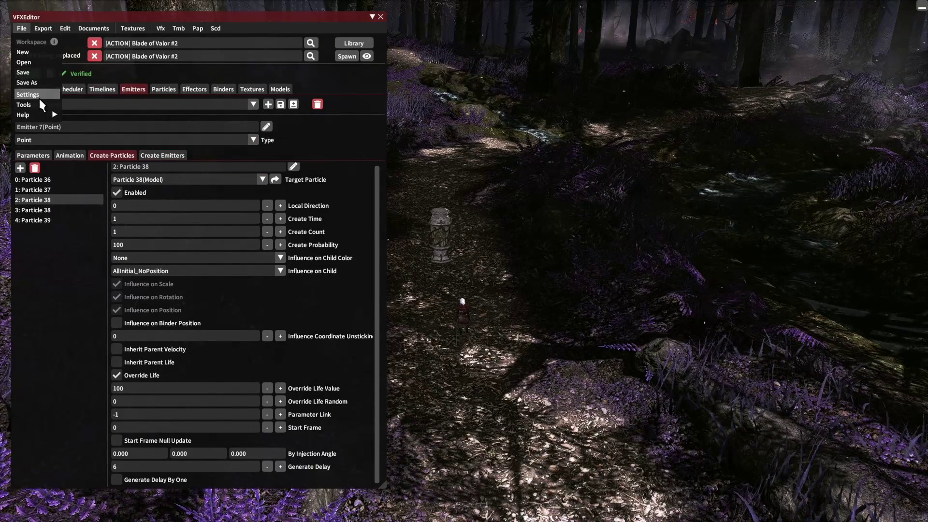
click(23, 52)
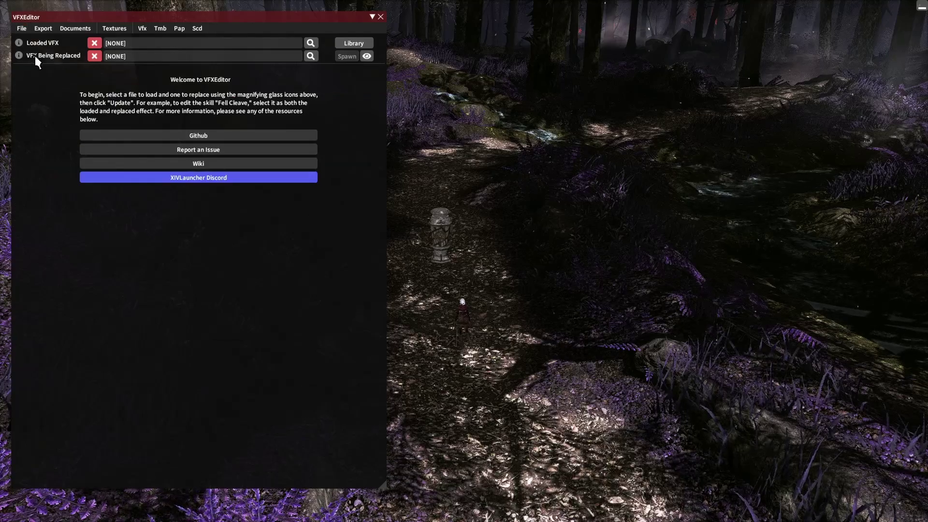
click(312, 43)
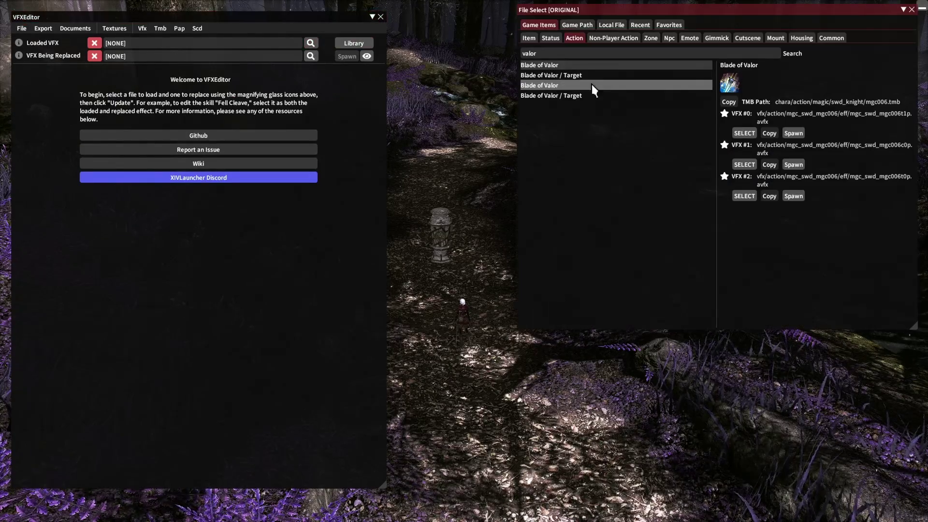
click(745, 195)
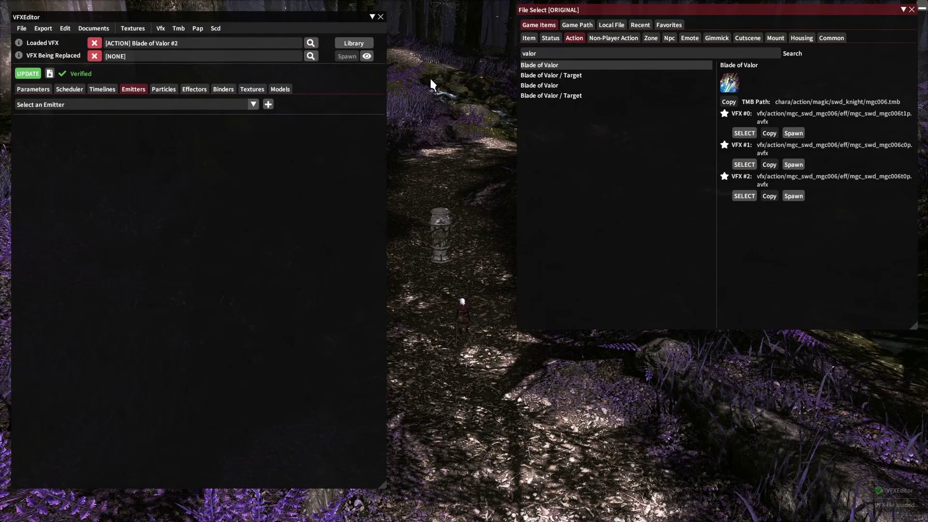
click(311, 56)
click(745, 461)
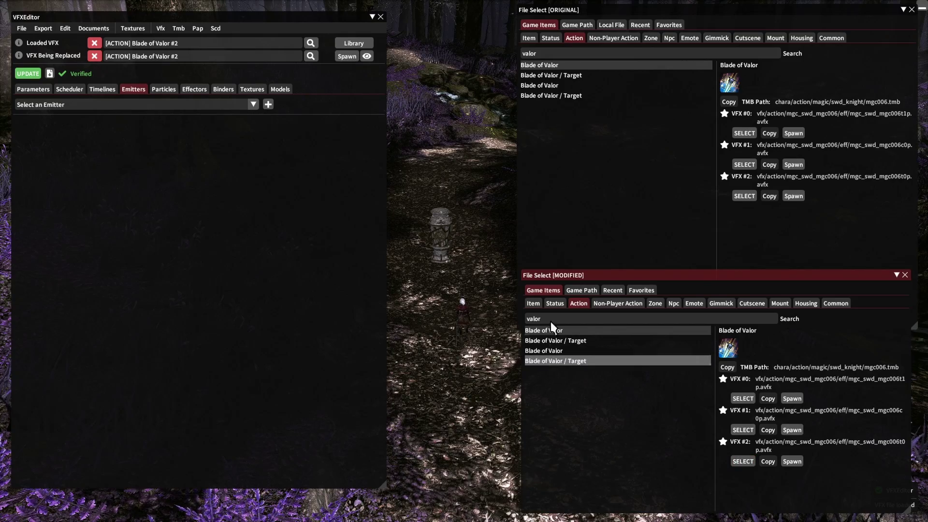
click(25, 72)
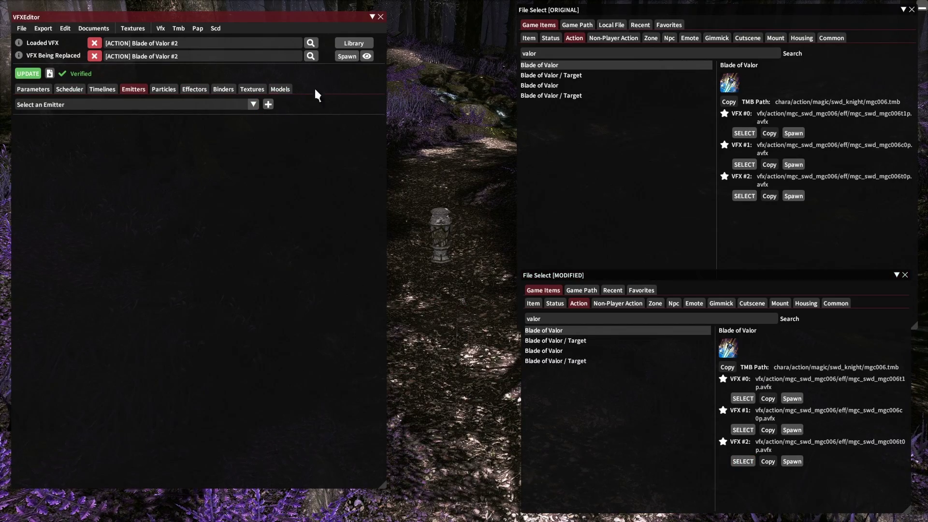
Step: Spawn the freshly loaded effect and close the original and modified file selection windows
click(354, 58)
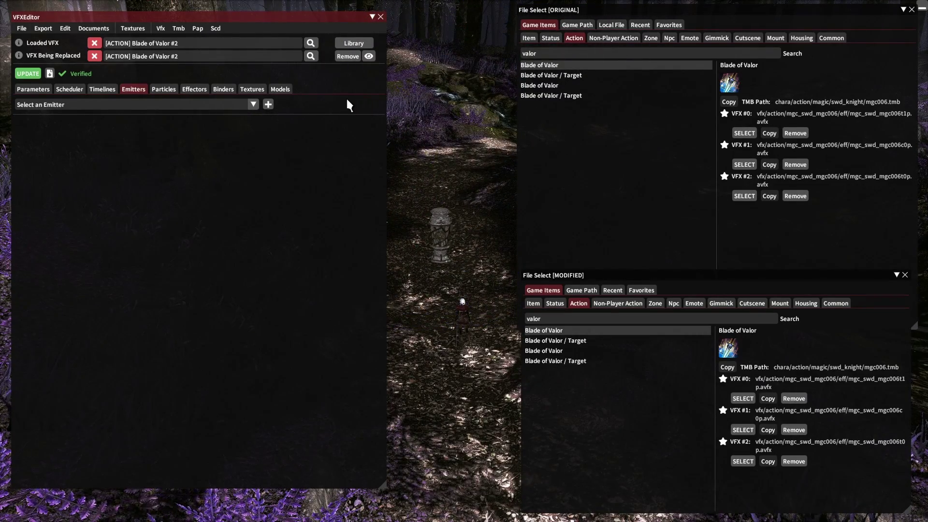
click(911, 10)
click(908, 275)
click(905, 275)
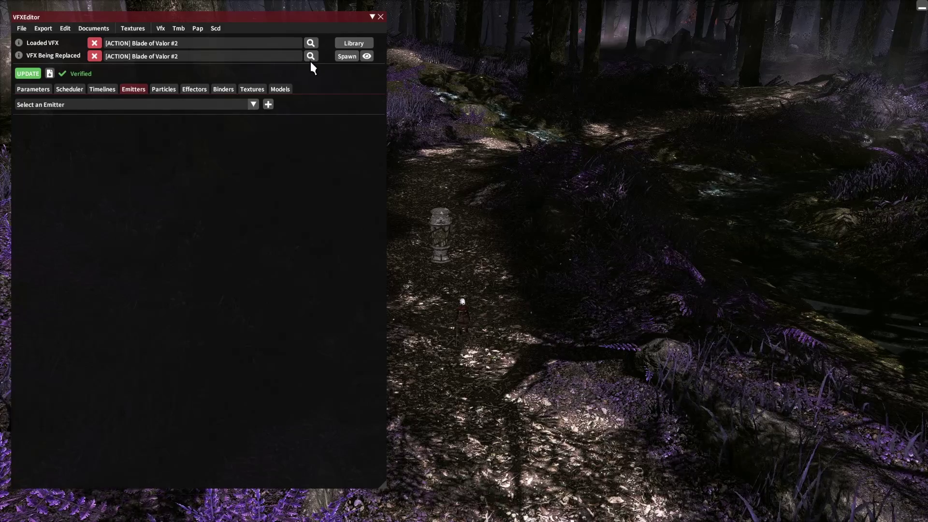
Step: Examine Model 15 and the particles linked to it in the node graph
click(287, 91)
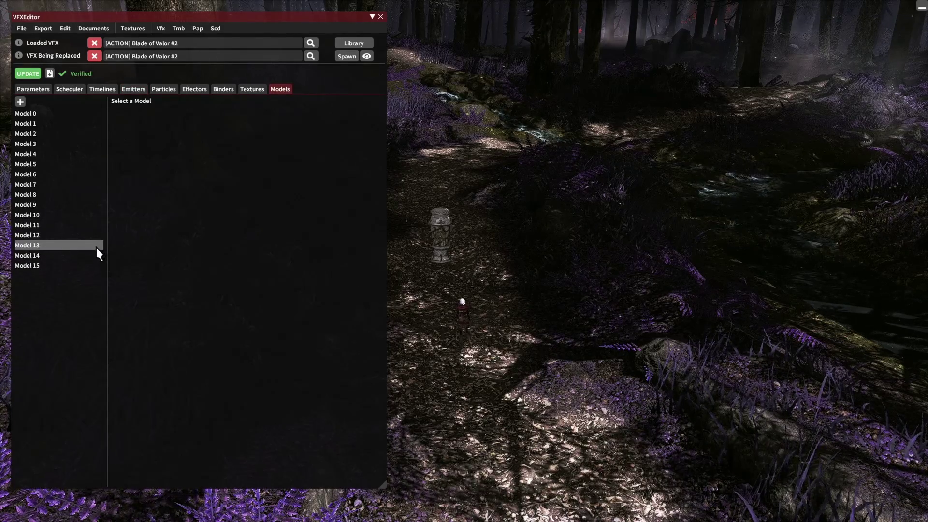
click(51, 267)
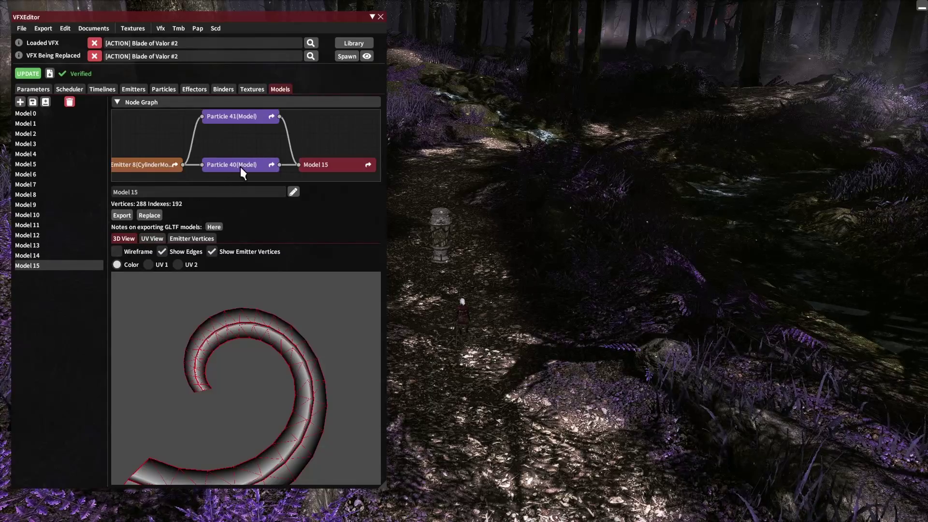
drag(257, 157, 257, 152)
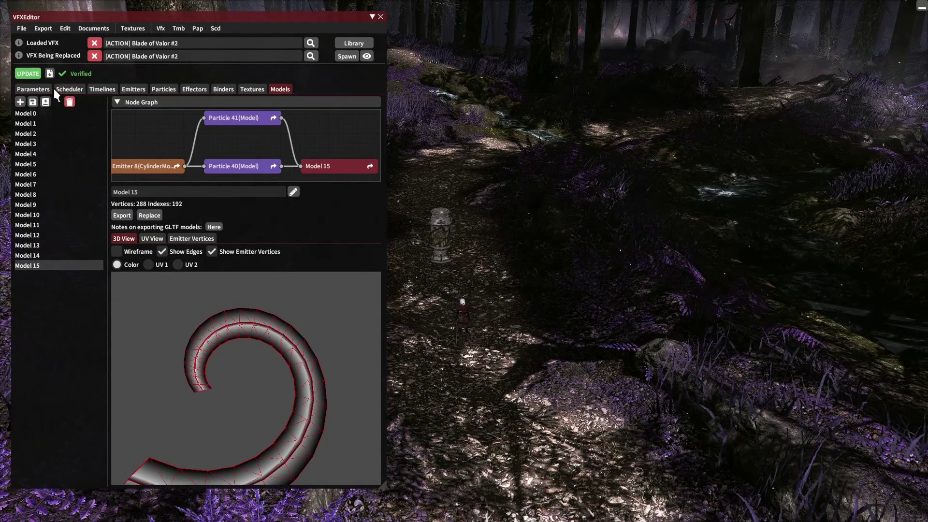
Step: Check the Color animation of Particle 40
click(156, 88)
click(137, 104)
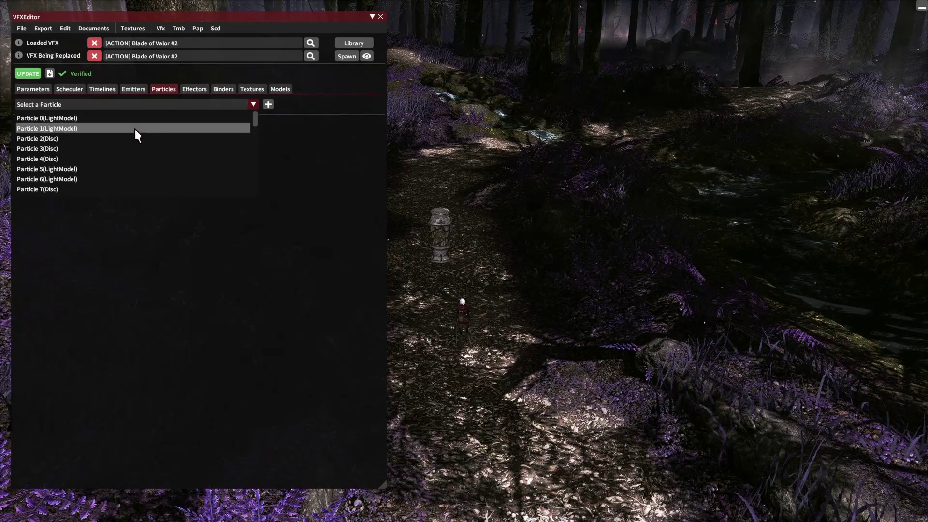
scroll(145, 133, down, 8)
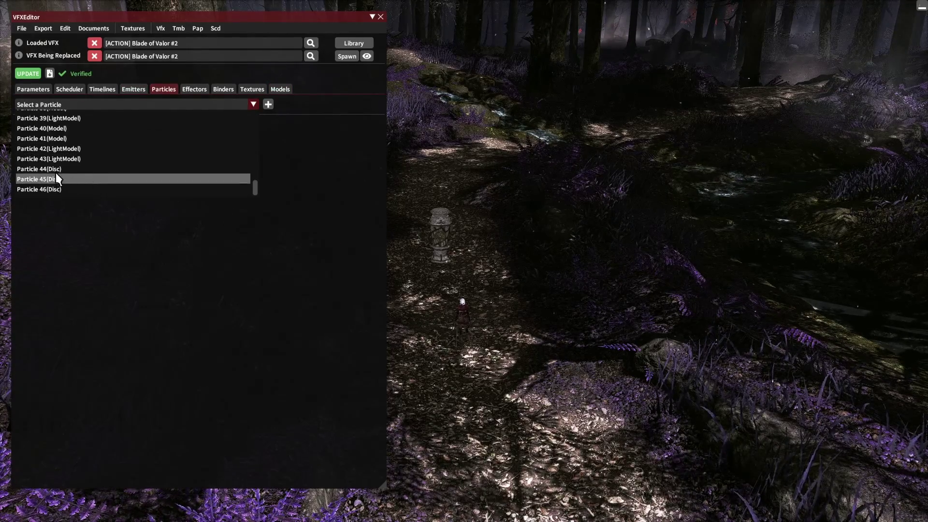
click(59, 128)
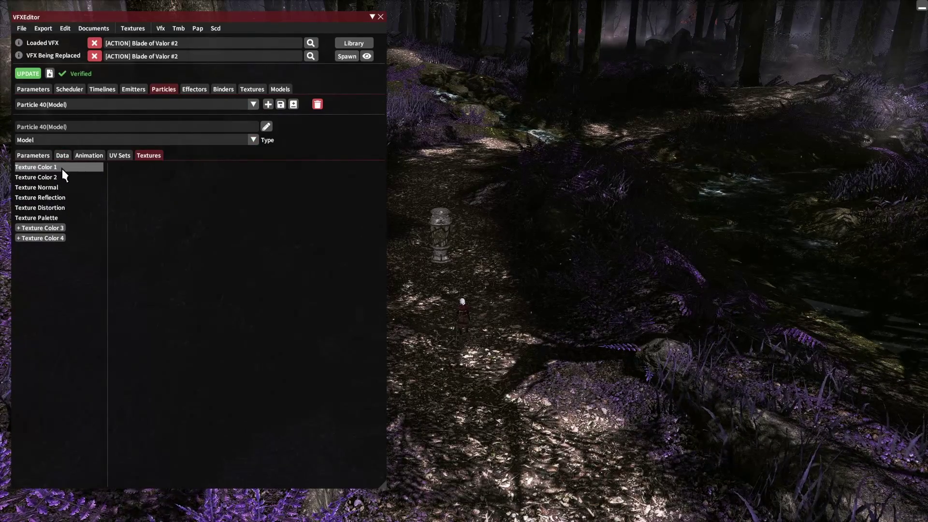
click(81, 156)
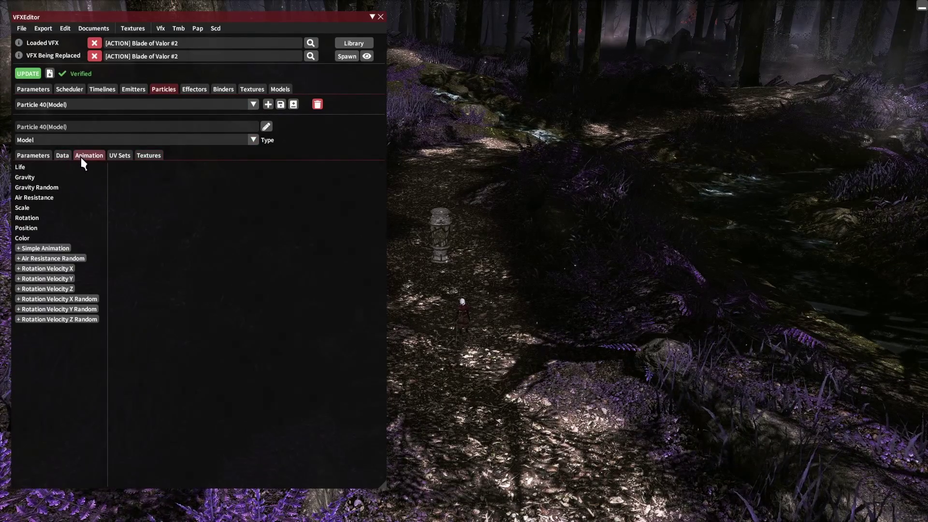
click(33, 237)
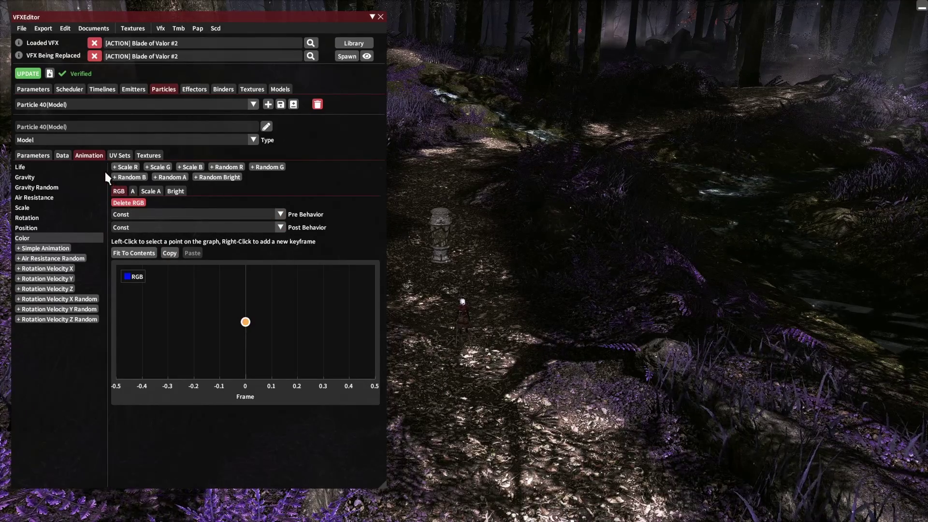
Step: Check the Color animation of Particle 41
click(83, 104)
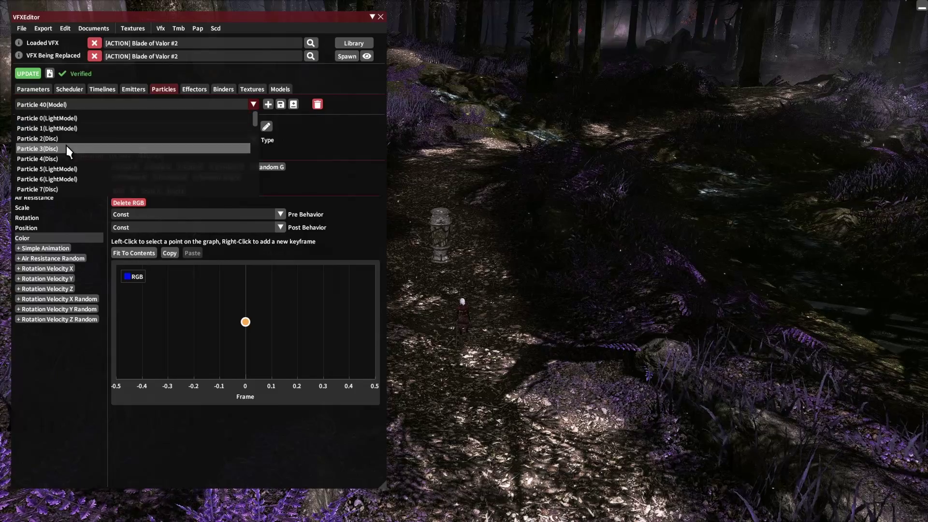
scroll(65, 146, down, 4)
scroll(65, 147, down, 4)
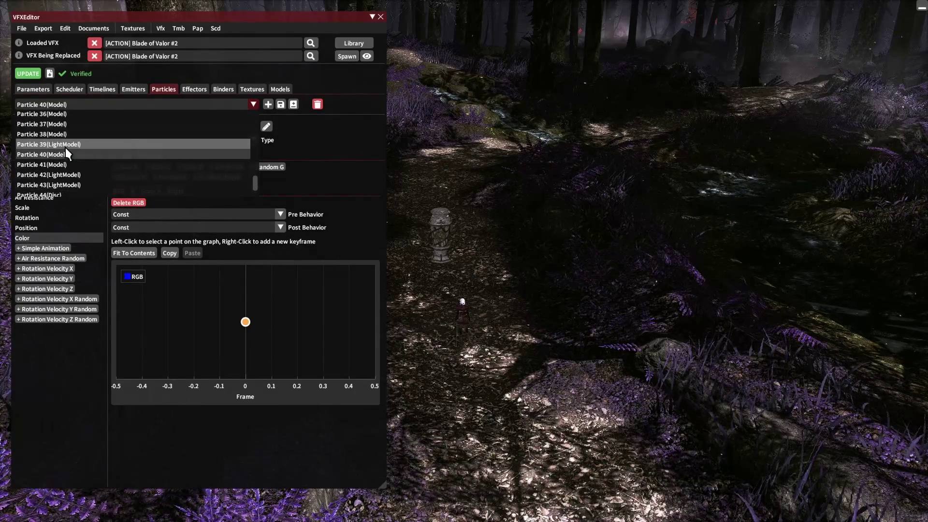
click(67, 138)
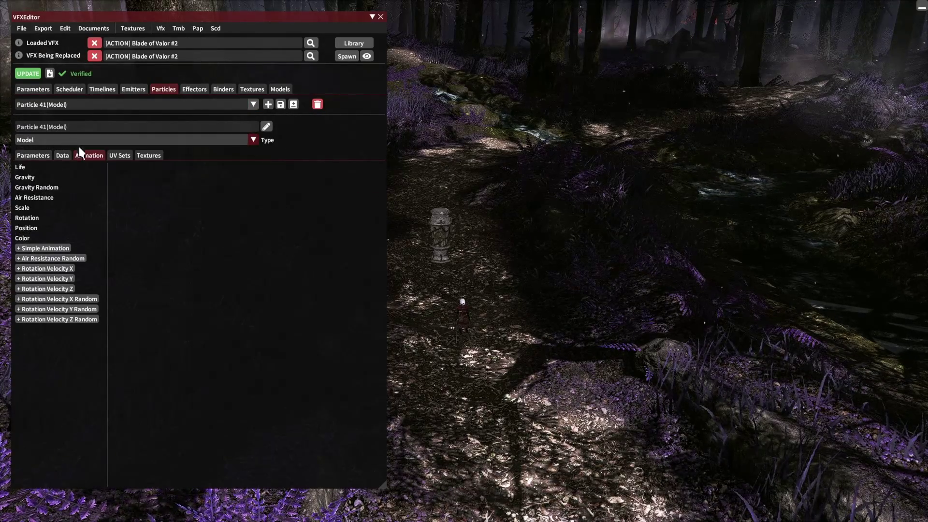
click(41, 236)
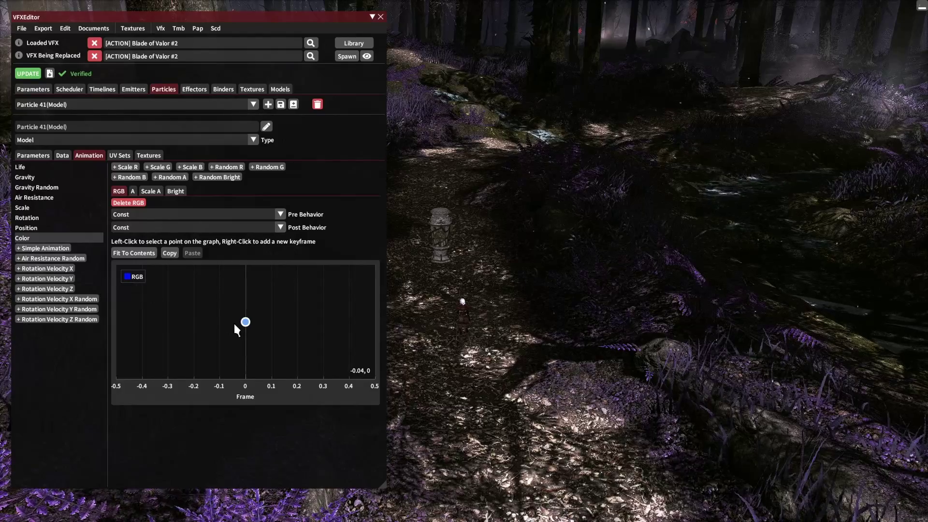
drag(245, 322, 230, 323)
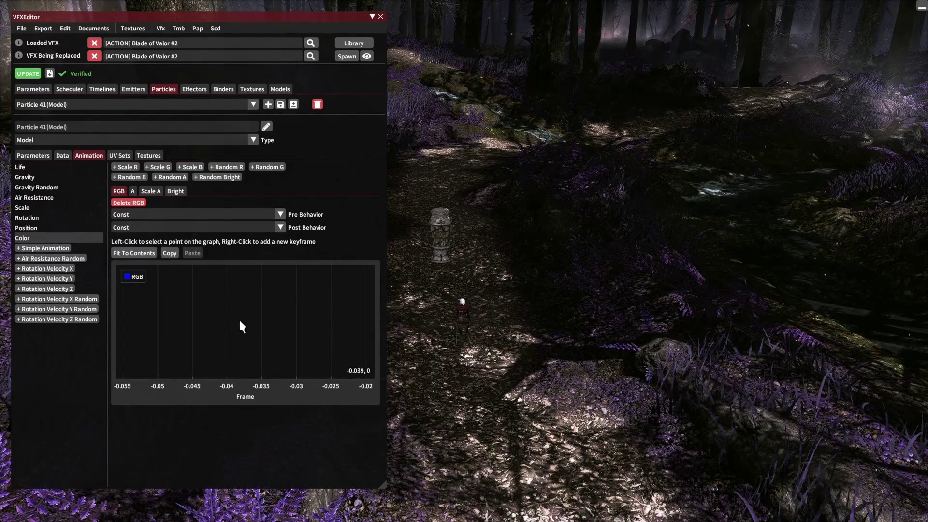
scroll(275, 325, down, 4)
scroll(276, 319, down, 2)
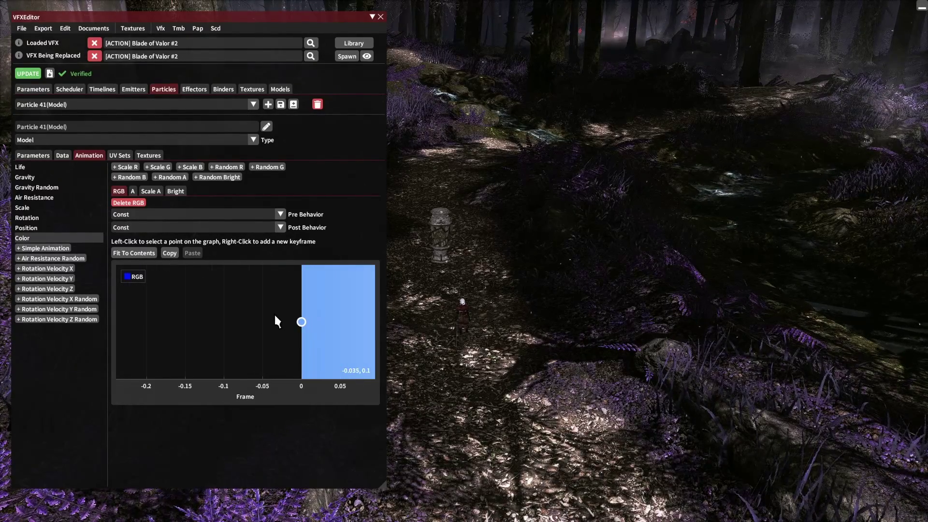
click(144, 253)
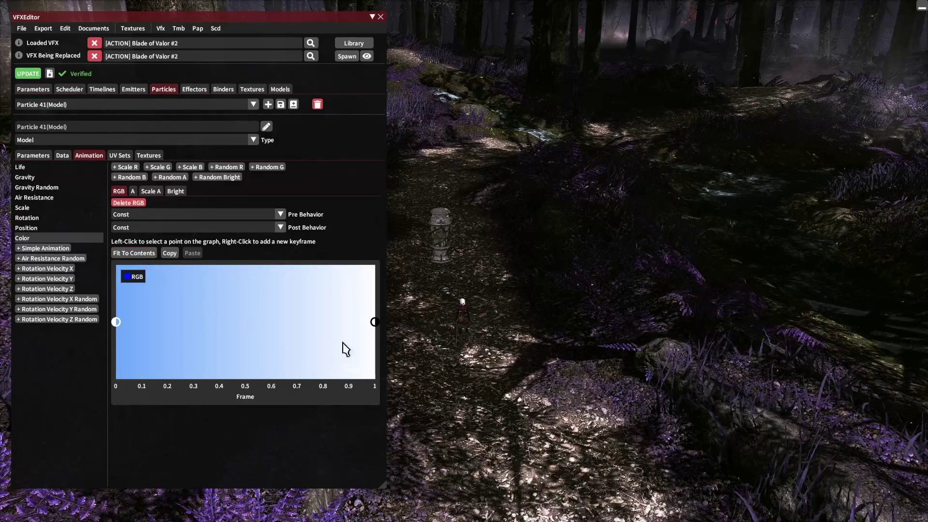
click(375, 322)
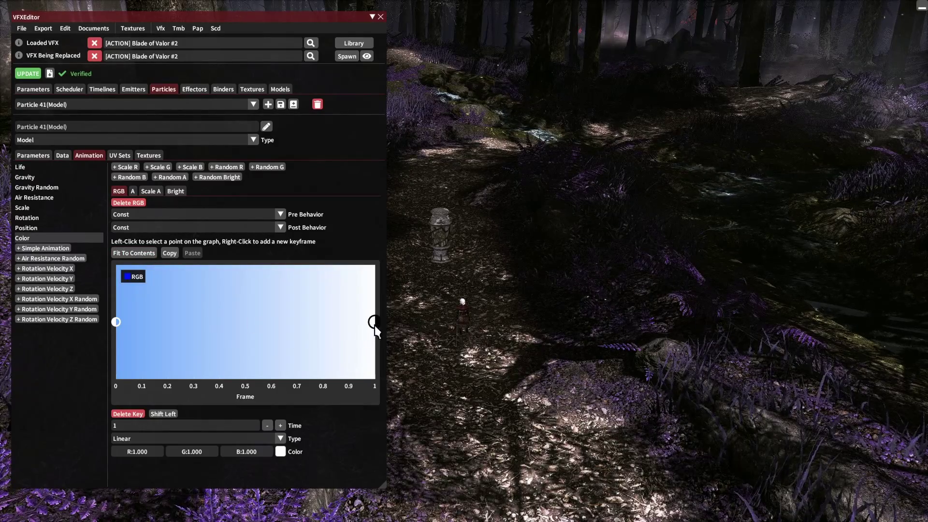
click(134, 410)
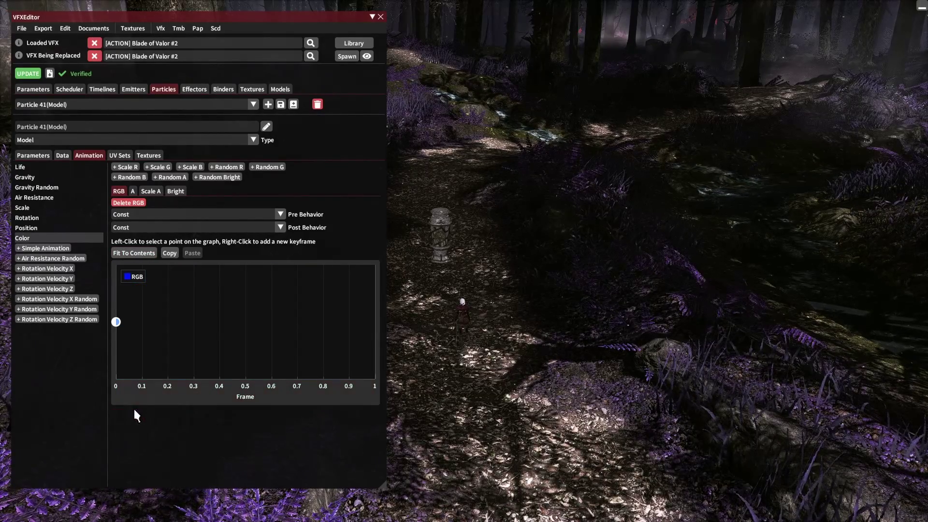
click(136, 254)
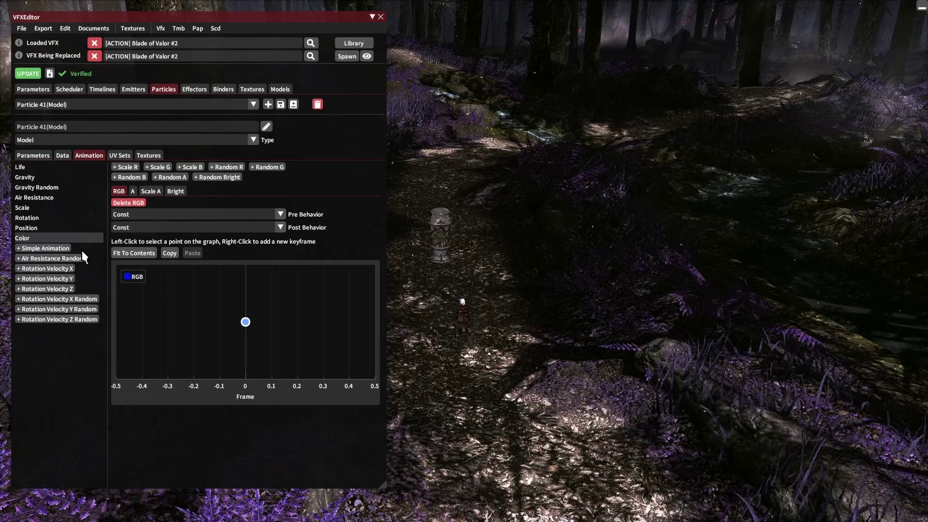
Step: Check the Color Begin and Color End data of Particle 41
click(67, 155)
click(52, 195)
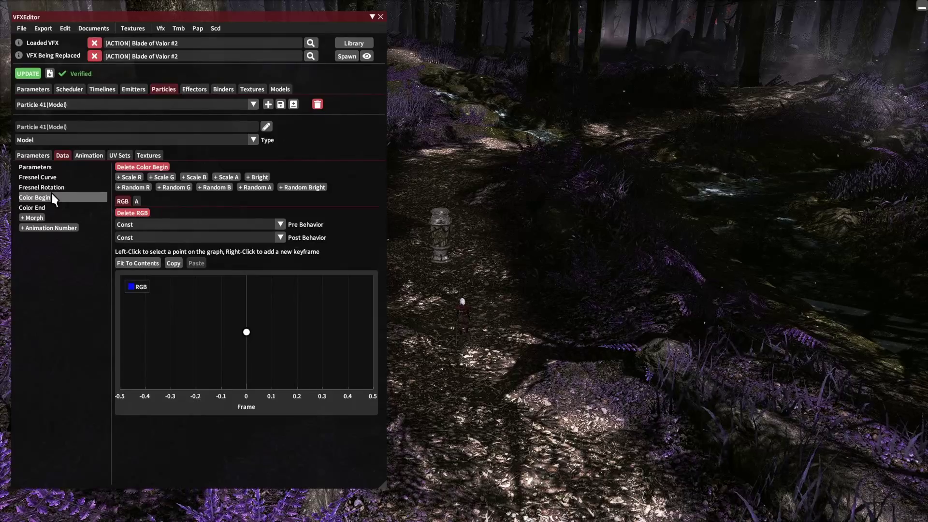
click(50, 207)
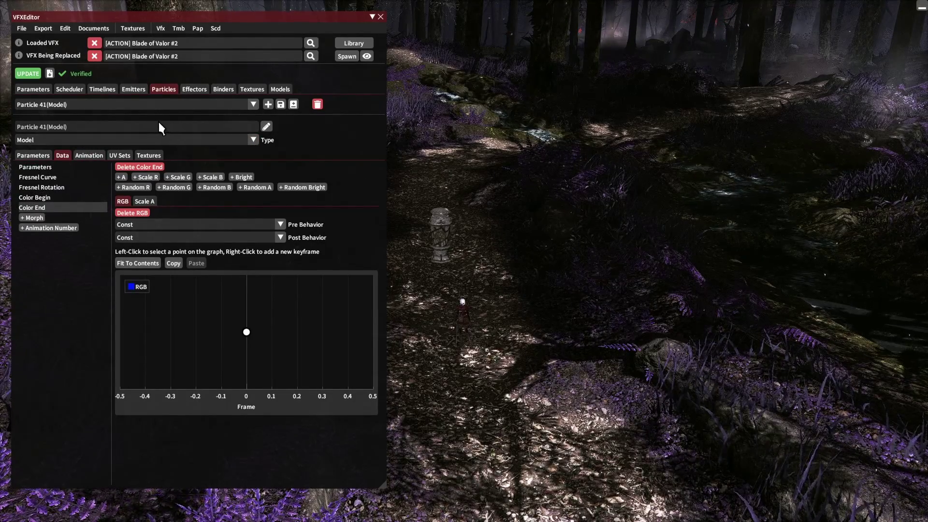
Step: Check the Color Begin and Color End data of Particle 40
click(150, 106)
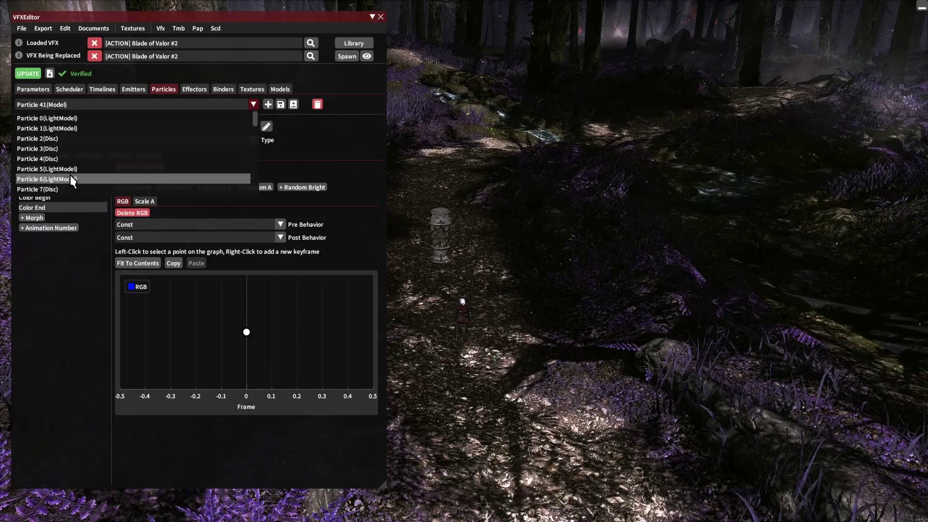
scroll(71, 172, down, 8)
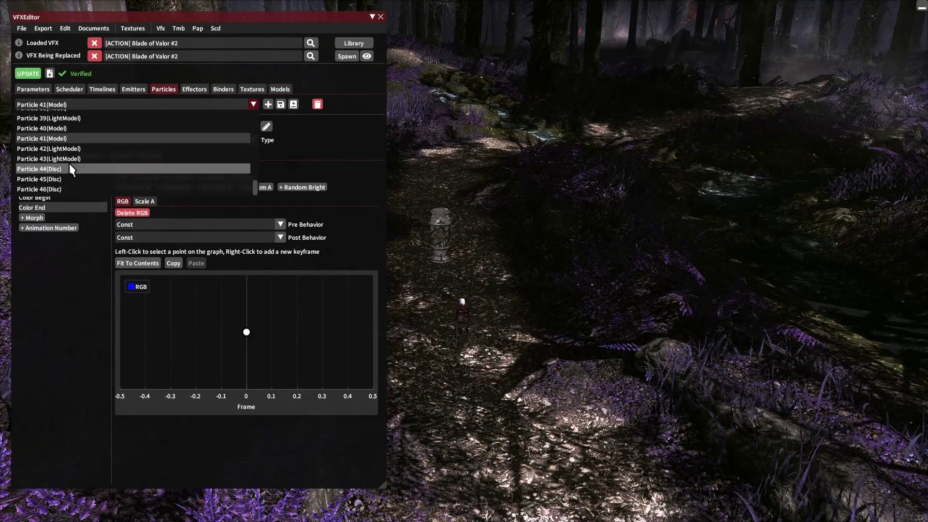
click(67, 129)
click(46, 198)
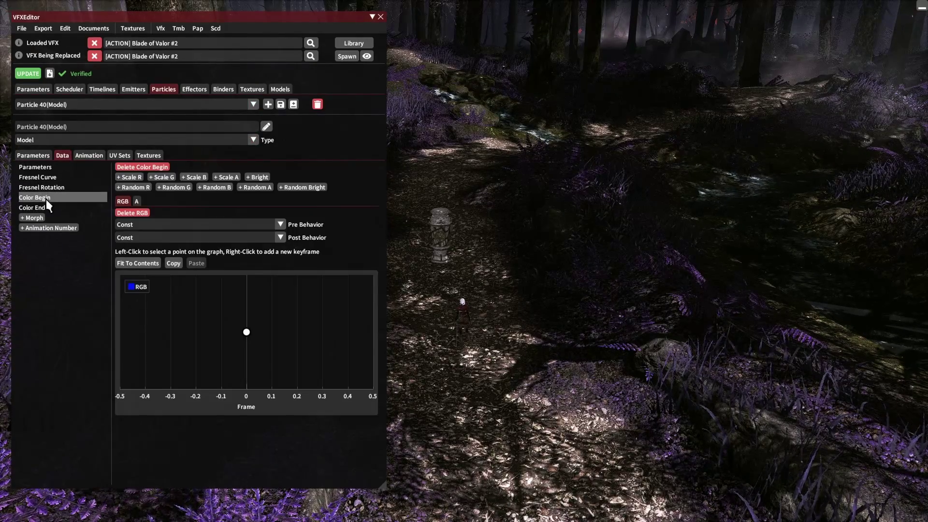
click(44, 205)
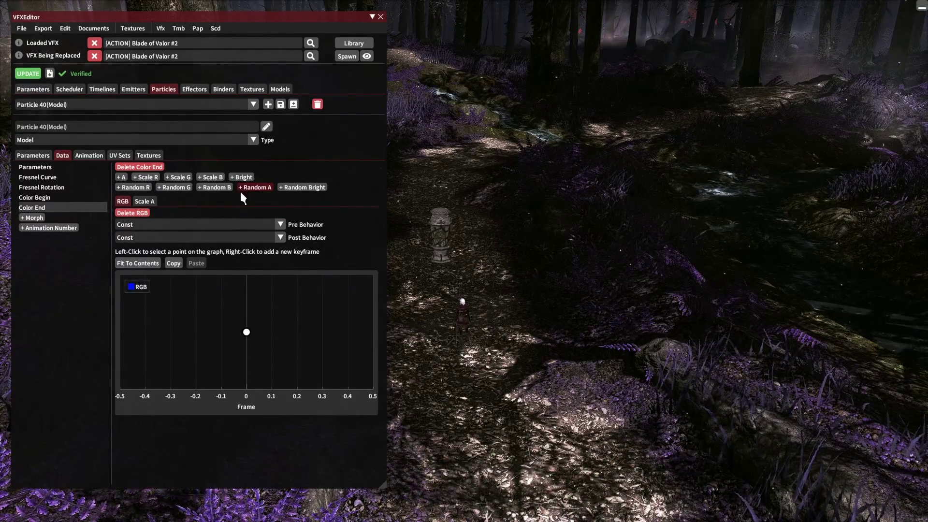
Step: Update the Blade of Valor #2 effect and spawn it in the game
click(32, 72)
click(349, 58)
click(373, 86)
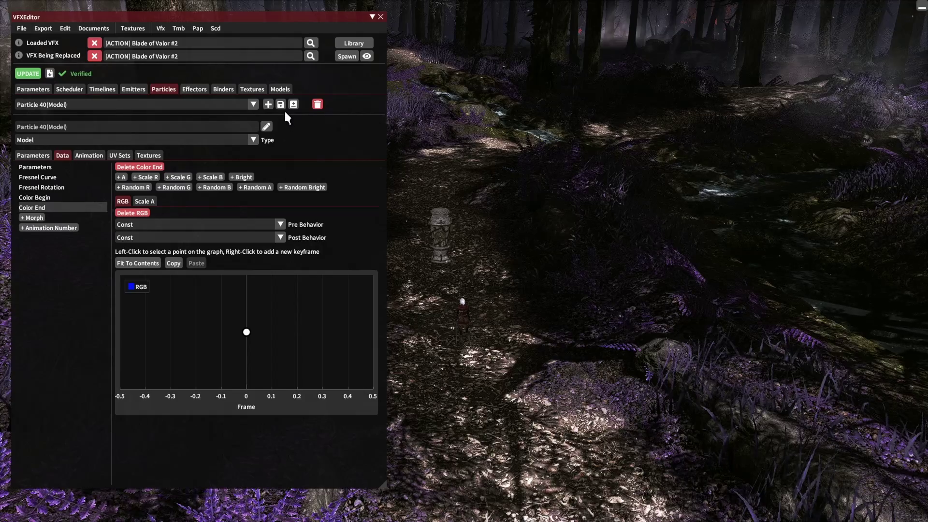
Step: Export Model 15 in GLTF format to the Particle Models folder under the file name spiral2
click(280, 89)
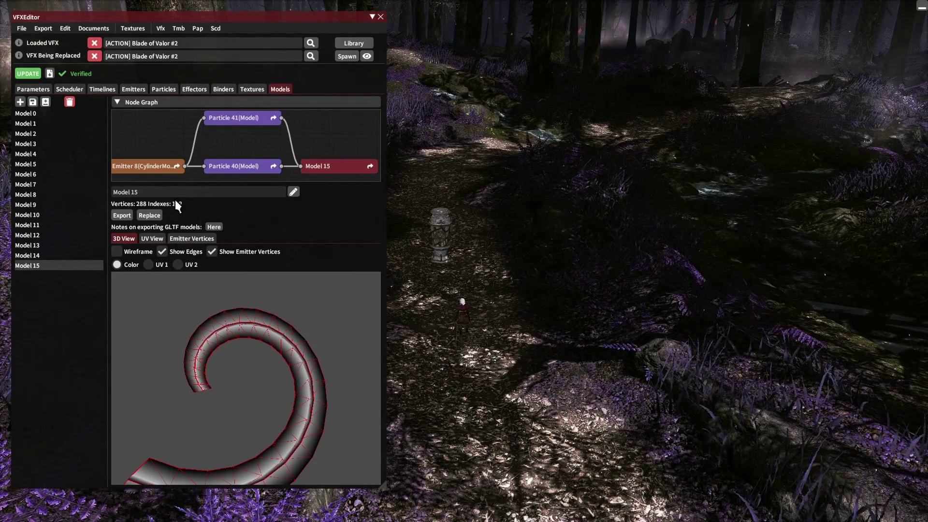
click(119, 215)
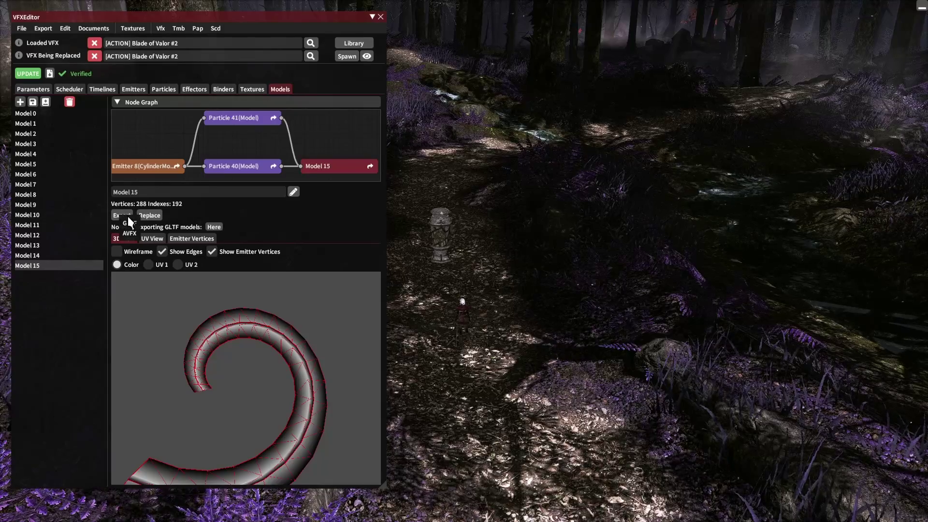
click(133, 224)
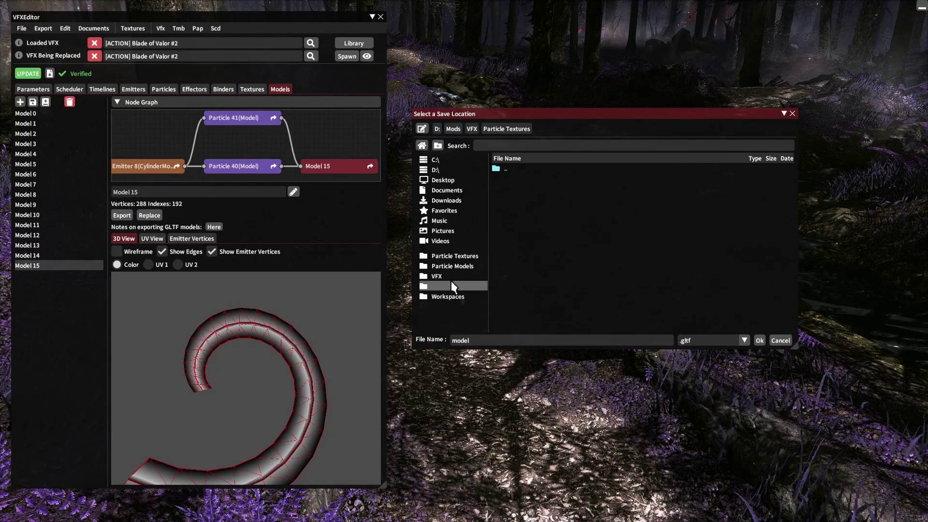
click(457, 267)
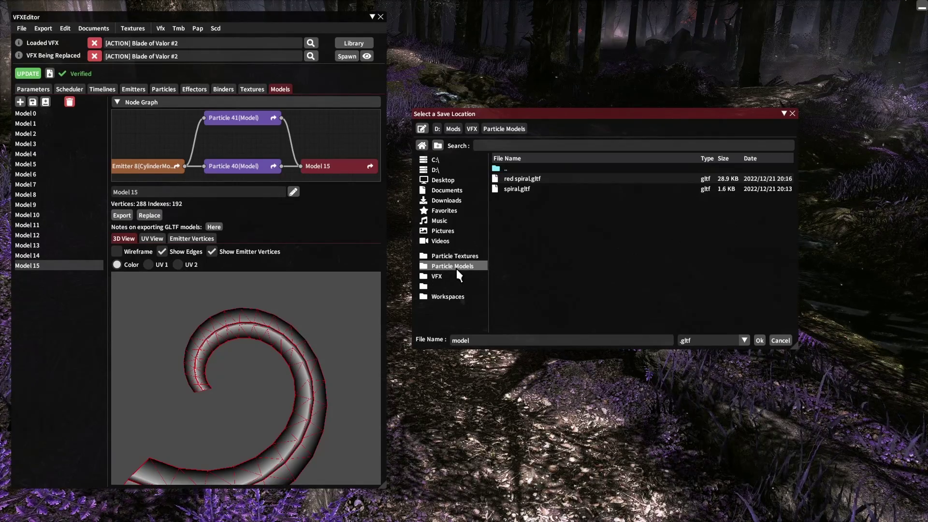
double_click(497, 338)
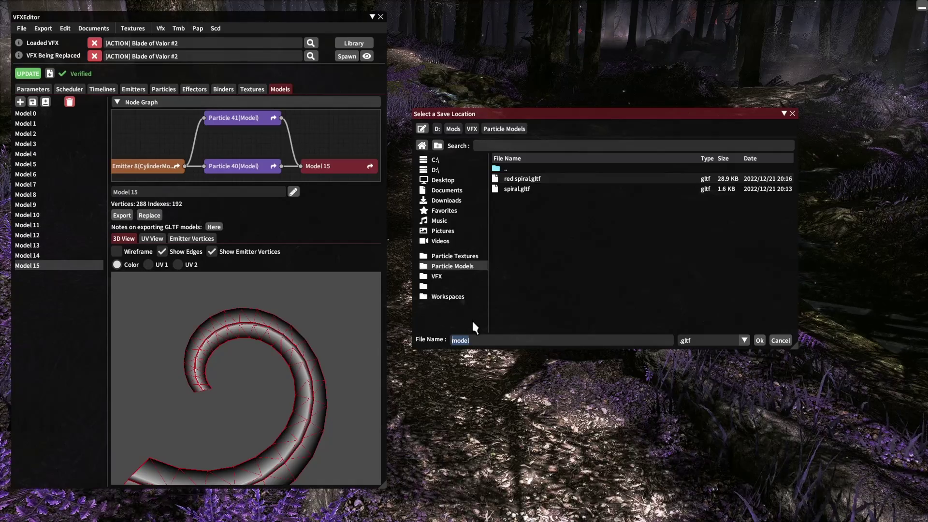
text(sp)
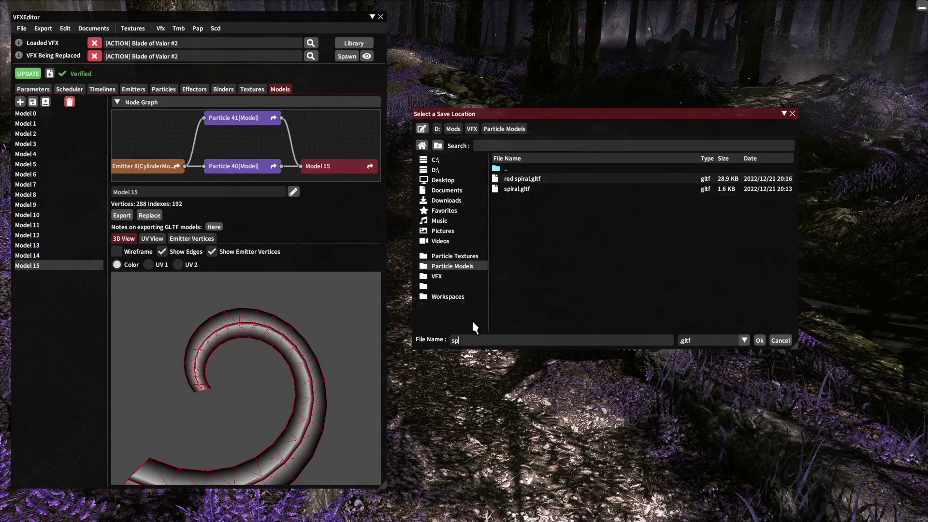
text(iral2)
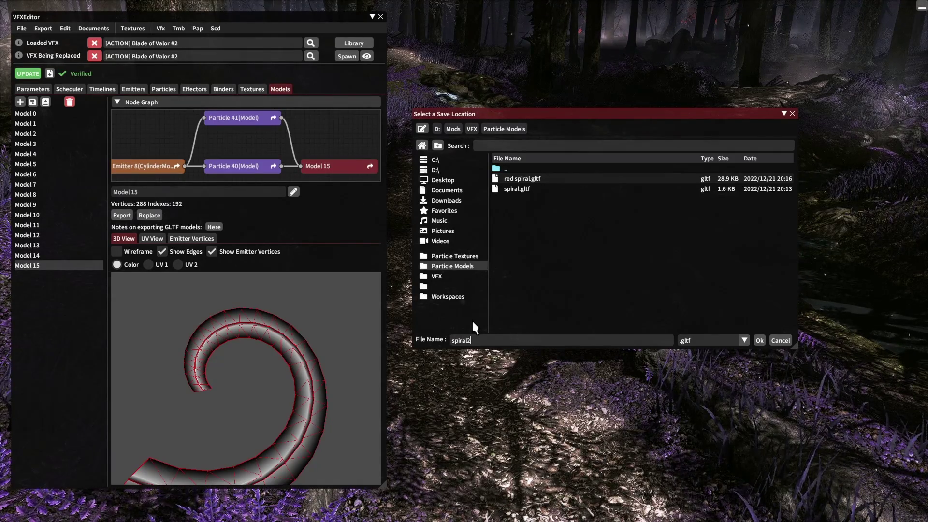
click(759, 340)
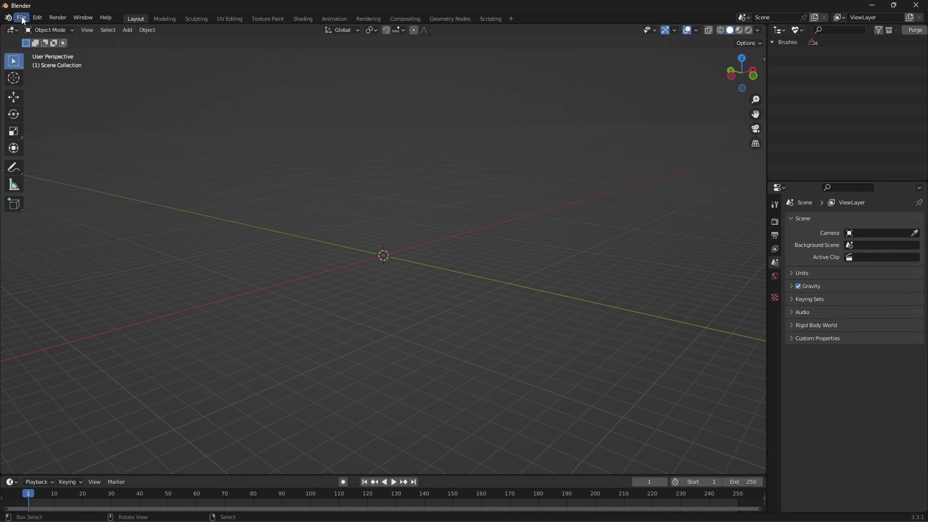
Step: Switch to Blender, import spiral2.gltf from the Particle Models folder, and inspect the deselected mesh from several angles
click(22, 19)
mouse_move(48, 150)
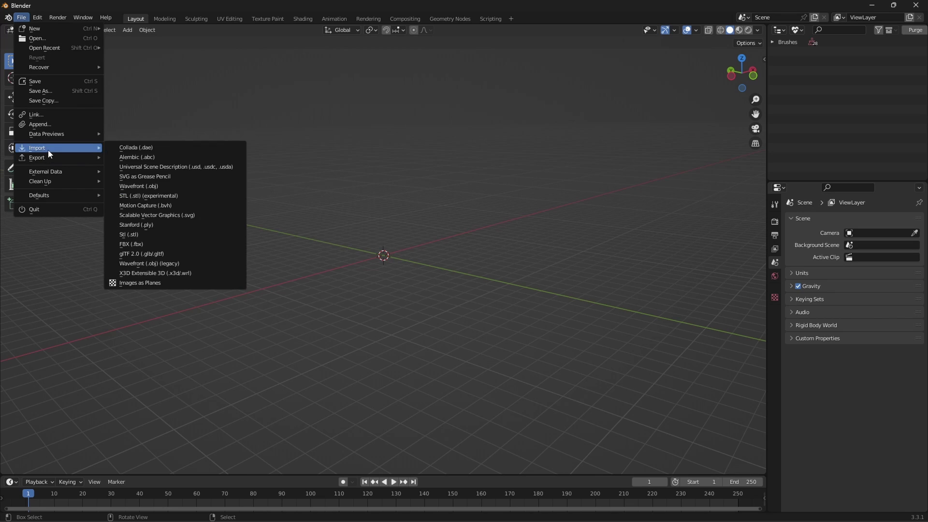
click(150, 253)
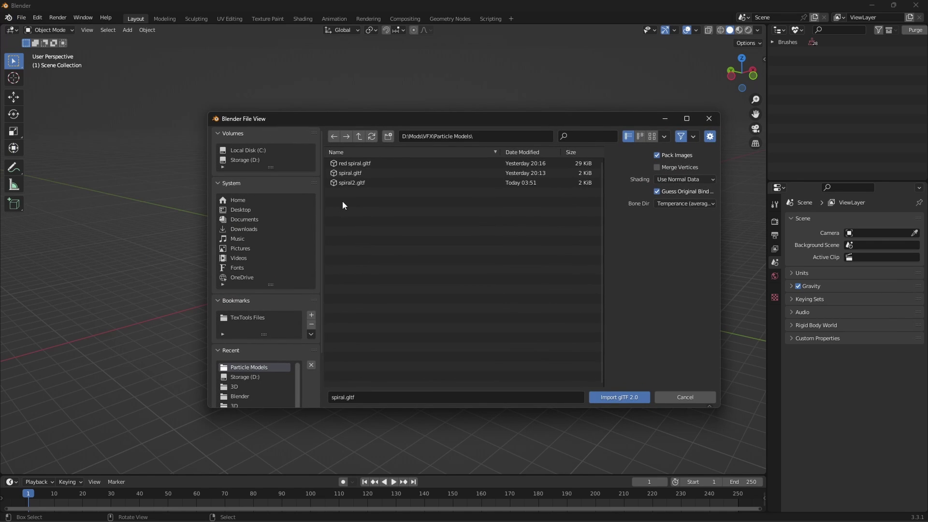
click(350, 183)
click(607, 396)
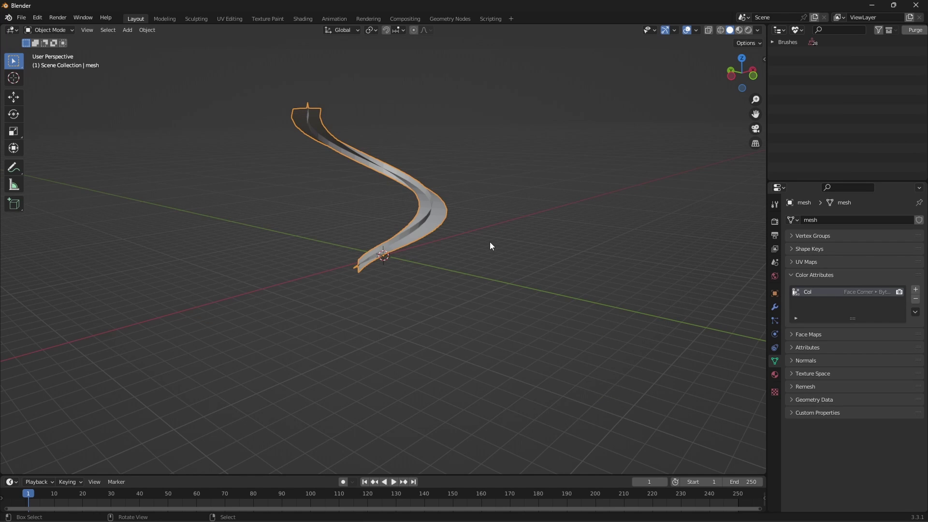
click(489, 240)
middle_drag(462, 242, 348, 229)
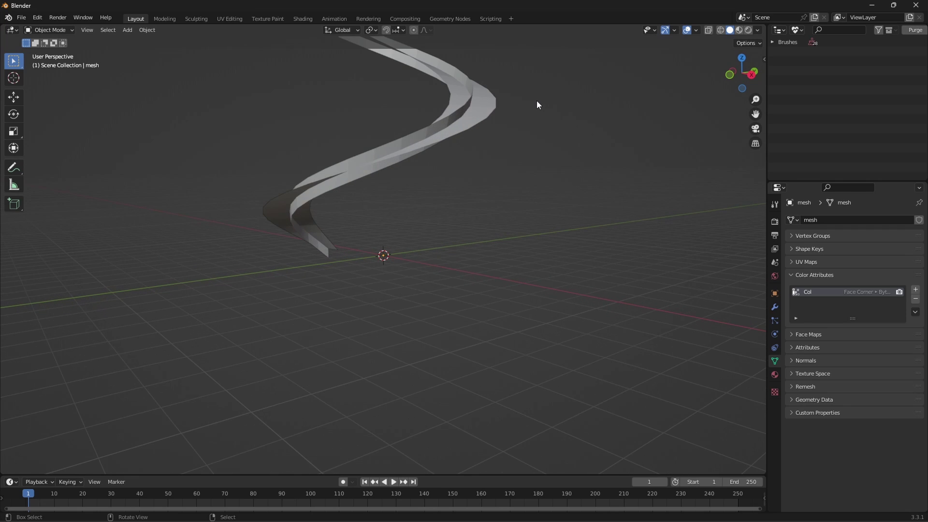
middle_drag(536, 101, 715, 54)
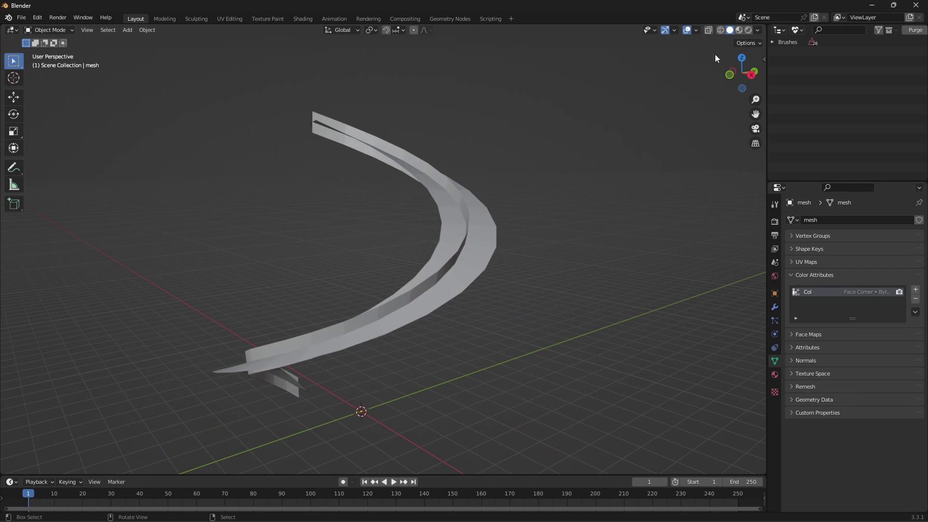
Step: Display the mesh in Material Preview shading and look over its UV layout in the UV Editing workspace before returning to Layout
click(739, 30)
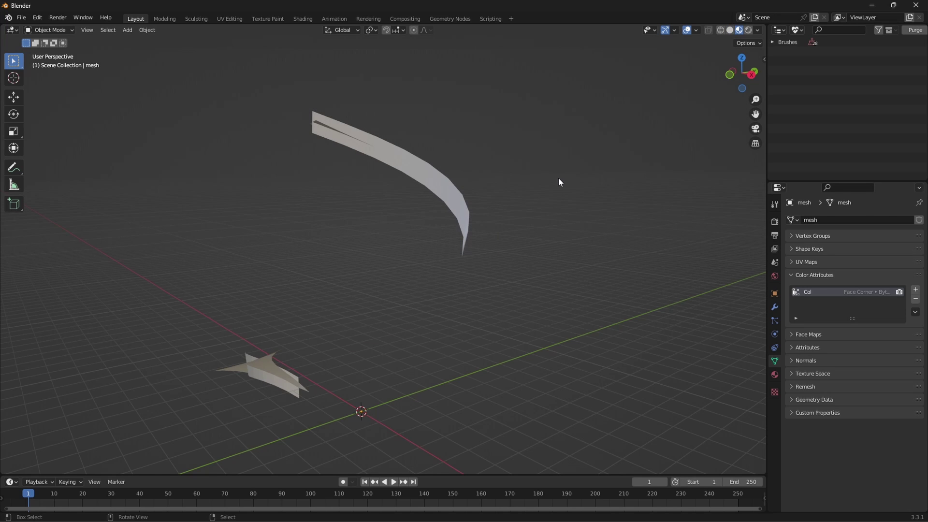
mouse_move(579, 181)
middle_down()
mouse_move(399, 176)
mouse_move(211, 188)
mouse_move(445, 203)
mouse_move(580, 195)
middle_up()
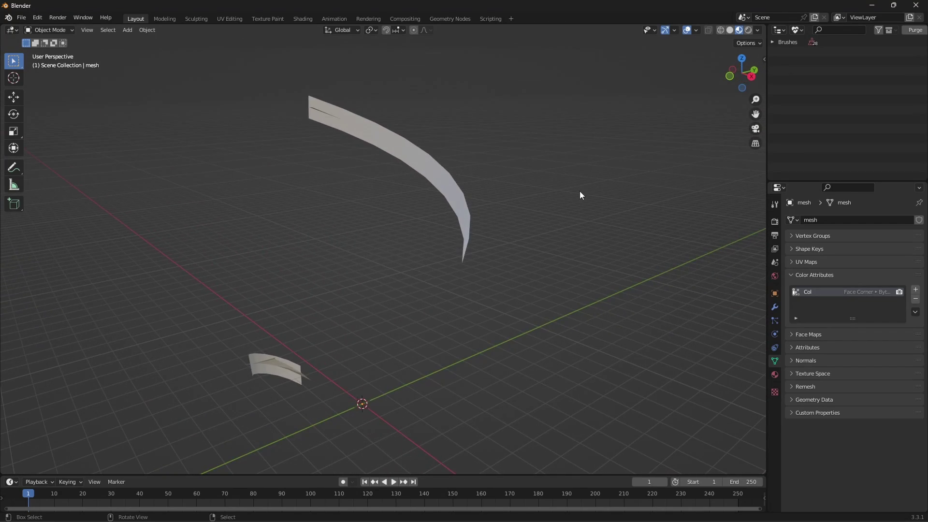
click(230, 19)
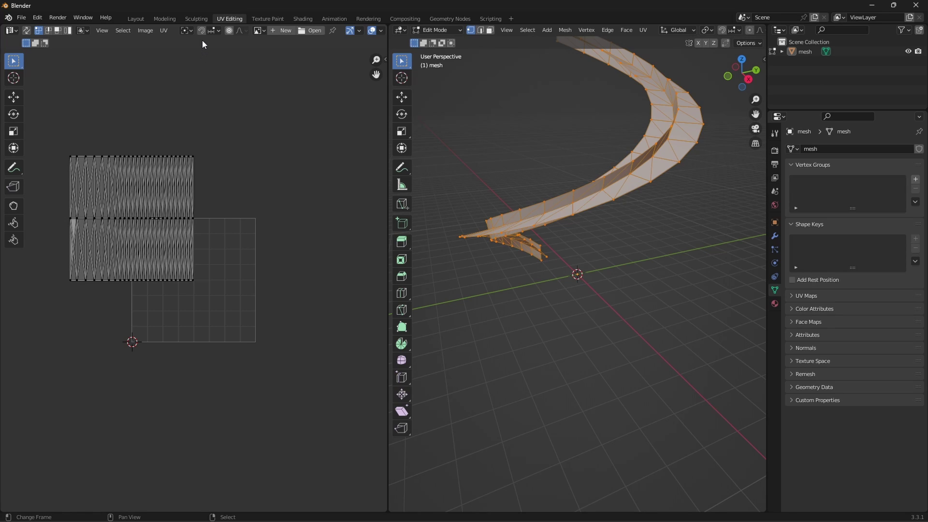
click(164, 30)
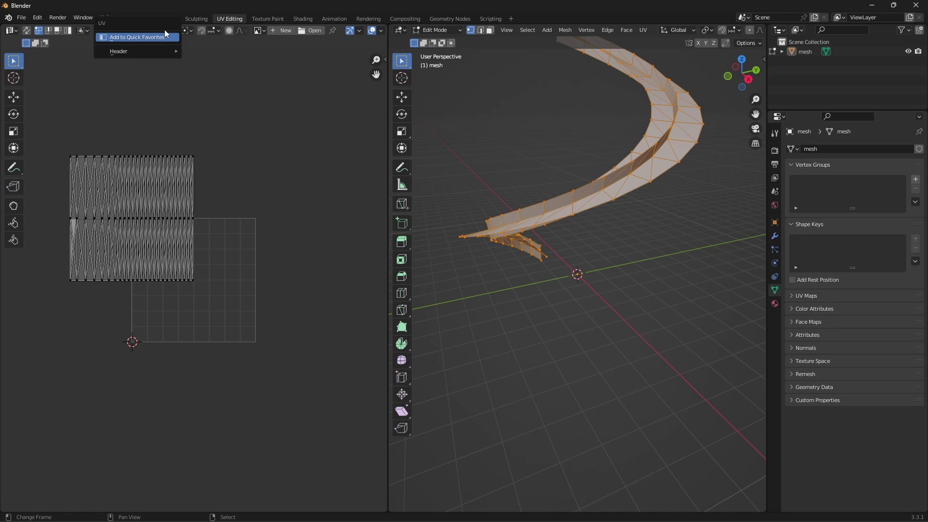
shift+right_click(242, 109)
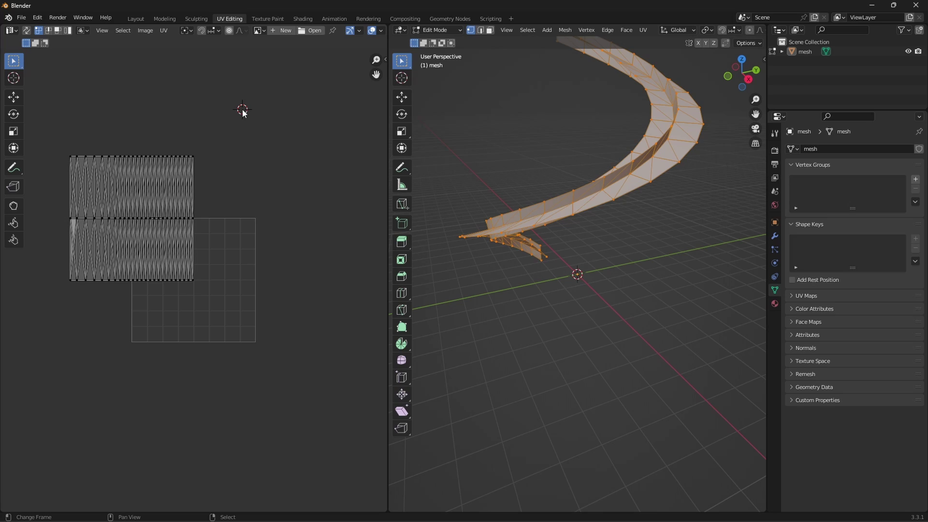
shift+right_click(205, 93)
click(135, 19)
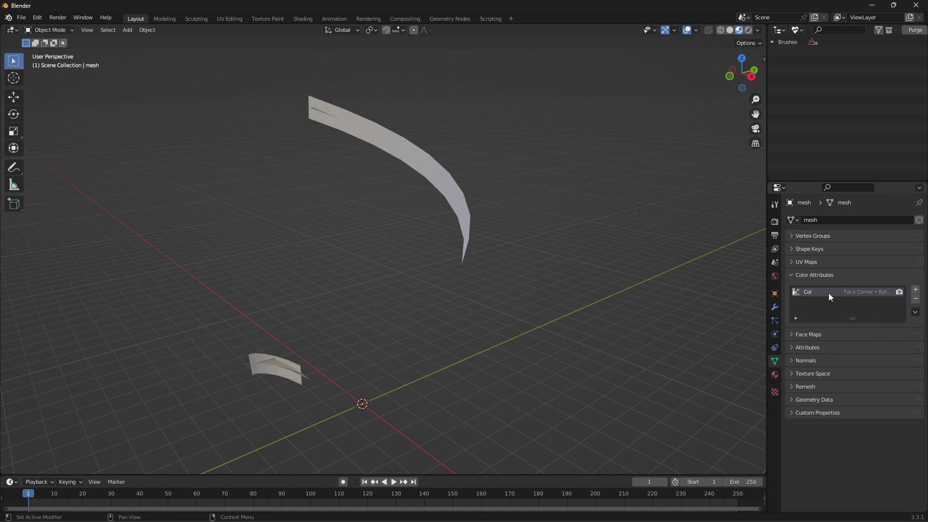
Step: Replace the mesh's Col color attribute with a magenta Face Corner, Byte Color attribute named COLOR_0, using hue 0.860
click(915, 300)
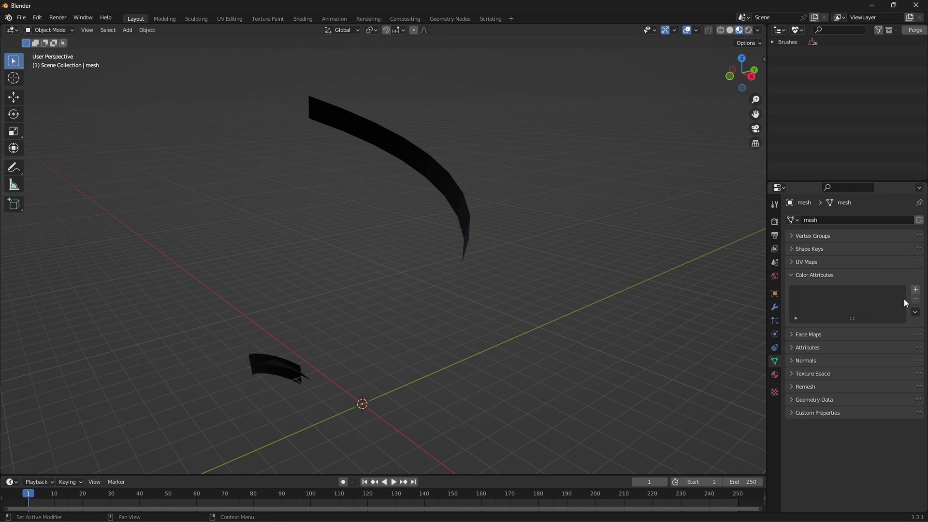
click(915, 290)
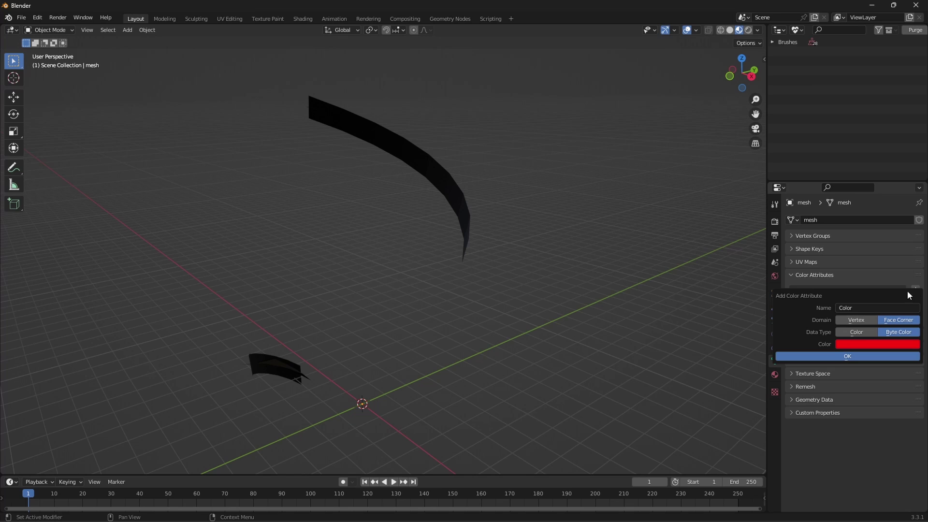
click(868, 307)
text(COLOR_0)
click(870, 331)
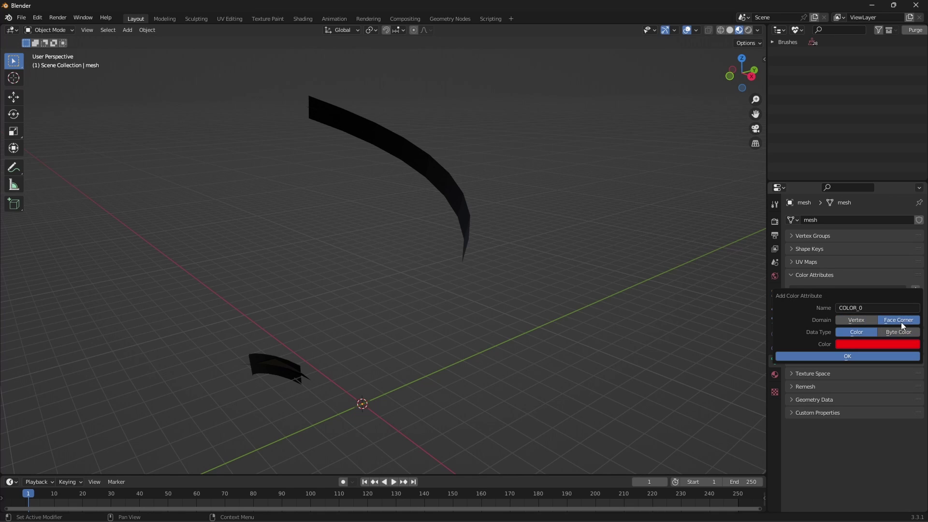
click(894, 333)
click(866, 345)
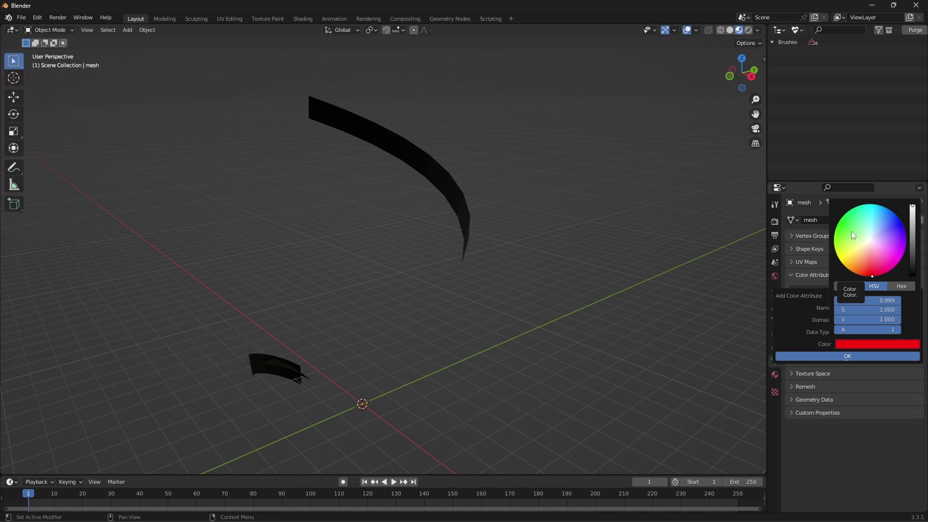
click(901, 258)
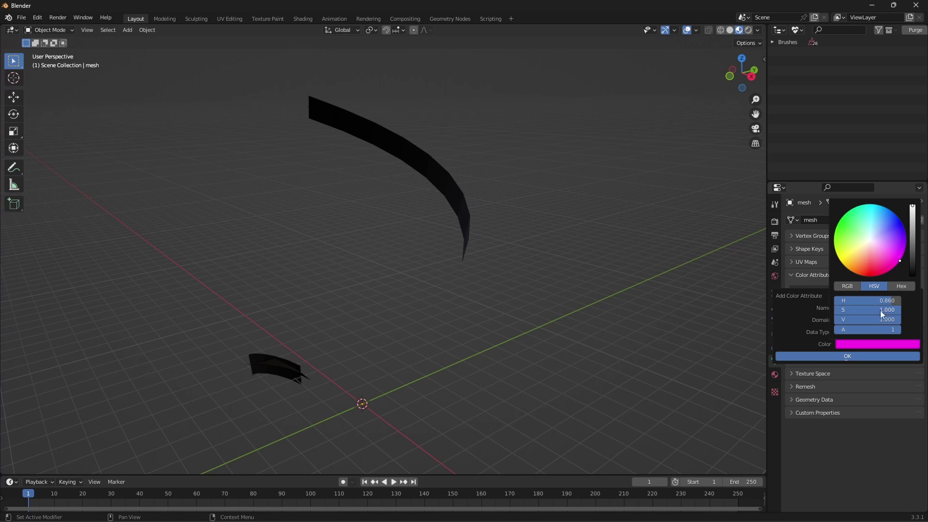
click(829, 356)
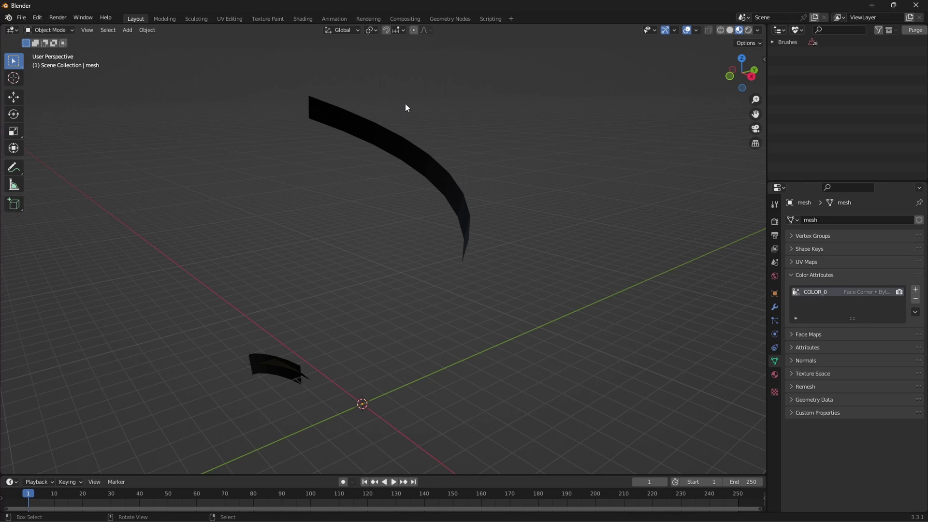
Step: Assign COLOR_0 to the Color Attribute node of the mesh's material and check the recoloured mesh in the Layout workspace
click(302, 20)
key(Home)
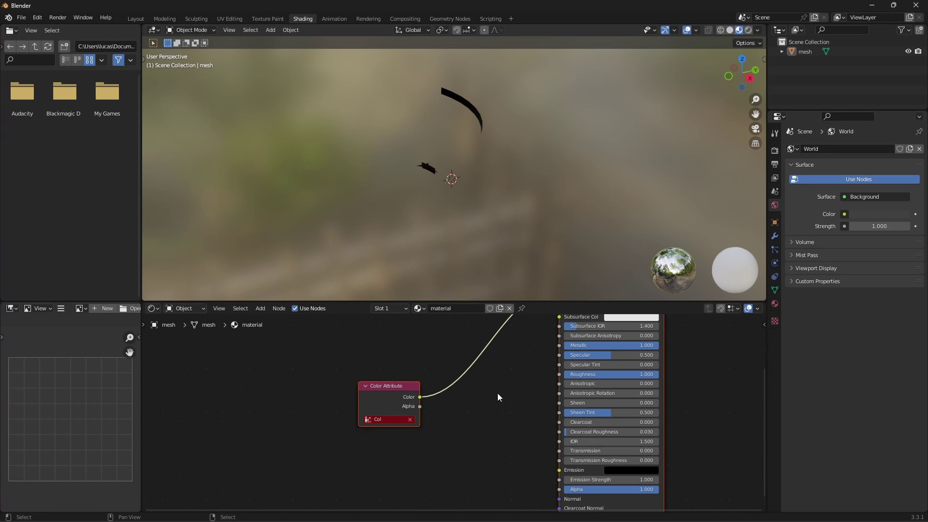
scroll(466, 414, up, 7)
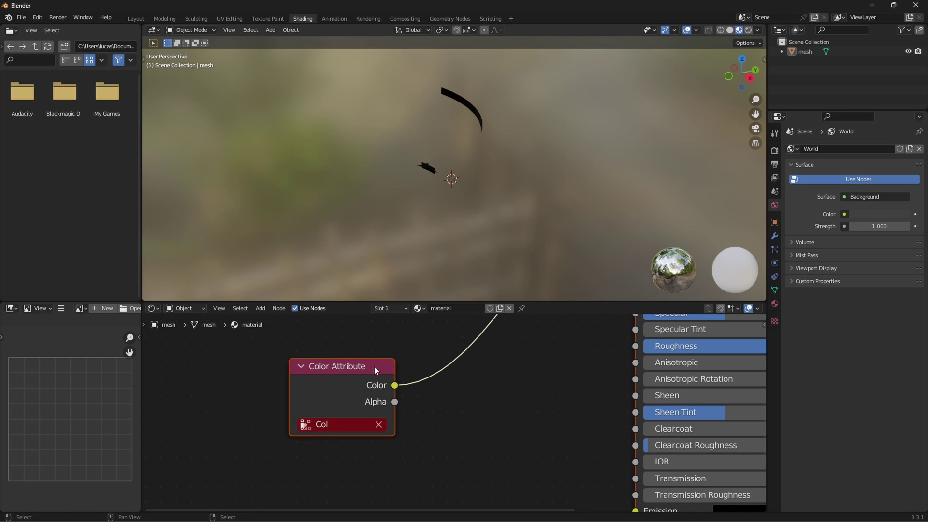
click(350, 424)
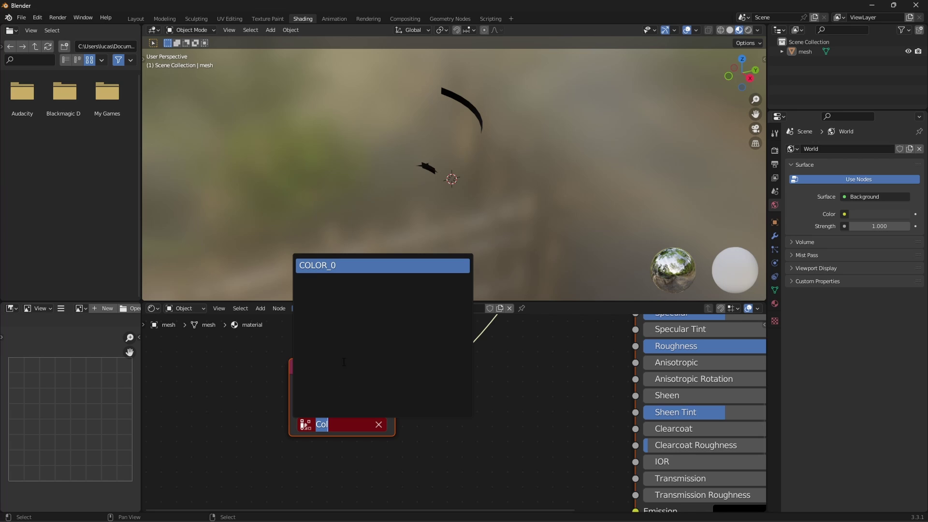
click(357, 265)
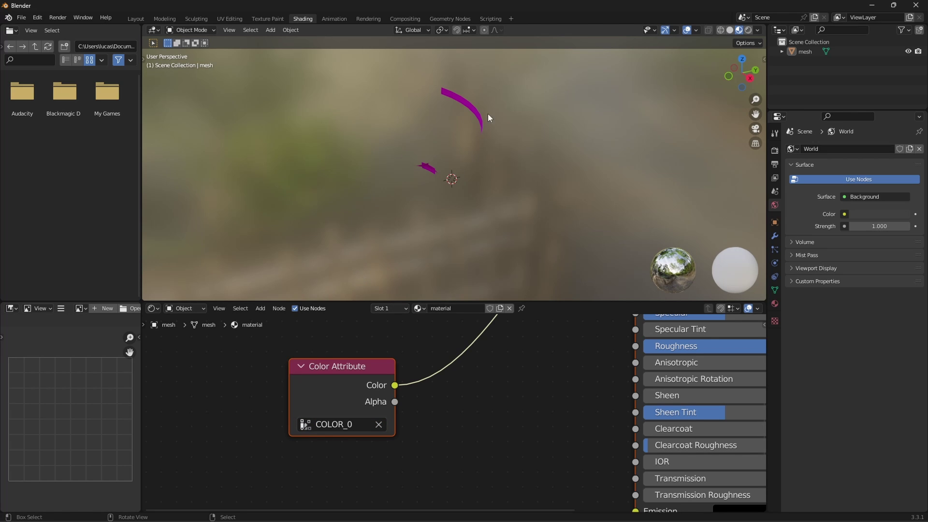
click(136, 20)
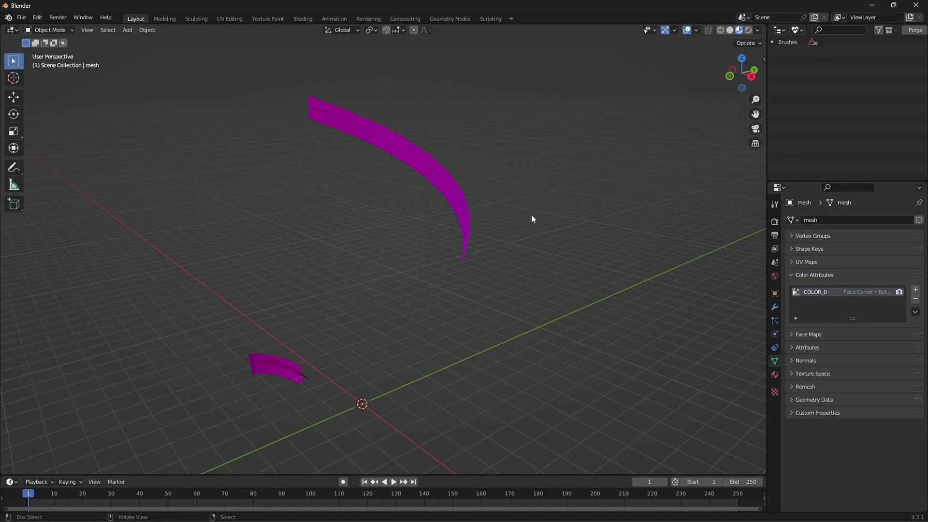
middle_drag(532, 219, 600, 217)
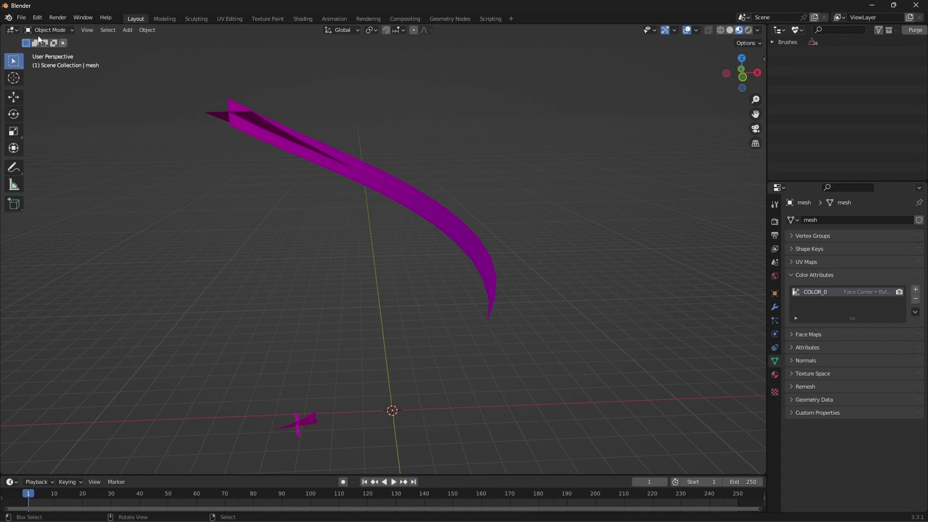
Step: Set up a glTF 2.0 export to the Particle Models folder with the file name pinkspiral.gltf
click(22, 19)
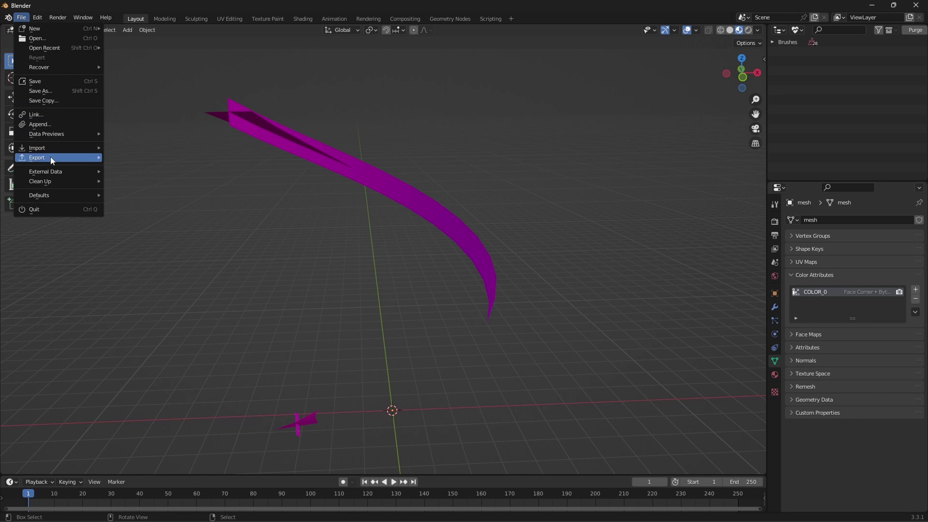
mouse_move(50, 156)
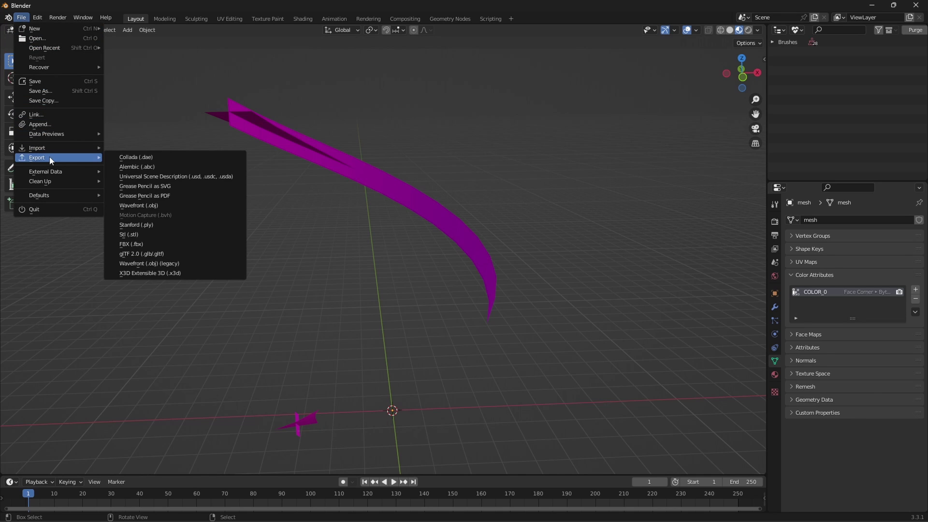
click(152, 254)
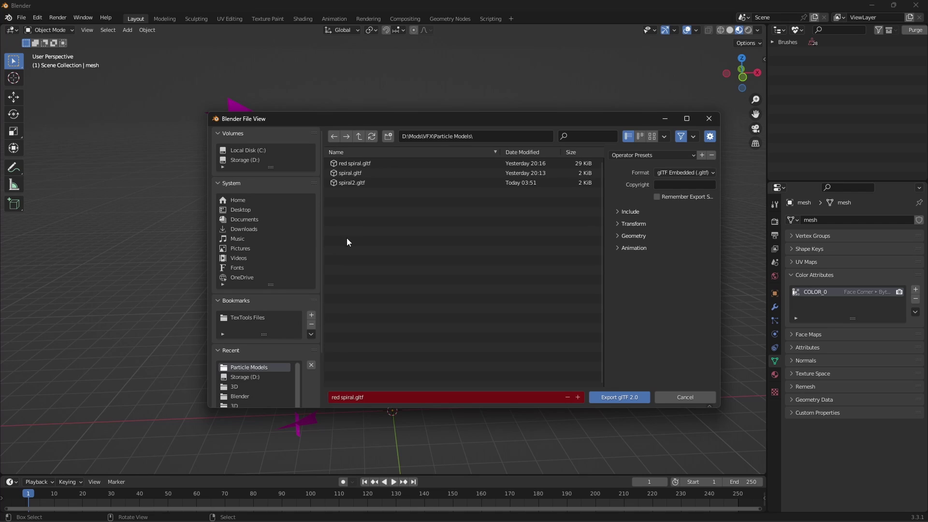
click(341, 397)
click(341, 397)
key(BackSpace)
key(BackSpace)
key(BackSpace)
text(pink)
key(Return)
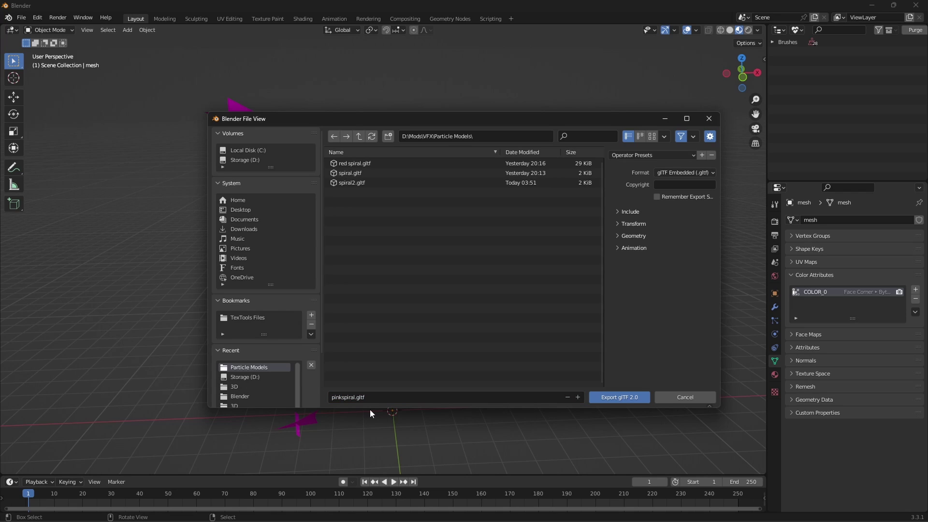
Step: Choose the glTF Embedded (.gltf) format, review the mesh geometry options including Vertex Colors, and export the file
click(684, 175)
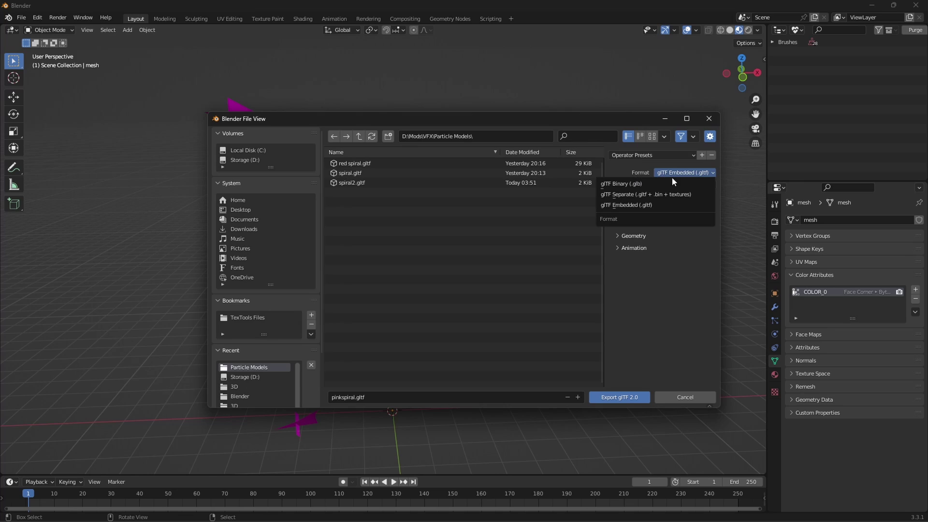
click(628, 205)
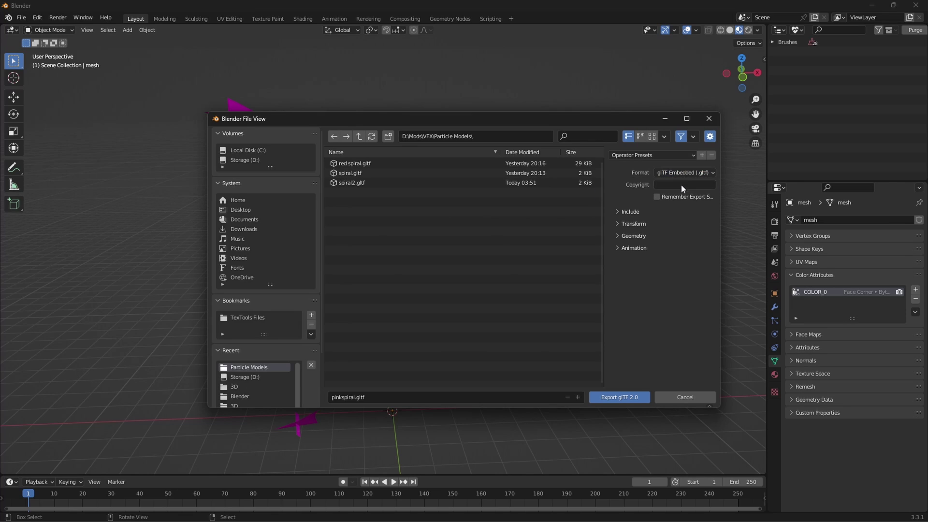
click(617, 235)
click(617, 247)
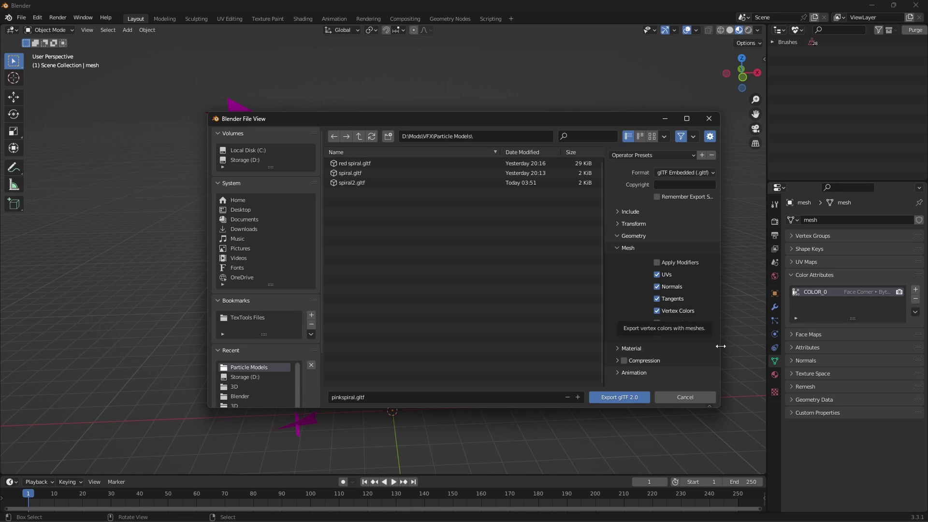
click(603, 396)
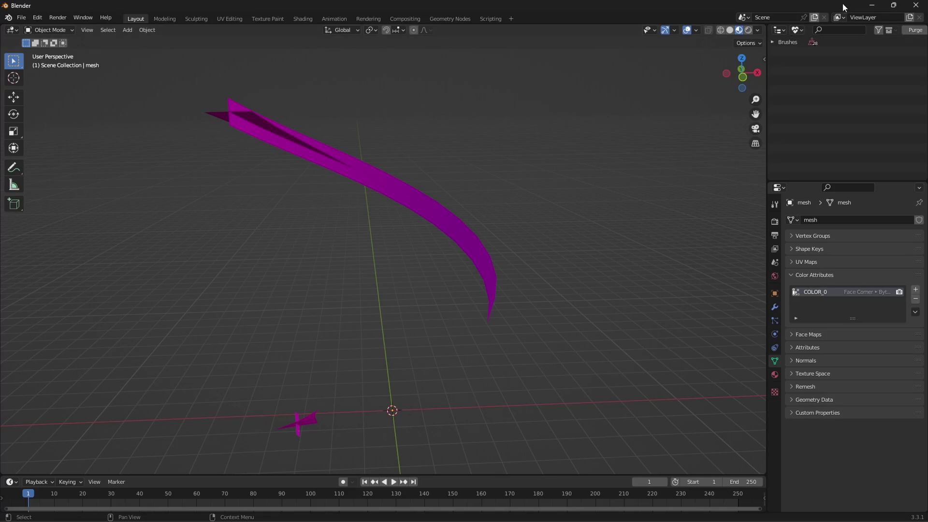
Step: Switch to VFXEditor and replace Model 15 with pinkspiral.gltf from the Particle Models folder
click(872, 5)
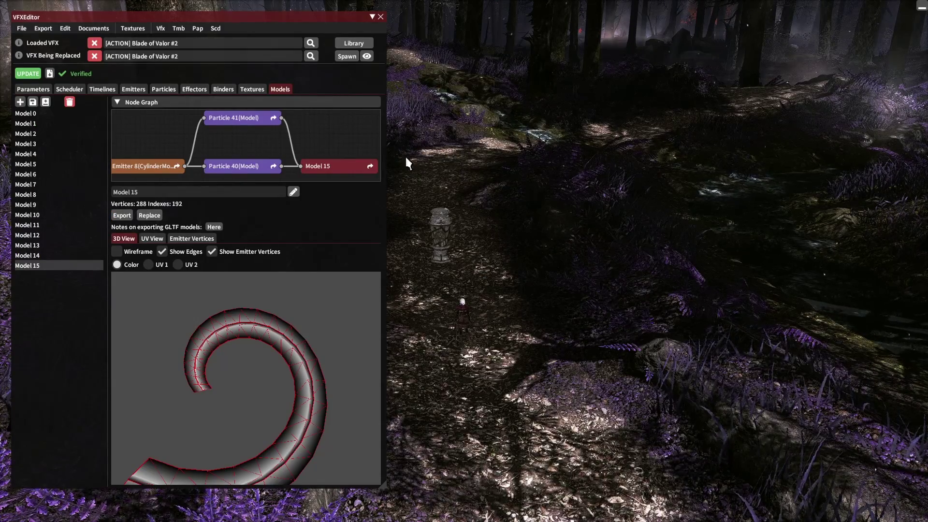
click(157, 216)
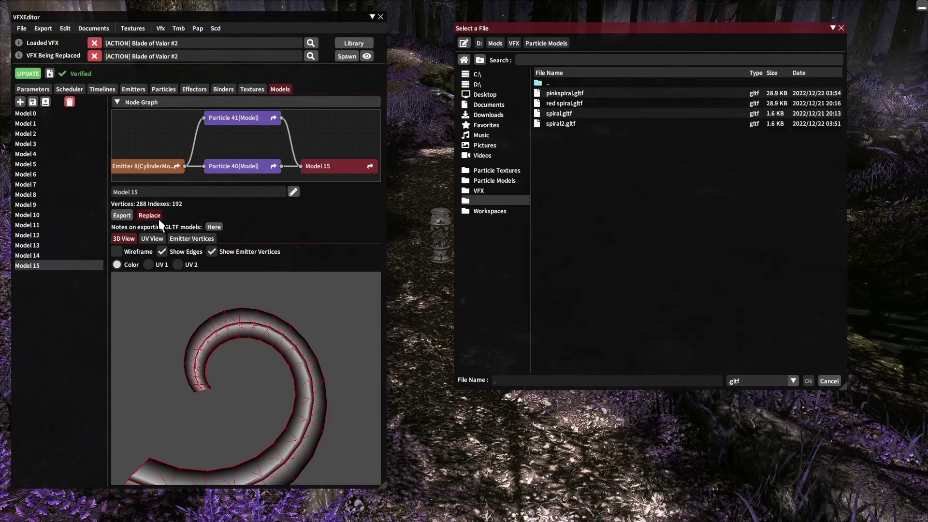
click(567, 92)
click(808, 381)
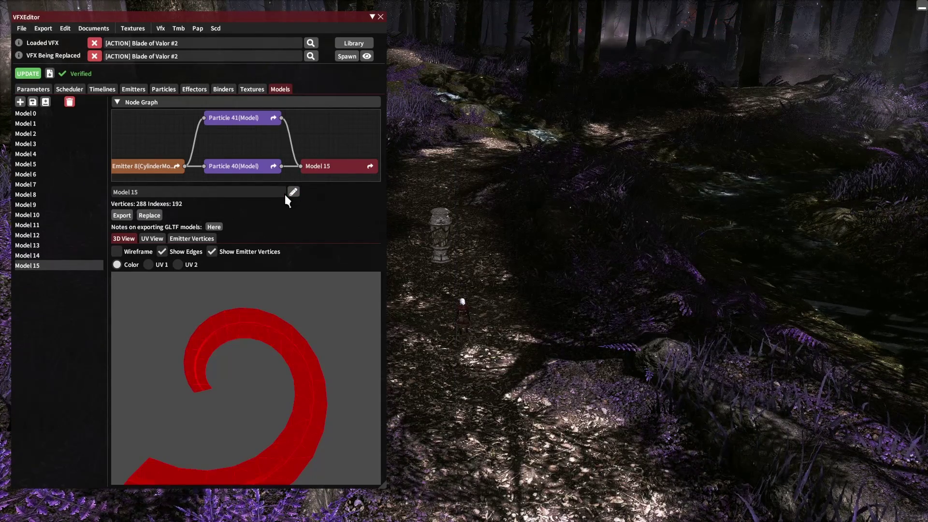
Step: Apply the update to the effect, spawn it repeatedly on the target, and inspect Model 15 from another angle in the 3D view
click(28, 74)
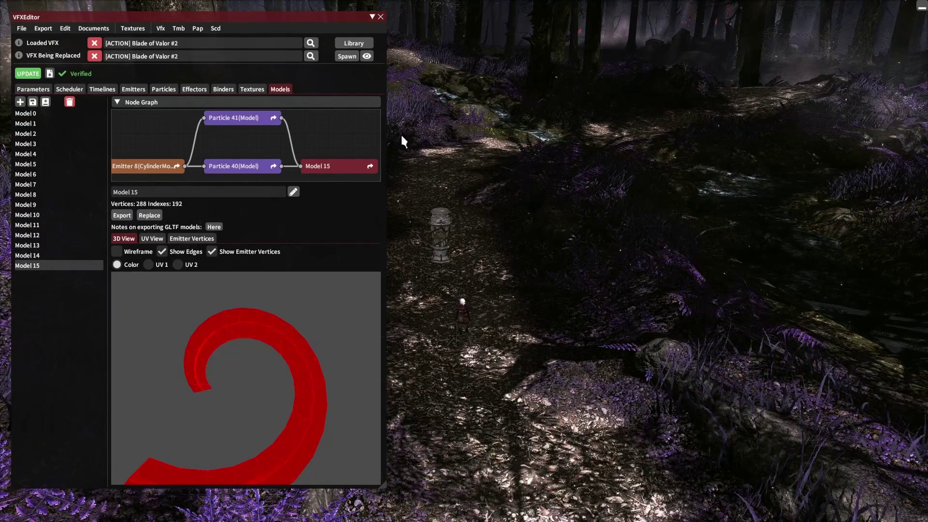
click(347, 56)
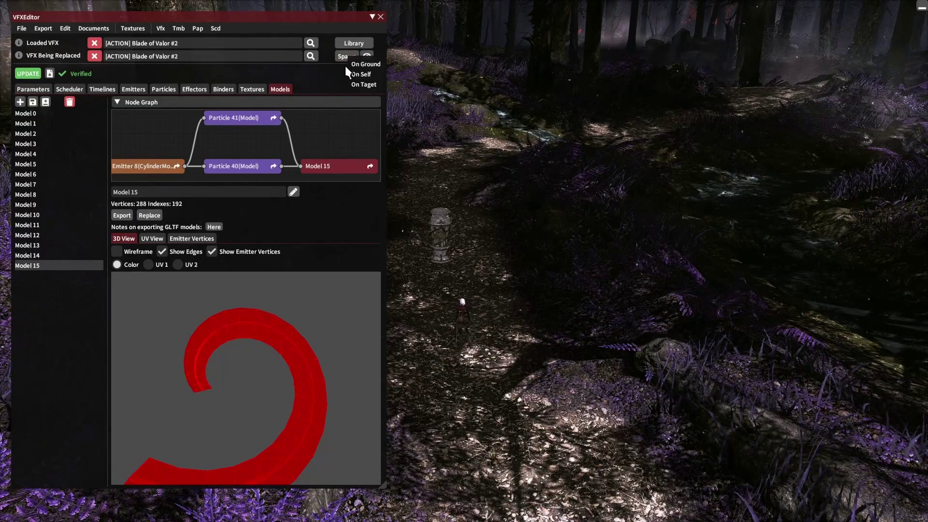
click(373, 85)
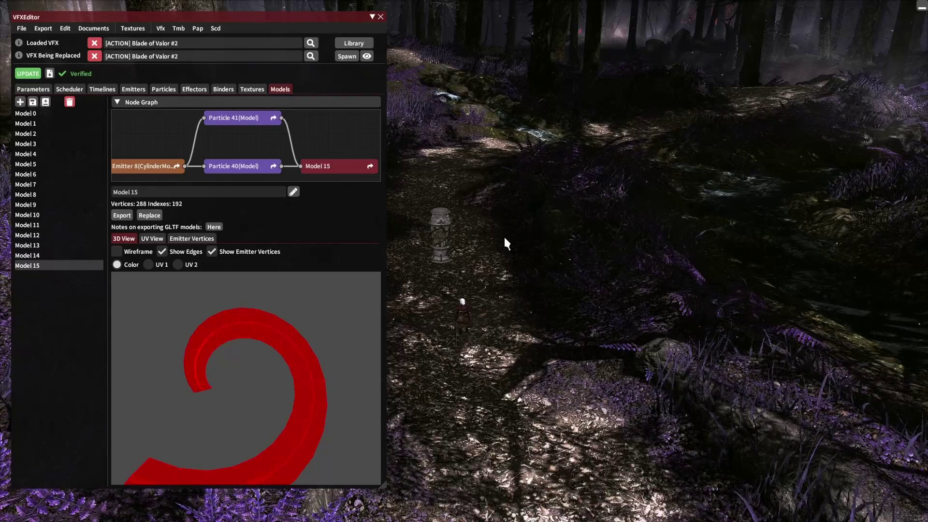
click(346, 57)
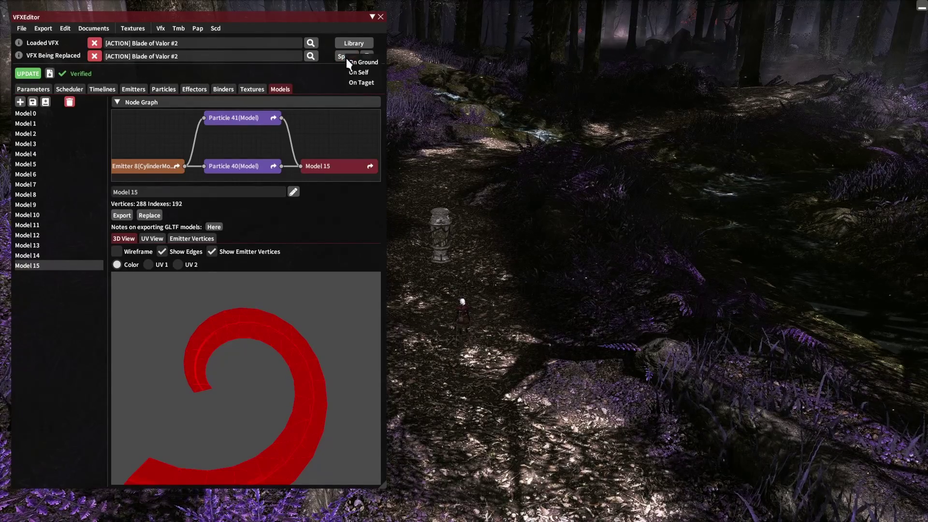
click(367, 82)
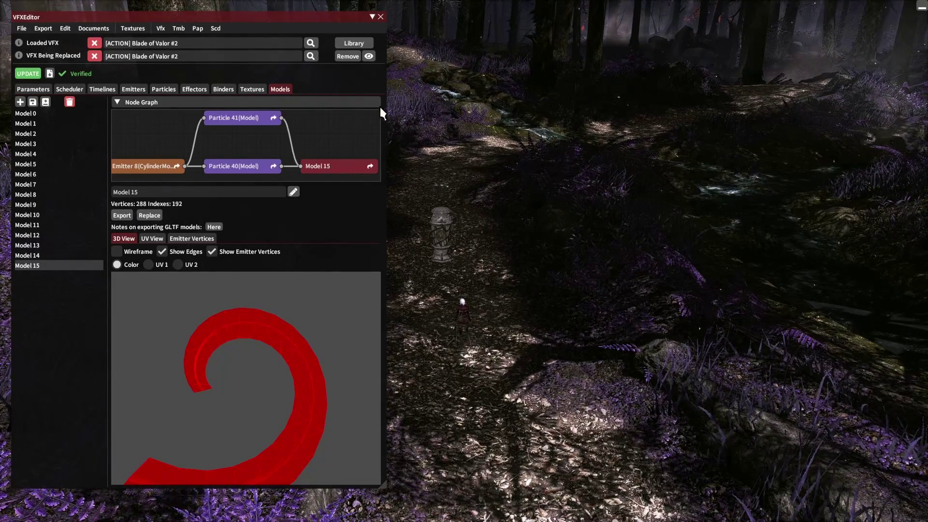
click(349, 58)
click(351, 62)
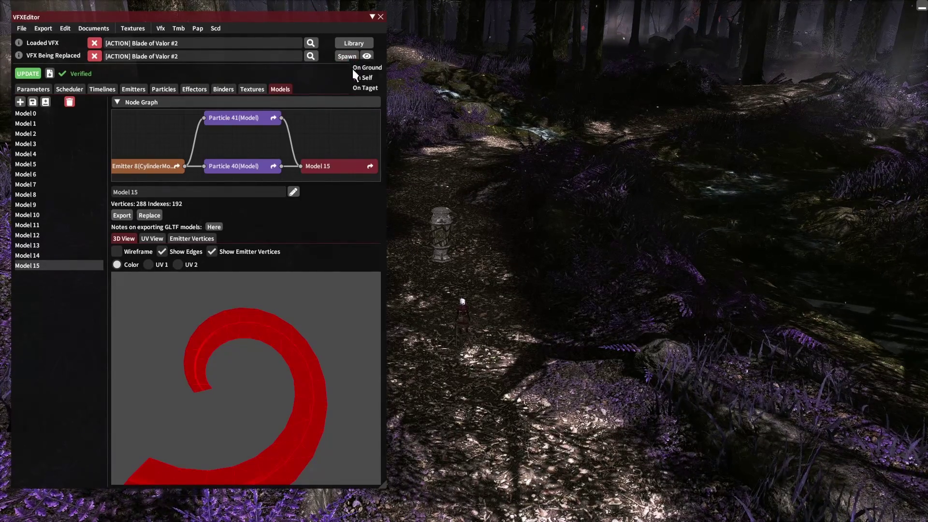
click(372, 88)
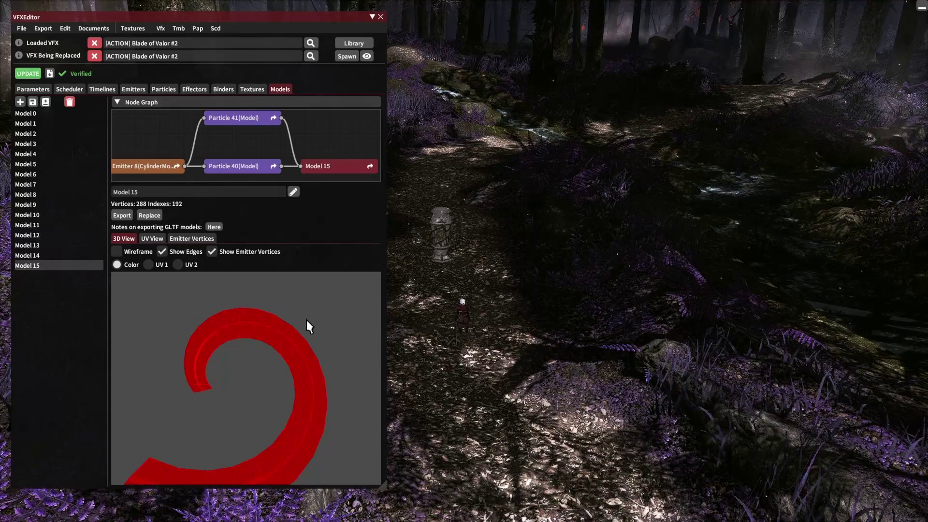
drag(269, 379, 208, 399)
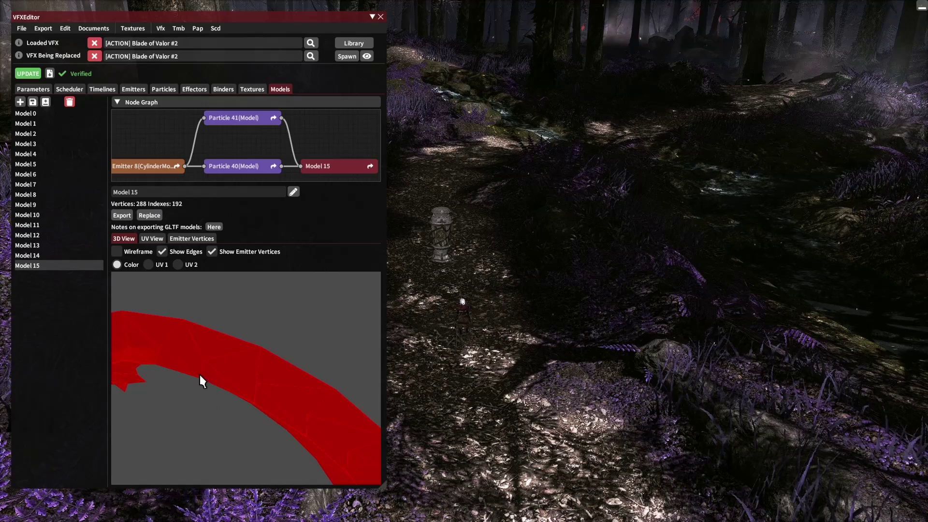
Step: Look through the effect's textures from Texture 5 to Texture 19, comparing their previews and the particles that use them
click(244, 89)
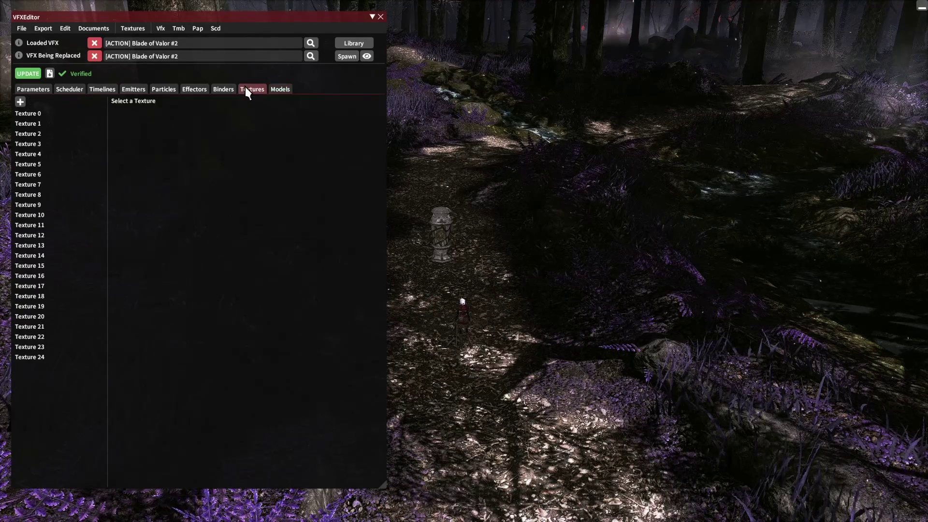
click(51, 213)
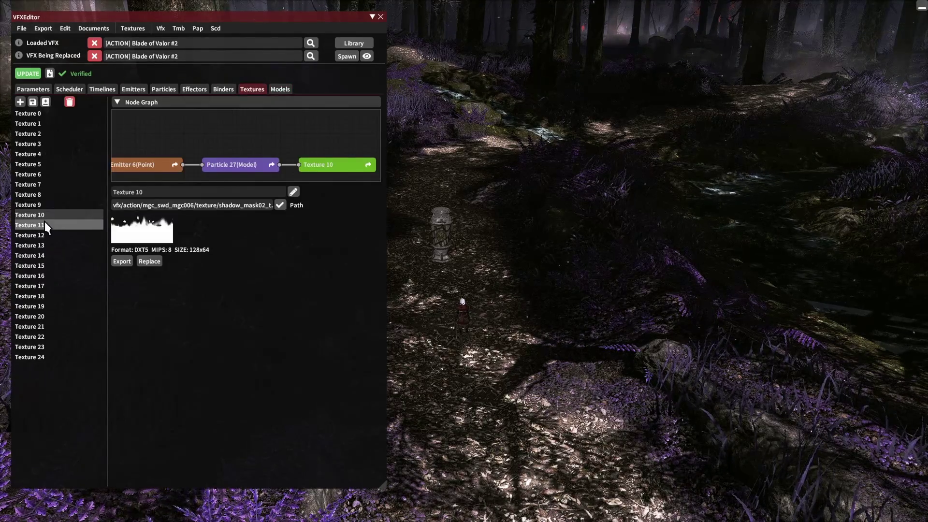
click(40, 186)
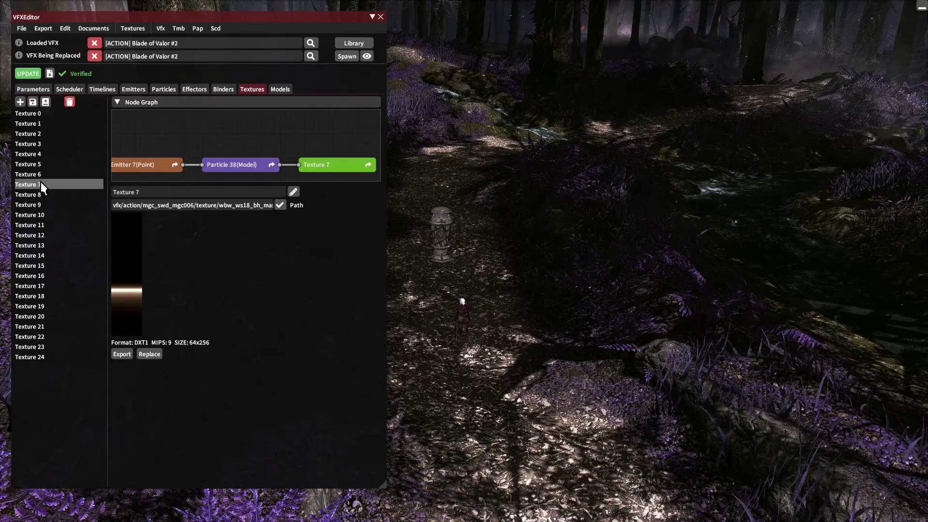
click(40, 176)
click(39, 185)
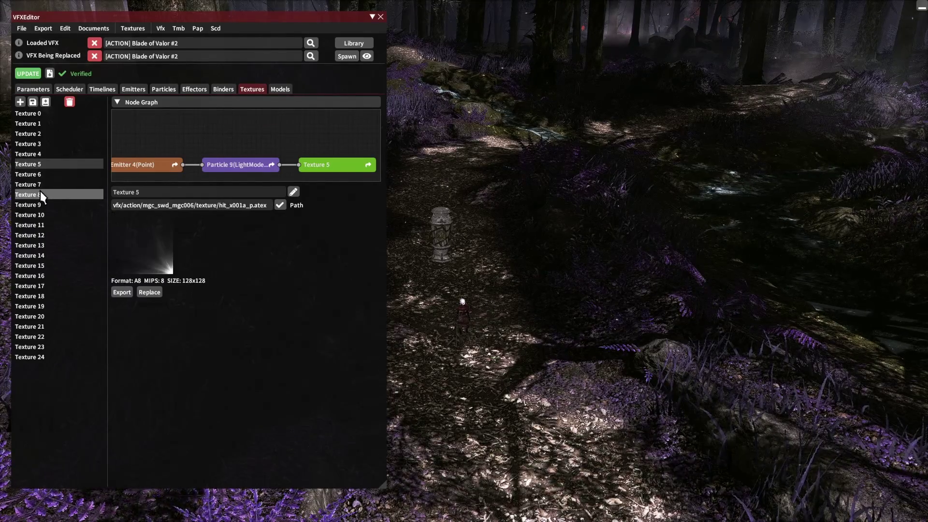
click(40, 195)
click(39, 204)
click(38, 215)
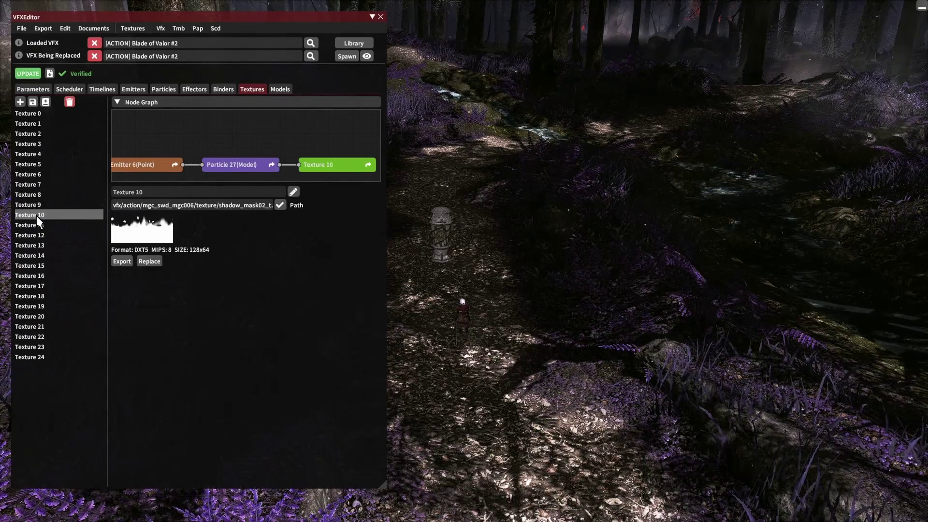
click(37, 204)
click(36, 195)
click(37, 186)
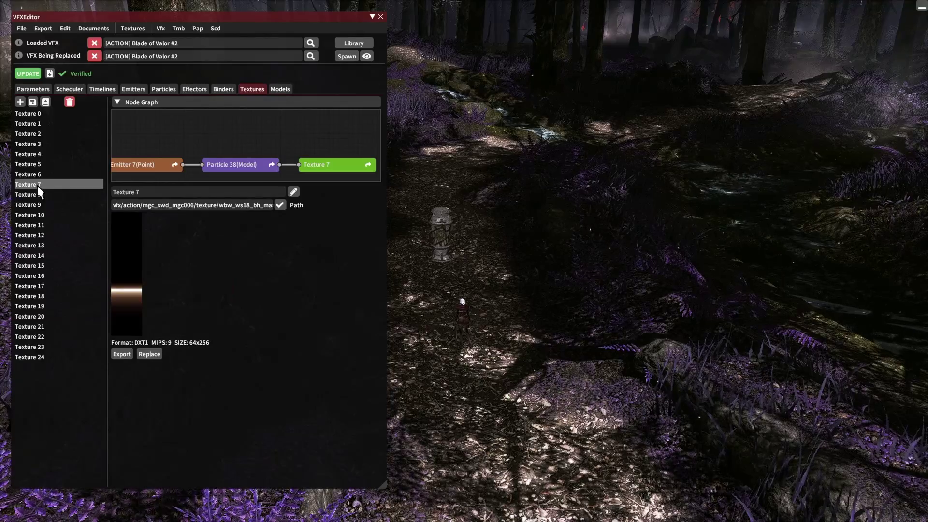
click(37, 215)
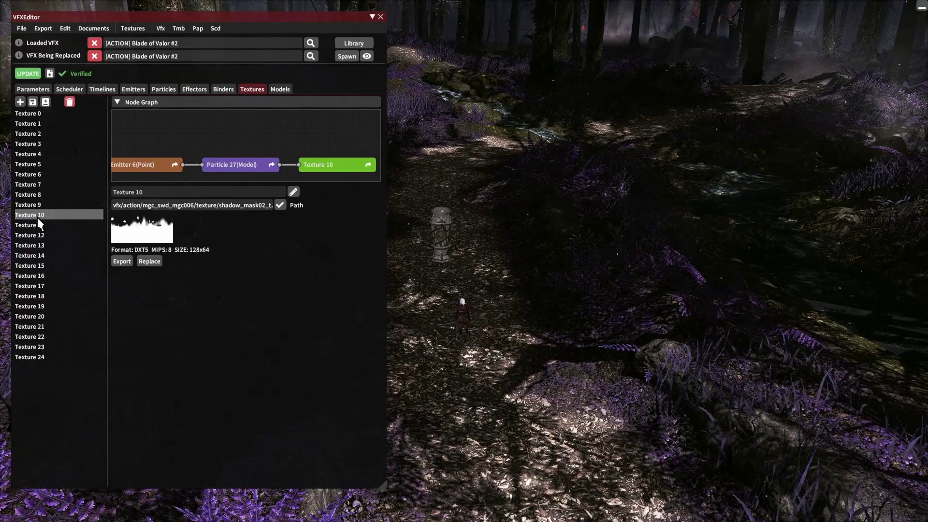
click(37, 225)
click(36, 235)
click(36, 253)
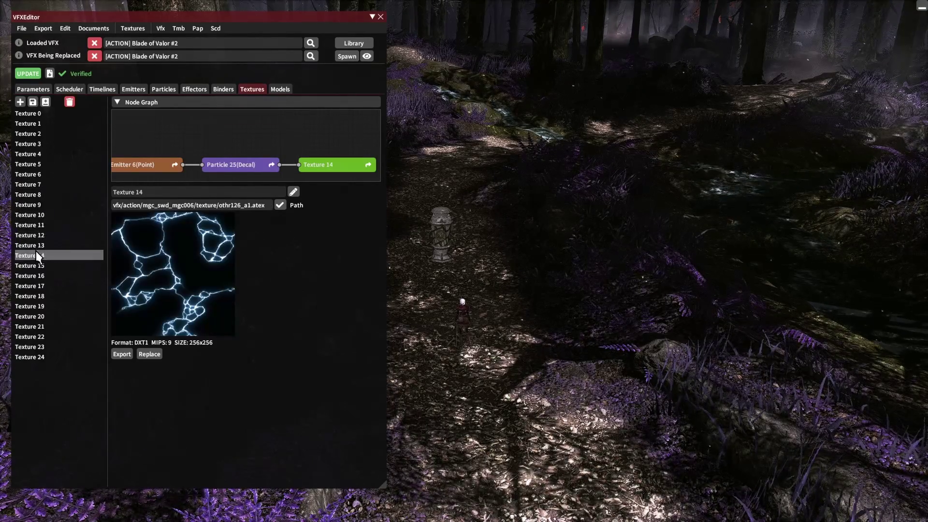
click(30, 275)
click(31, 288)
click(32, 300)
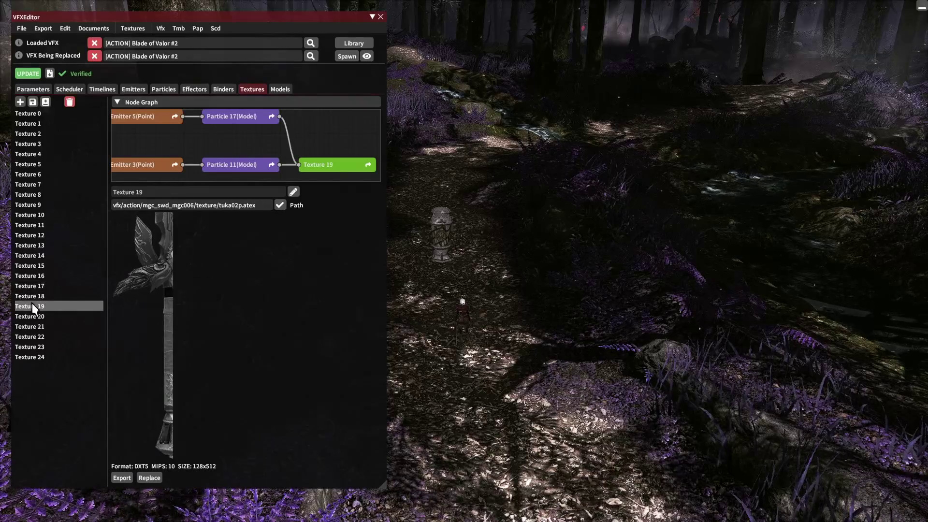
Step: Review Textures 4 to 10 again to find the coloured texture that needs replacing
click(27, 193)
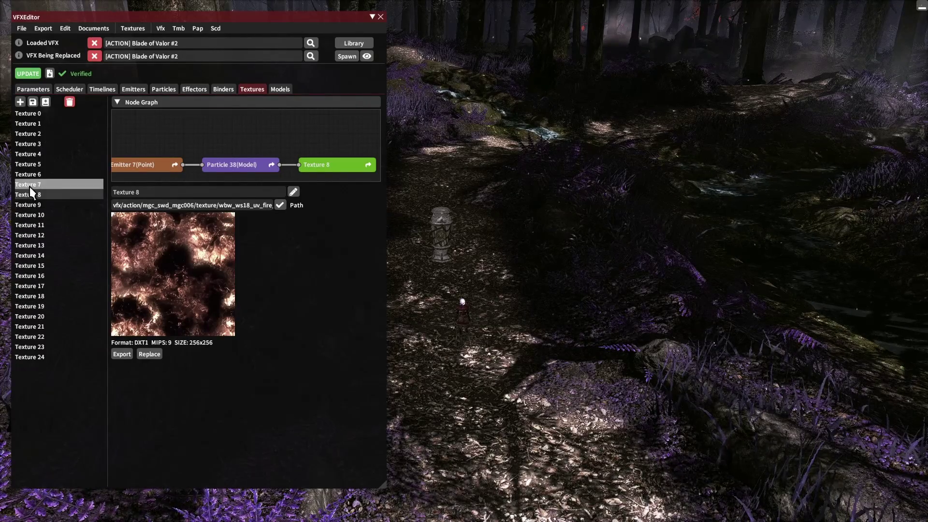
click(31, 184)
click(33, 175)
click(35, 165)
click(37, 154)
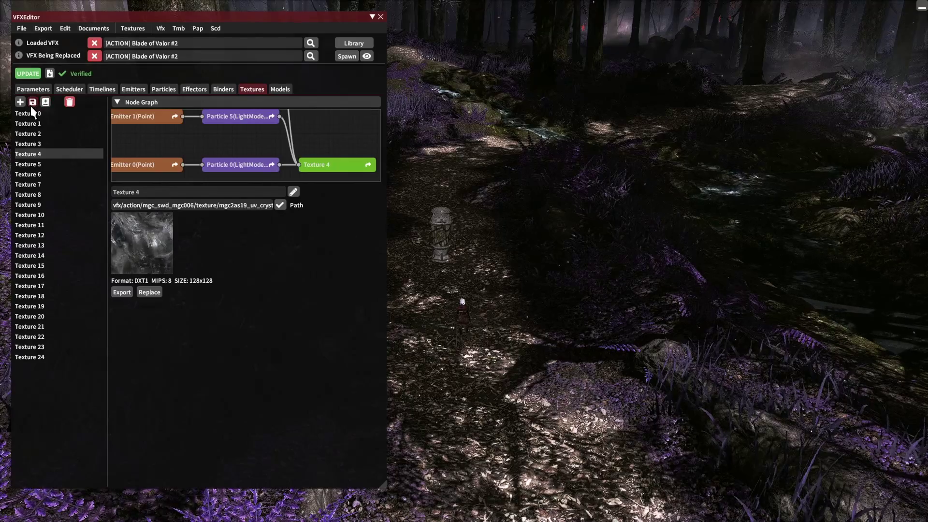
click(32, 187)
click(35, 205)
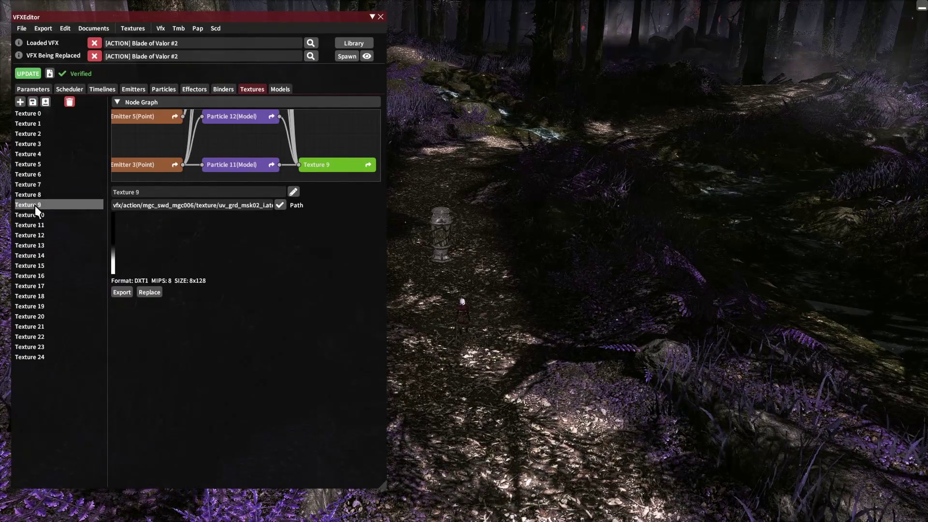
click(39, 215)
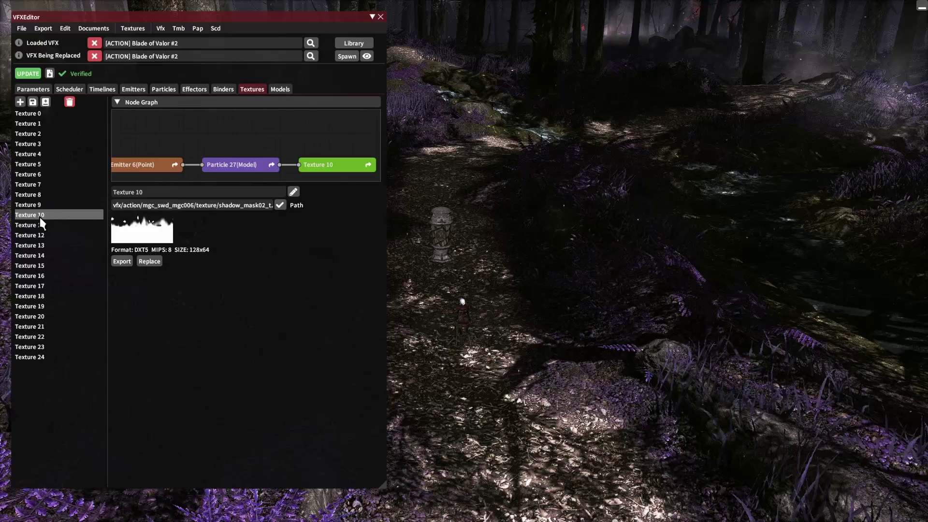
click(37, 186)
click(38, 175)
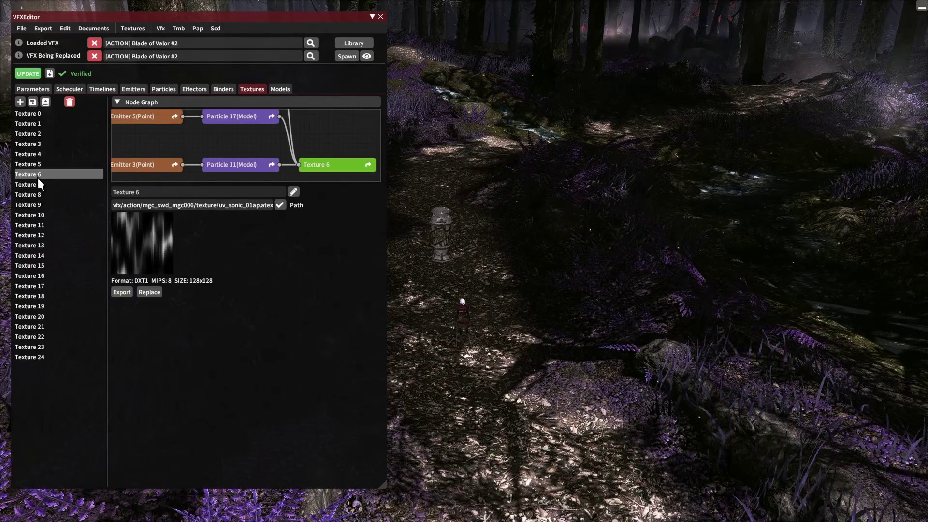
Step: Replace Texture 8 with fire.dds from the Particle Textures folder
click(38, 195)
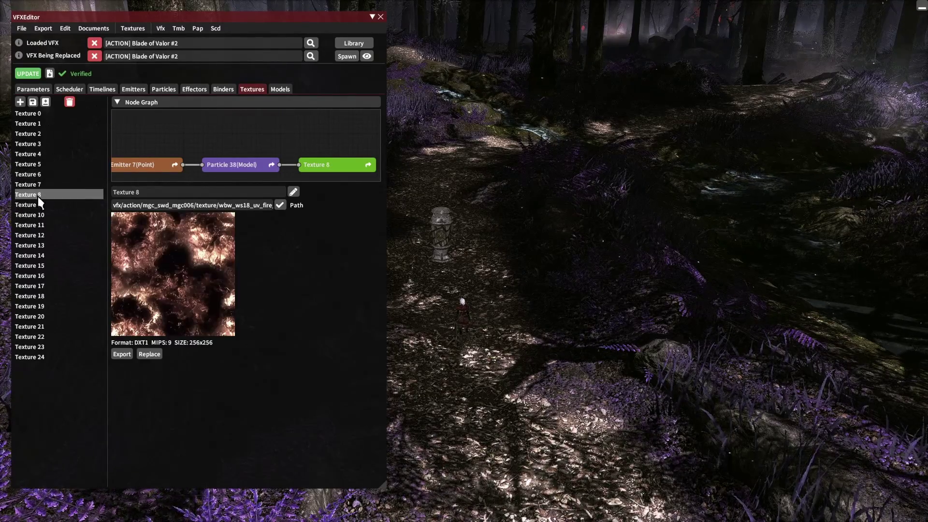
click(143, 354)
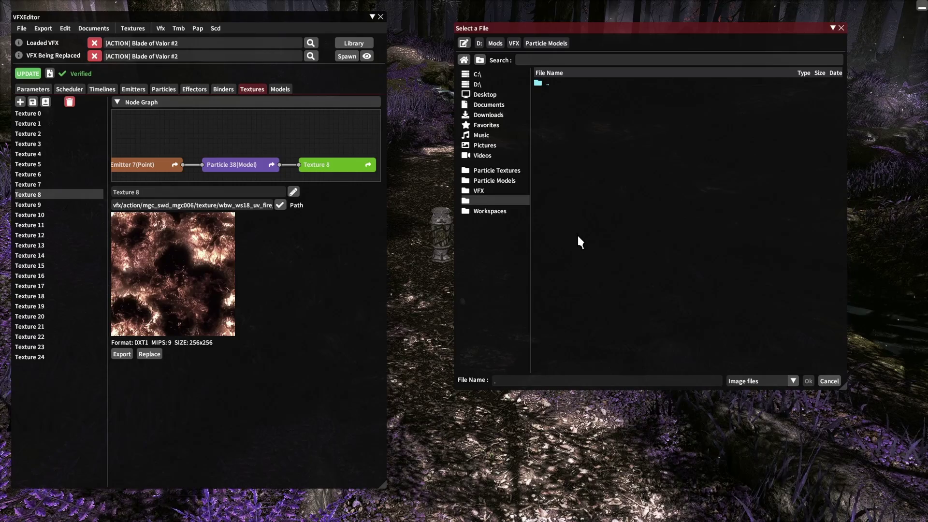
click(510, 172)
click(556, 104)
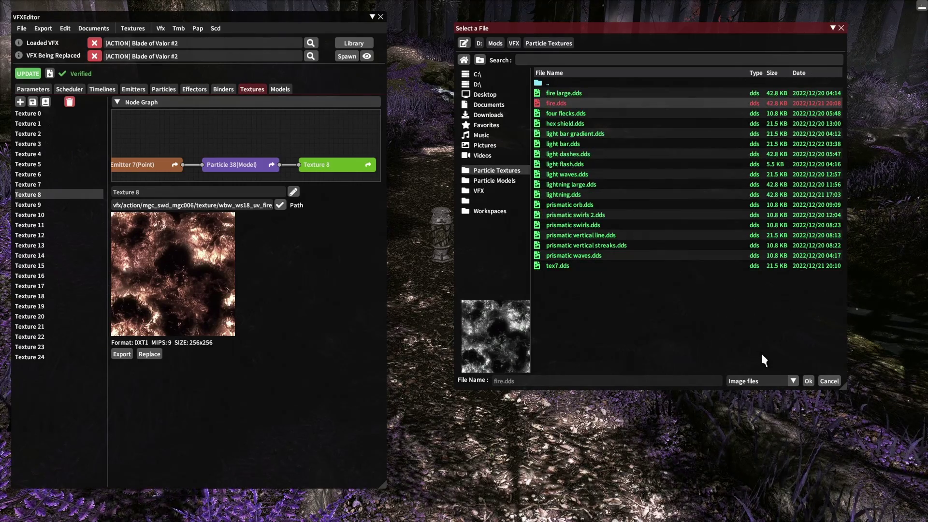
click(807, 380)
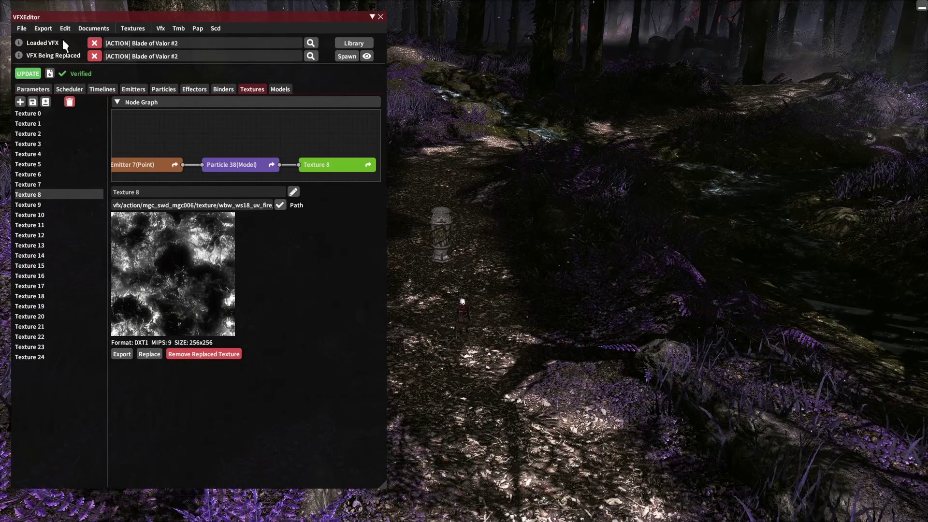
Step: Export the effect as a TexTools mod named Blade of Valor with only the Vfx included, saving the .ttmp2 in the VFX folder
click(43, 28)
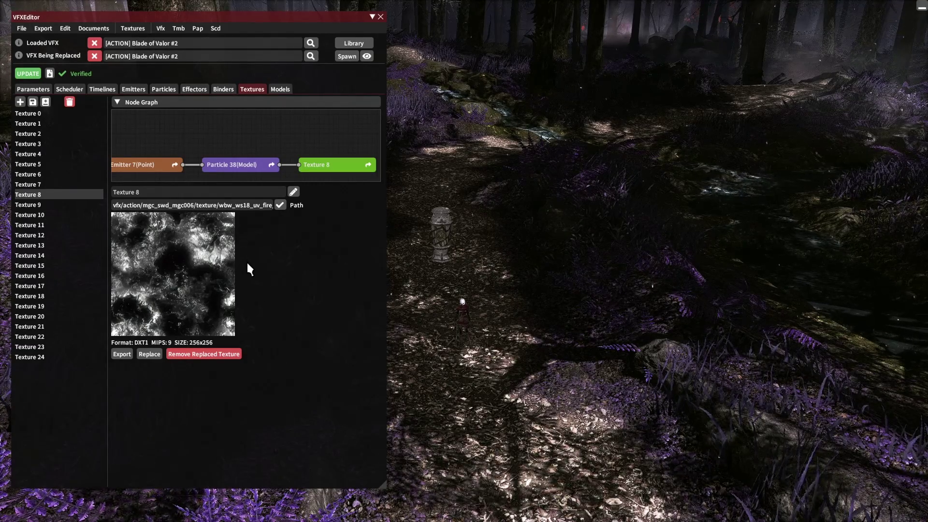
click(51, 32)
click(51, 52)
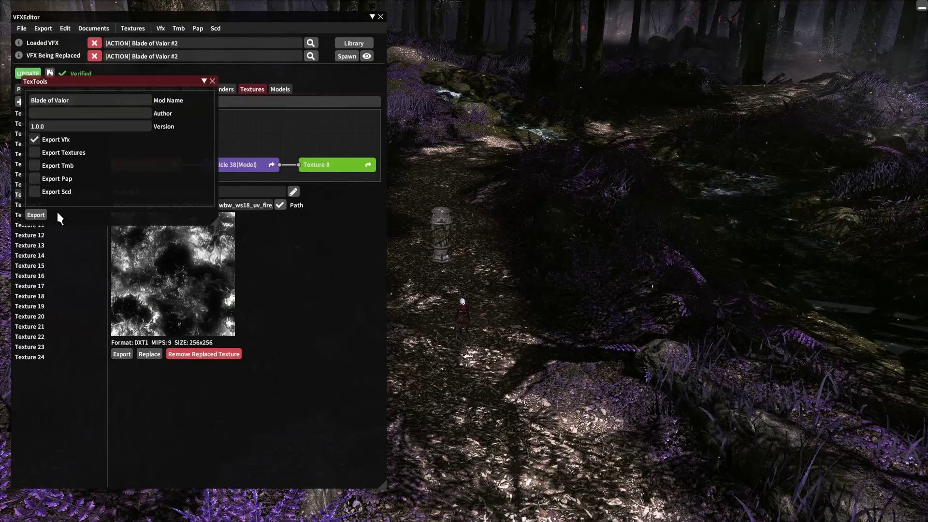
click(36, 216)
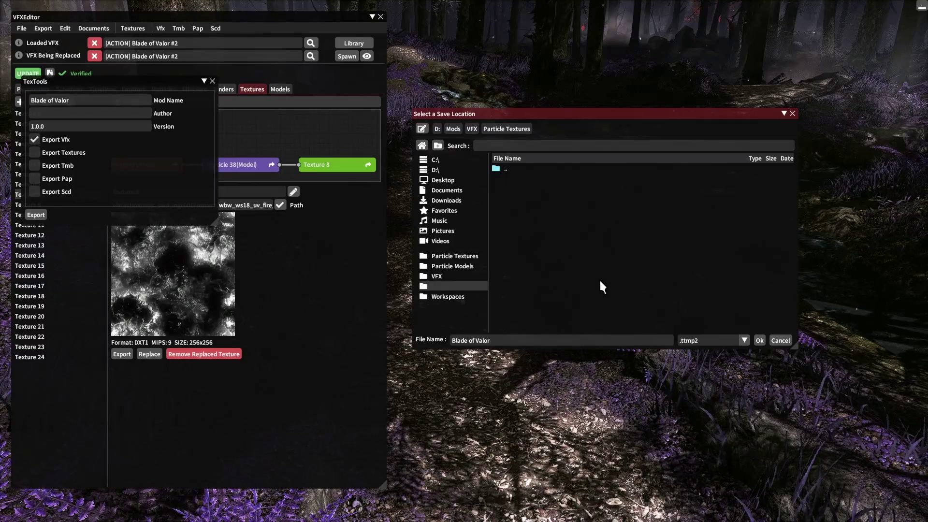
click(462, 275)
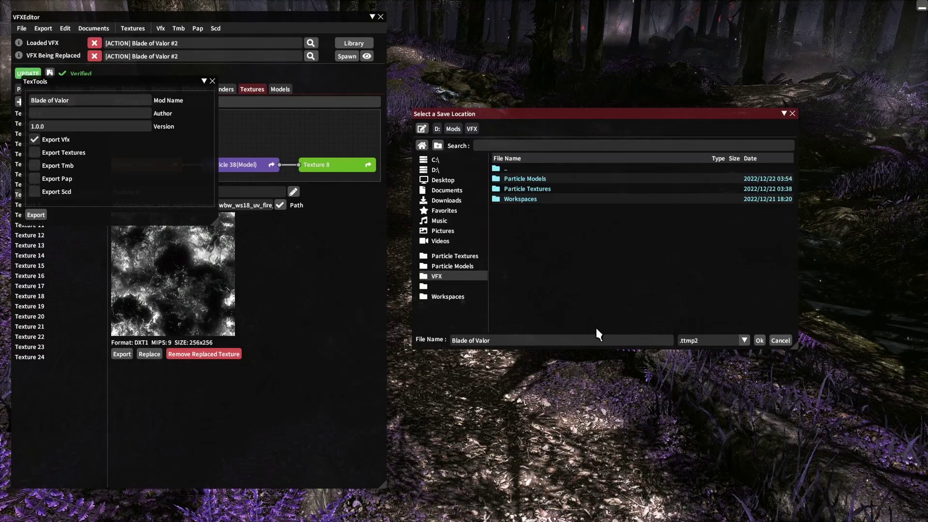
click(758, 341)
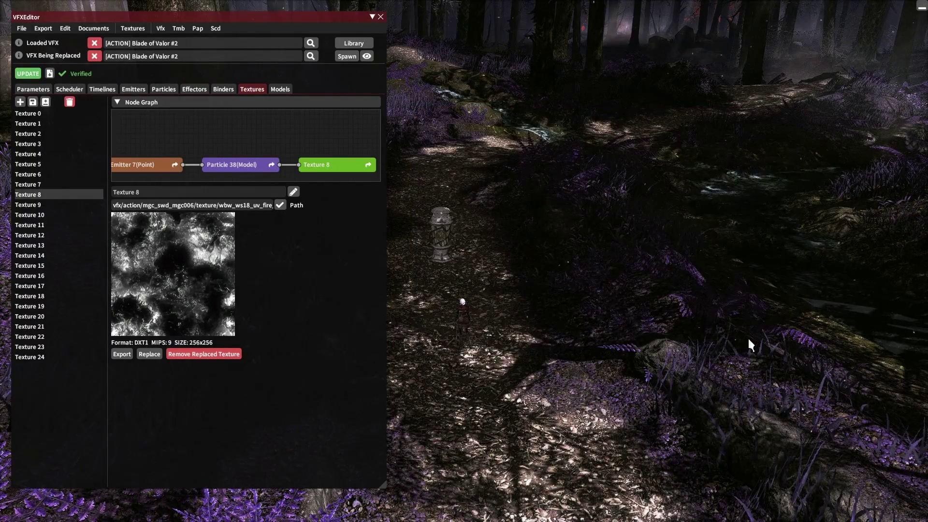